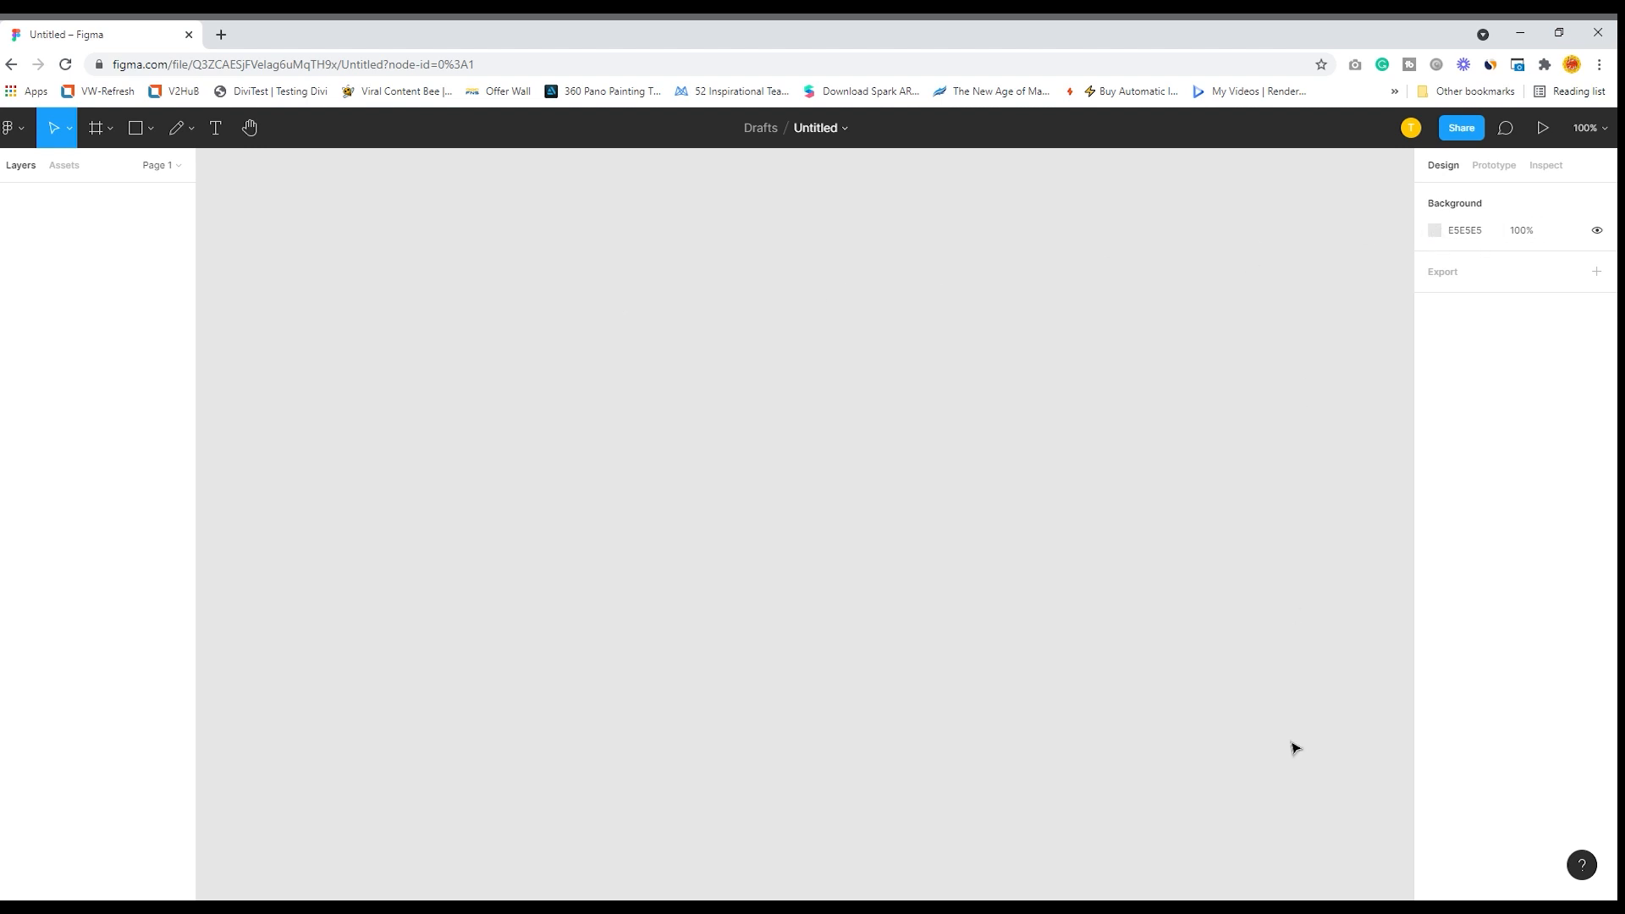
- Darken the canvas background colour to C6C6C6
left_click(1436, 237)
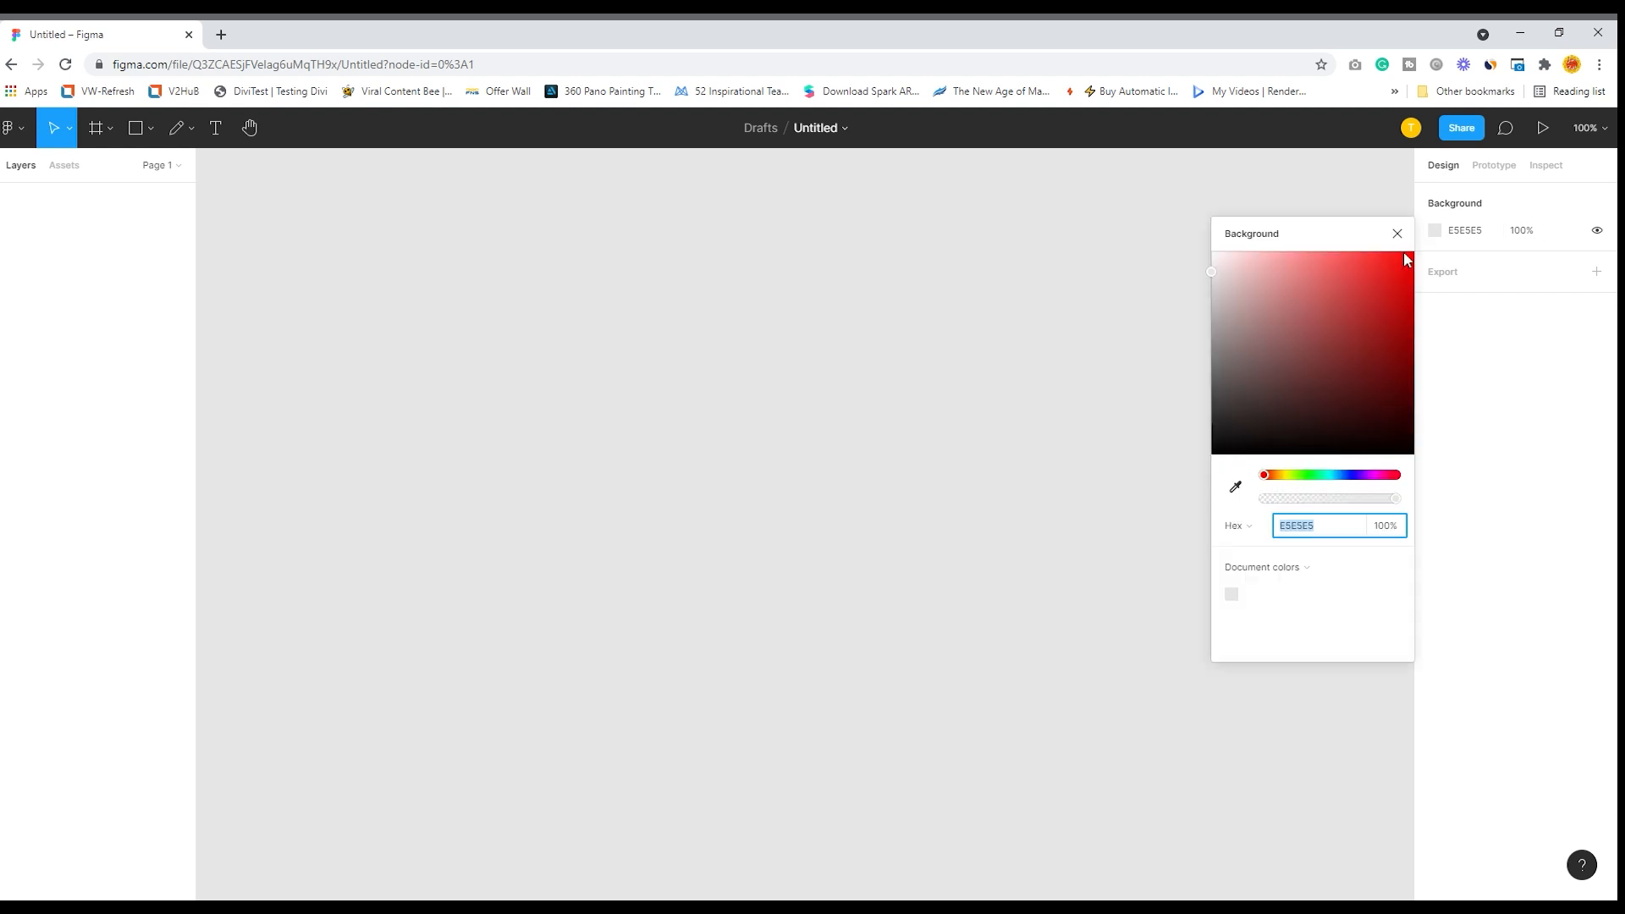
left_click_drag(1213, 283, 1219, 313)
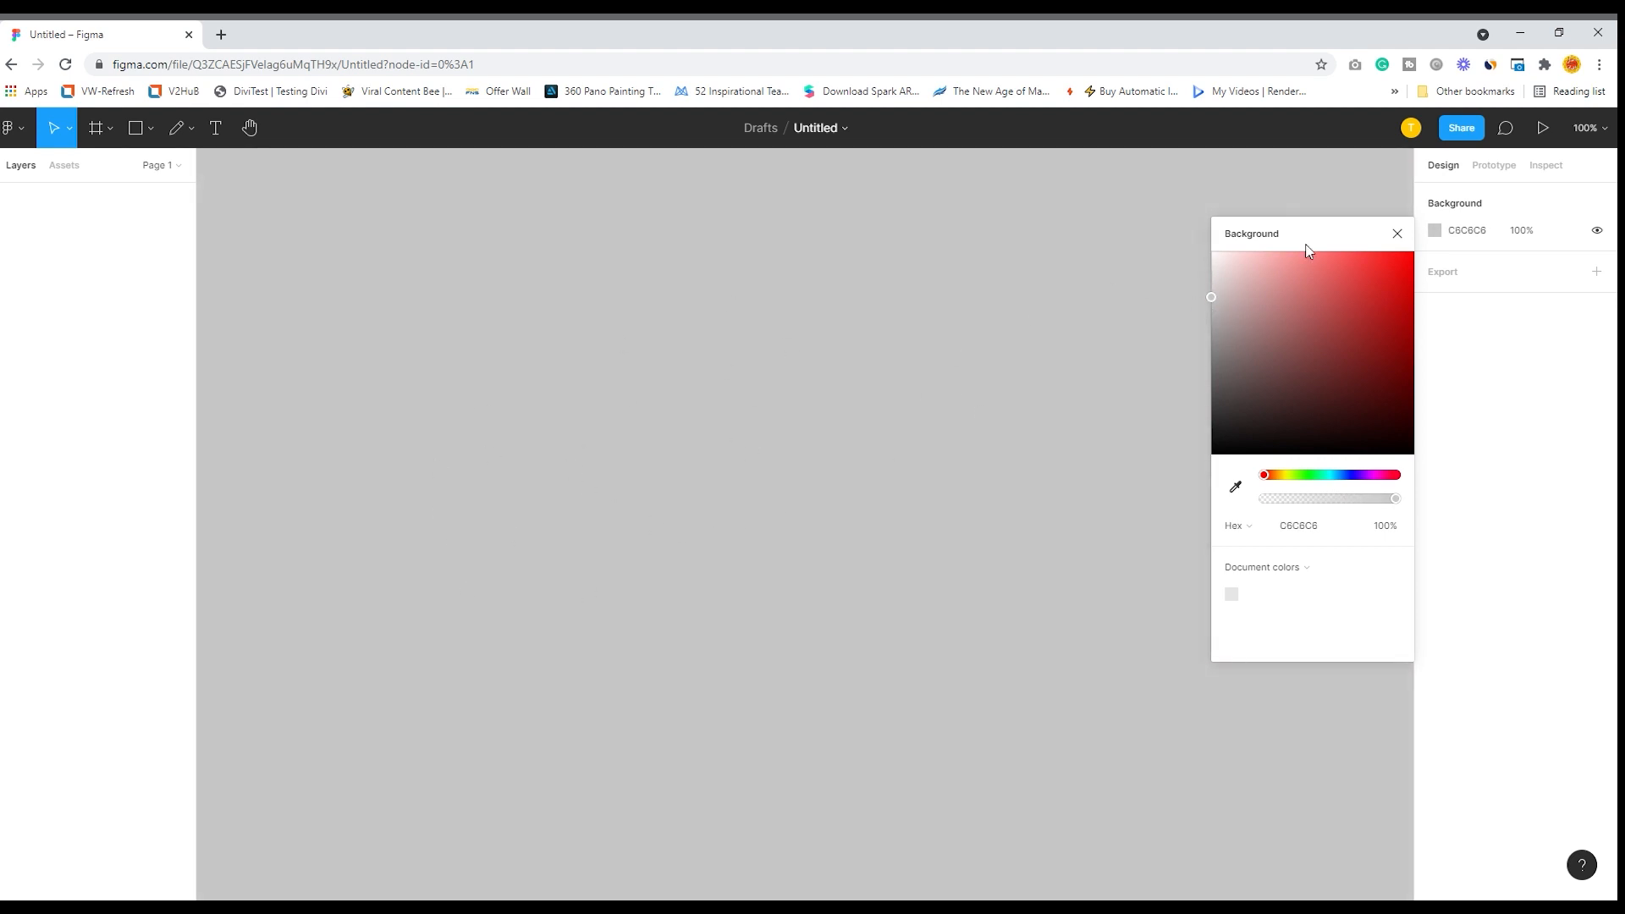
left_click(1397, 233)
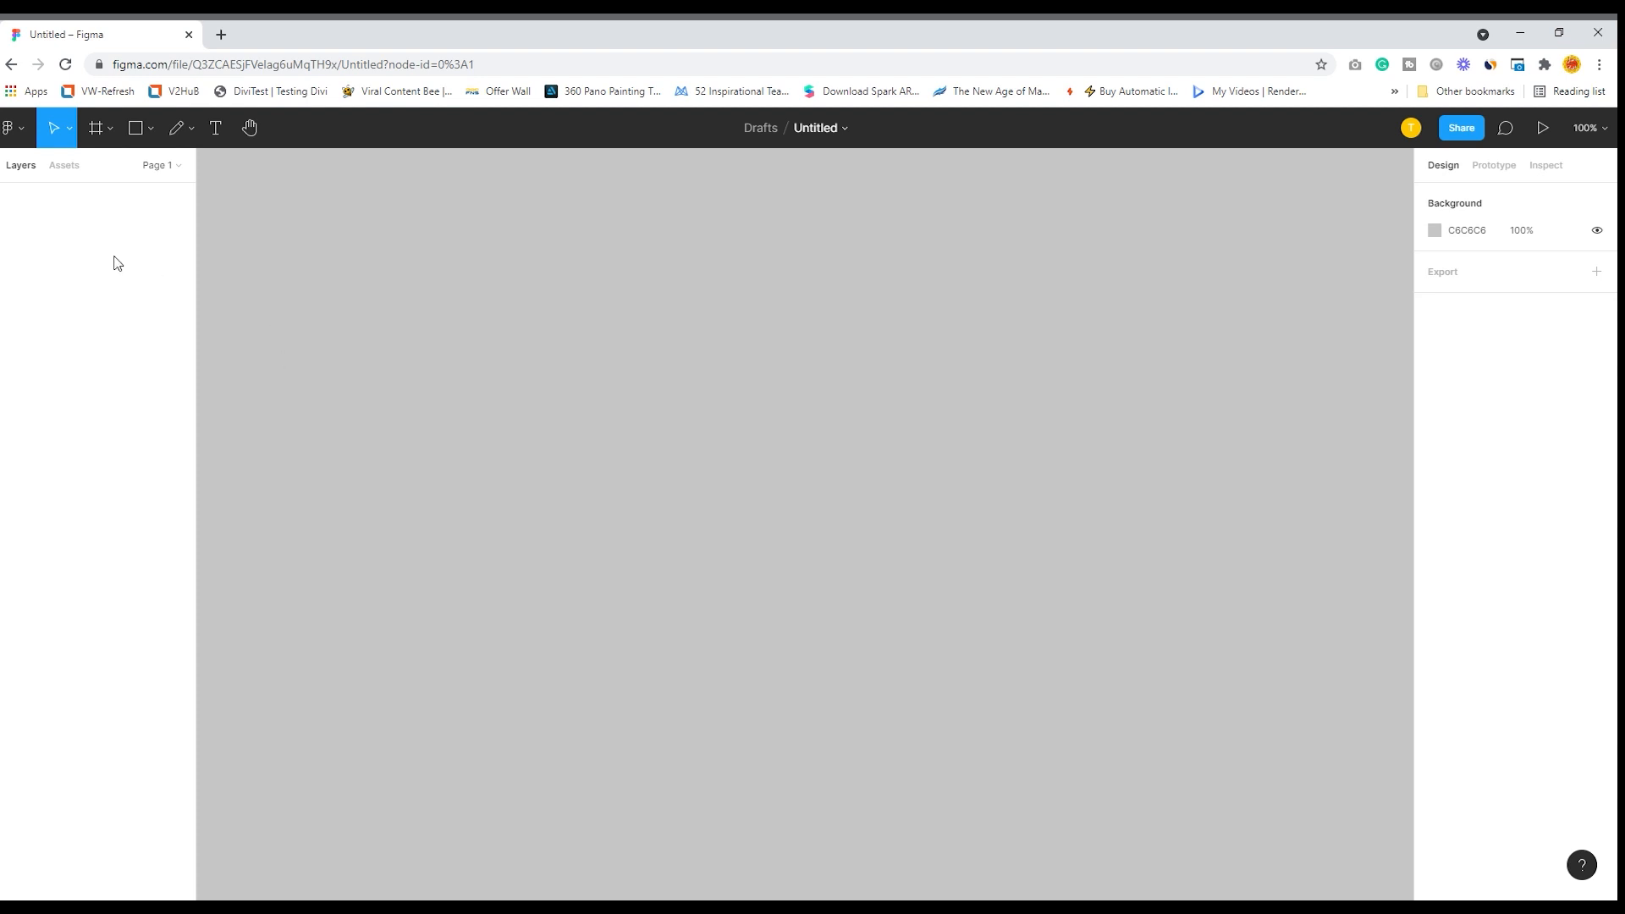
- Examine the move and frame tool options and the frame size presets for phone, tablet, desktop, presentation, watch, paper, social media and Figma Community
left_click(71, 134)
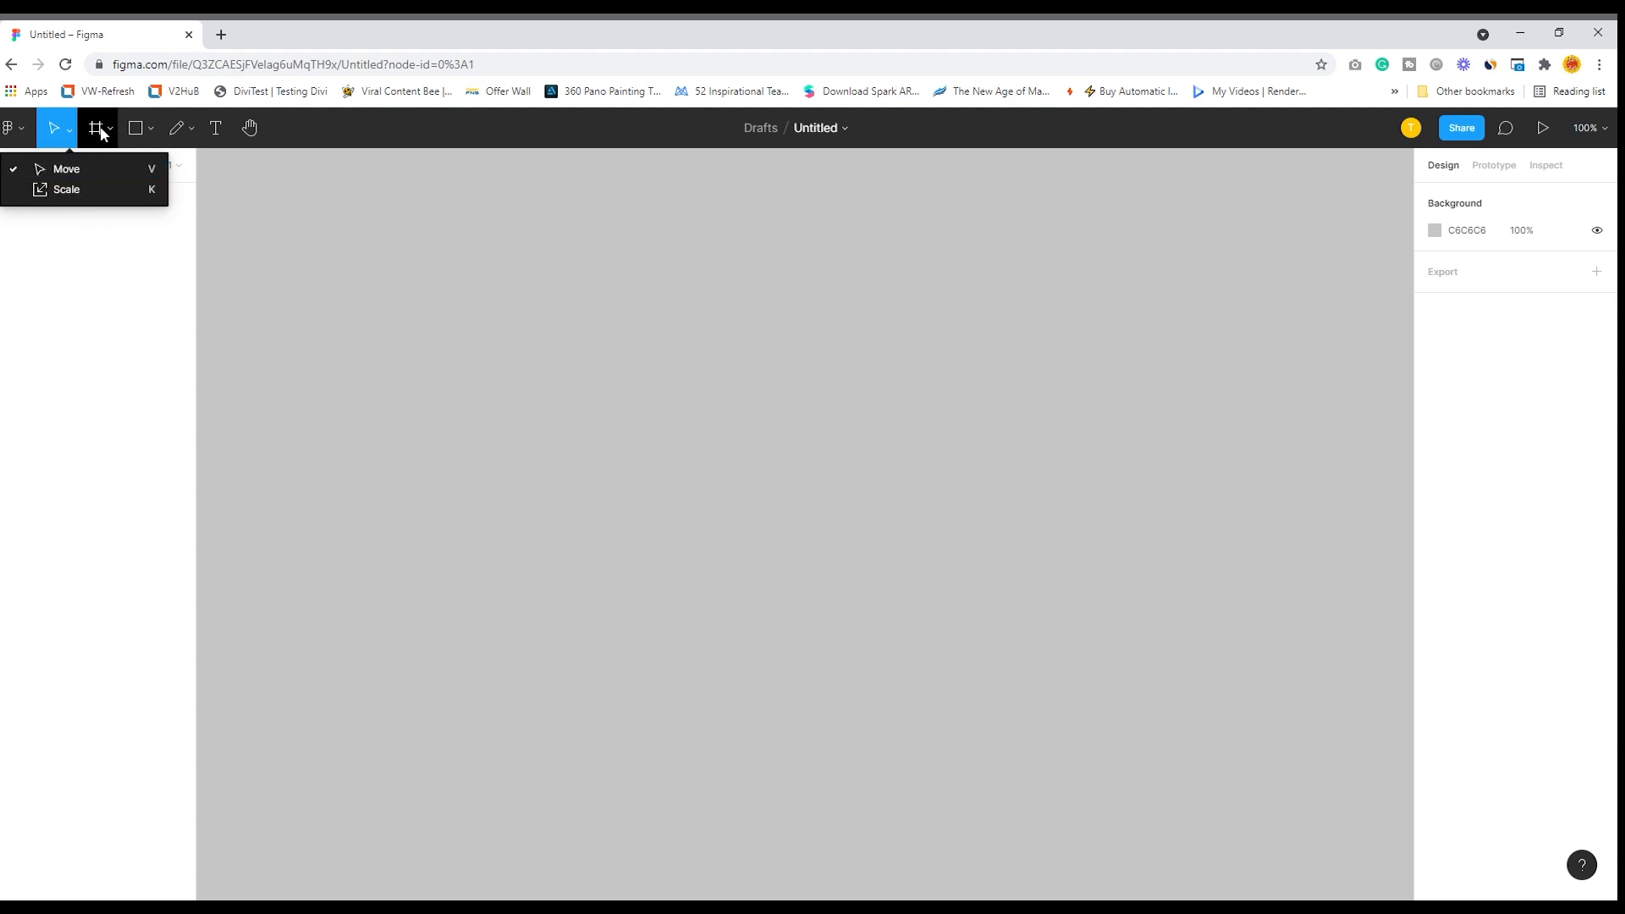
left_click(109, 265)
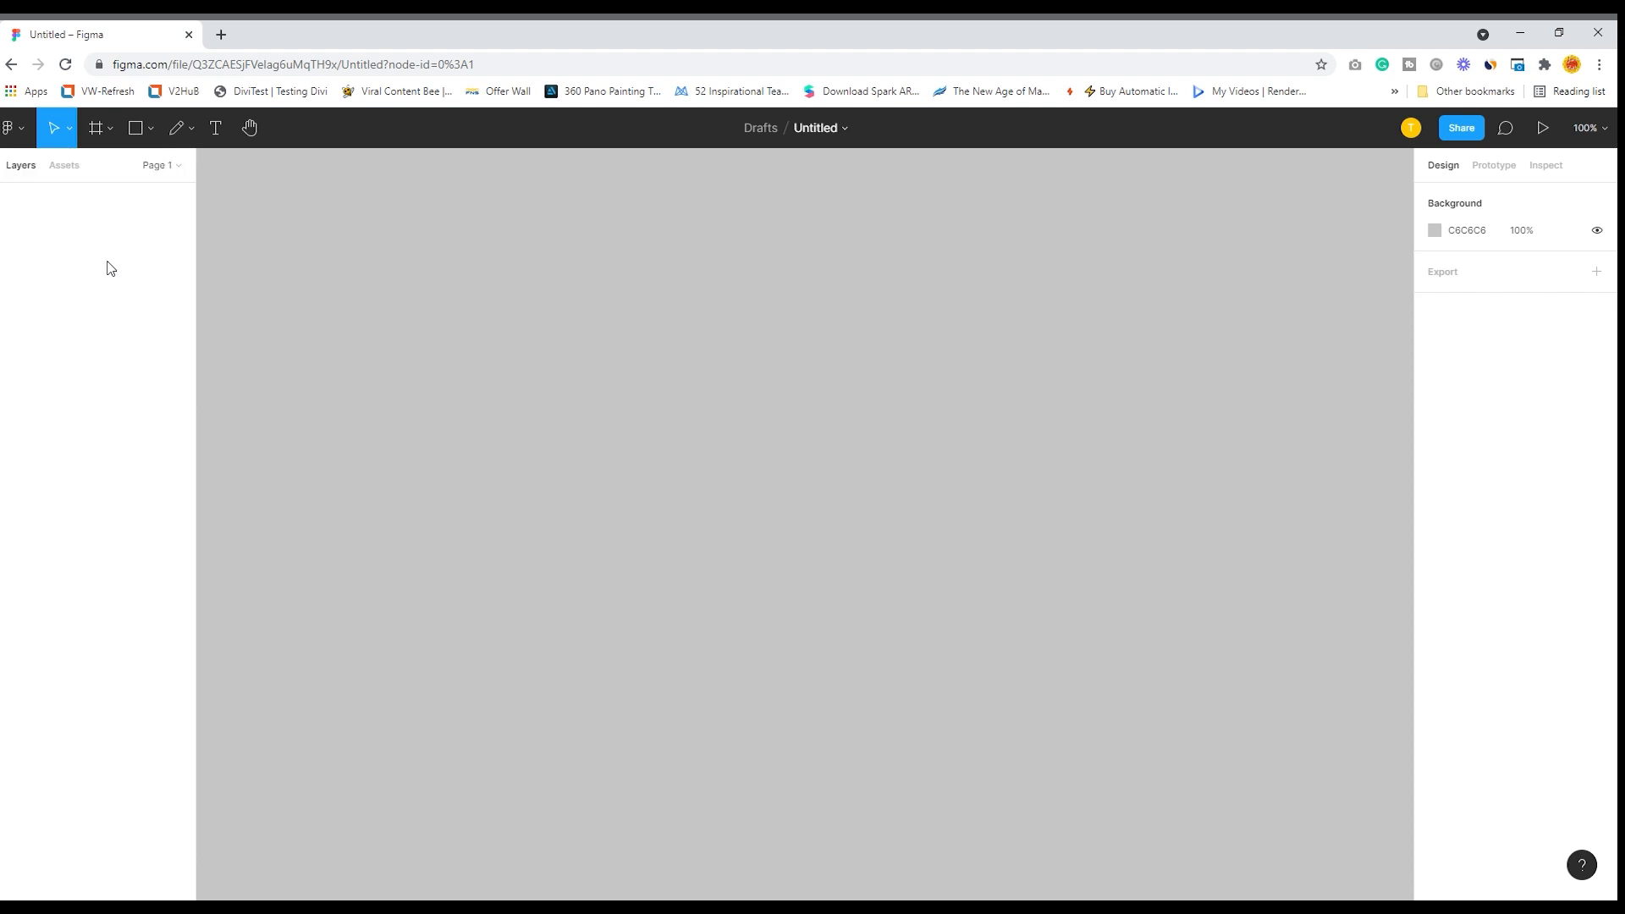
left_click(97, 134)
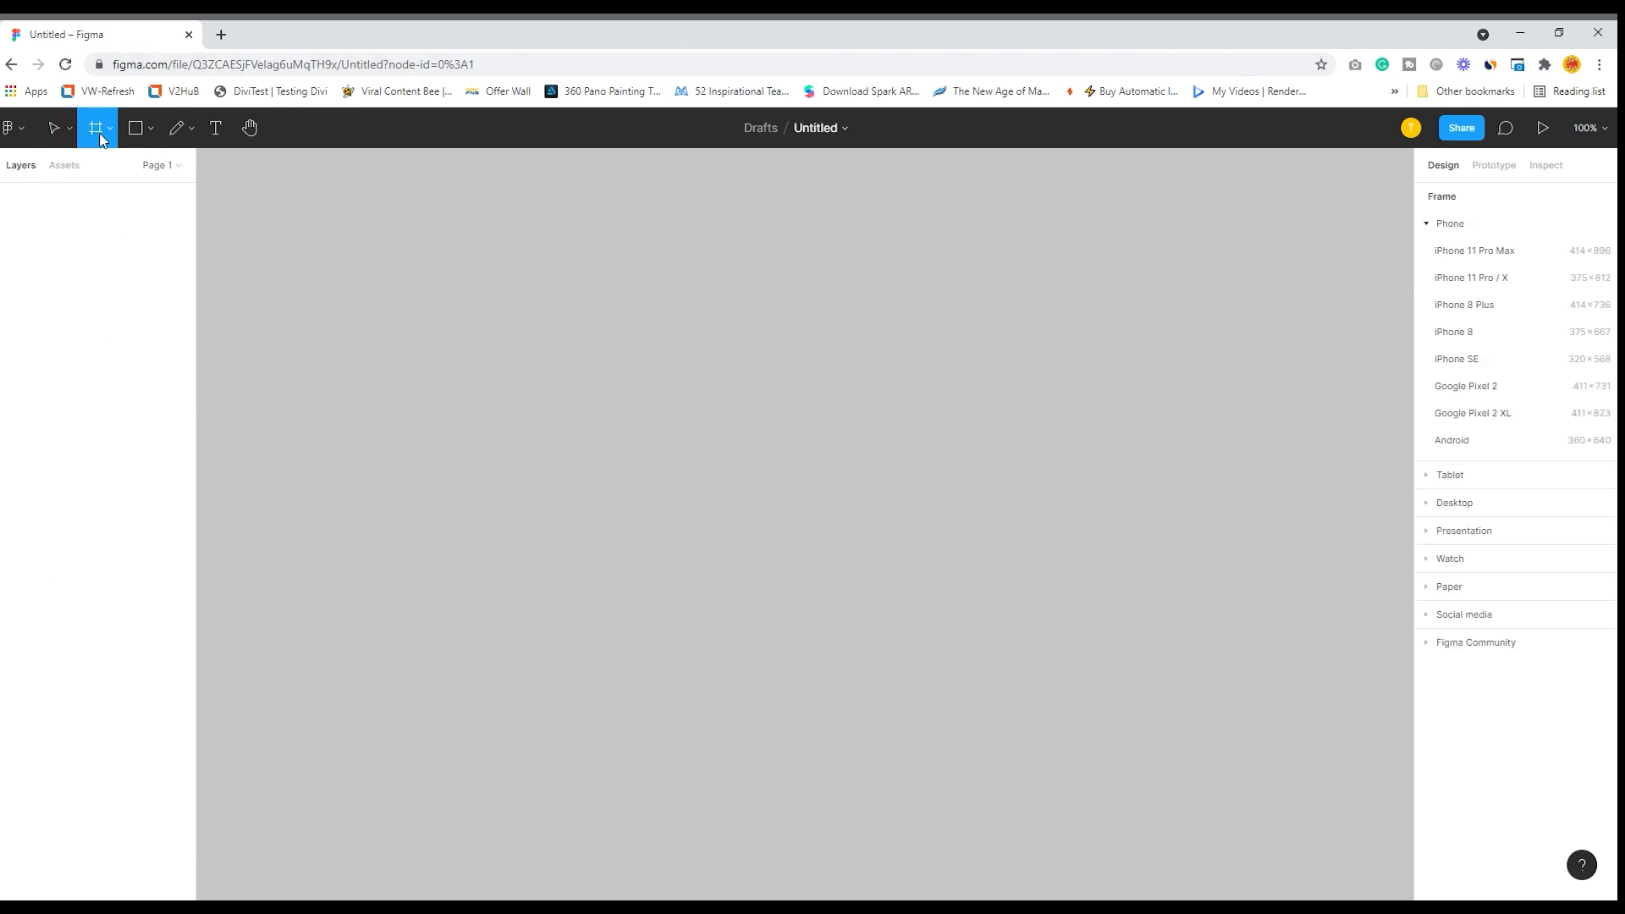
left_click(108, 132)
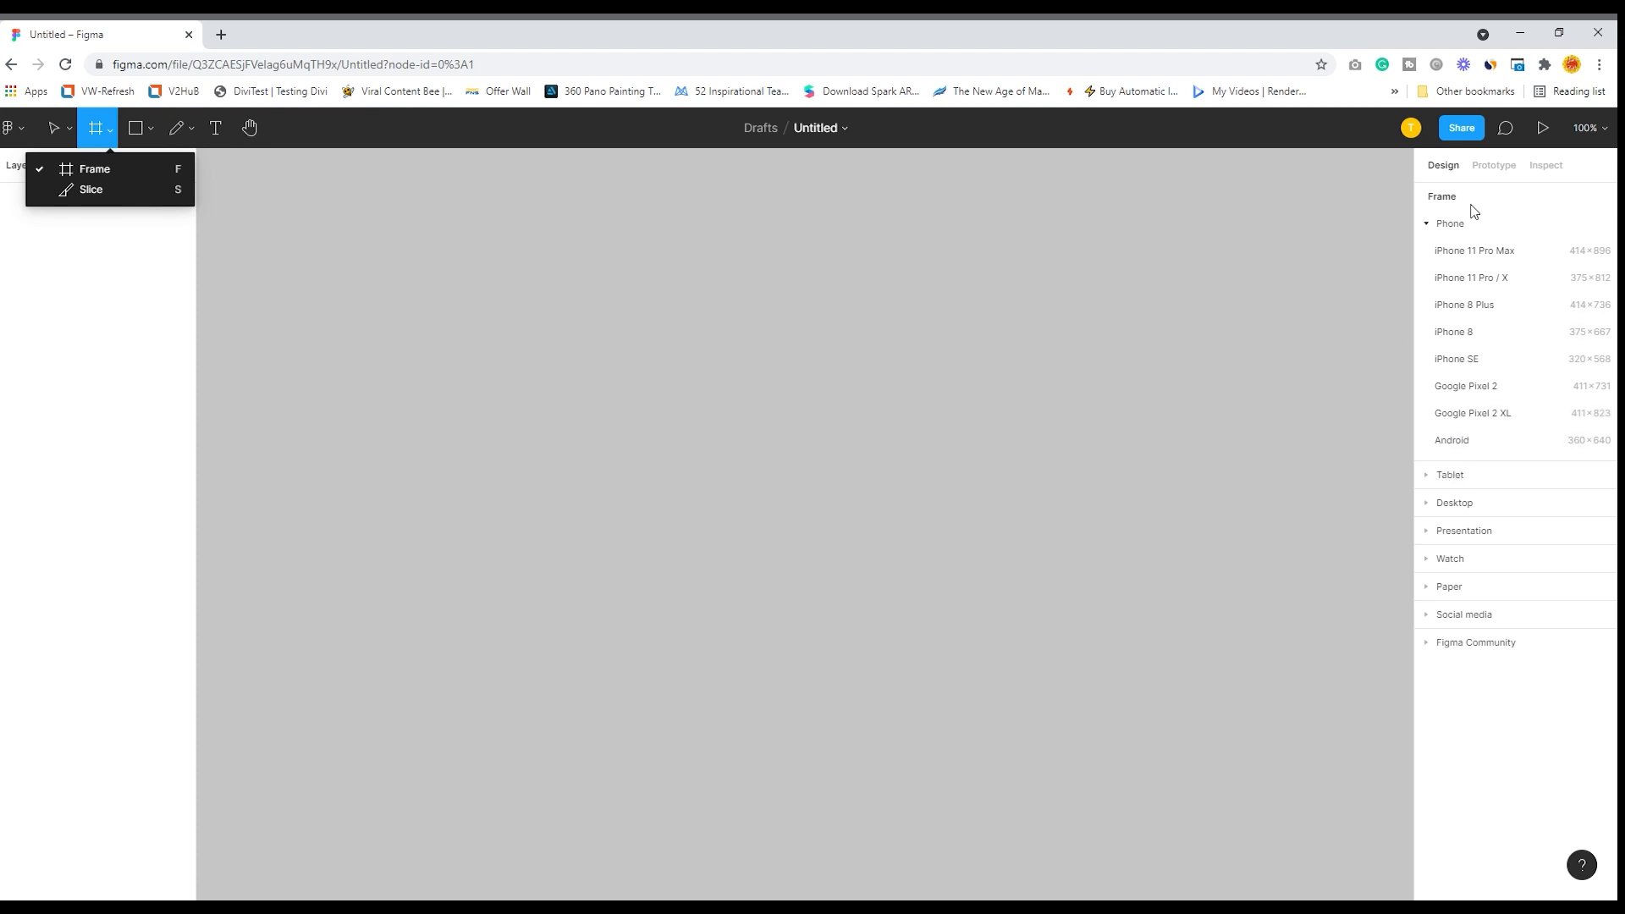
left_click(1431, 477)
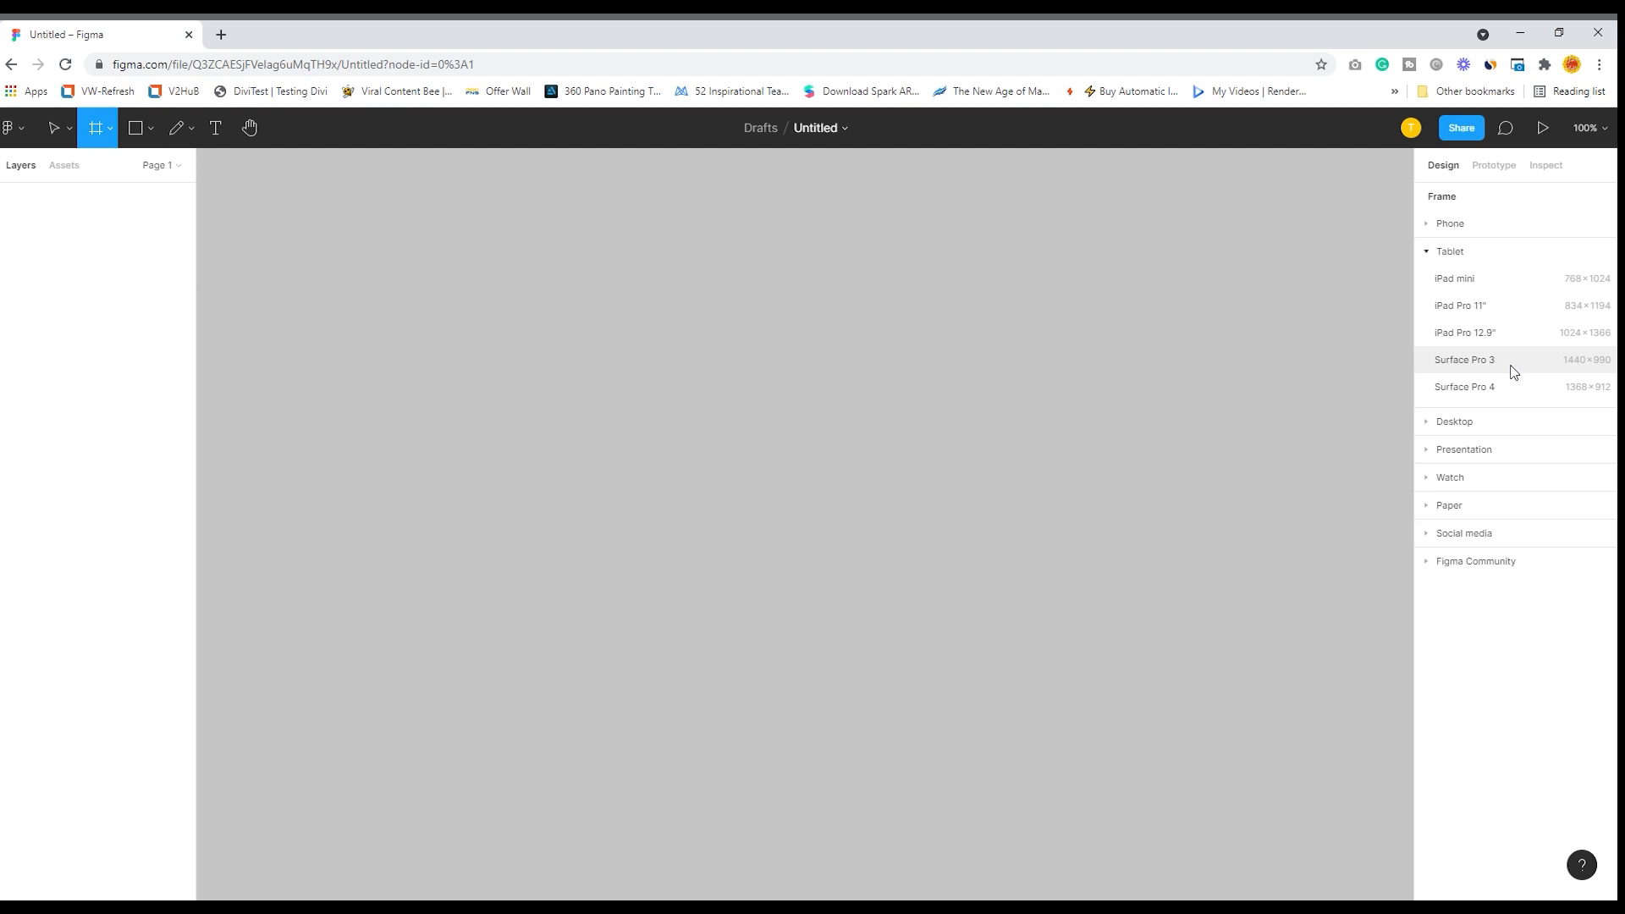
left_click(1431, 423)
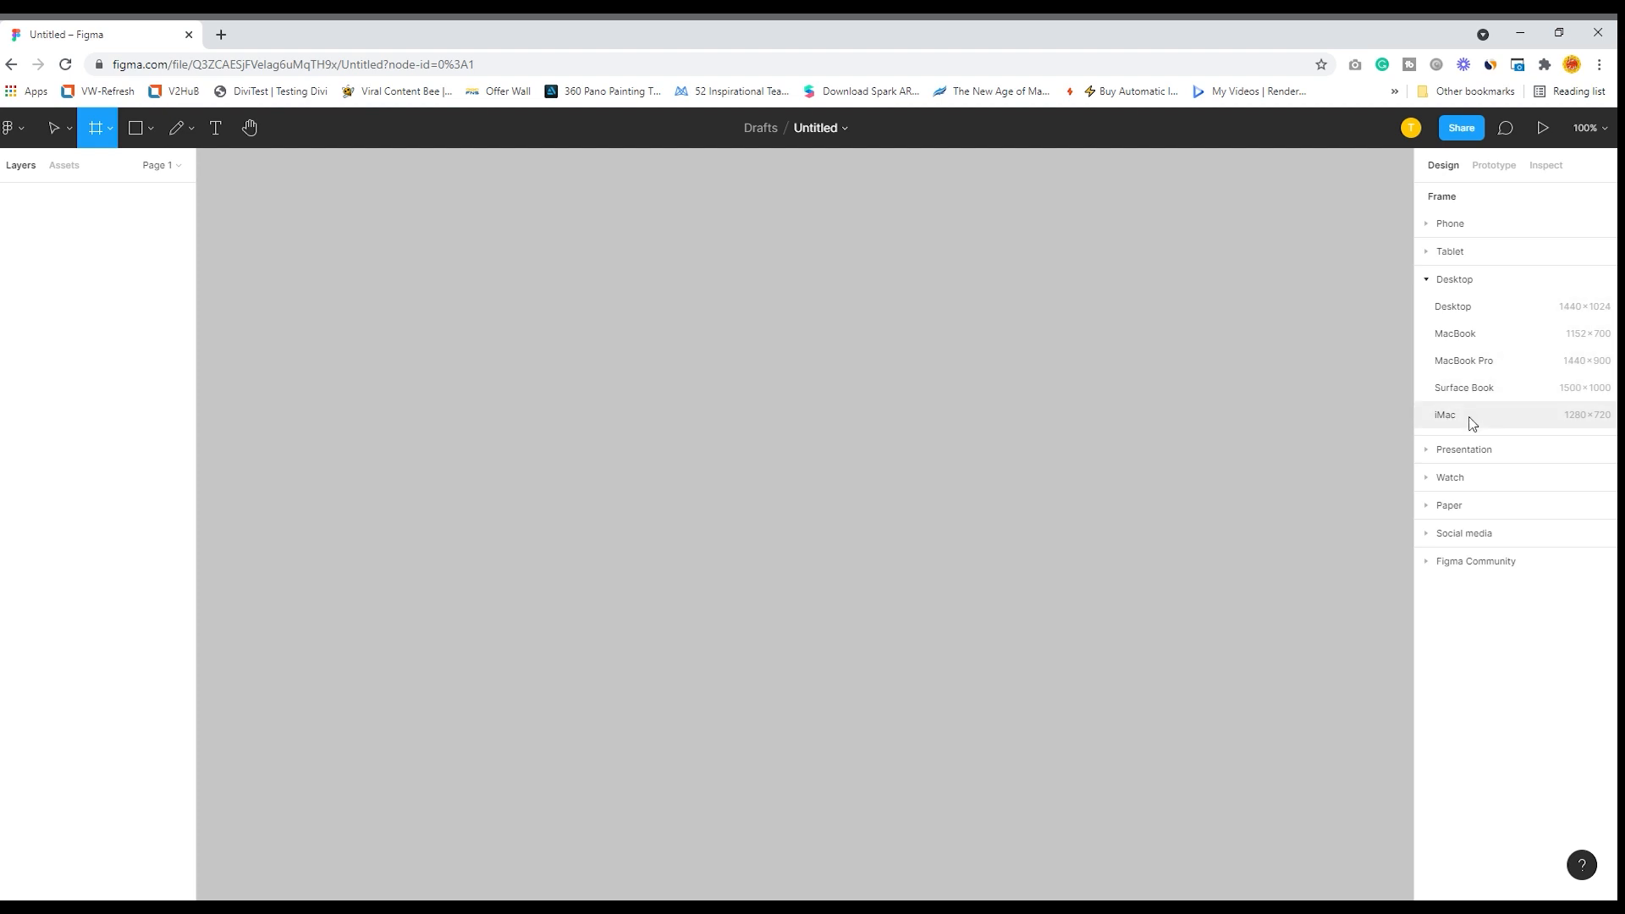
left_click(1429, 454)
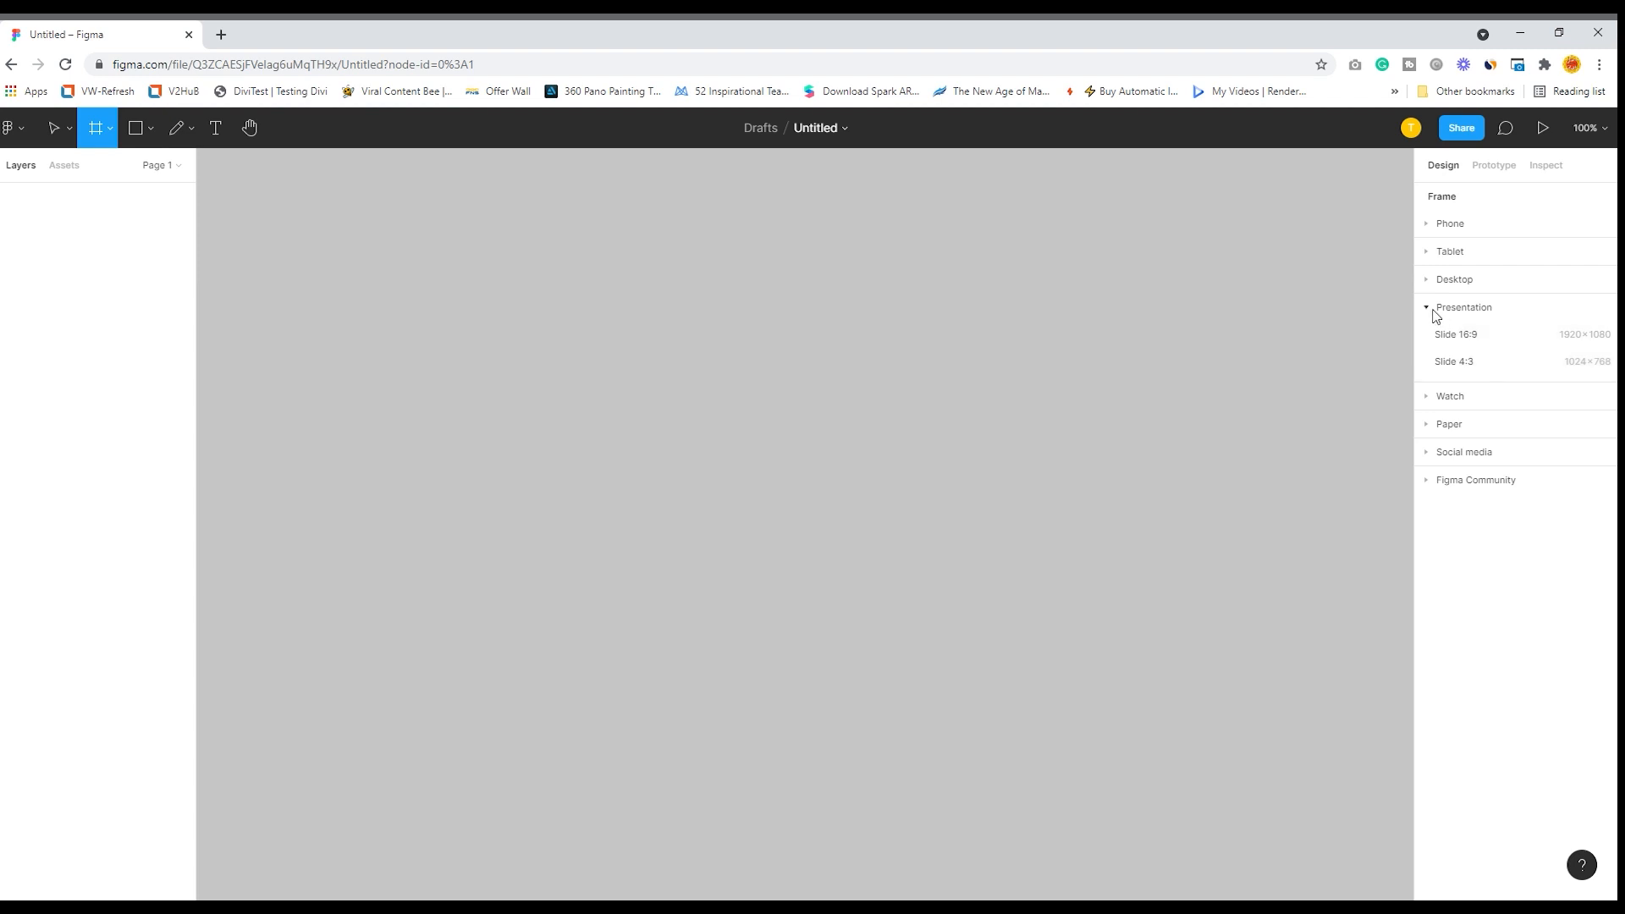
left_click(1433, 397)
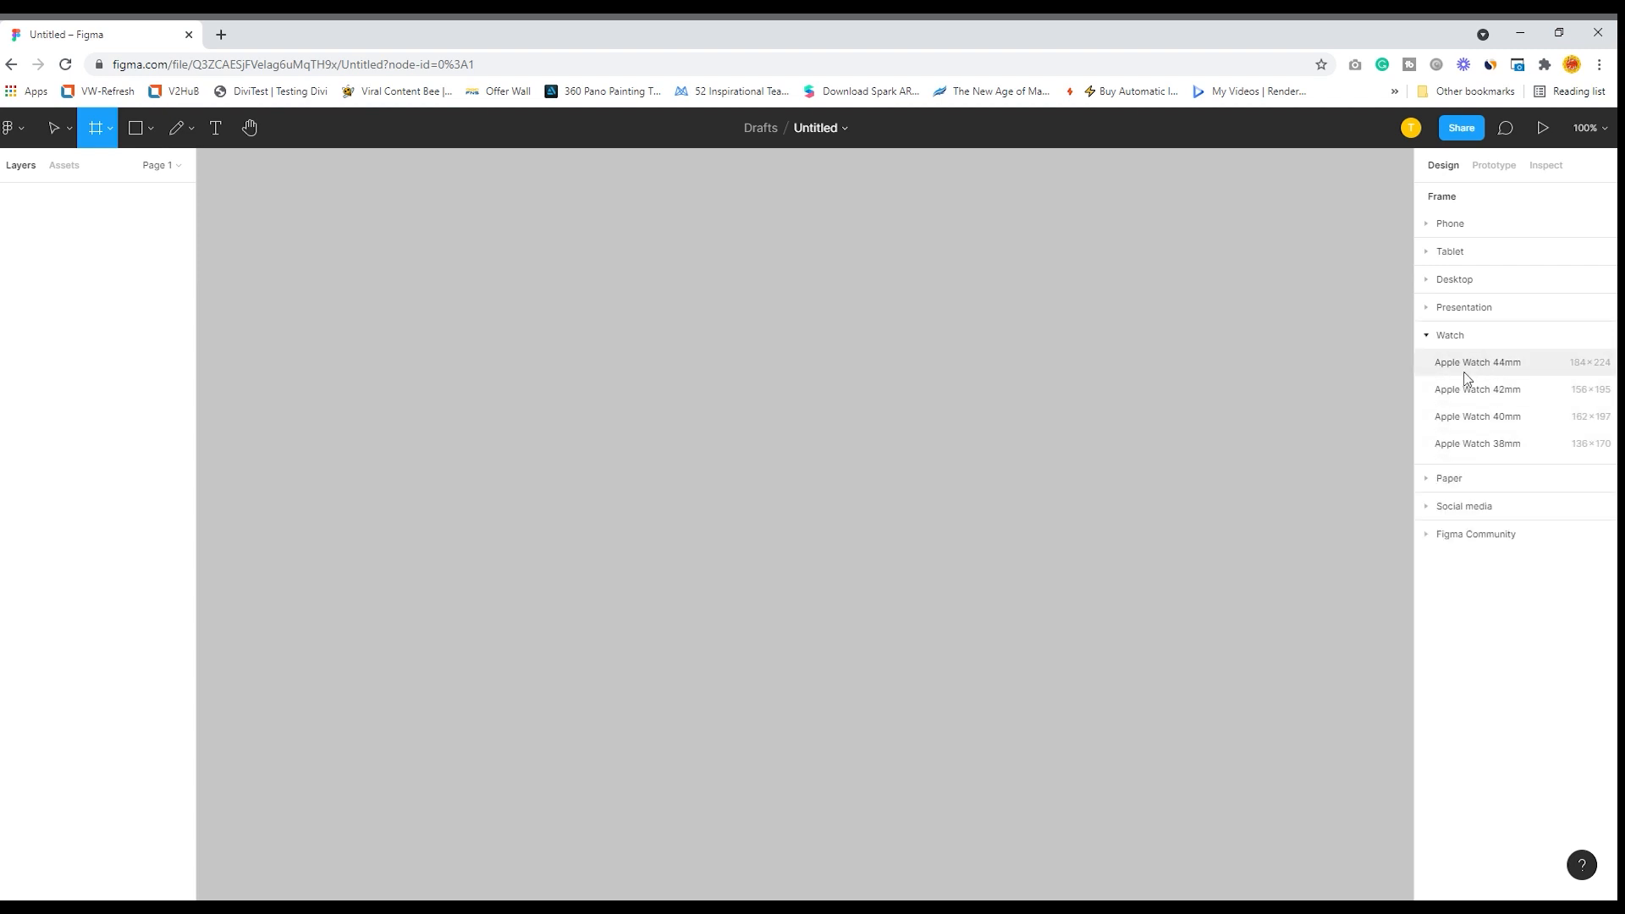
left_click(1428, 484)
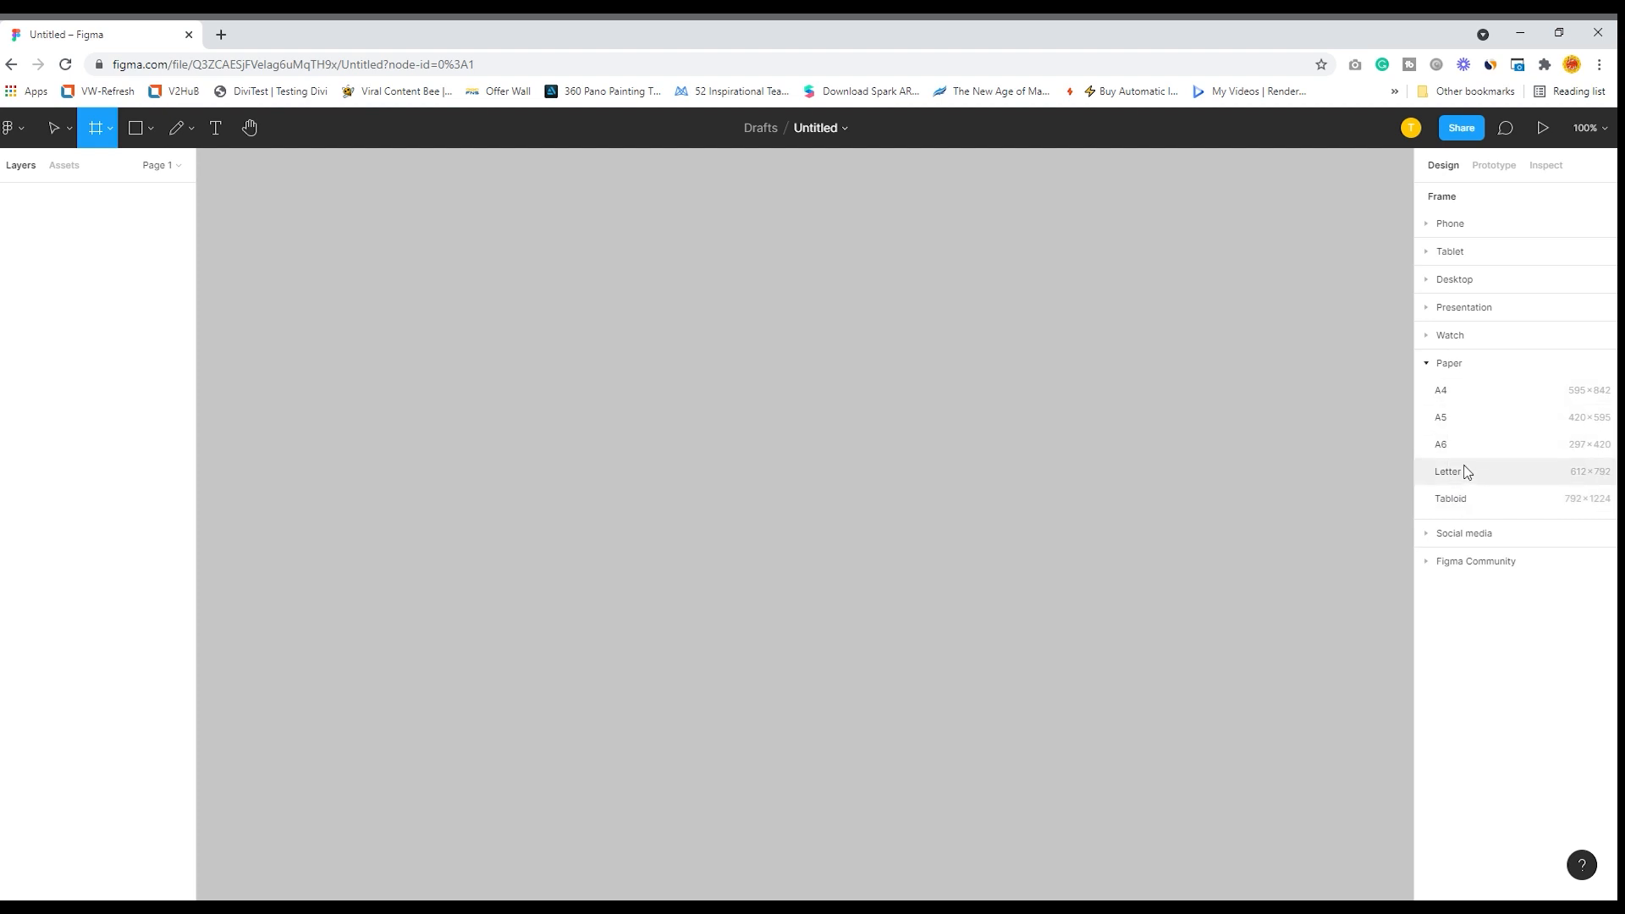
left_click(1429, 363)
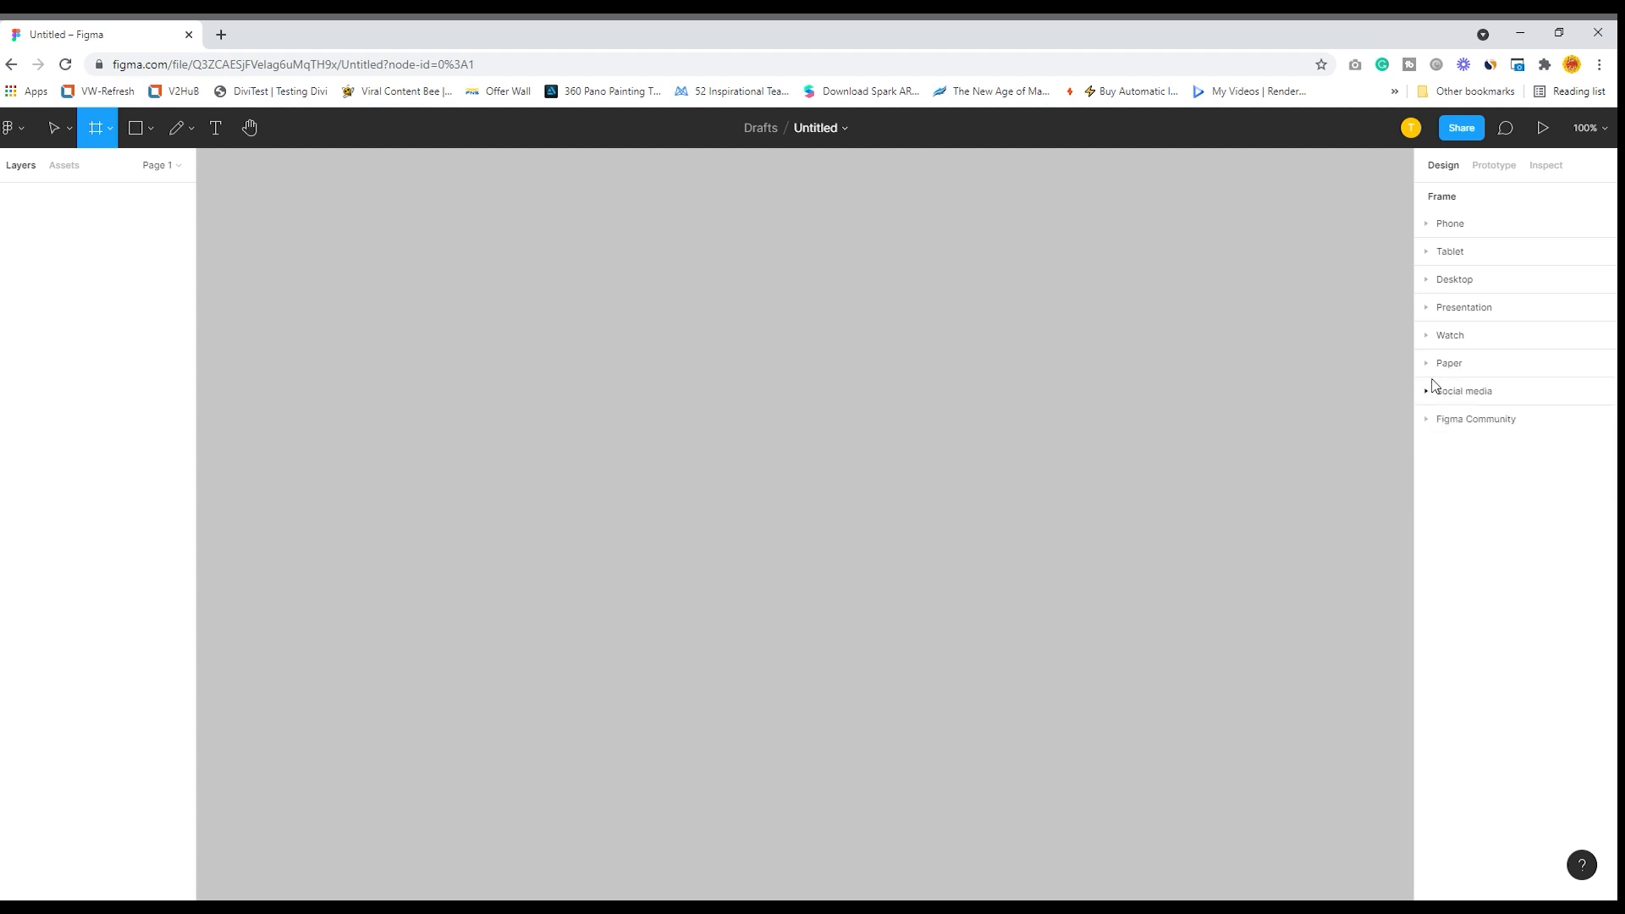
left_click(1428, 393)
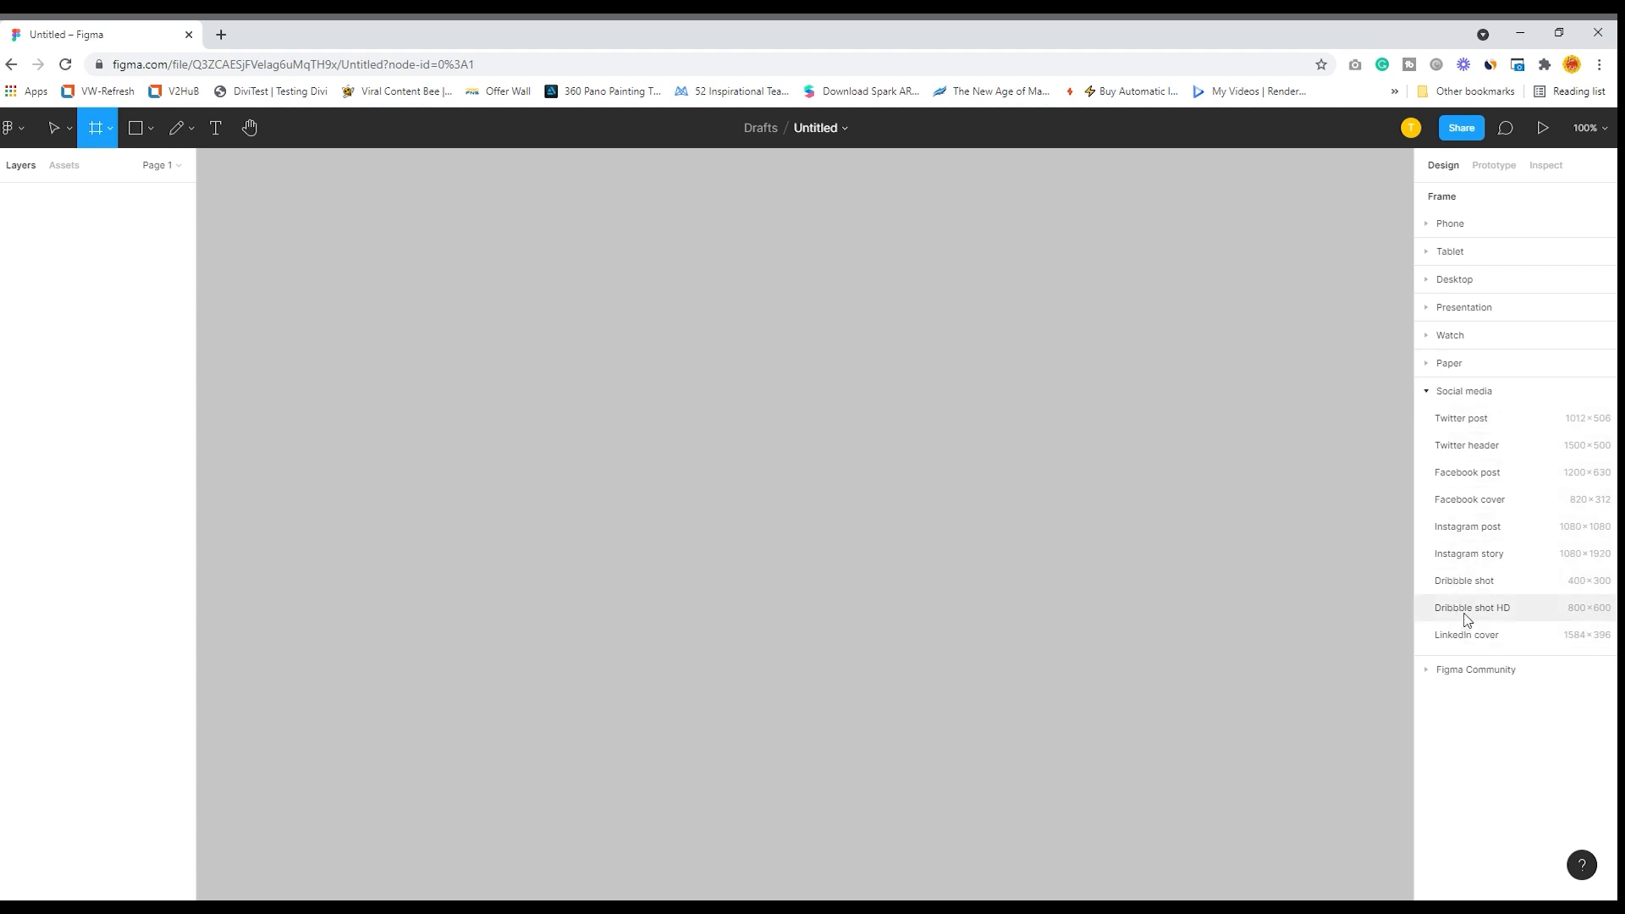
left_click(1427, 393)
left_click(1427, 419)
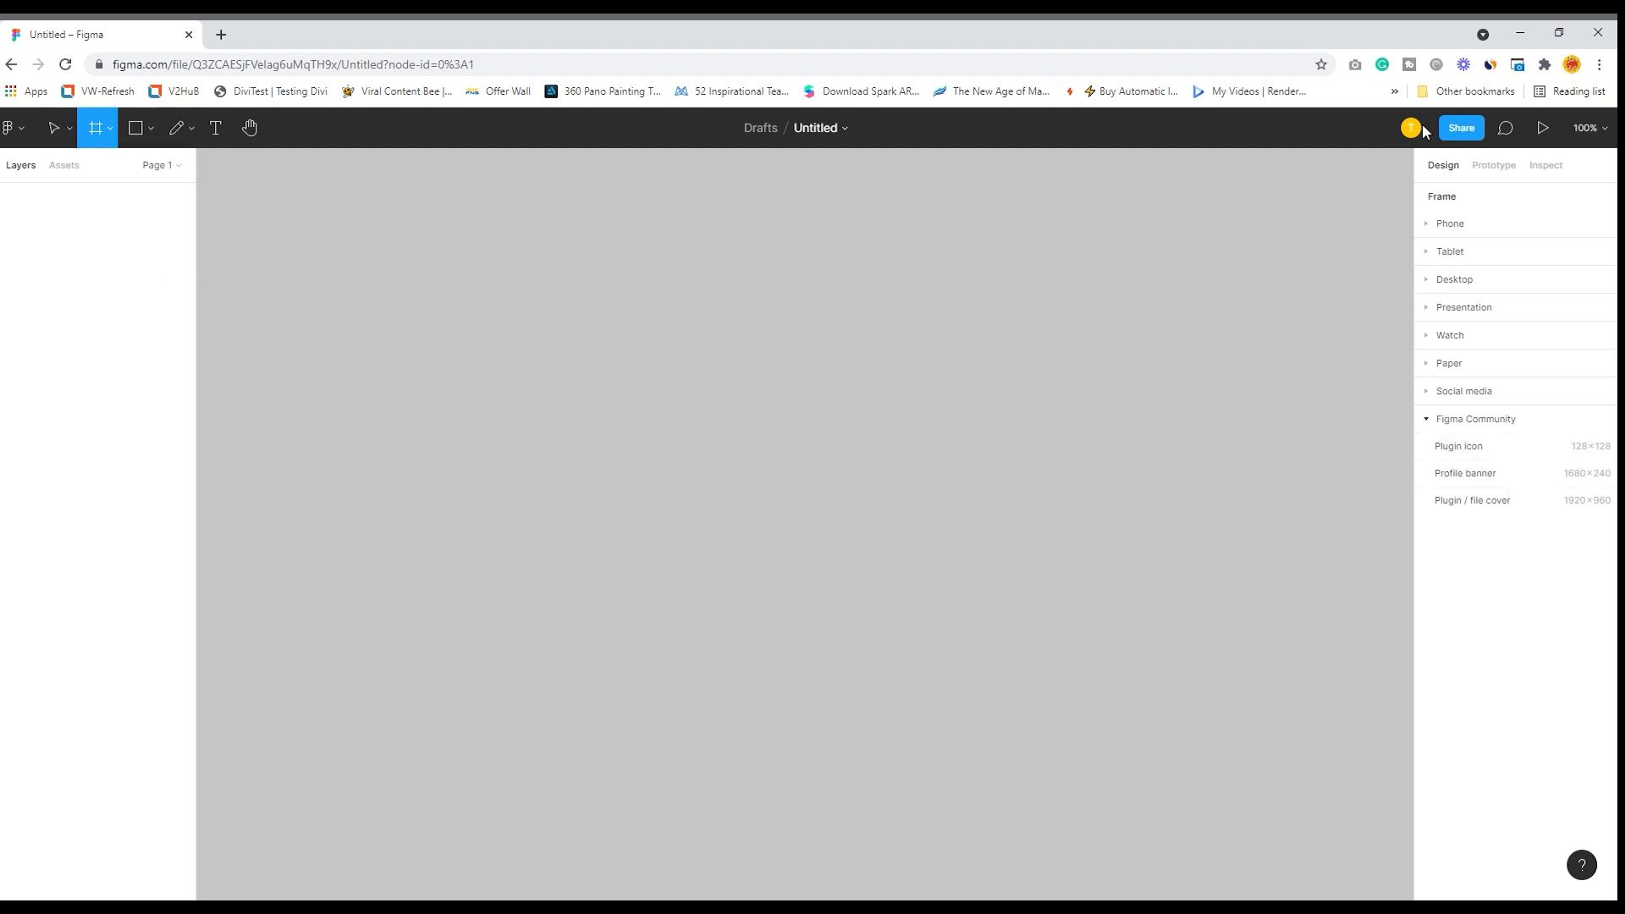
- Add a frame to the canvas using the Android phone preset of 360 × 640, and leave it deselected
left_click(1428, 228)
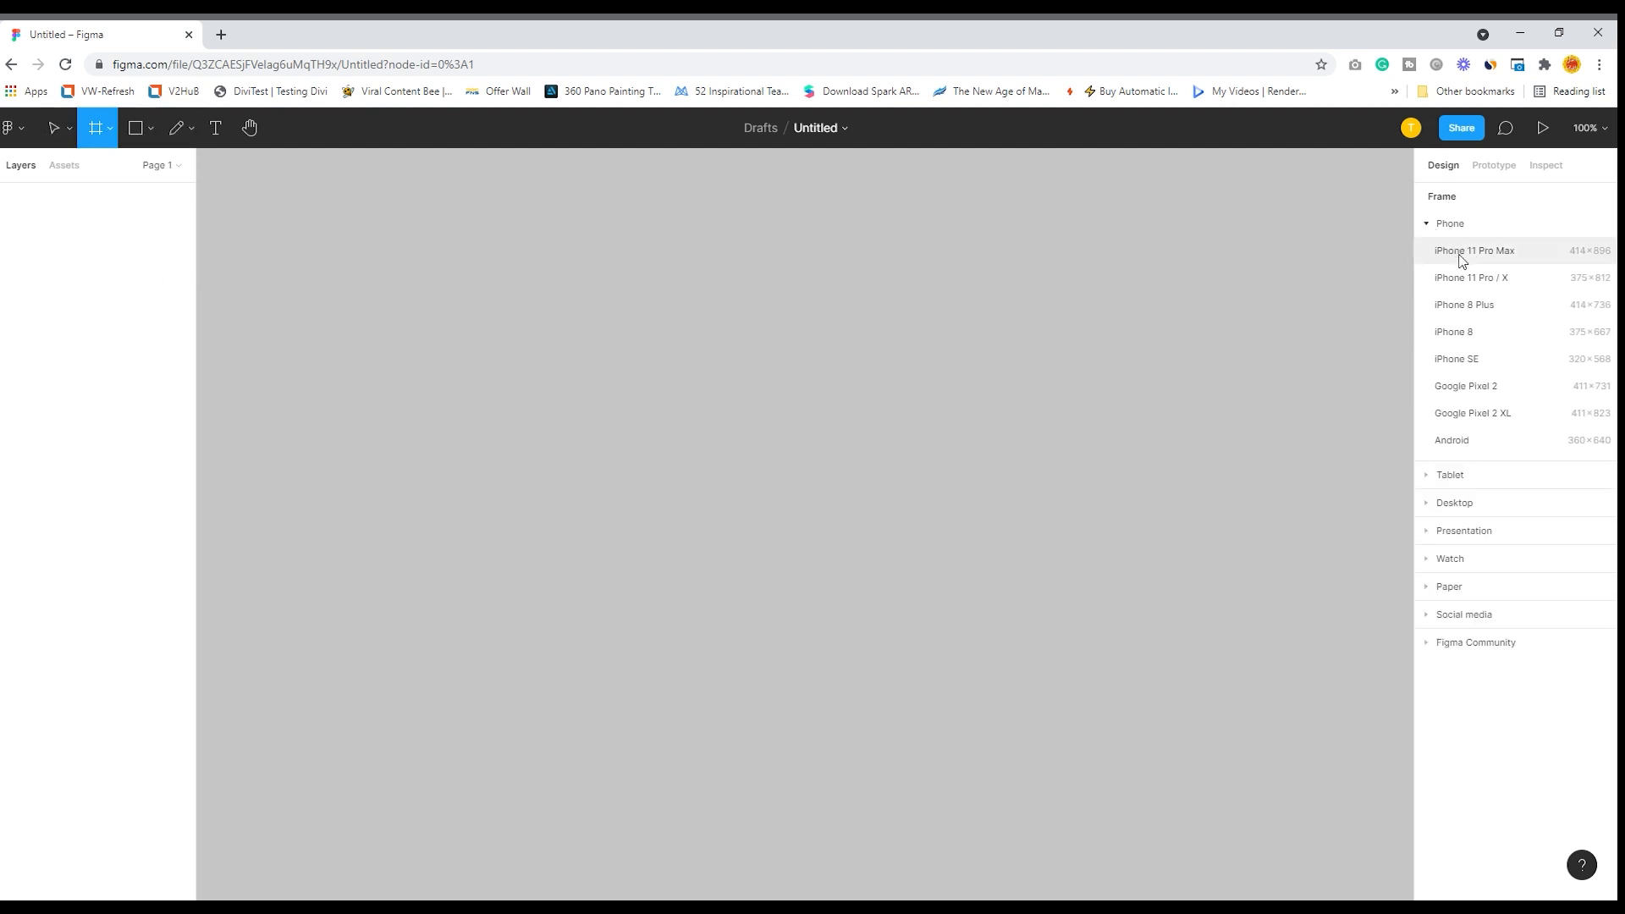
left_click(1451, 441)
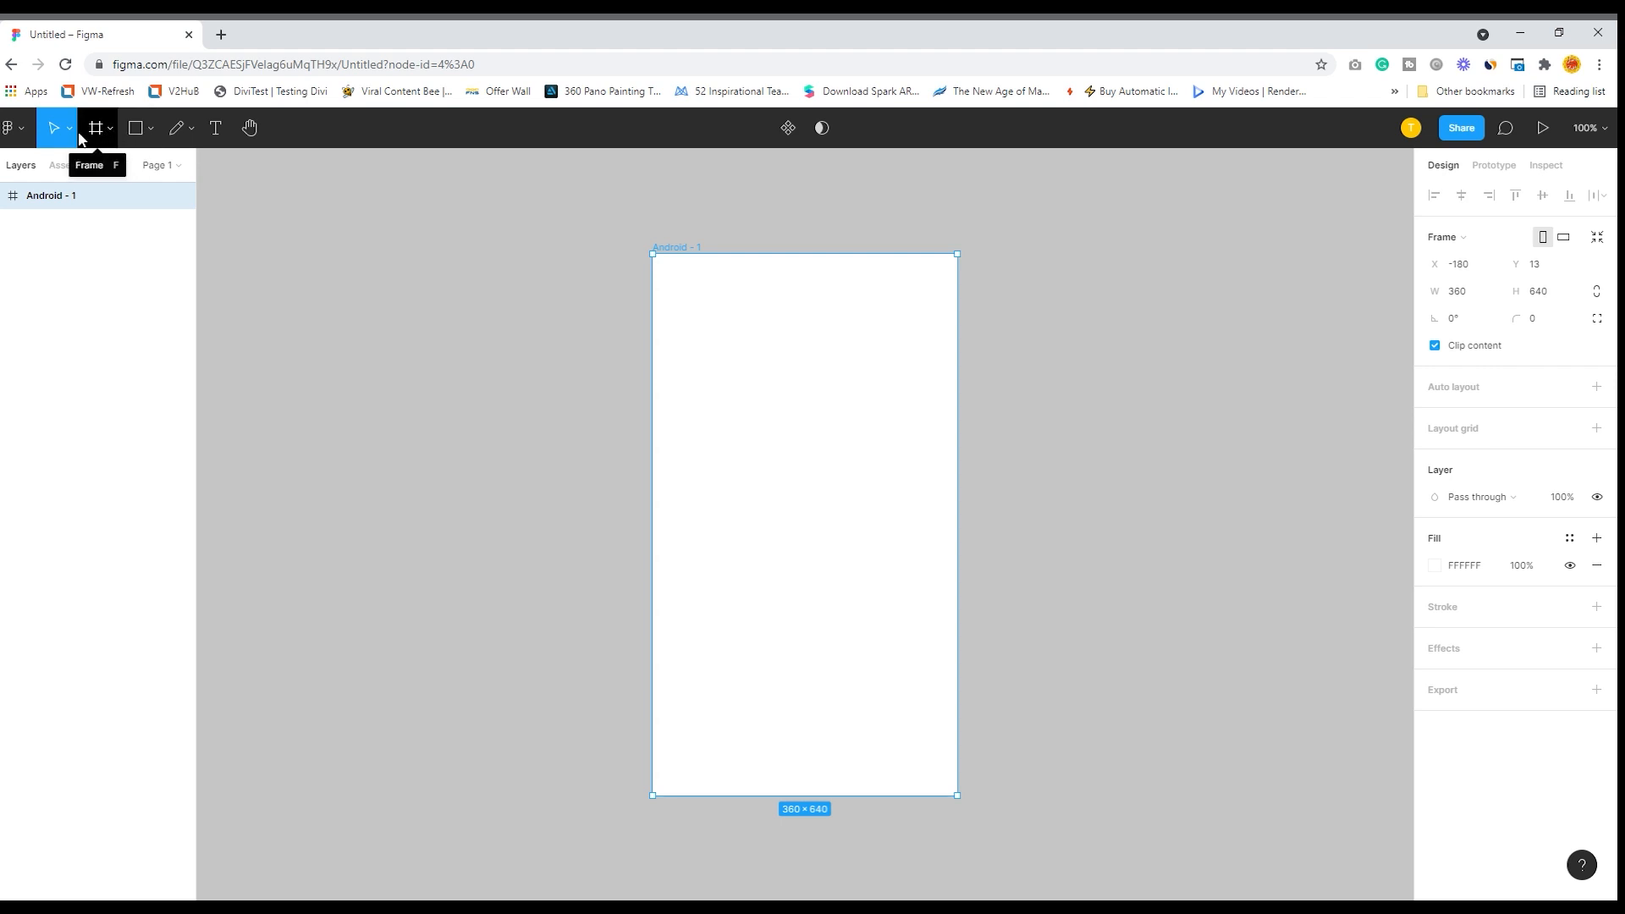
left_click(108, 134)
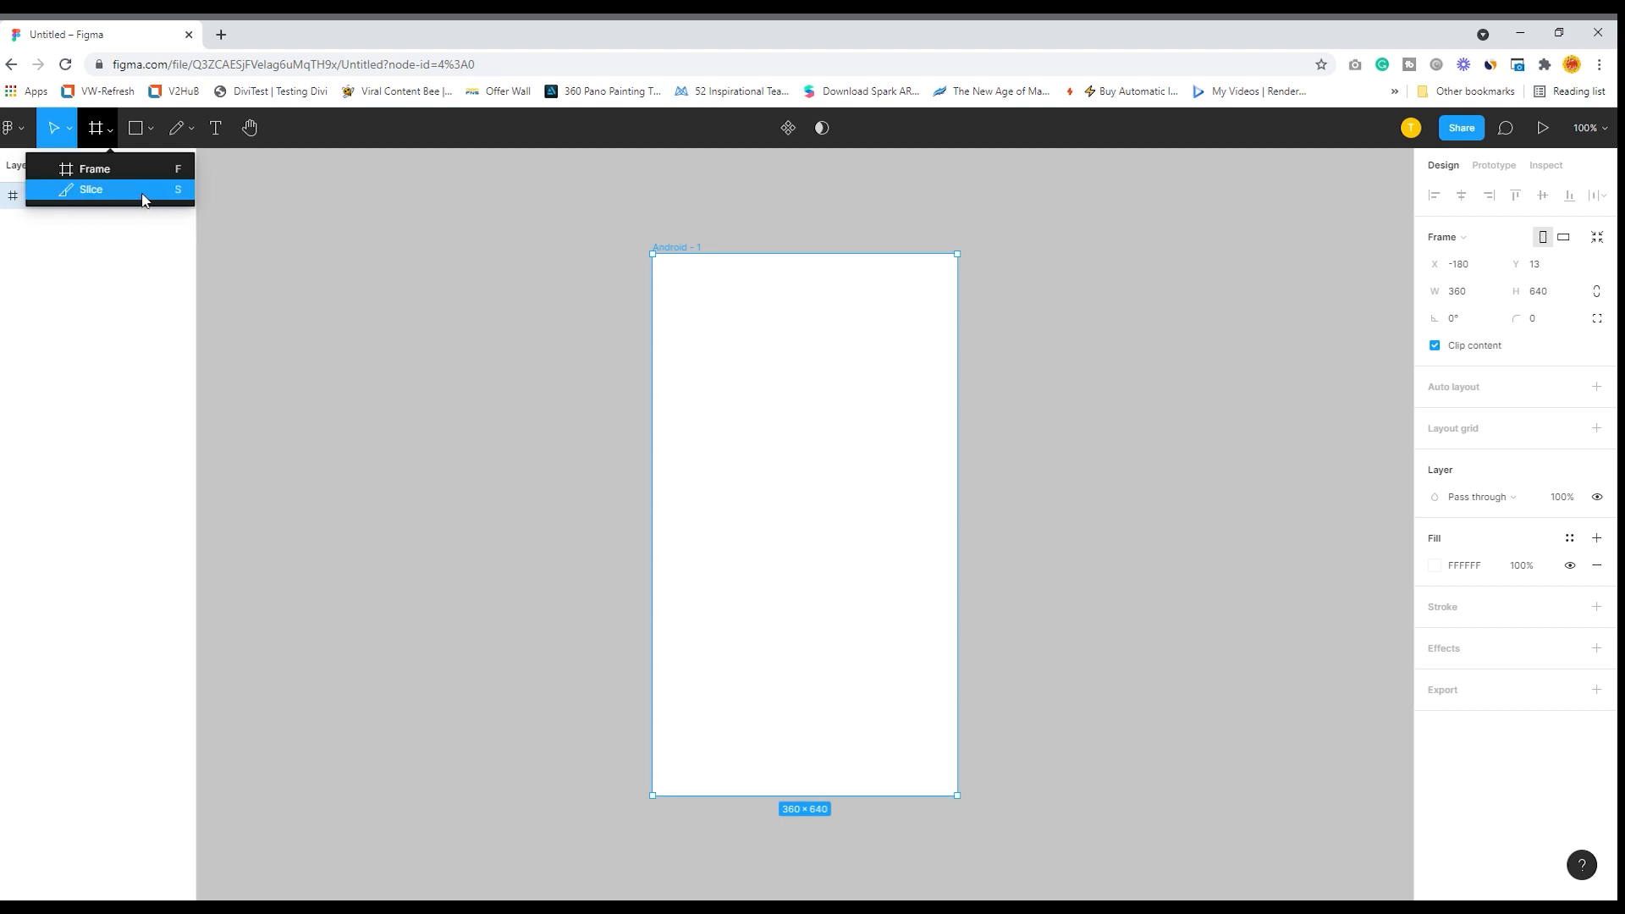
left_click(256, 245)
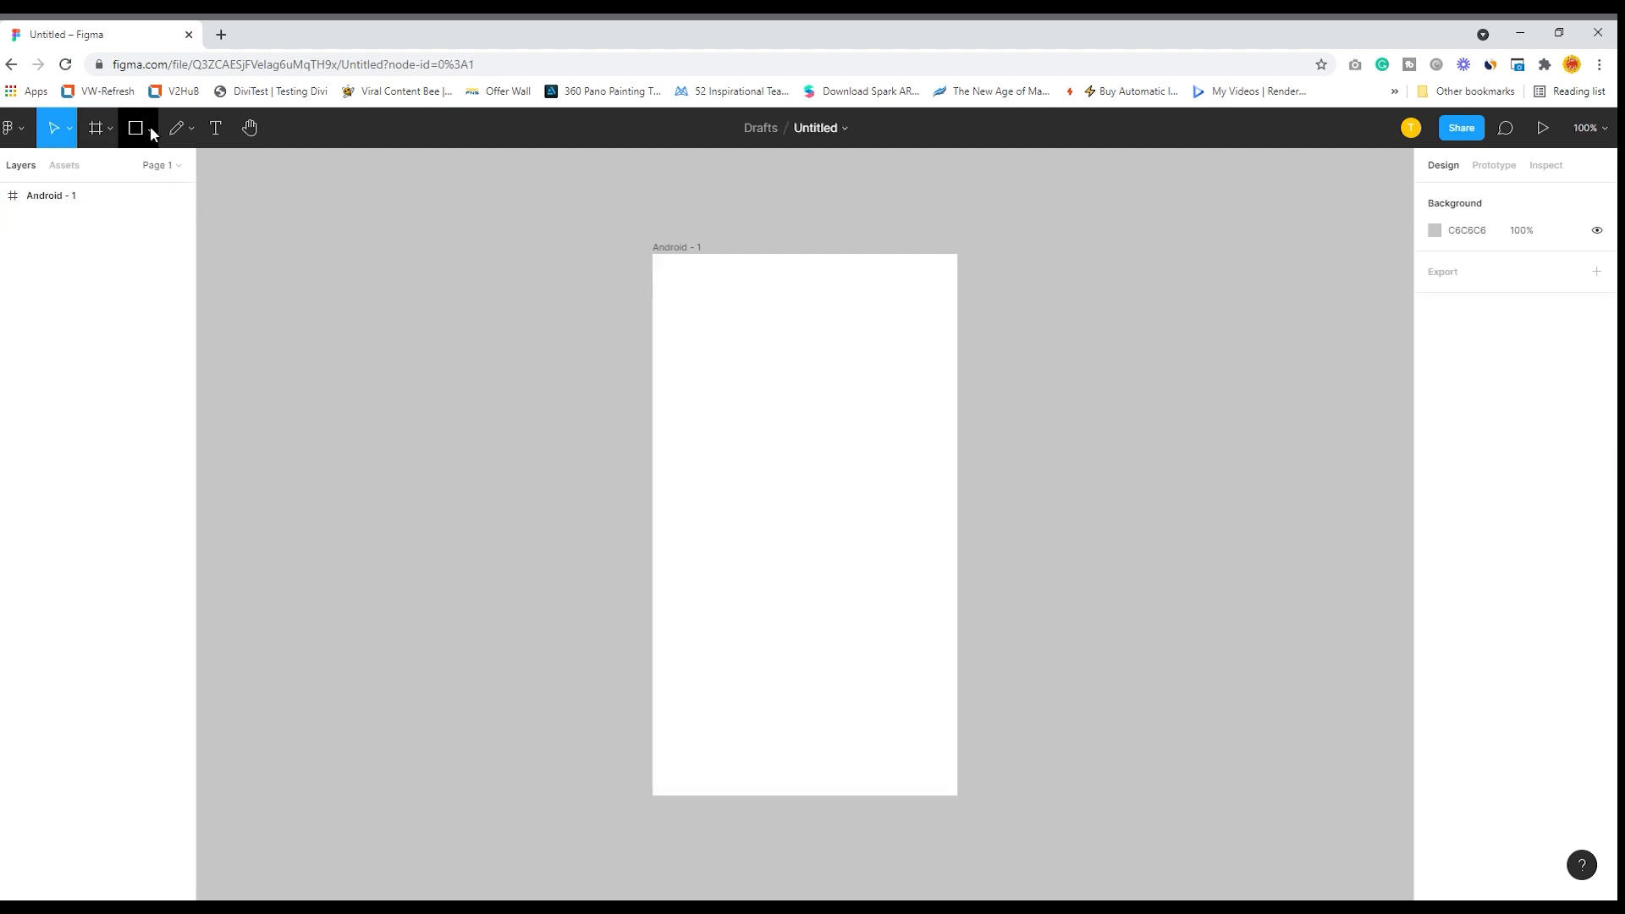
- Draw a rectangle about 296 × 118 in the upper part of the Android frame
left_click(151, 127)
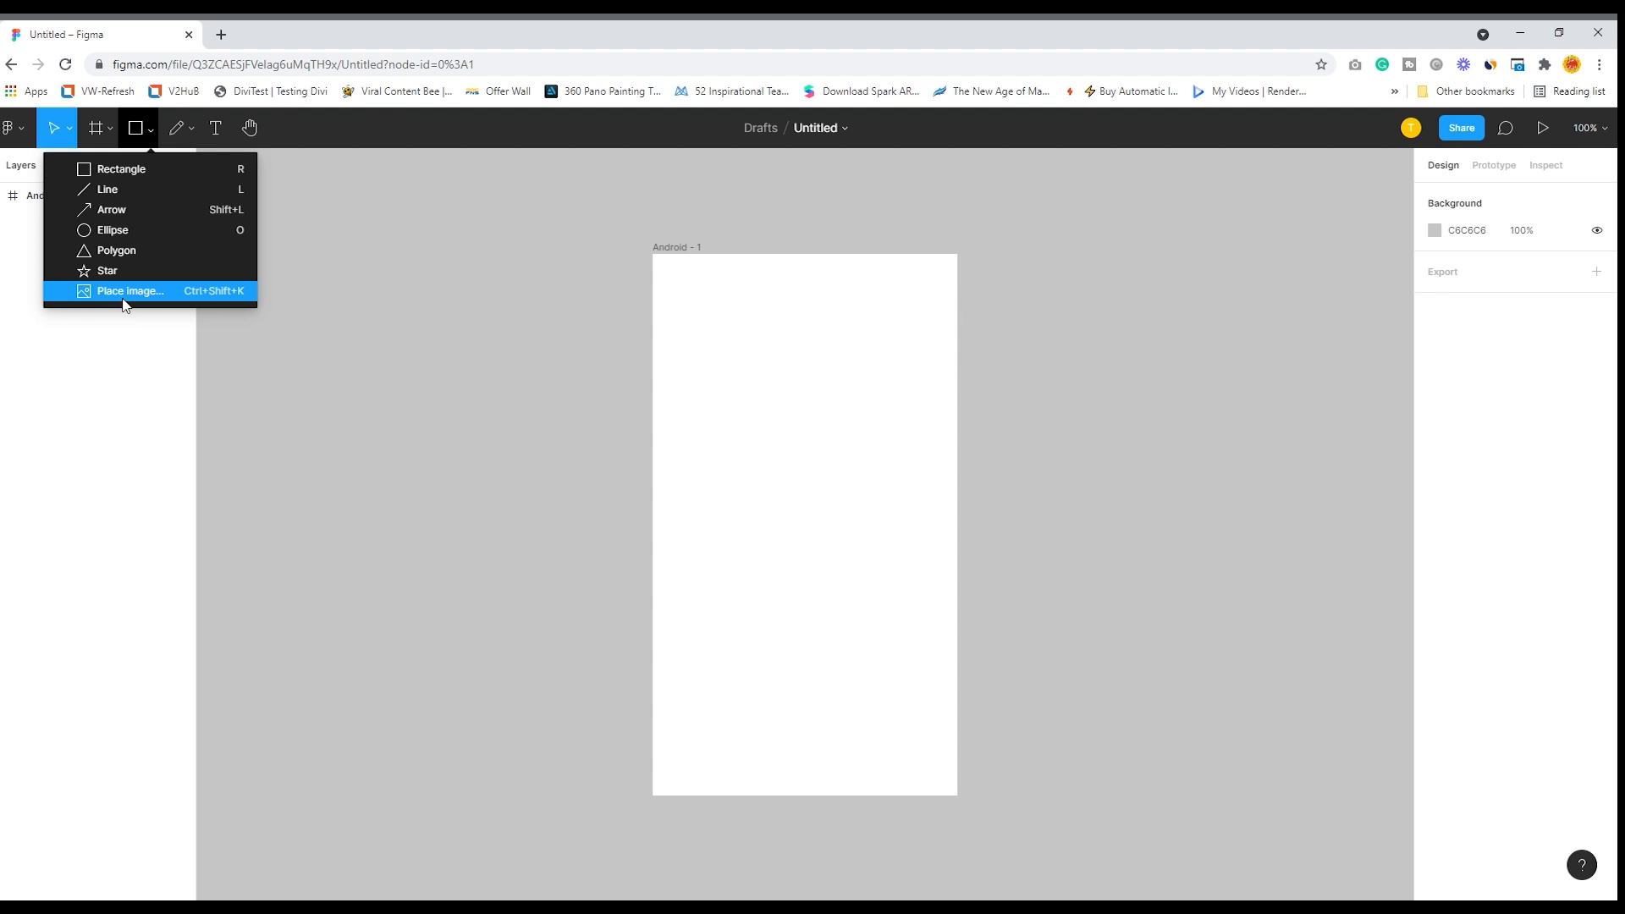
left_click(133, 176)
mouse_move(677, 308)
left_mouse_down()
mouse_move(773, 398)
mouse_move(921, 384)
mouse_move(929, 408)
left_mouse_up()
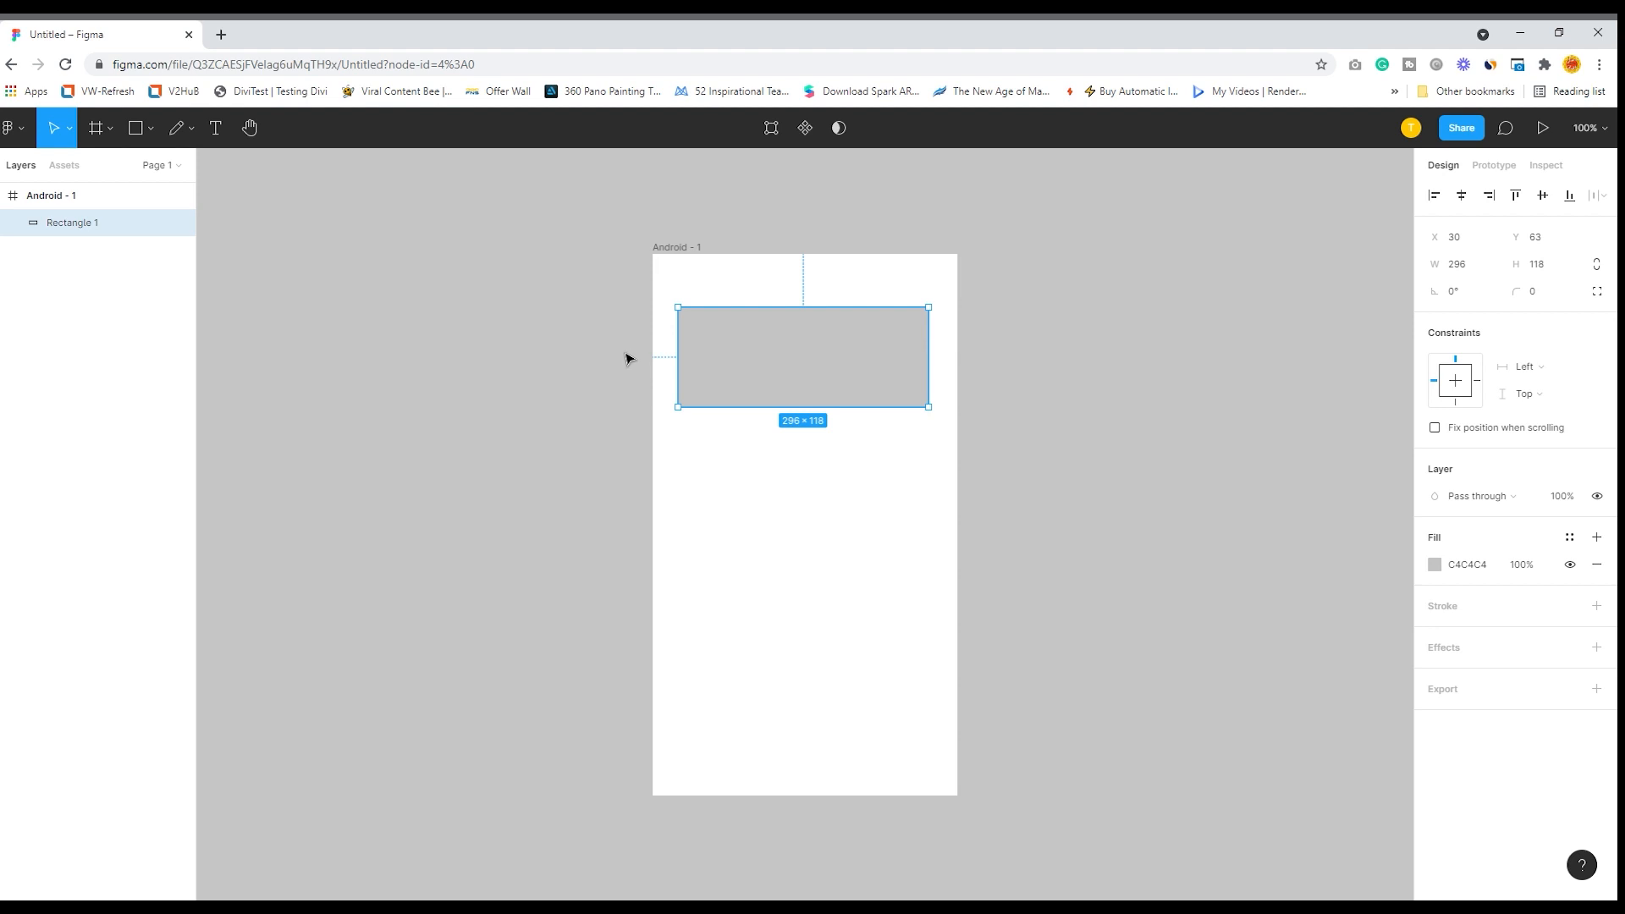
- Move the rectangle into the frame's top-left corner and stretch it to the full frame width, about 360 × 168
left_click_drag(741, 343, 718, 290)
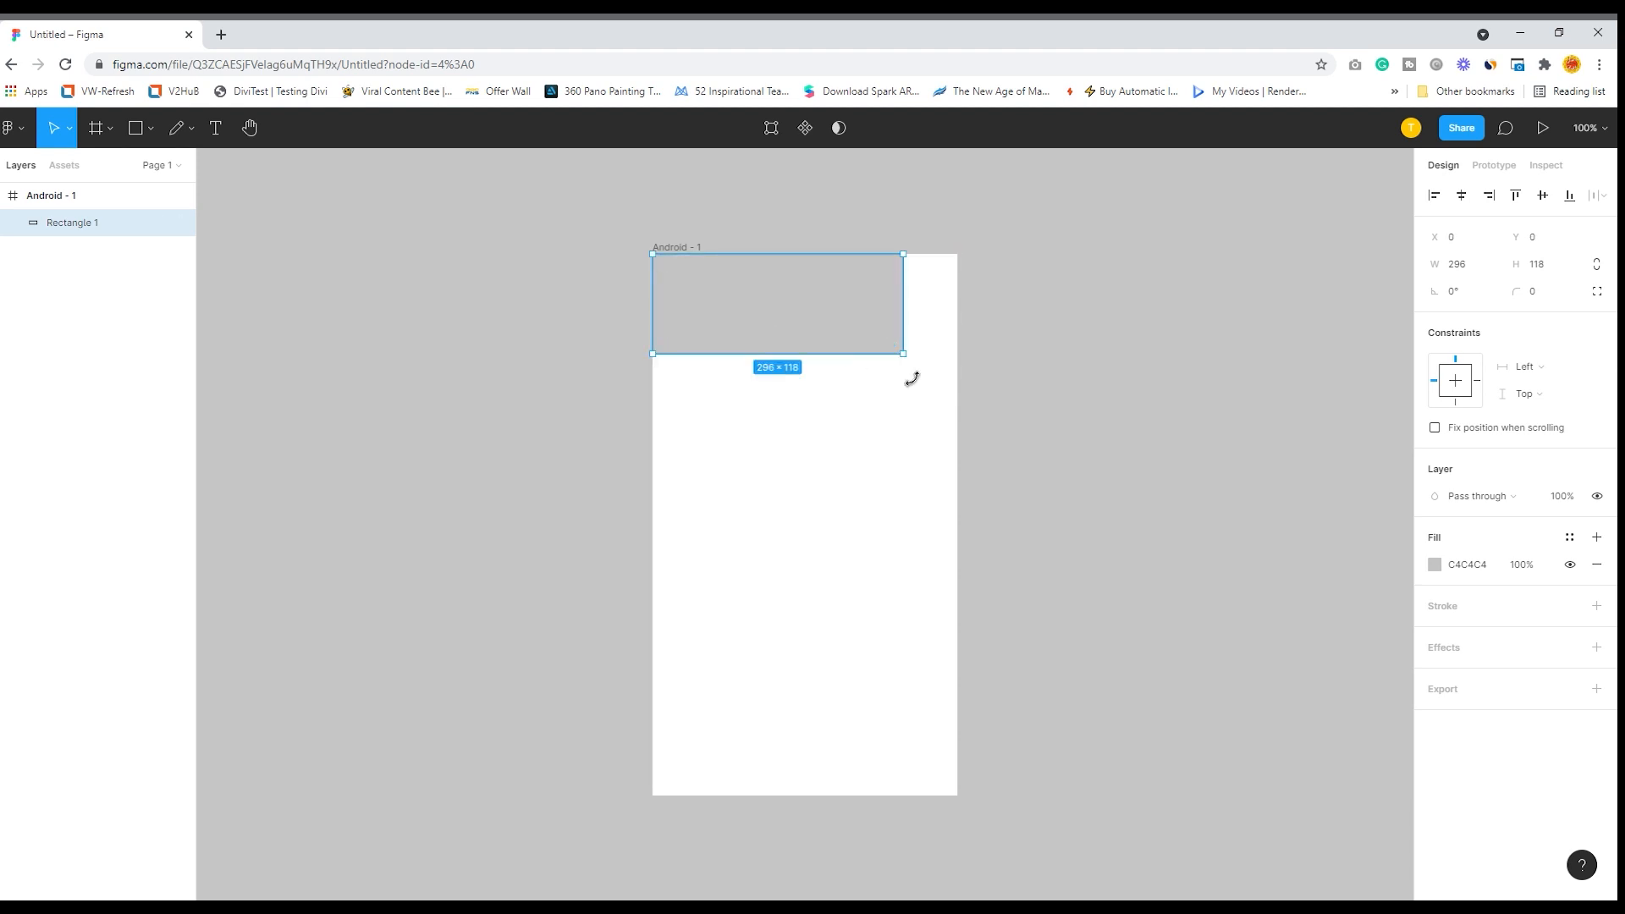
left_click_drag(910, 364, 965, 406)
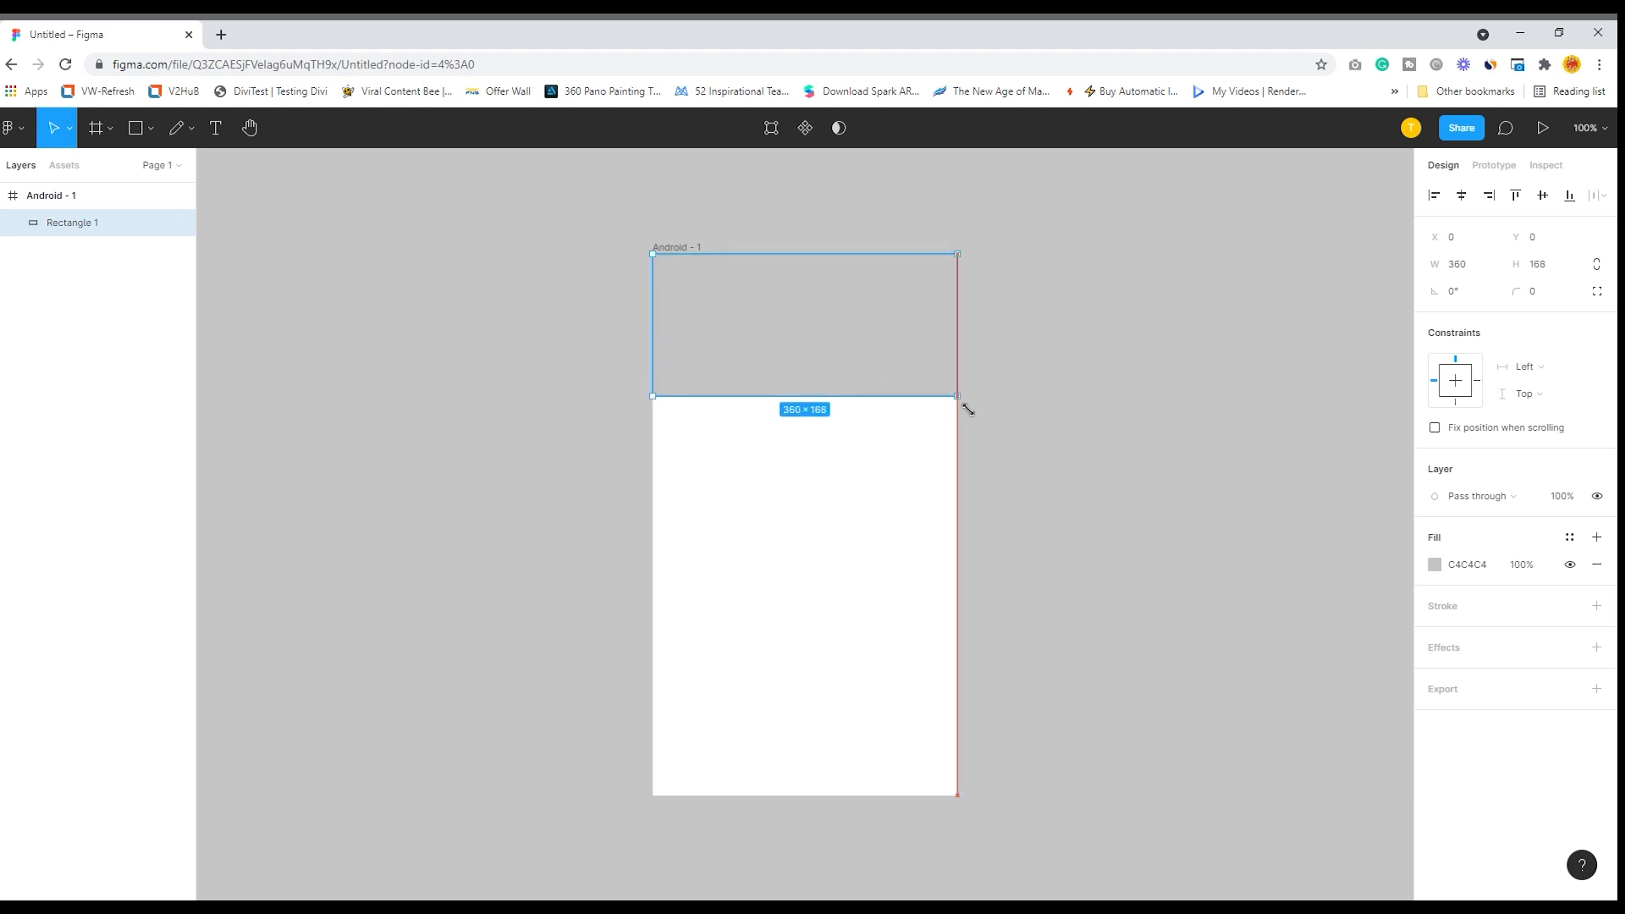
left_click(386, 381)
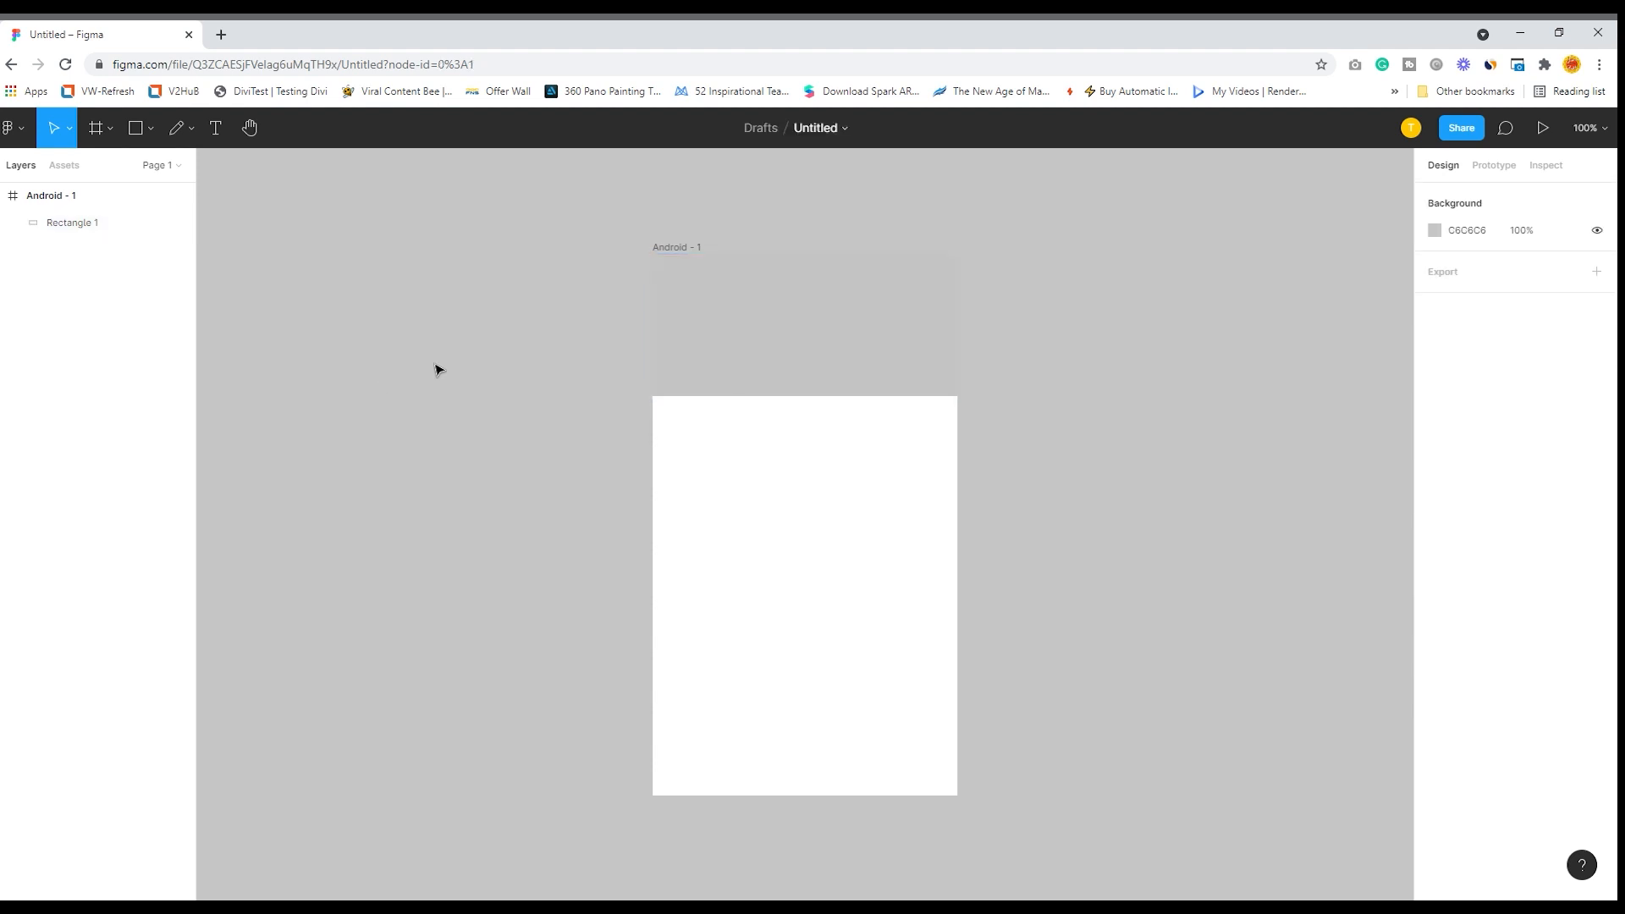
- Shrink the rectangle to about 258 × 103 and place it inside the frame at about X 51, Y 88
left_click(799, 333)
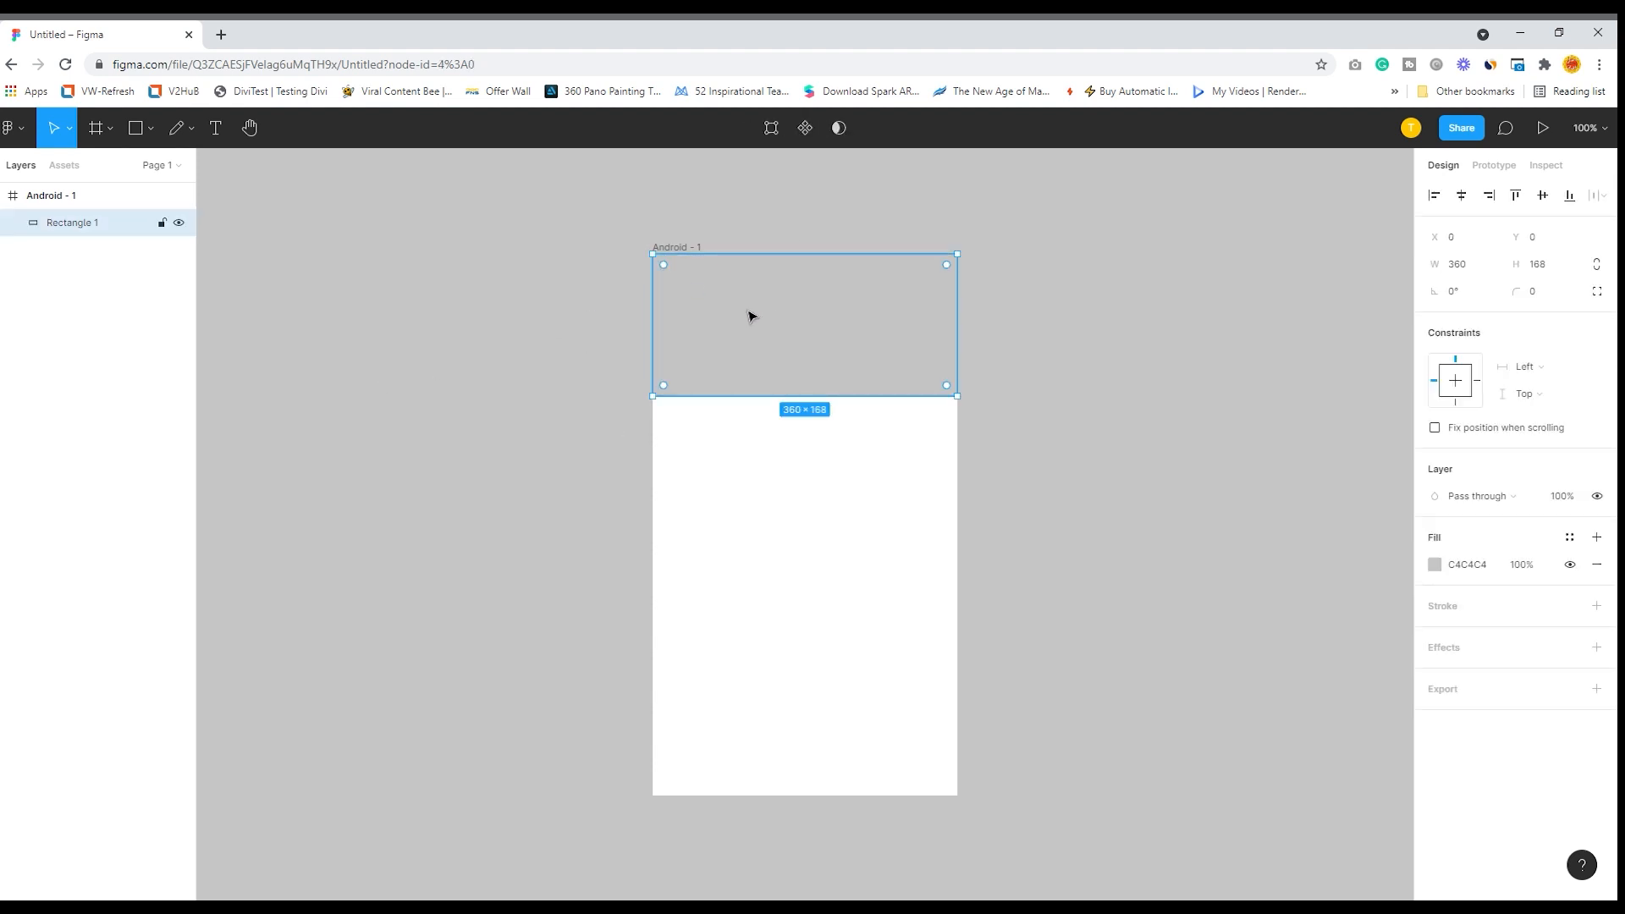
left_click(70, 132)
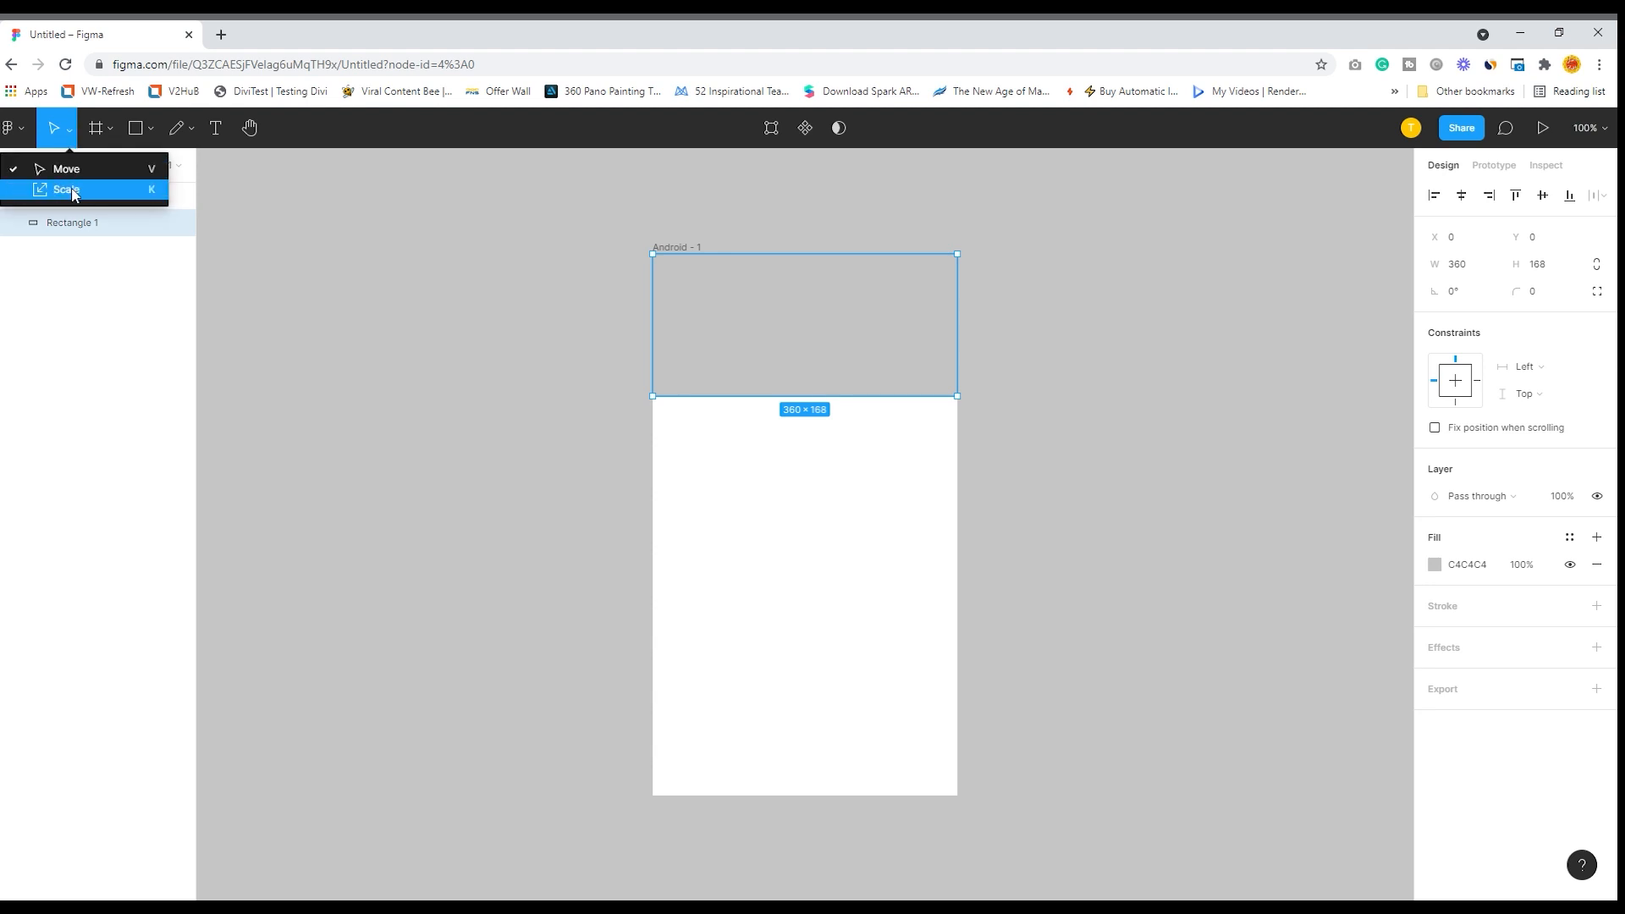
left_click(960, 333)
left_click_drag(960, 333, 944, 372)
mouse_move(966, 374)
left_mouse_down()
mouse_move(744, 392)
mouse_move(972, 376)
left_mouse_up()
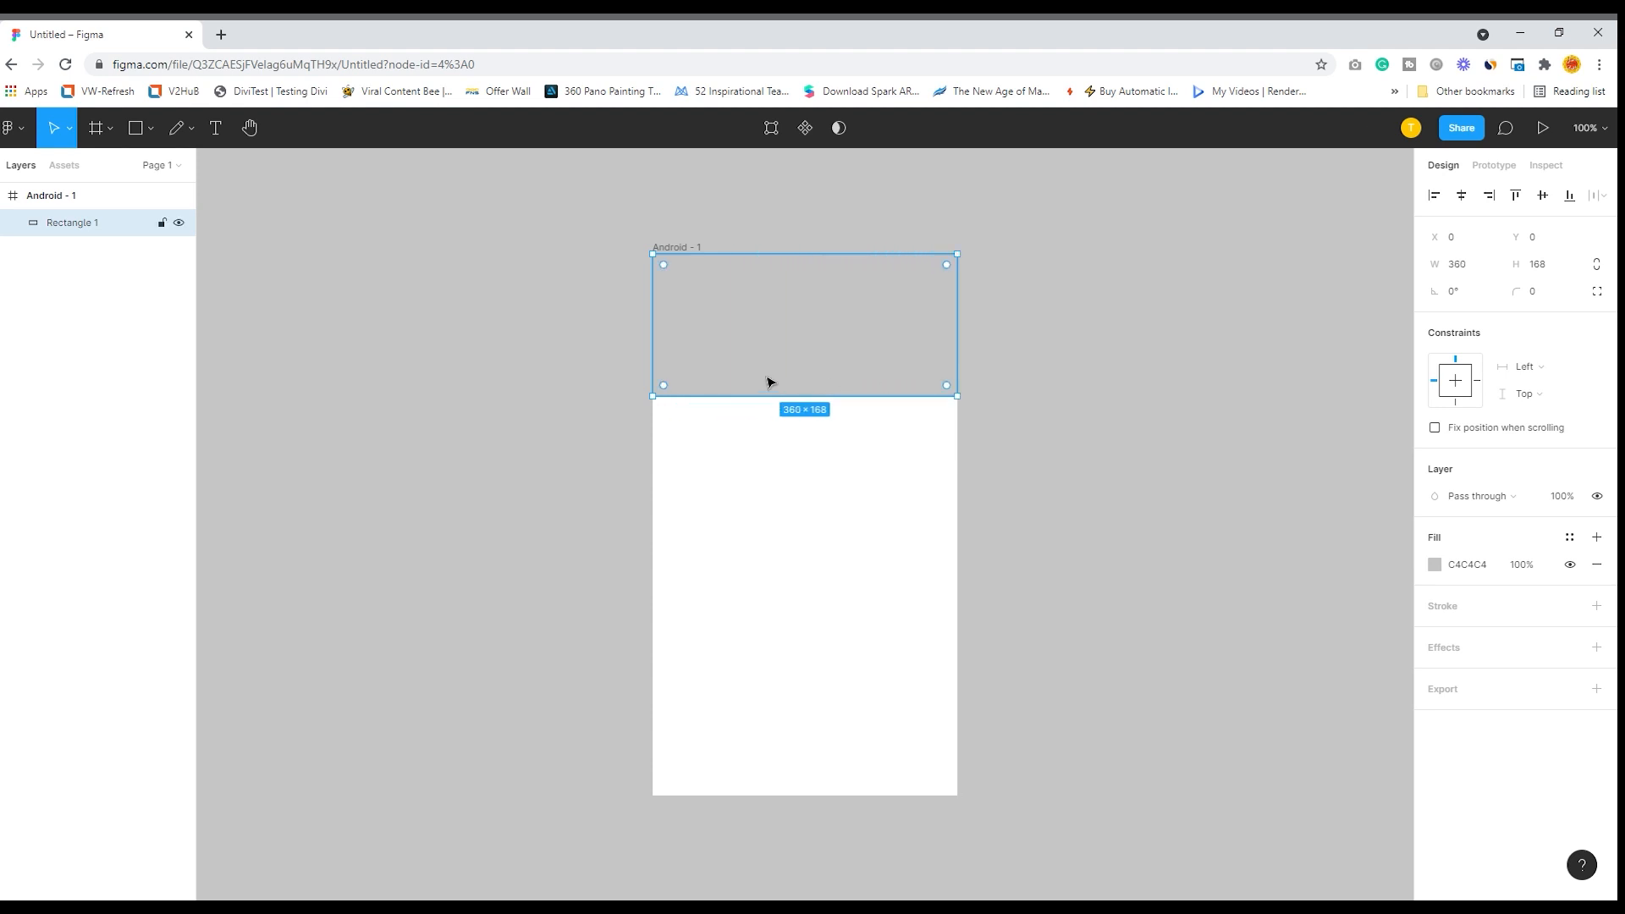
left_click_drag(655, 256, 735, 309)
left_click_drag(827, 352, 784, 372)
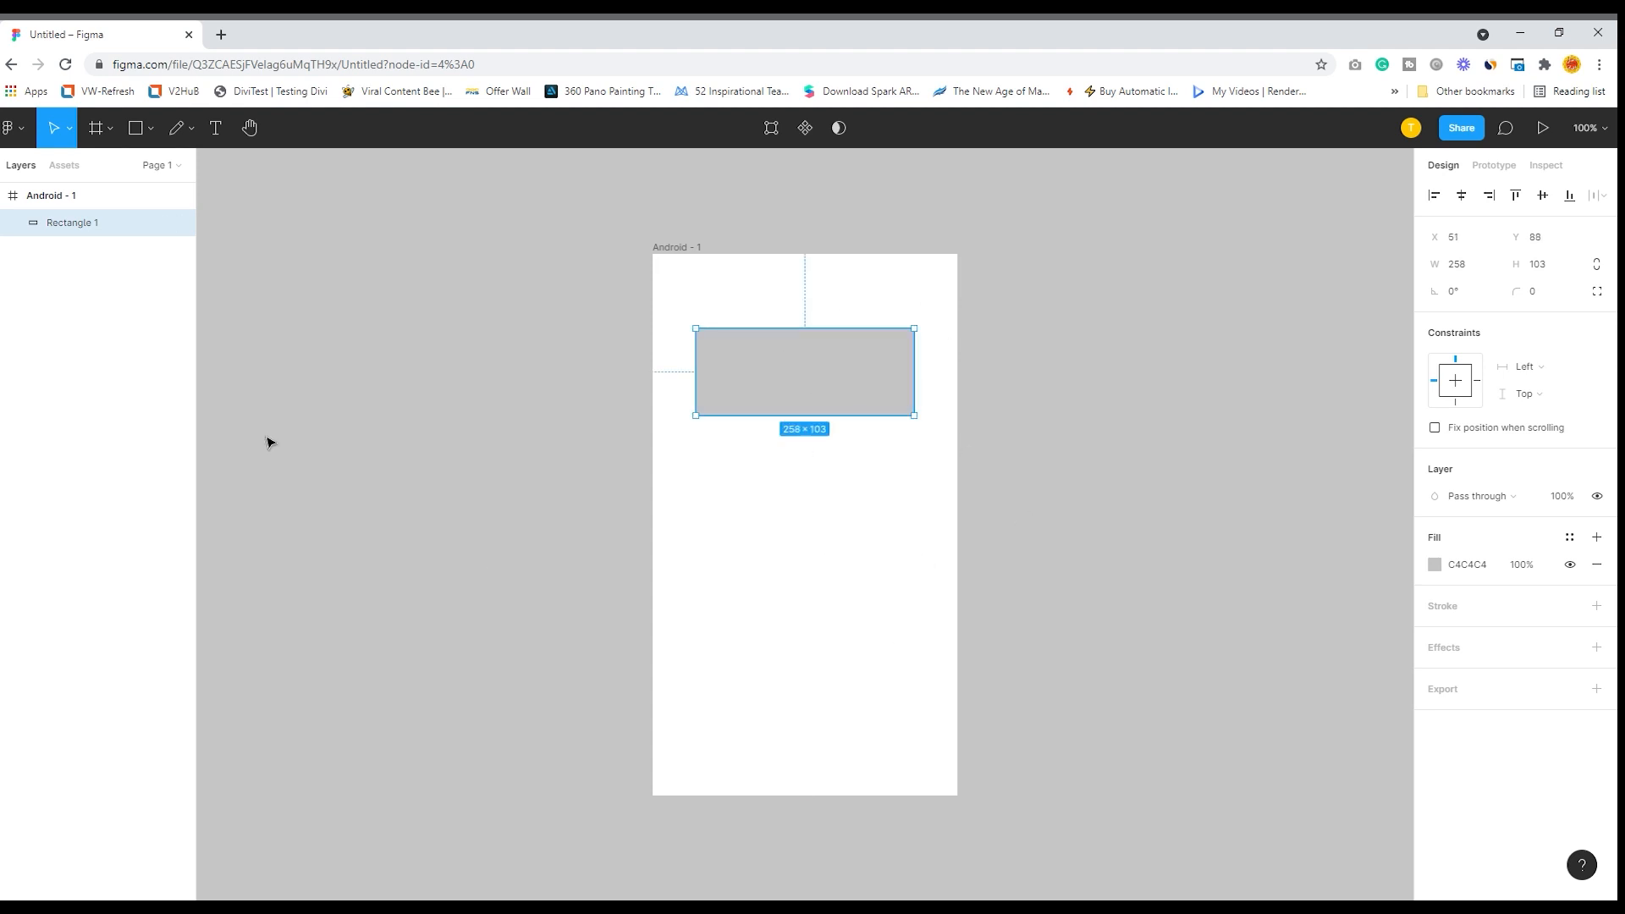
- Enlarge the rectangle proportionally with the Scale tool to about 358 × 143, nearly filling the frame's width
left_click(73, 128)
left_click(62, 190)
left_click_drag(811, 340, 820, 306)
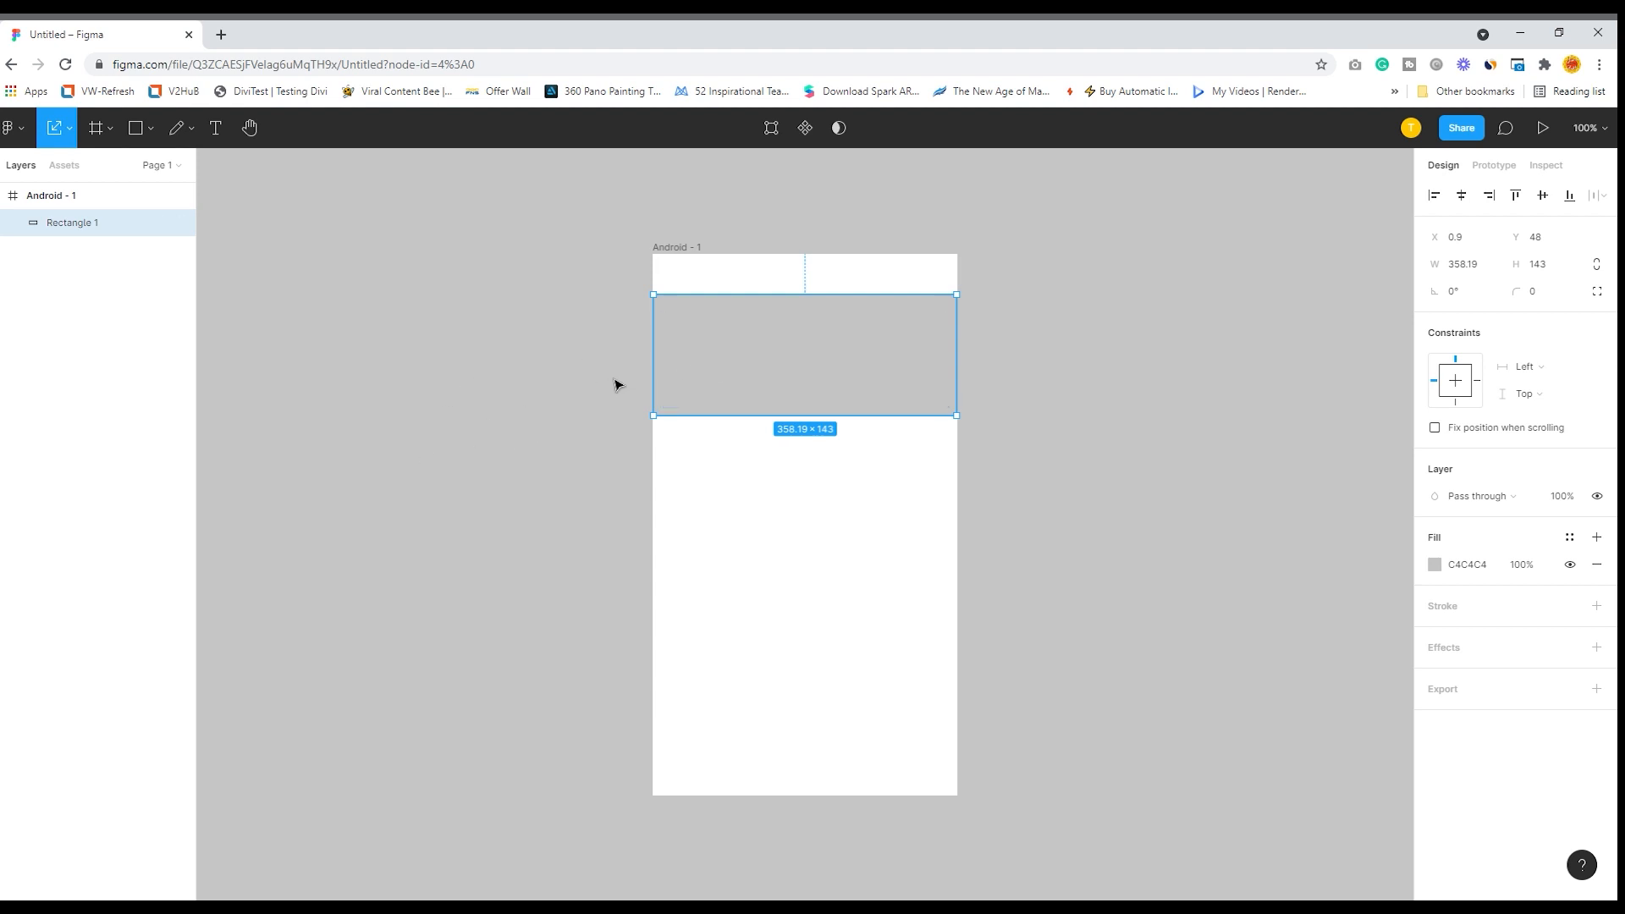
- With the Move tool, resize the rectangle to about 360 × 176 and position it at about X 0, Y 41
left_click(70, 133)
left_click(68, 167)
left_click_drag(713, 358, 715, 322)
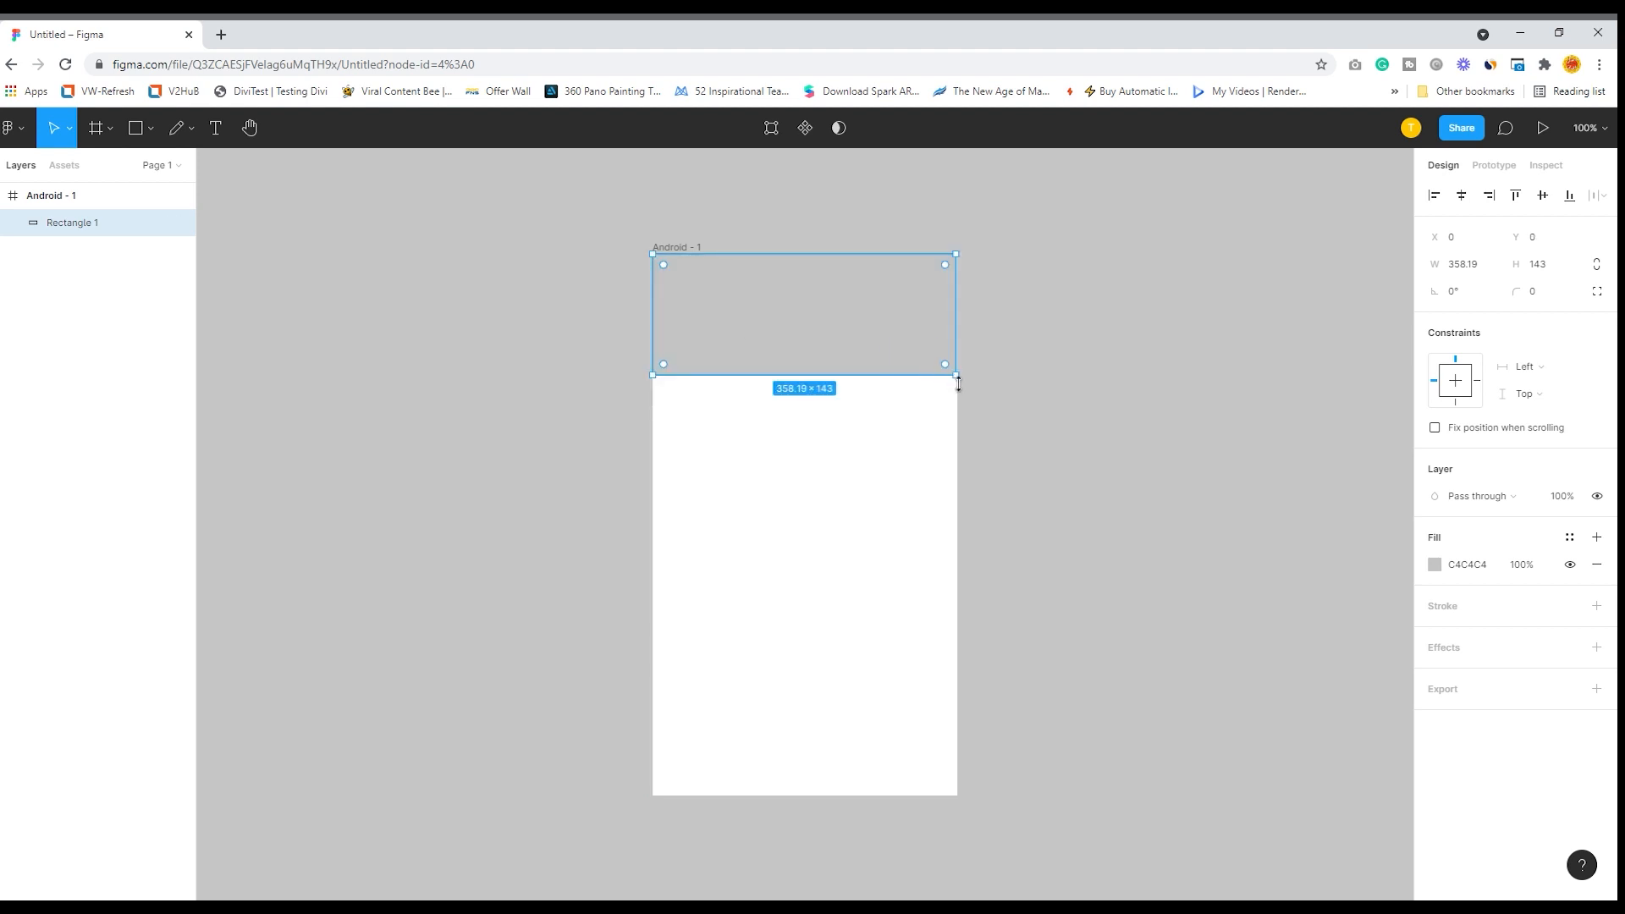
left_click_drag(959, 377, 969, 417)
left_click_drag(819, 344, 818, 378)
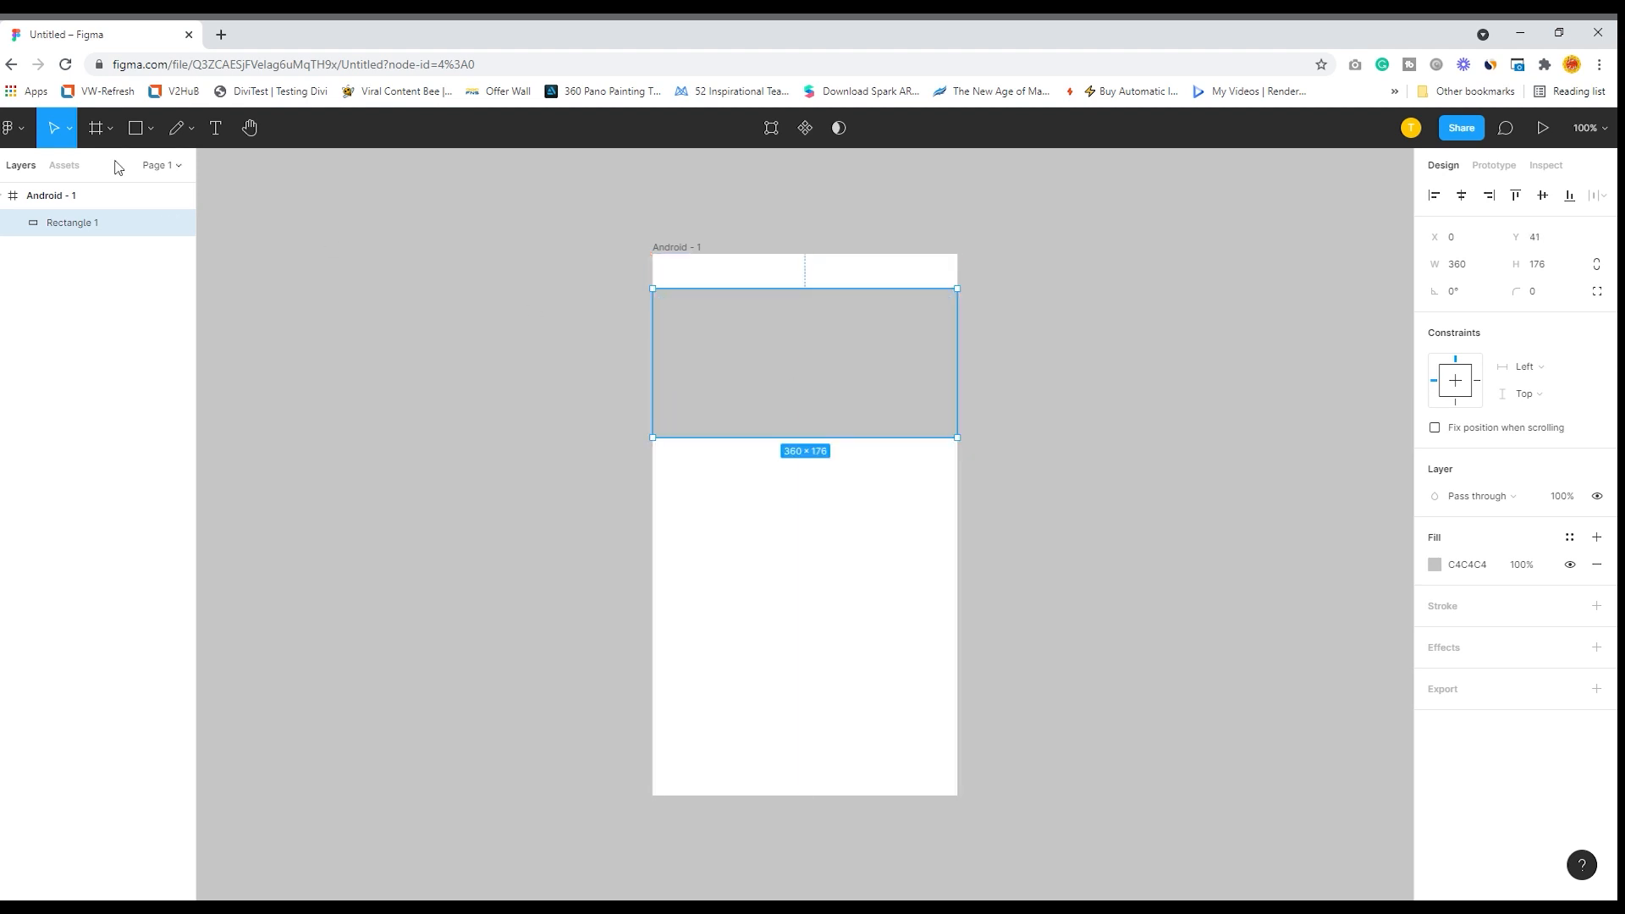
- Draw a horizontal line about 304 long below the rectangle in the Android frame
left_click(151, 132)
left_click(108, 189)
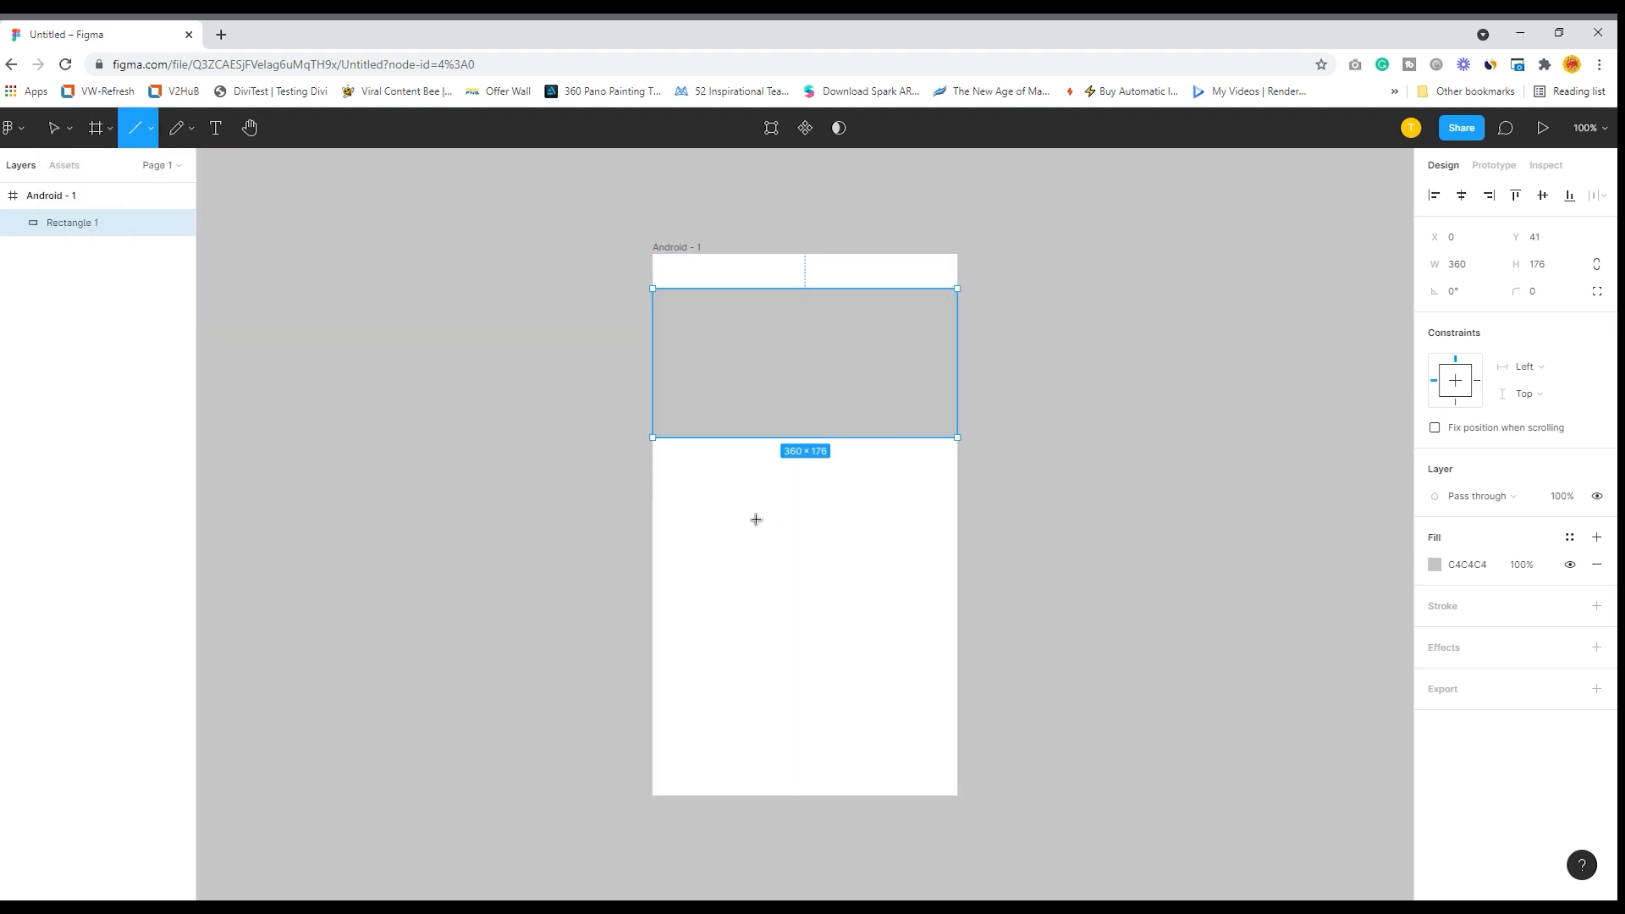
left_click_drag(671, 497, 929, 500)
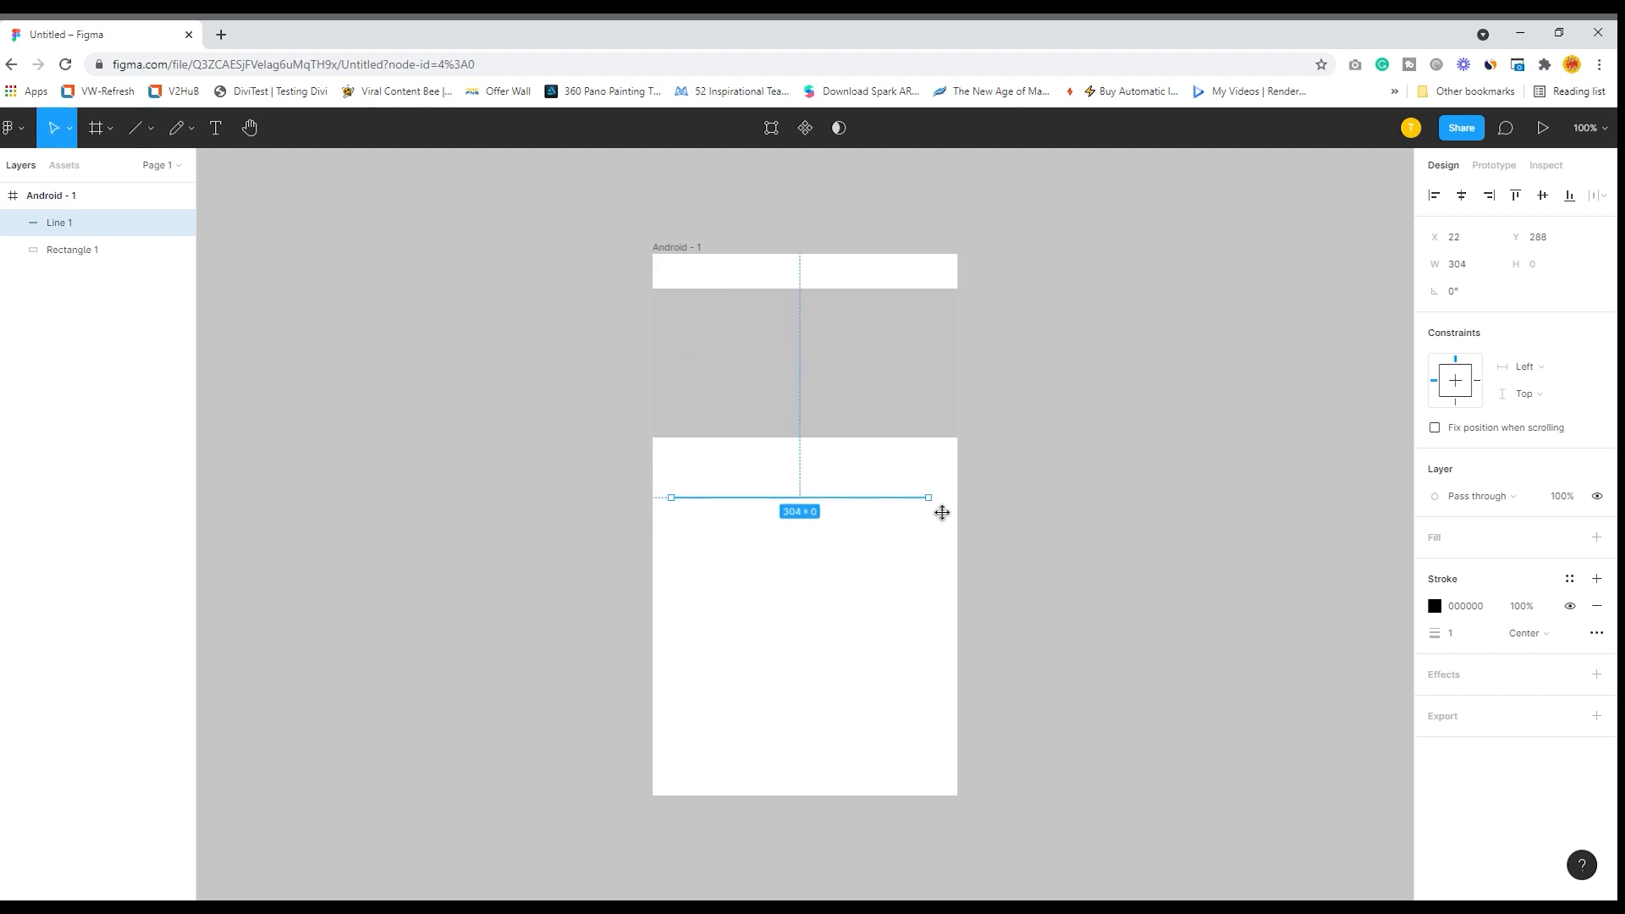
- Draw a horizontal right-pointing arrow about 303 long below the line in the Android frame
left_click(150, 129)
left_click(121, 212)
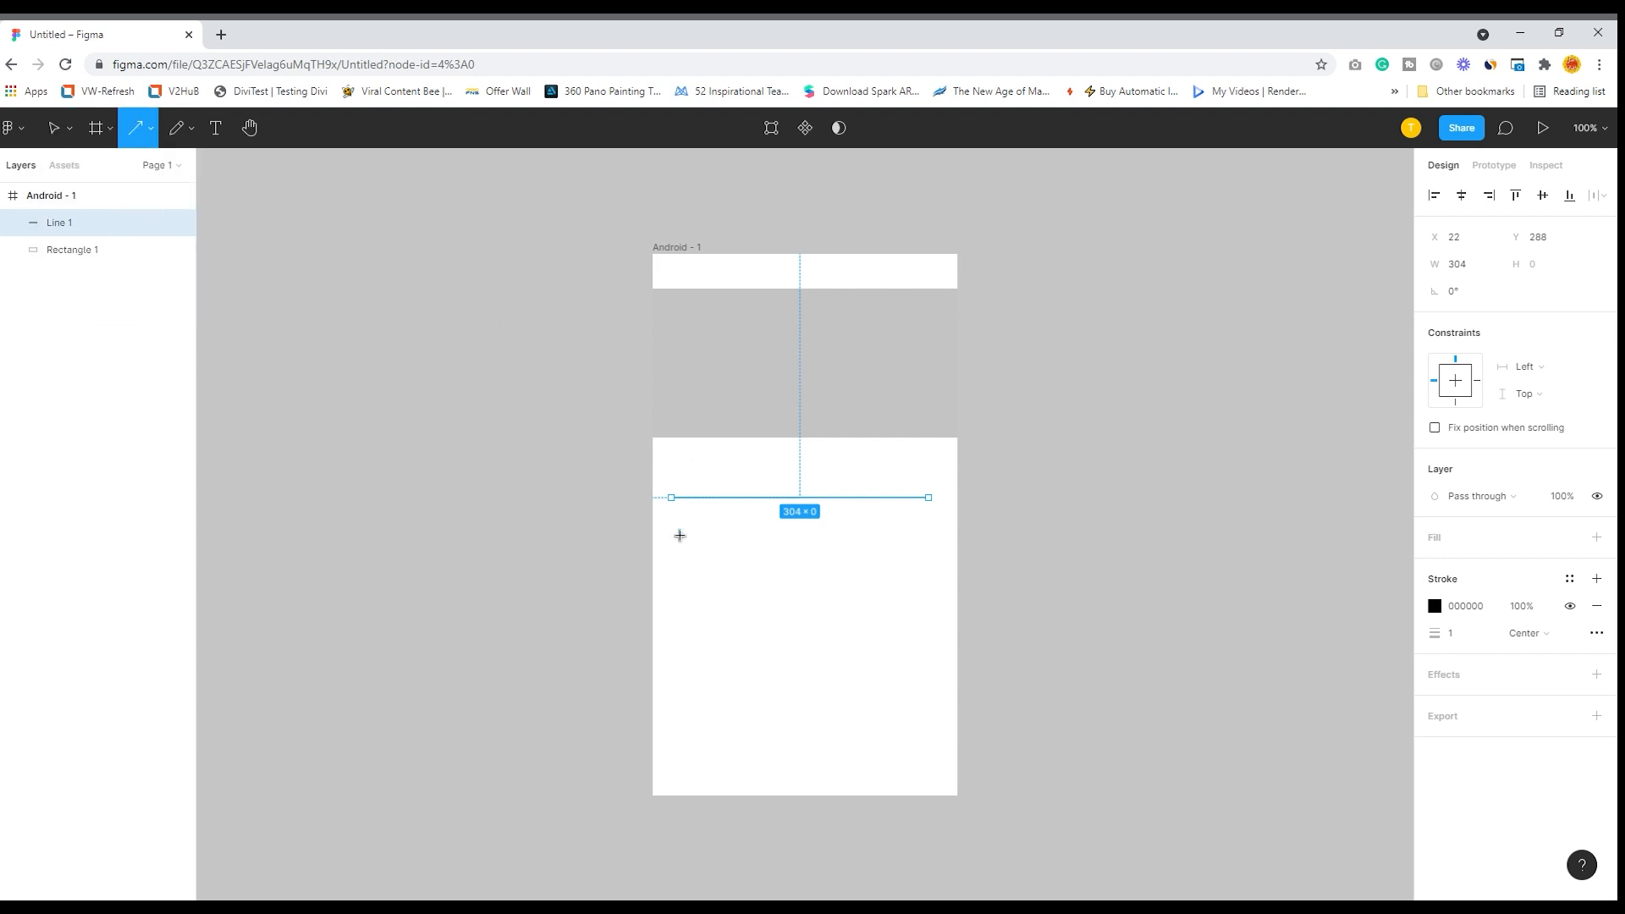
left_click_drag(672, 553, 933, 562)
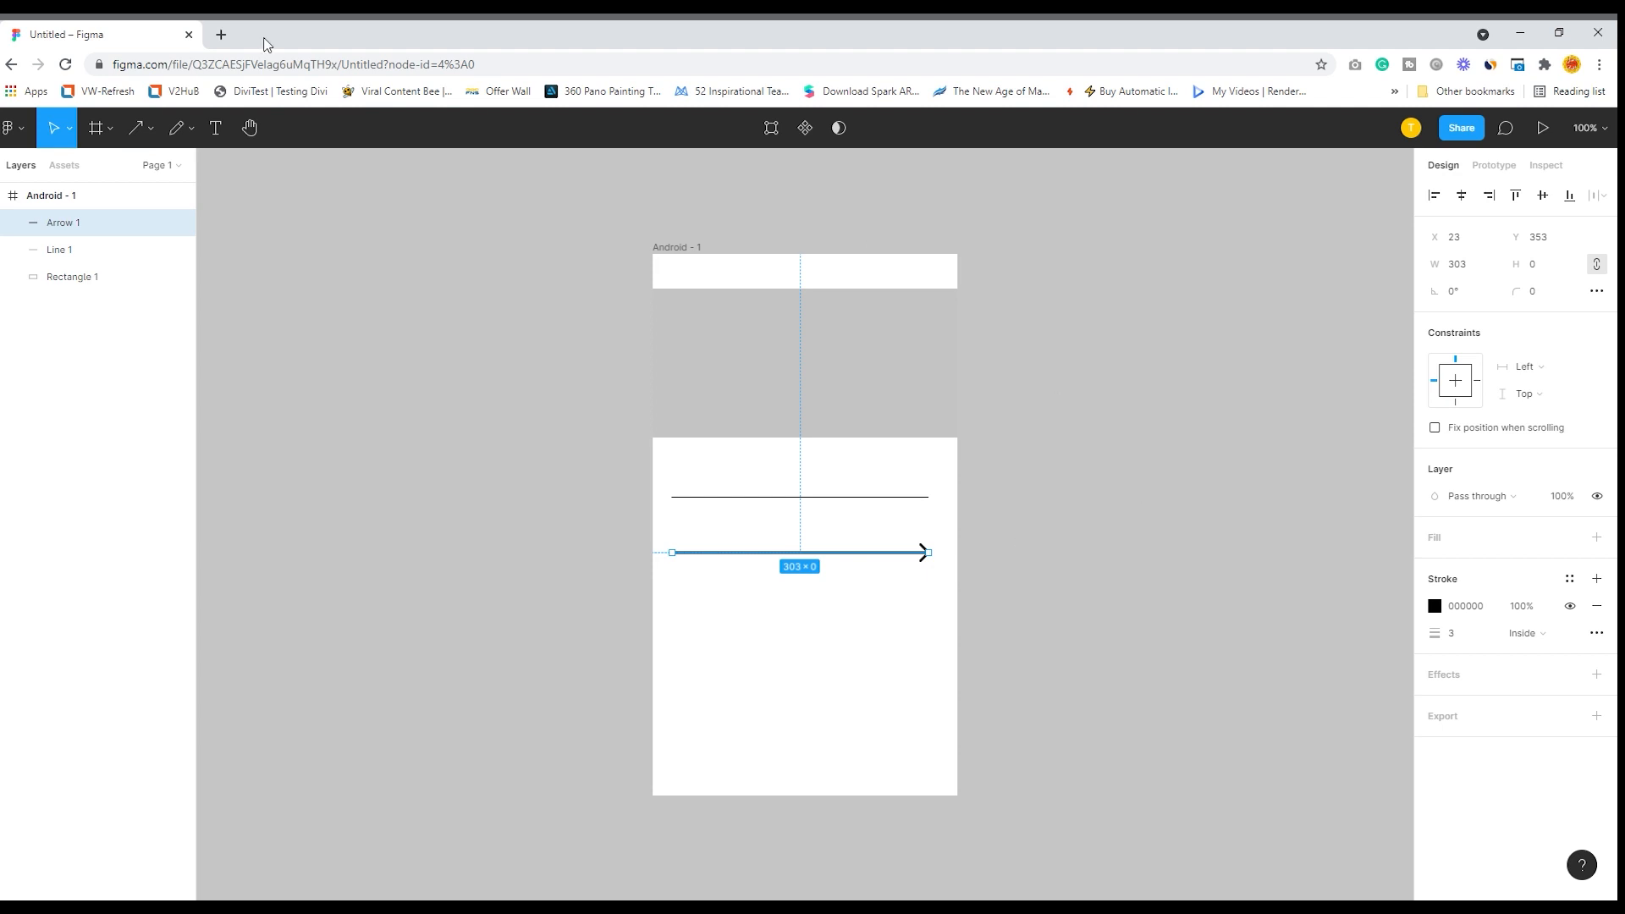
- Draw a flat, wide ellipse about 315 × 40 below the arrow in the Android frame
left_click(148, 136)
left_click(110, 230)
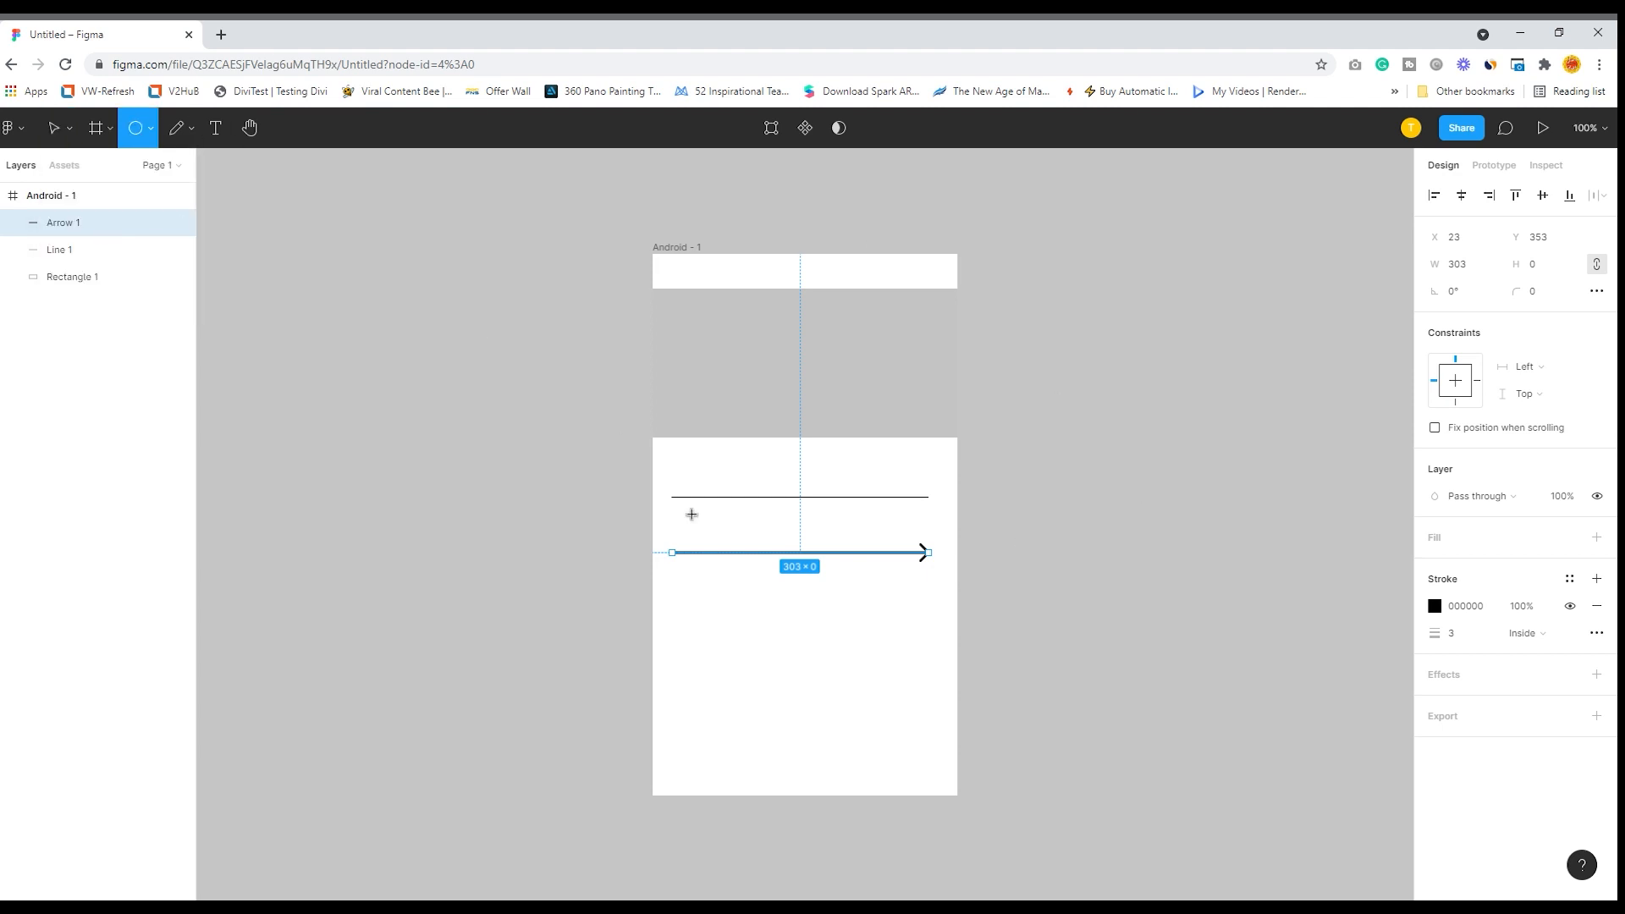
left_click_drag(662, 587, 944, 635)
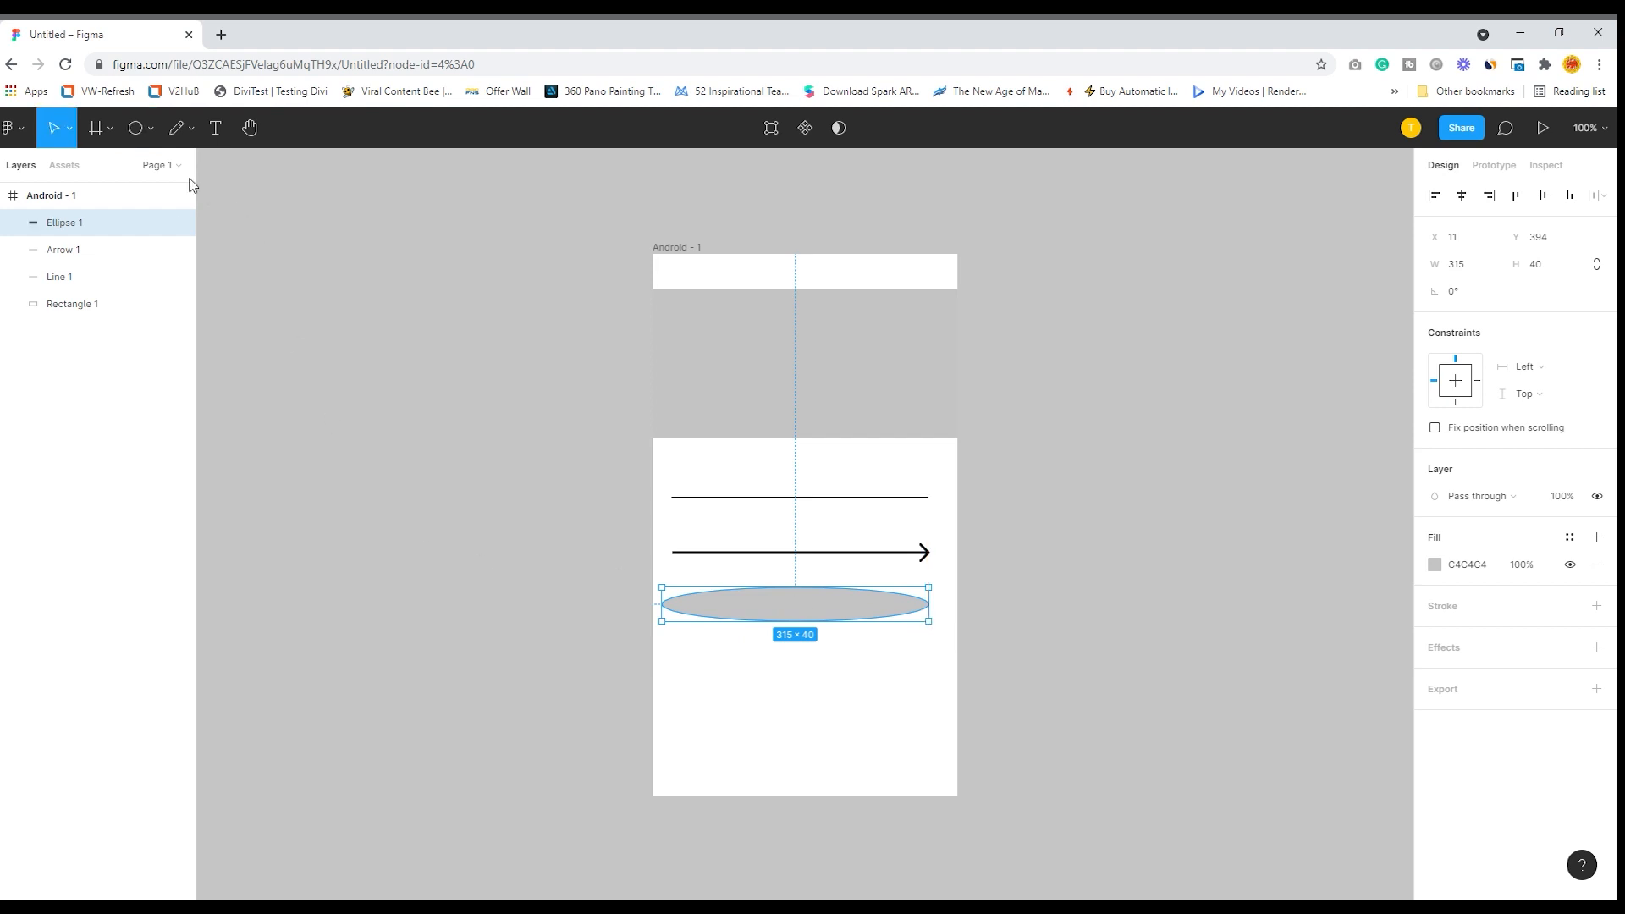
- Draw a circle about 112 × 112 below the flat ellipse, at about X 32, Y 464
left_click(149, 130)
left_click(114, 229)
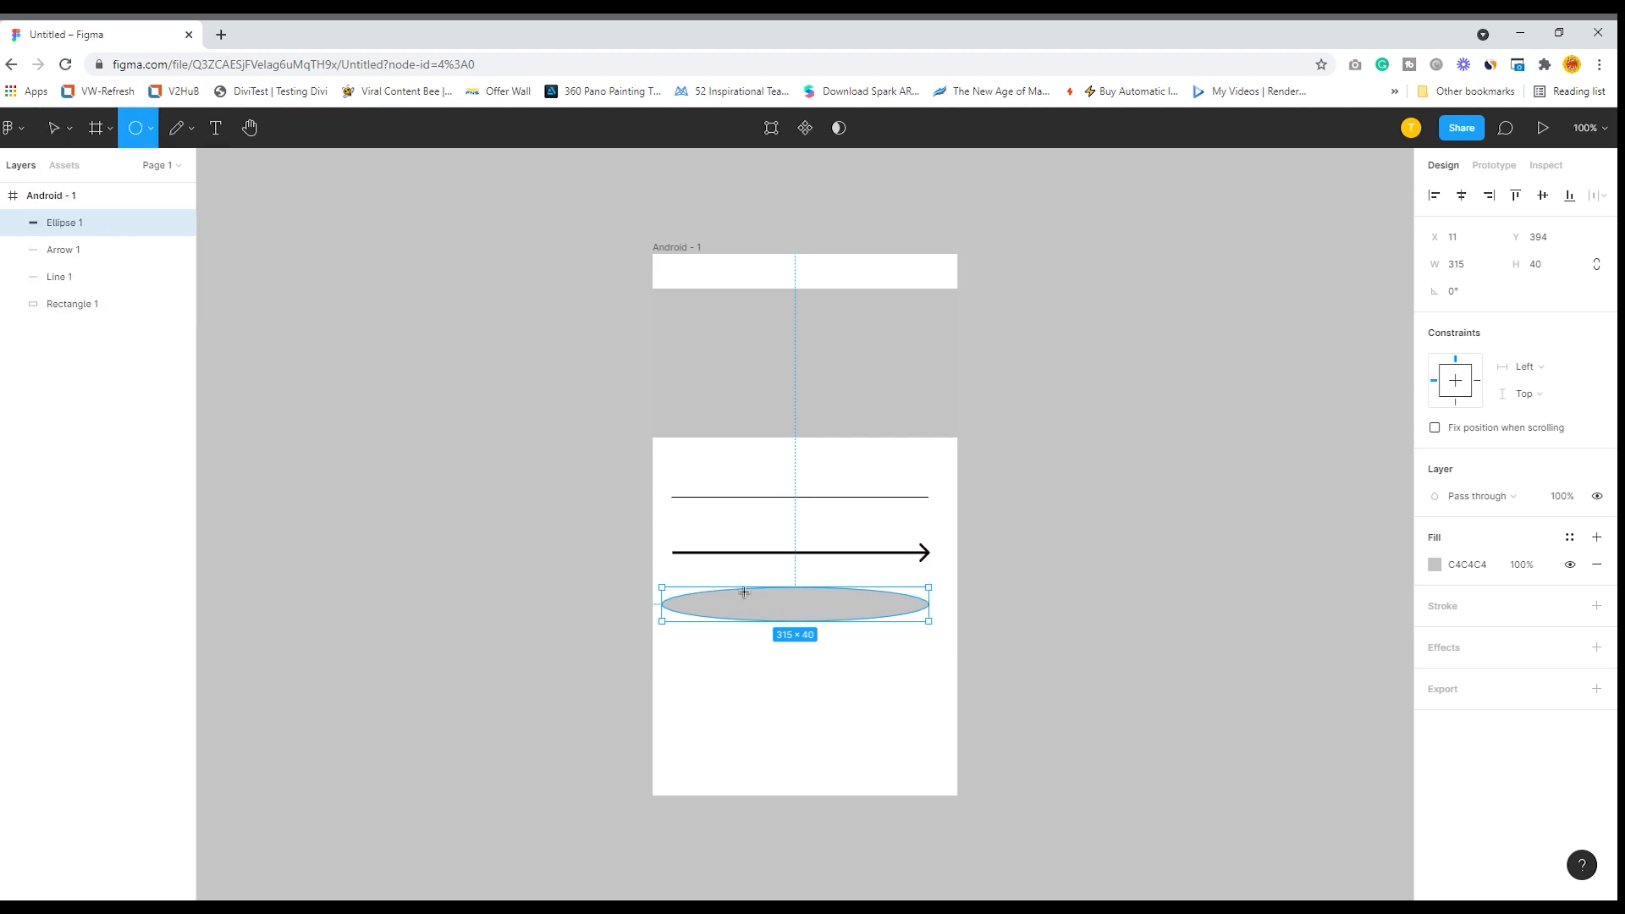
mouse_move(679, 647)
left_mouse_down()
mouse_move(804, 762)
mouse_move(775, 742)
left_mouse_up()
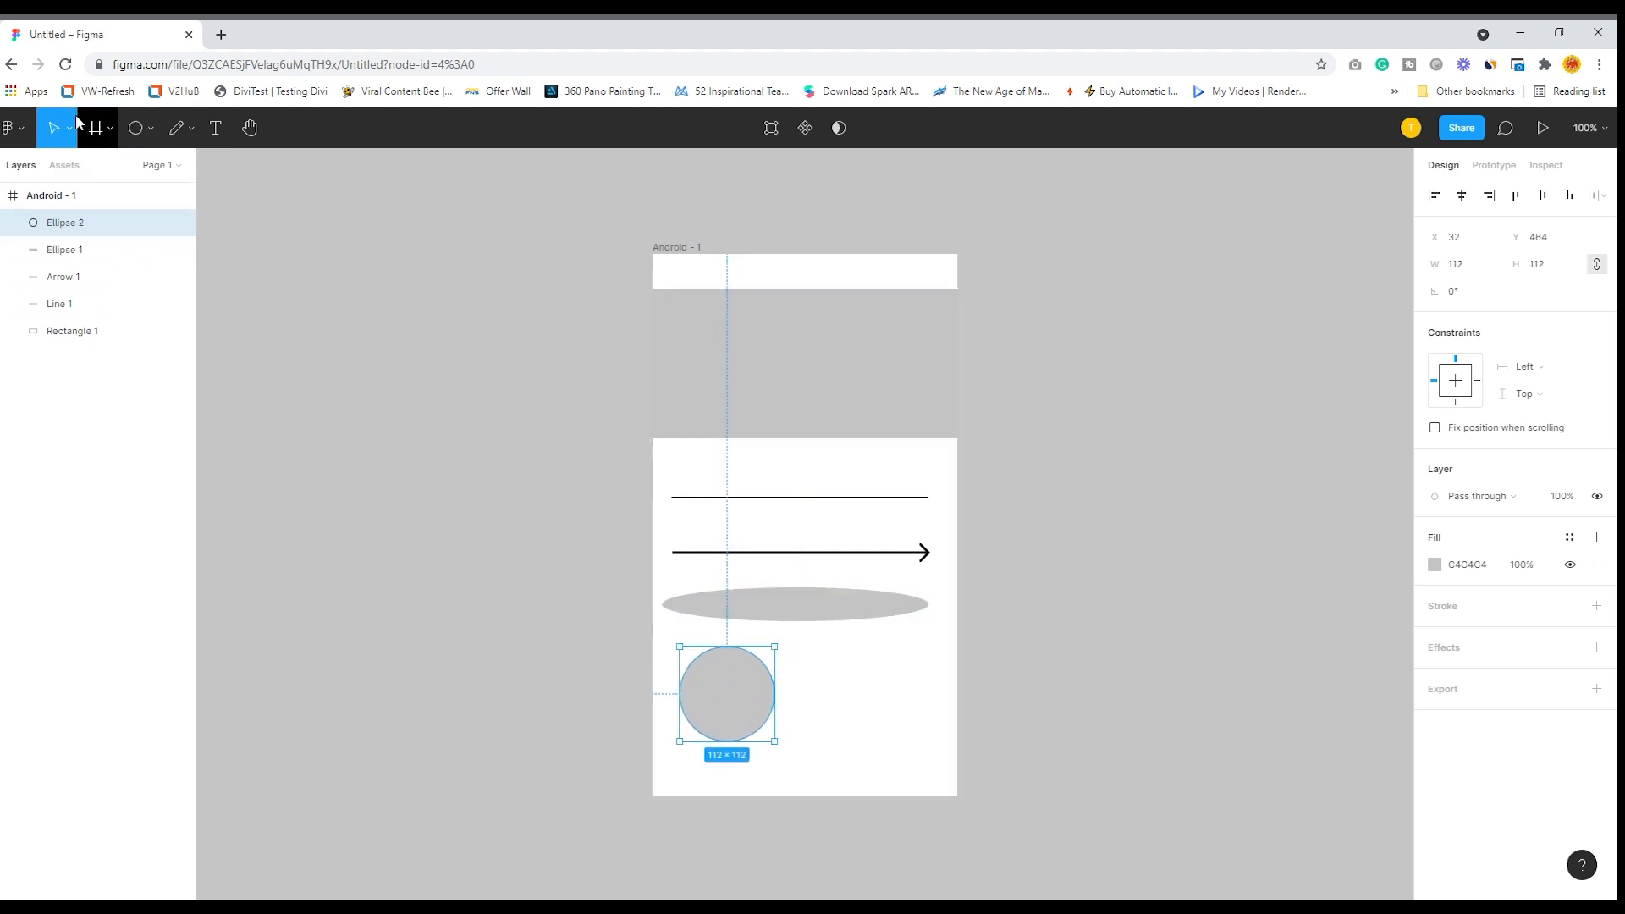
left_click(70, 135)
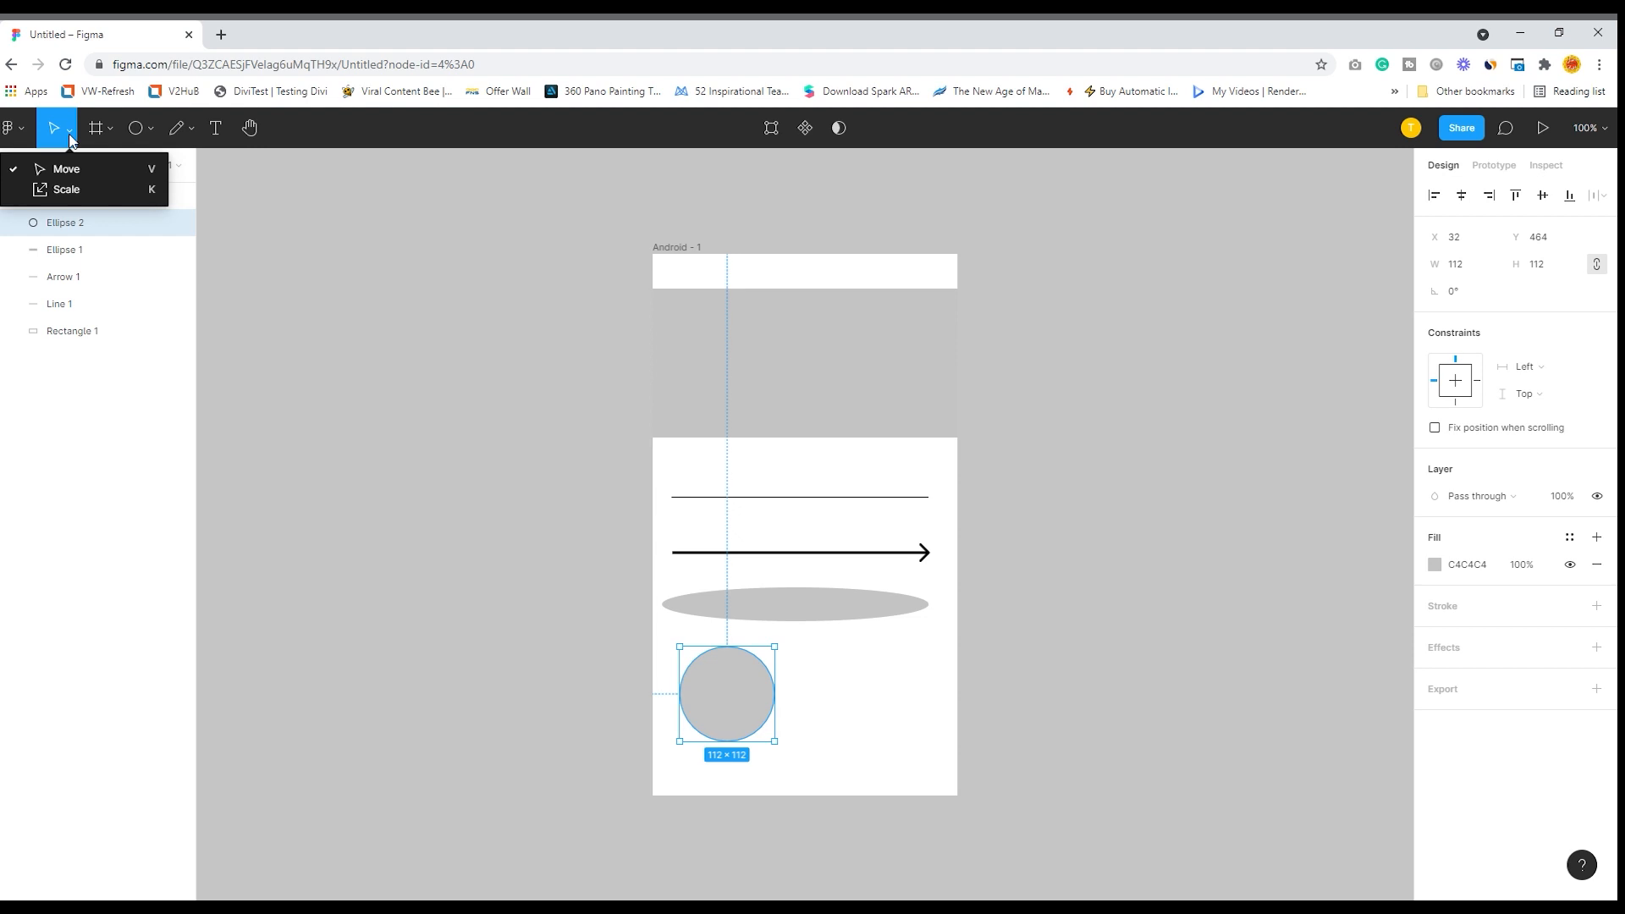
left_click(323, 227)
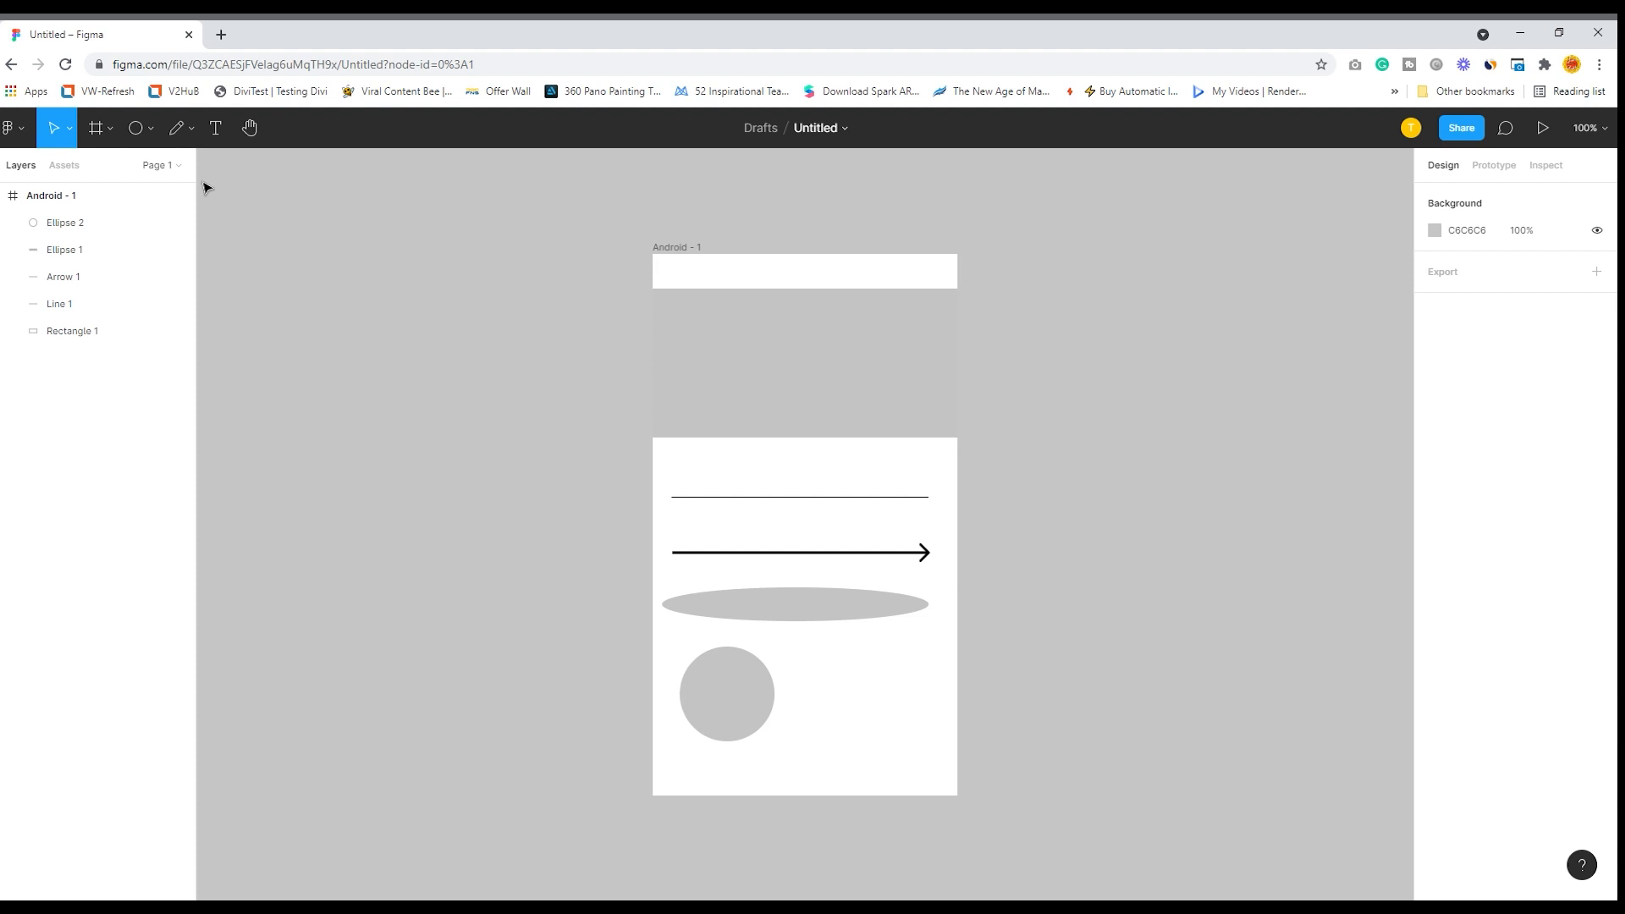
- Draw a triangle about 129 × 103 beside the circle and round its corners to a radius of about 4
left_click(151, 132)
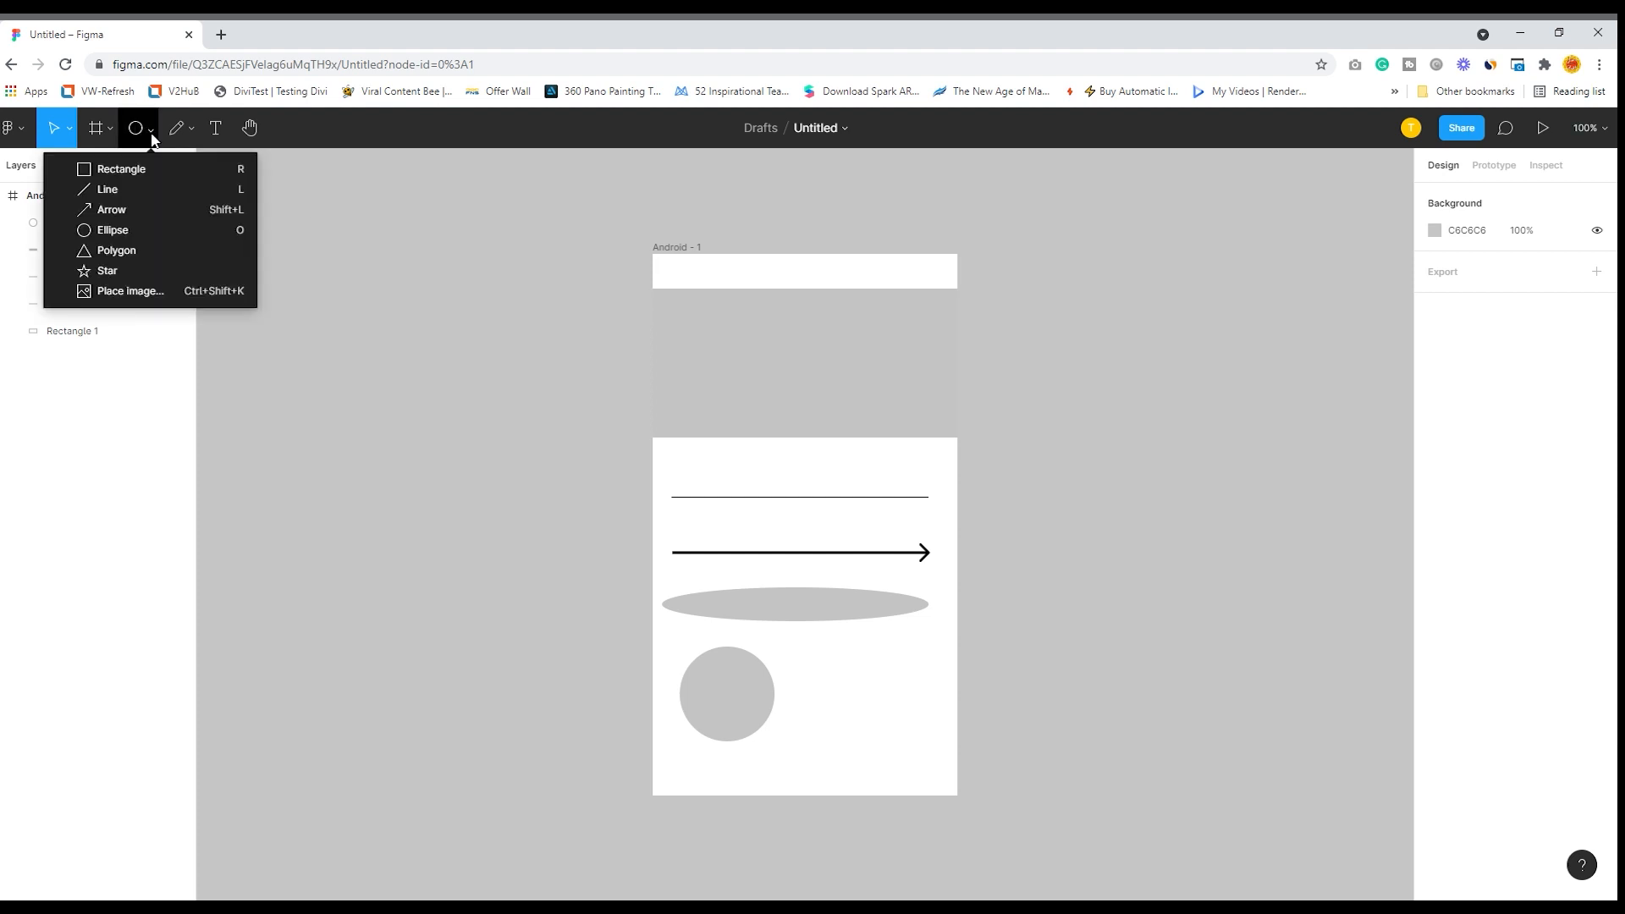
left_click(128, 247)
mouse_move(818, 644)
left_mouse_down()
mouse_move(935, 738)
mouse_move(857, 683)
left_mouse_up()
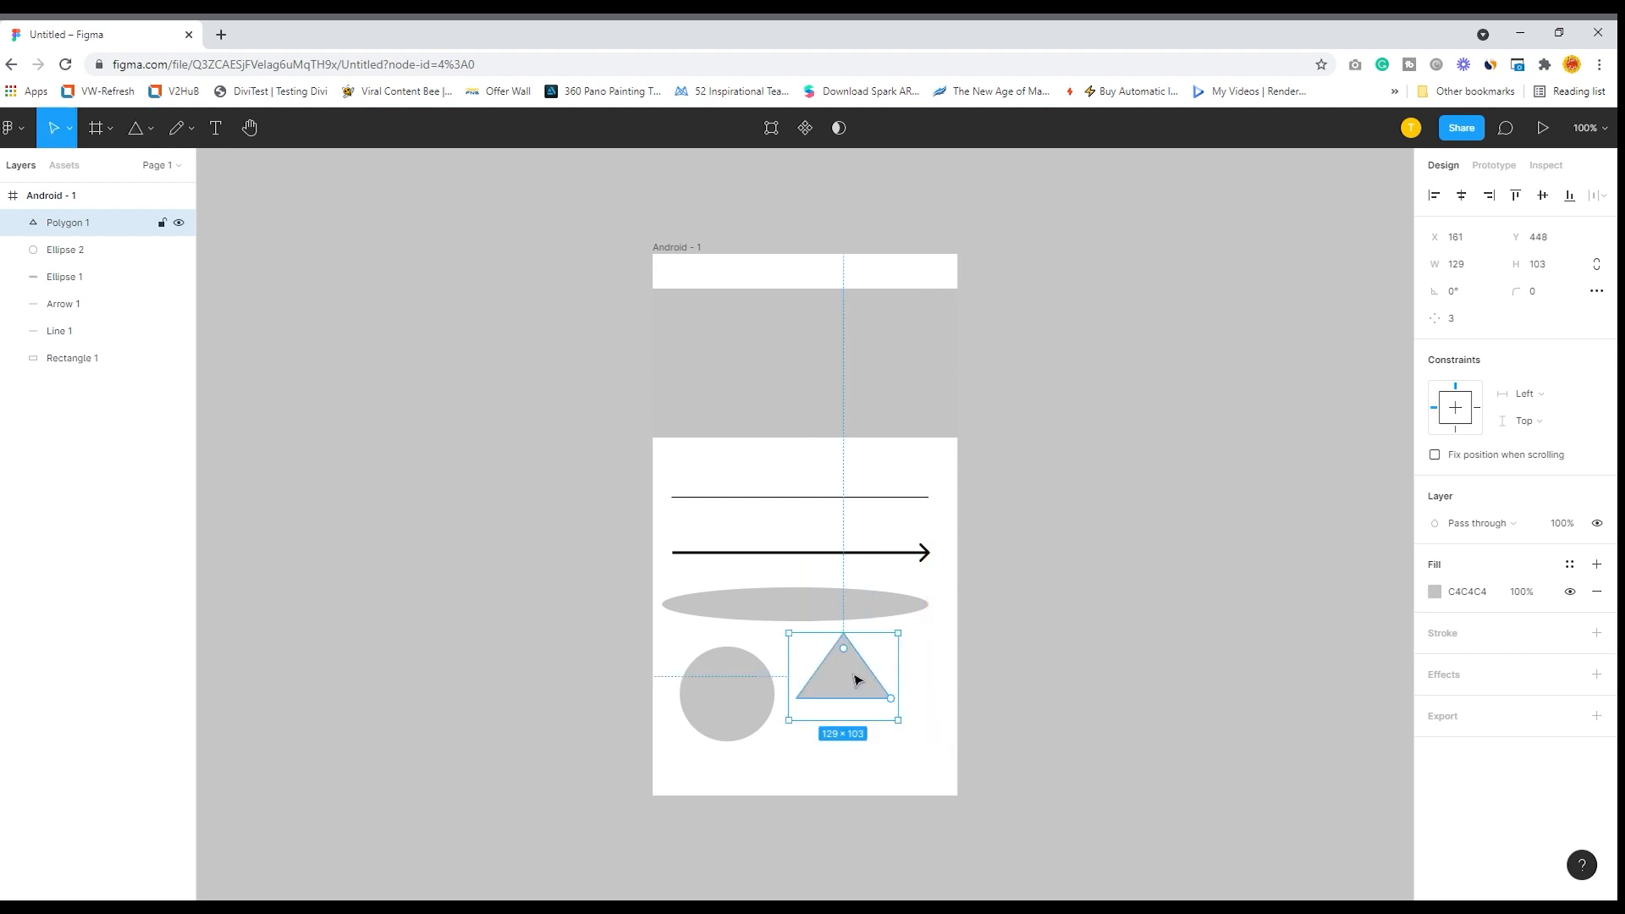
left_click_drag(854, 679, 850, 680)
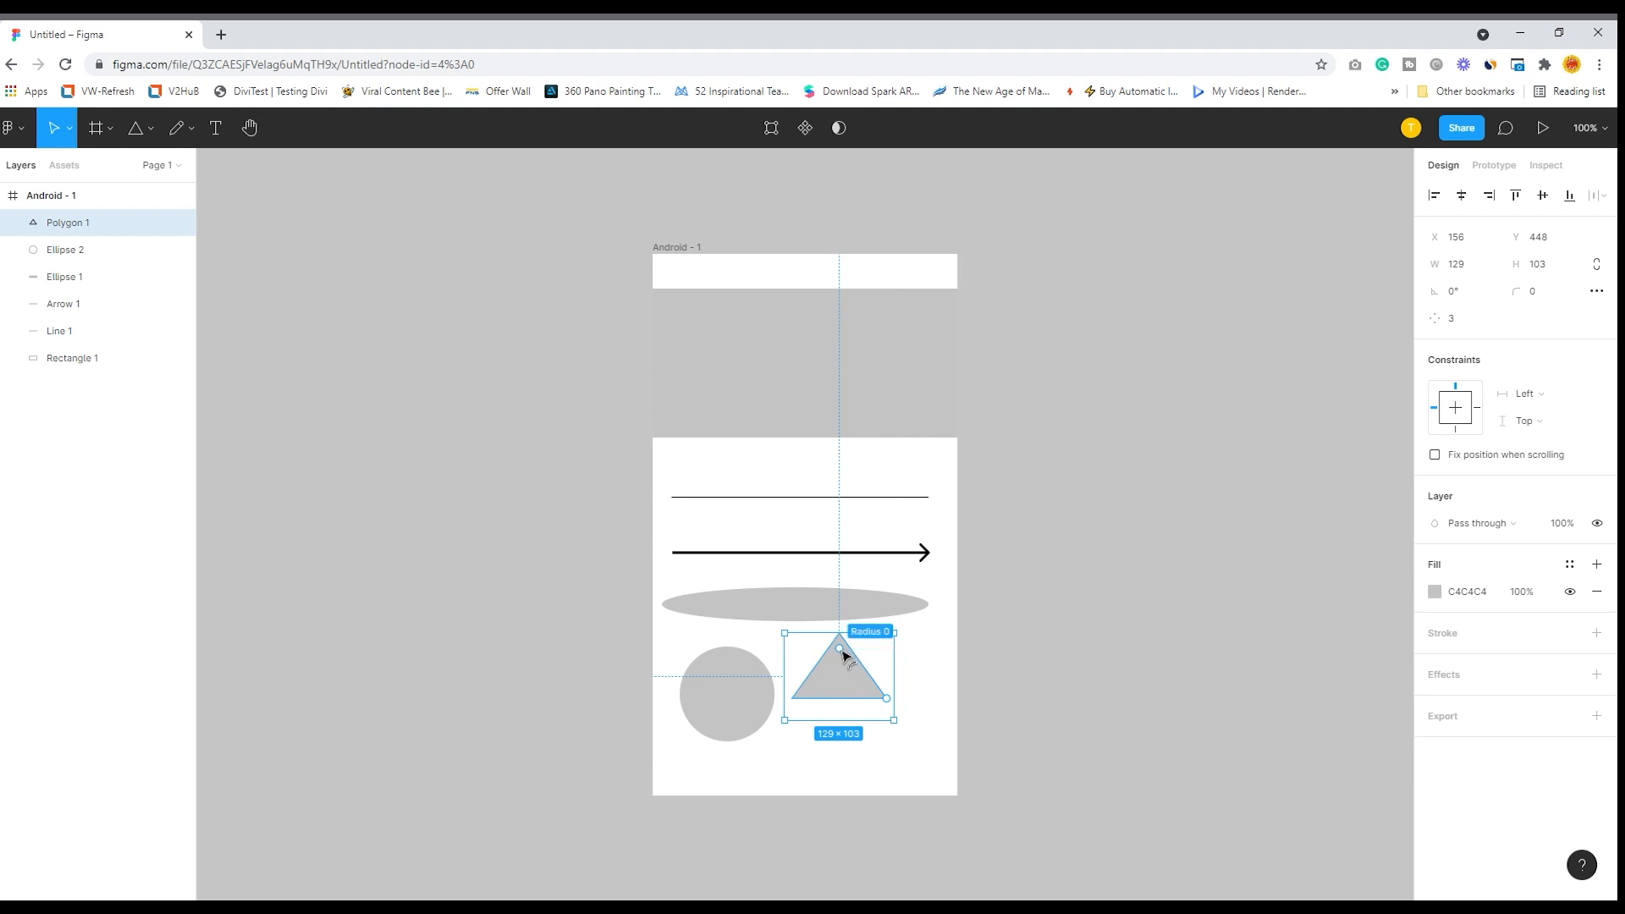
left_click_drag(844, 654, 876, 641)
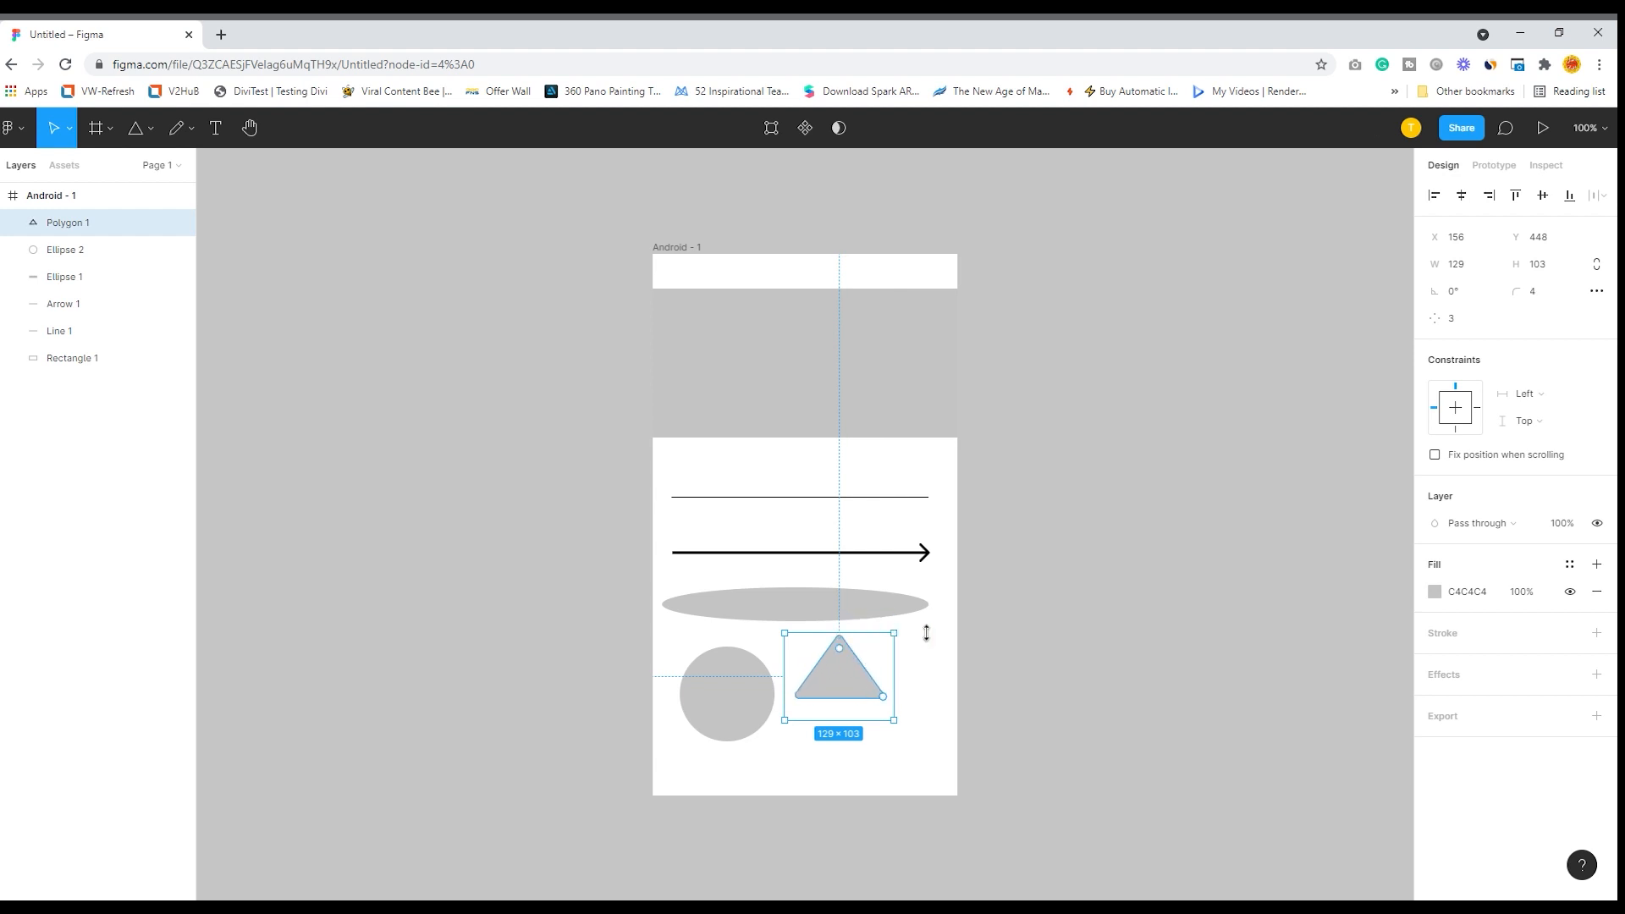
- Draw a five-pointed star about 88 × 83 and place it between the rectangle and the line, at about X 22, Y 222
left_click(150, 129)
left_click(118, 270)
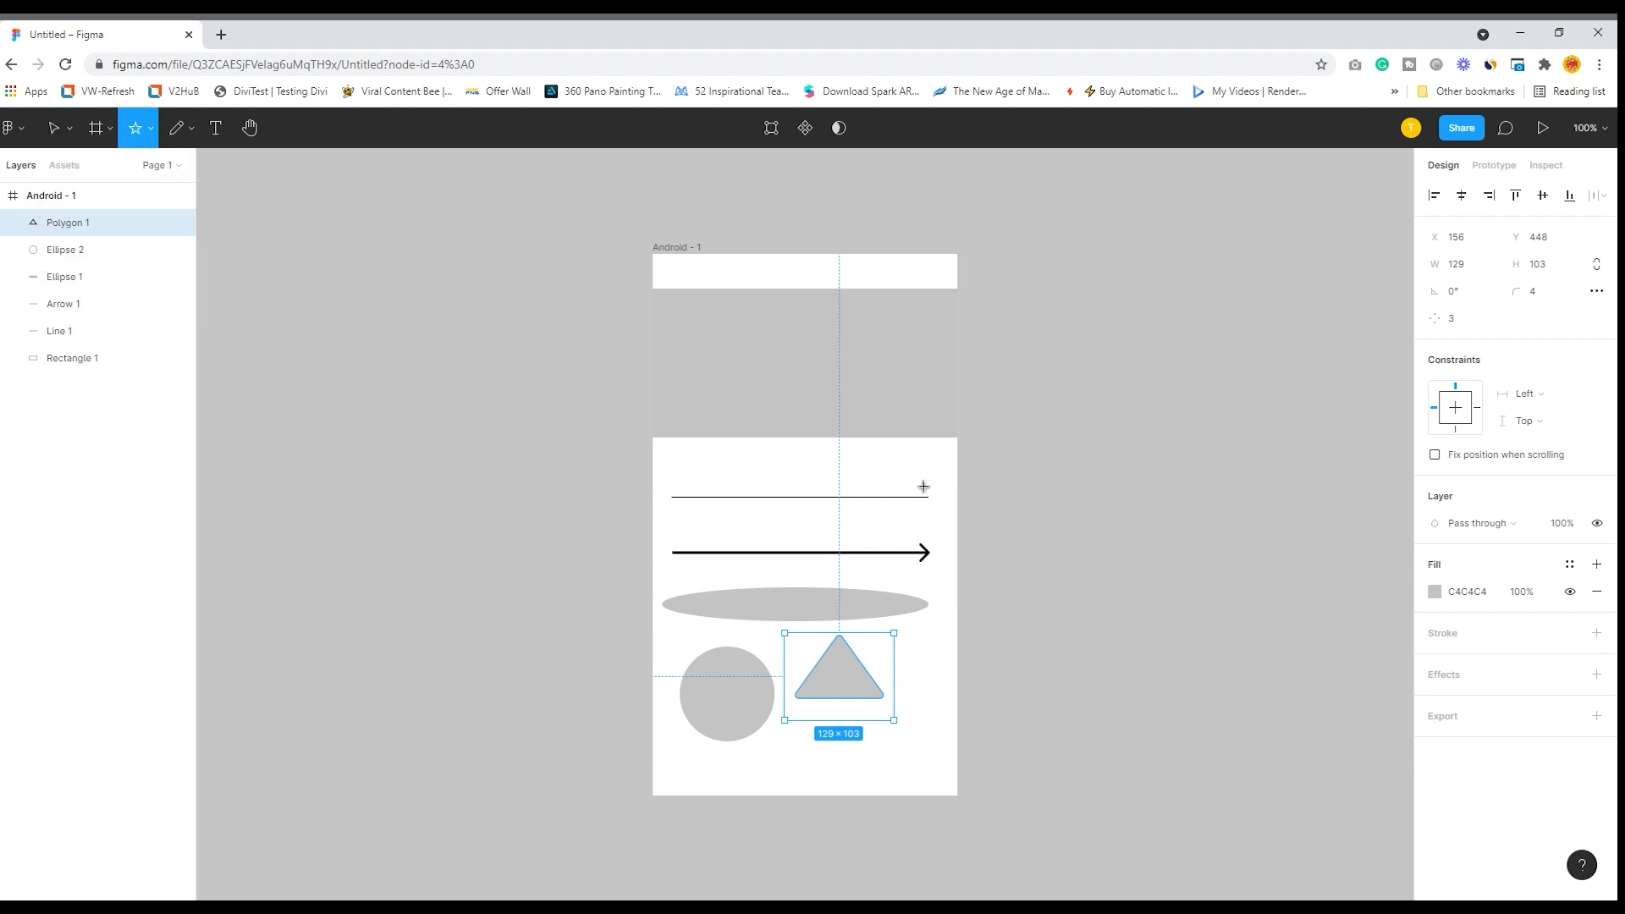
mouse_move(773, 454)
left_mouse_down()
mouse_move(848, 525)
mouse_move(708, 489)
left_mouse_up()
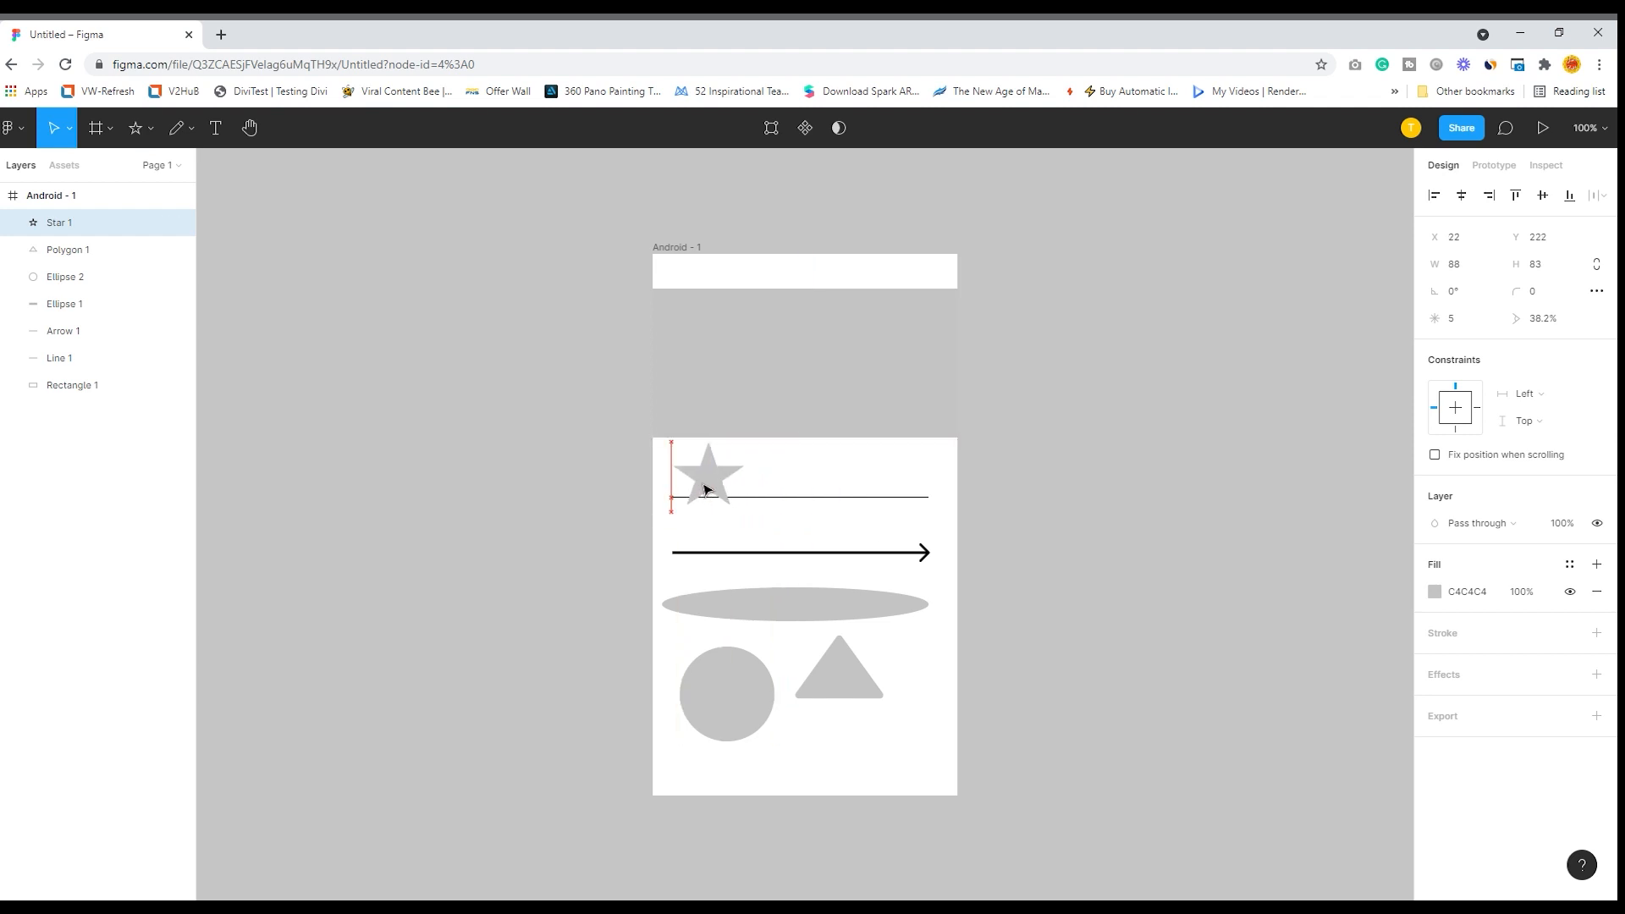
- Shrink the large rectangle and move it into the upper-left part of the frame, above the star
left_click(751, 348)
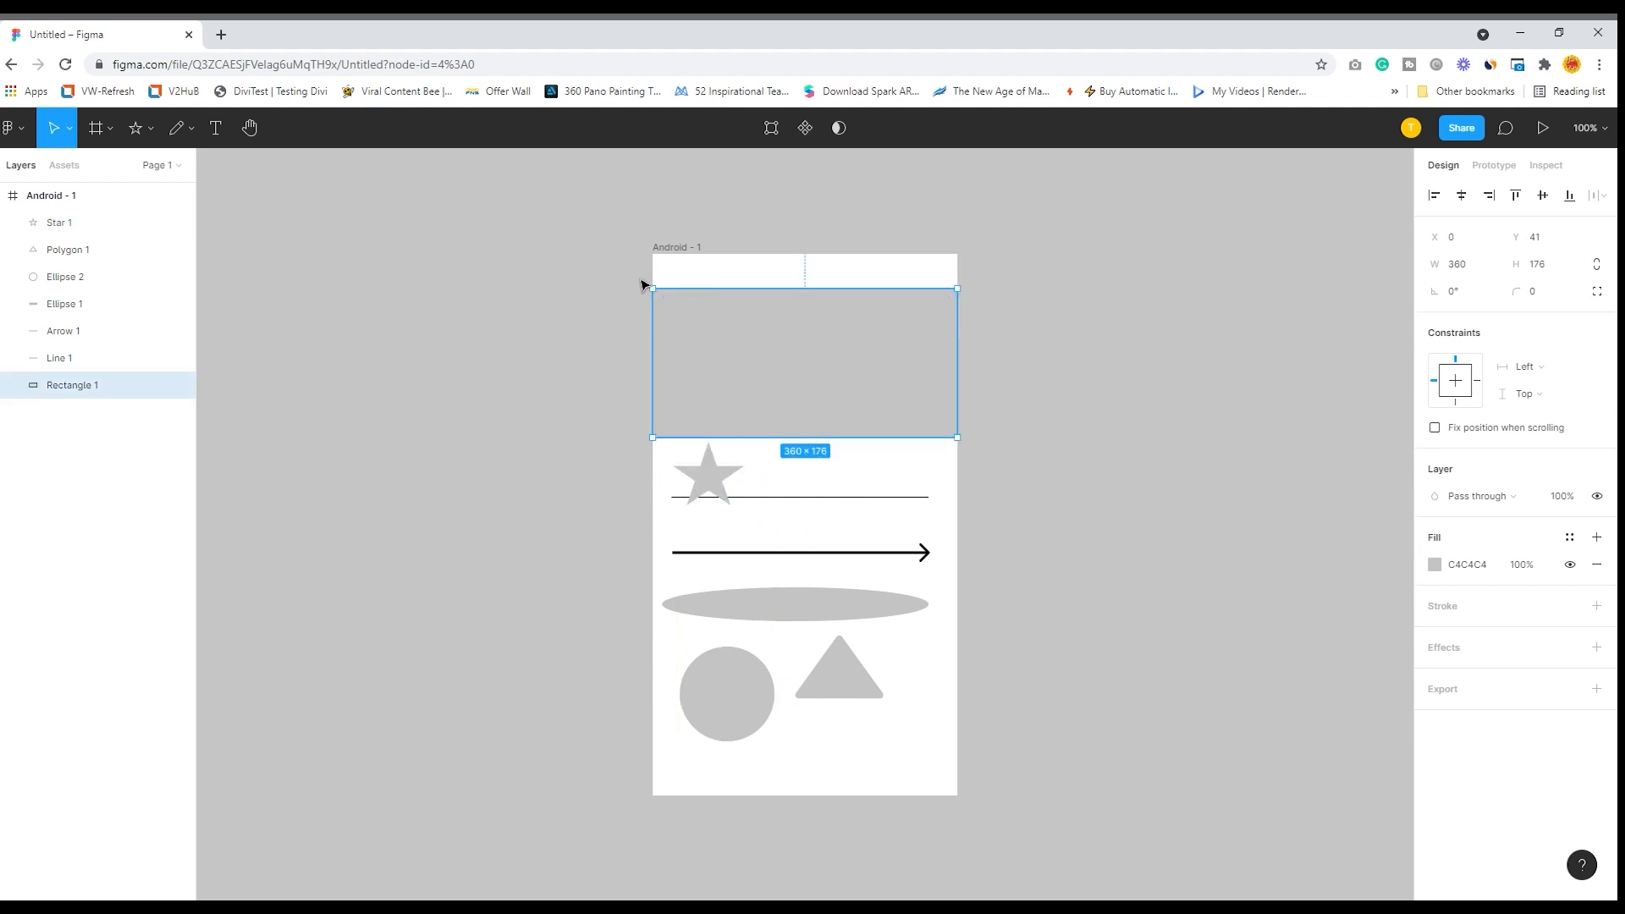
left_click_drag(665, 299, 773, 352)
left_click_drag(841, 399, 745, 340)
- Edit the rectangle's vector points, pulling its two upper corners inward into an irregular quadrilateral with its peak at about X 166, Y 46
double_click(733, 329)
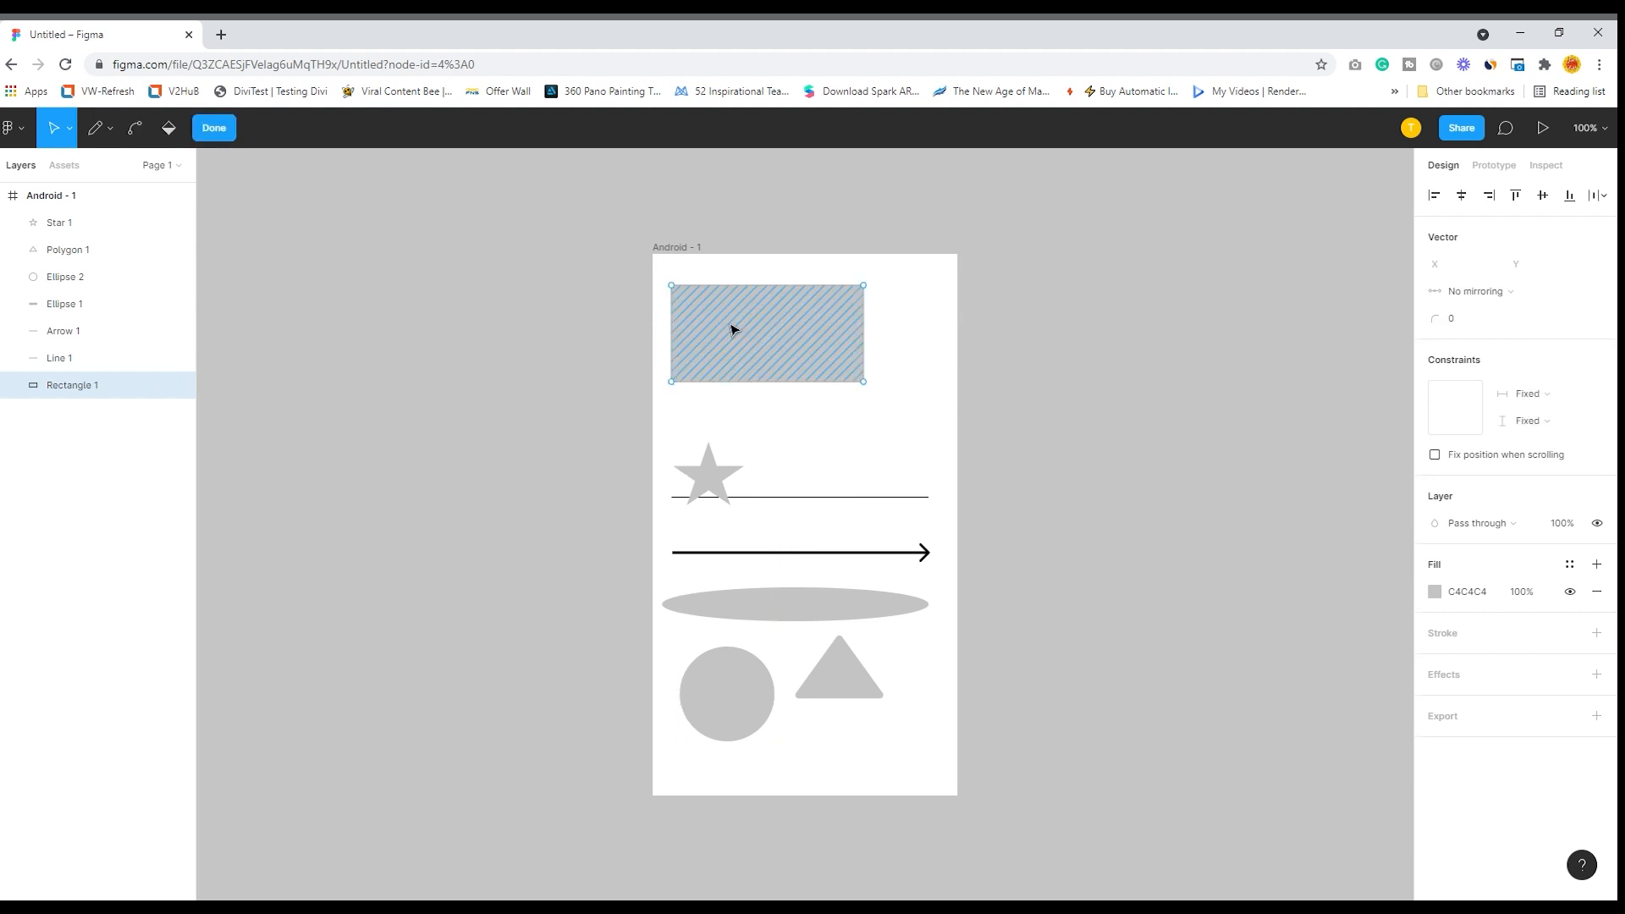
left_click(868, 290)
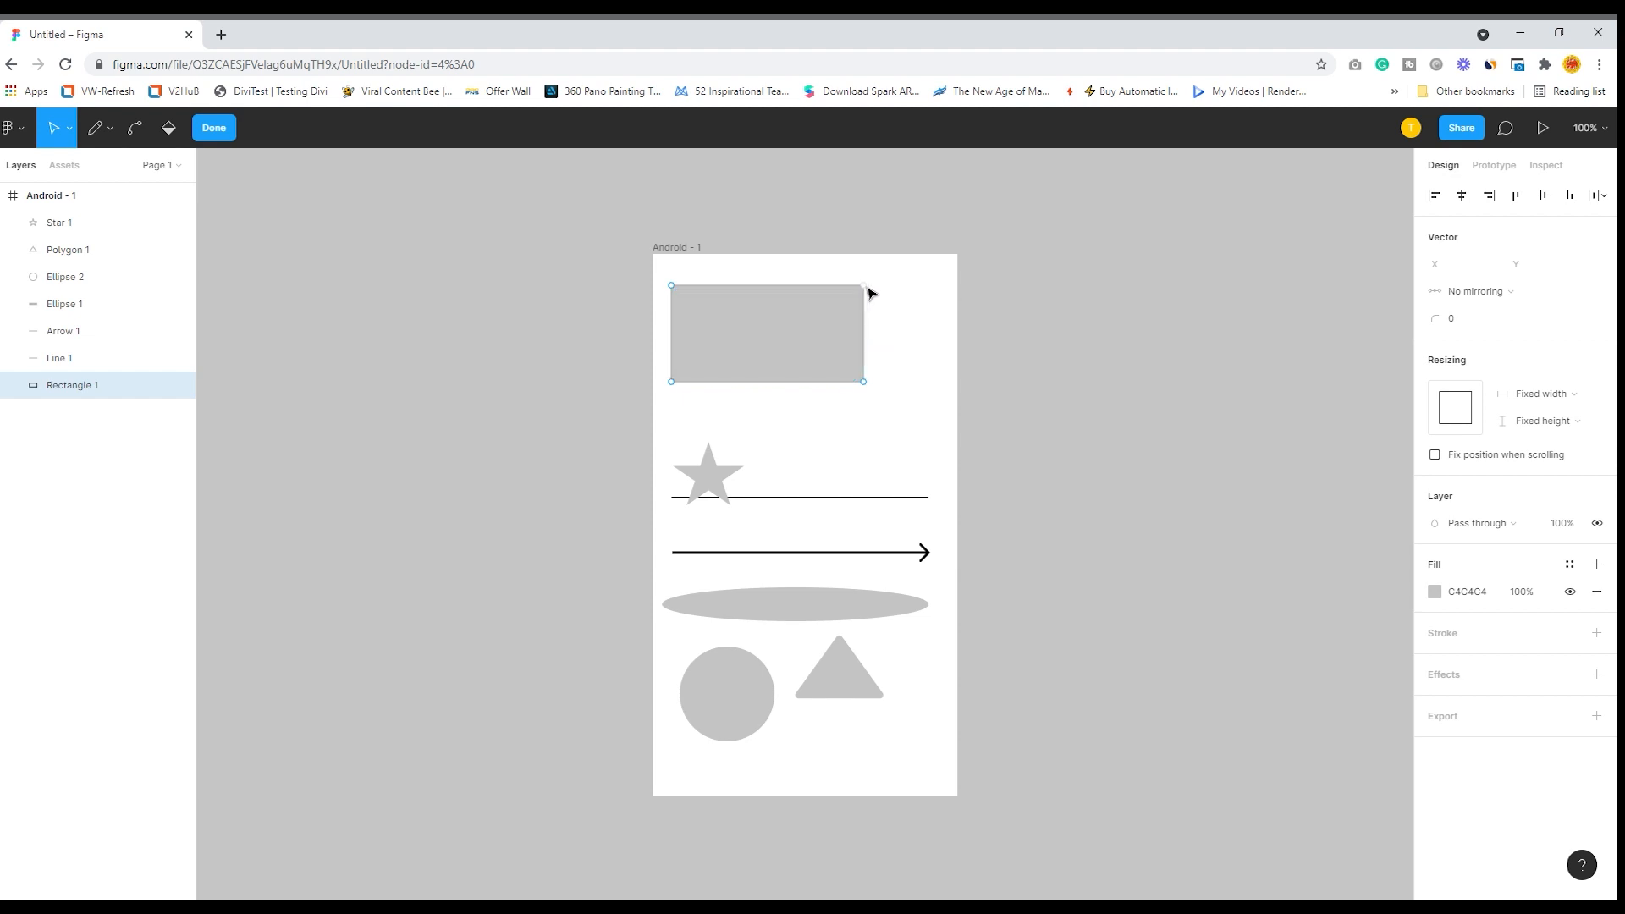
left_click_drag(867, 288, 778, 308)
left_click_drag(674, 288, 793, 292)
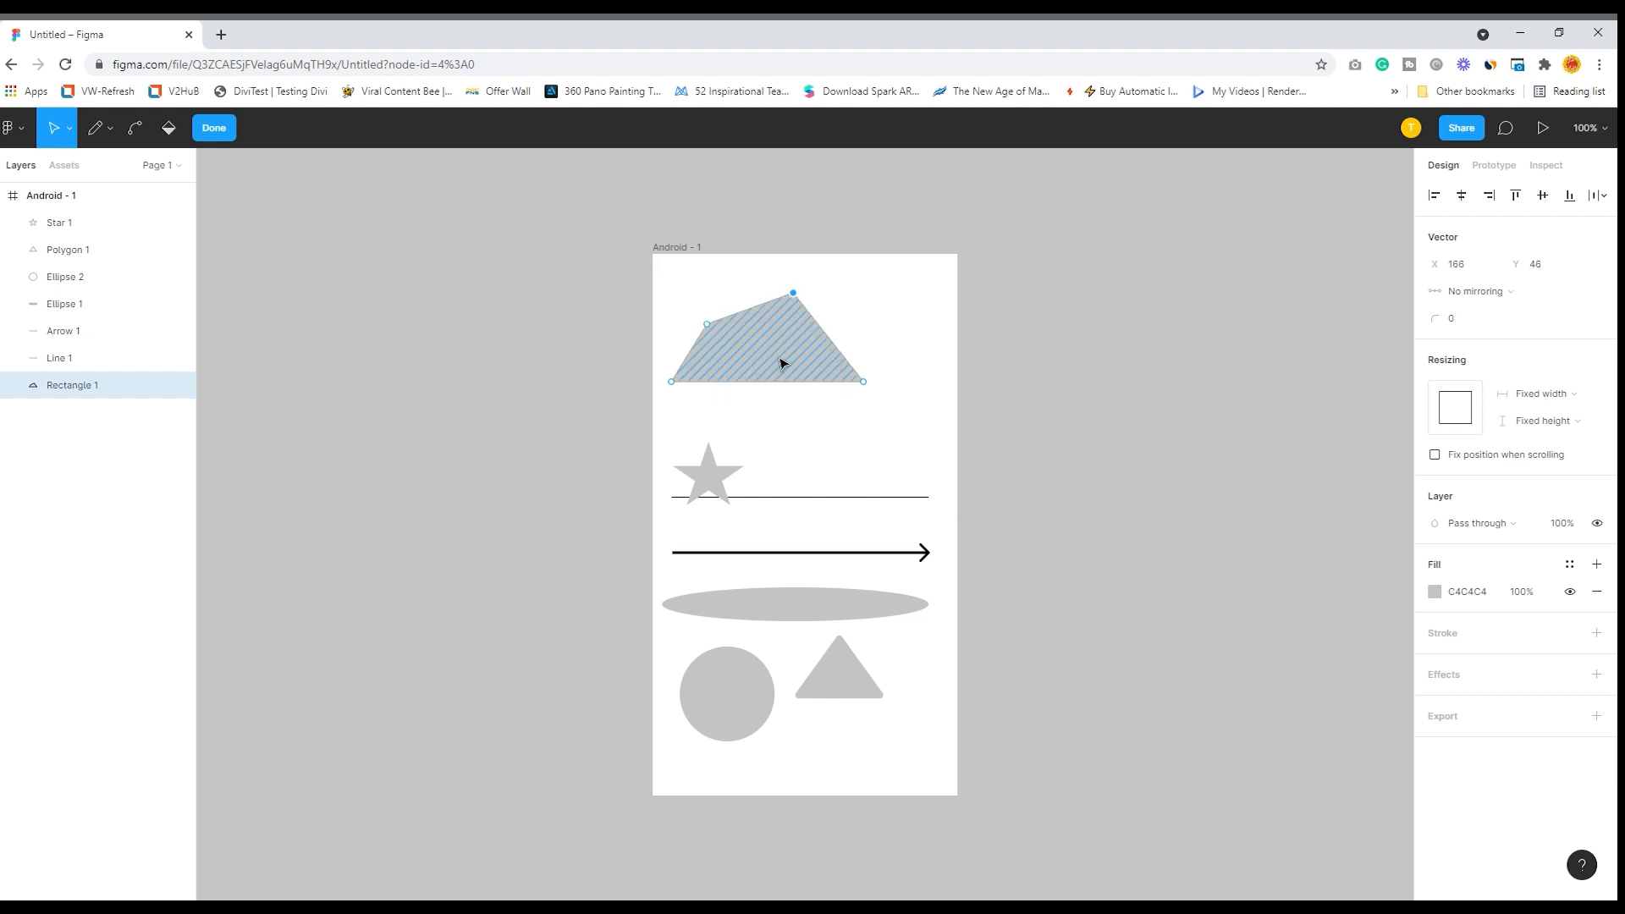
- Delete the reshaped rectangle's fill and all of its vector points, and leave vector editing
left_click(735, 357)
key("Delete")
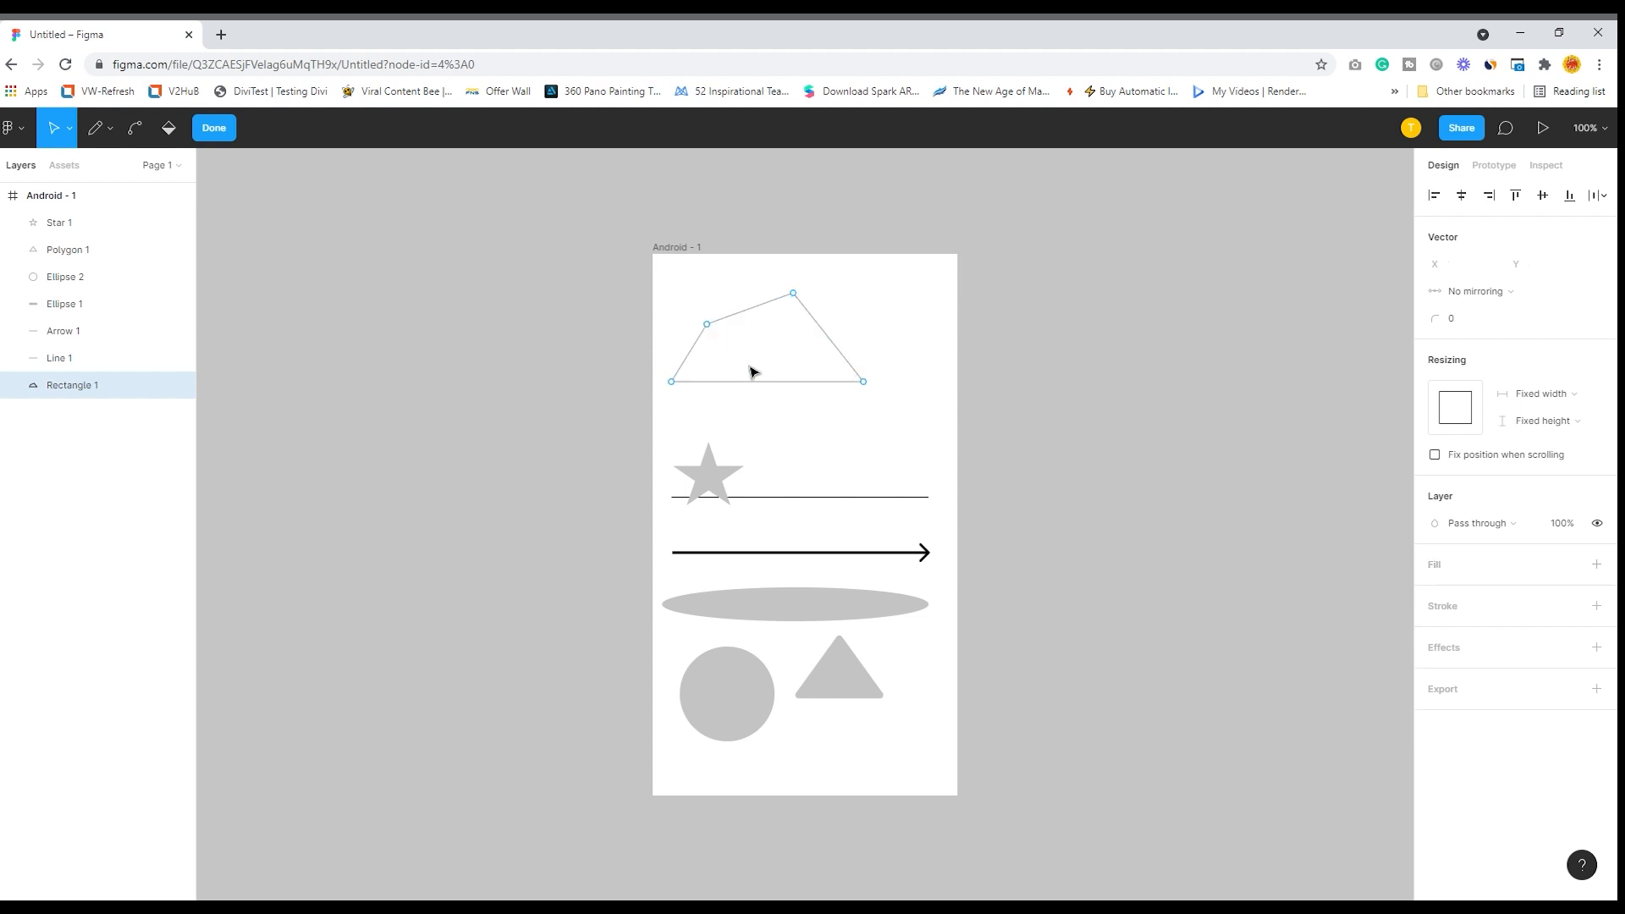
left_click_drag(676, 291, 883, 415)
key("Delete")
key("Escape")
- Delete the star, line, arrow, flat ellipse, circle and triangle so the Android frame is empty
left_click(731, 491)
key("Delete")
left_click(783, 498)
key("Delete")
left_click(803, 552)
key("Delete")
left_click(780, 606)
key("Delete")
left_click(744, 682)
key("Delete")
left_click(880, 694)
left_click(880, 694)
key("Delete")
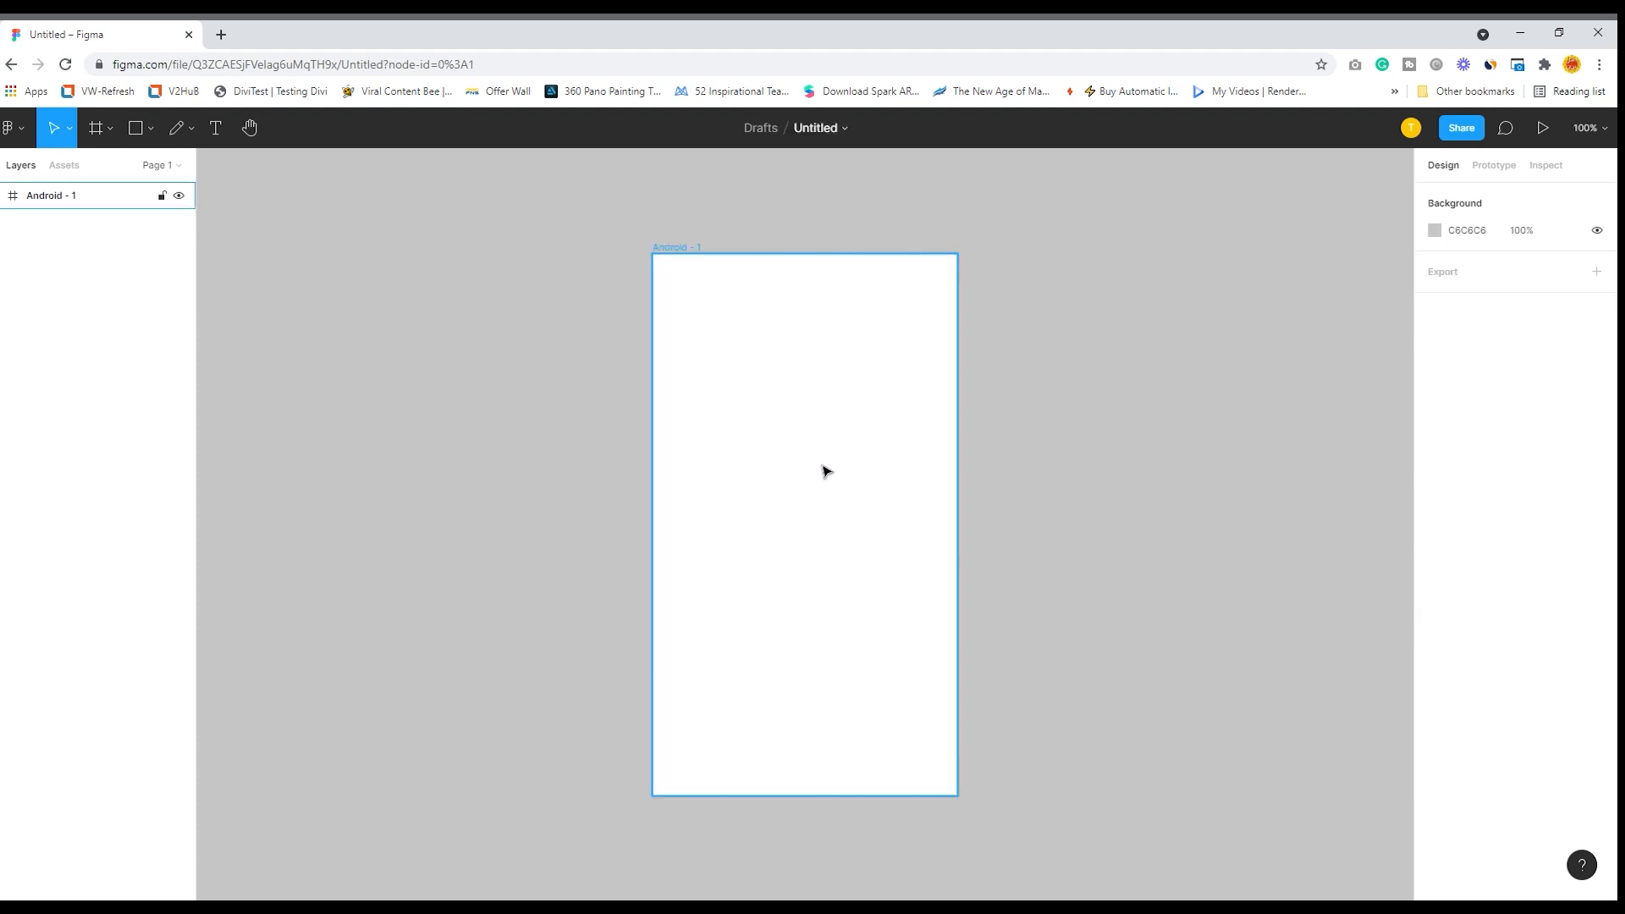
- Place the title_card03 image in the Android frame and reposition it to about X -1130, Y -57
left_click(113, 131)
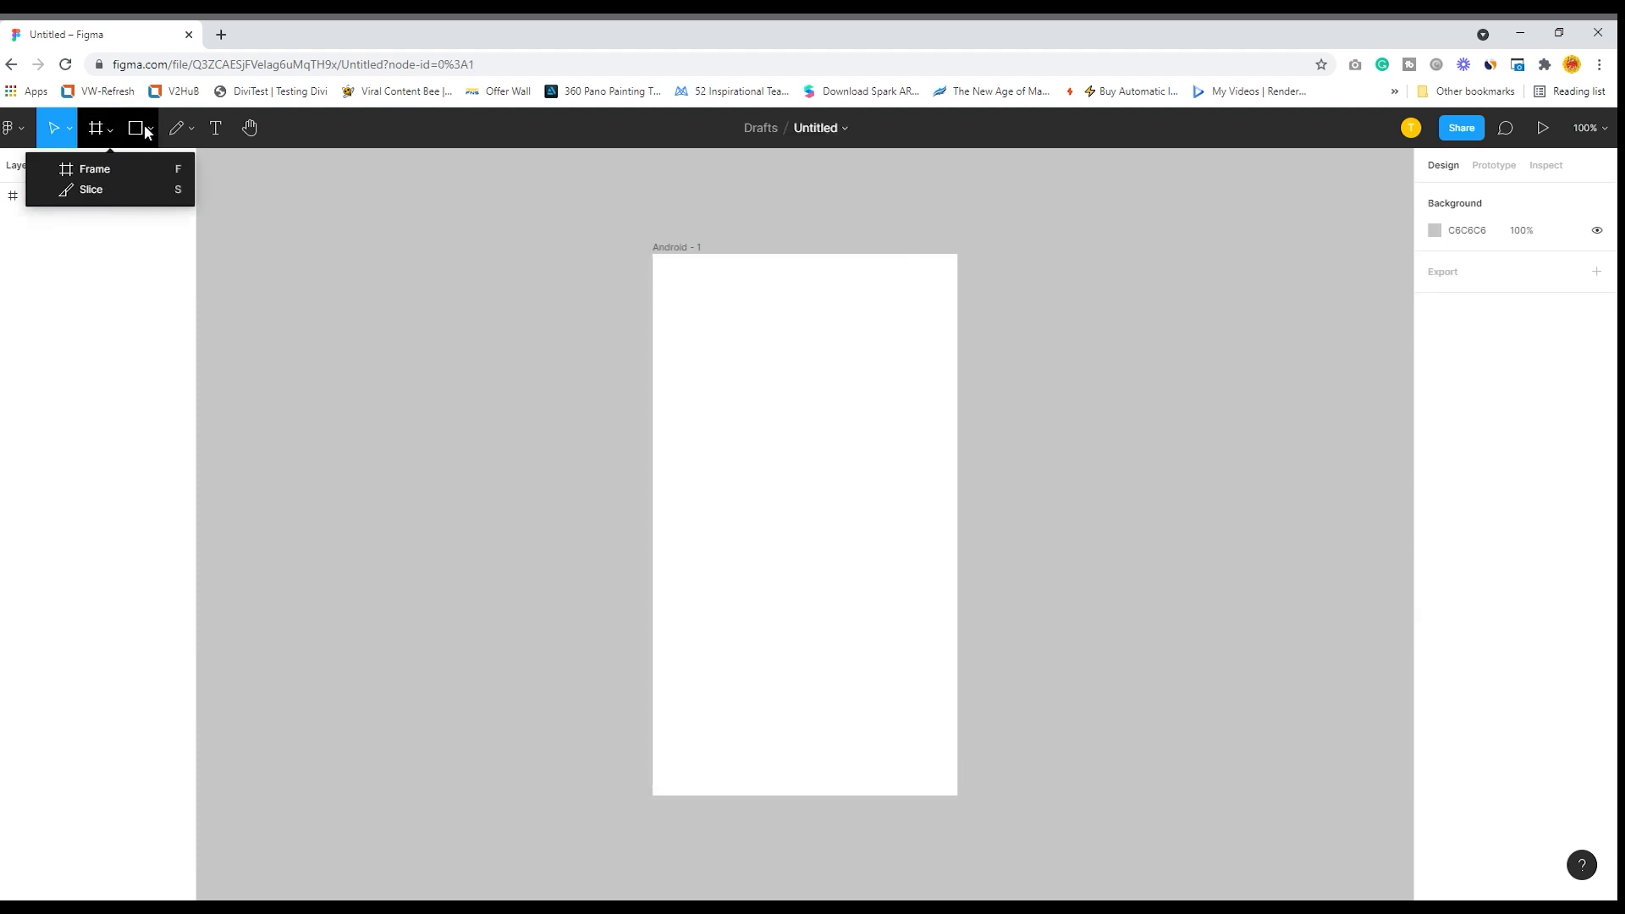
left_click(150, 128)
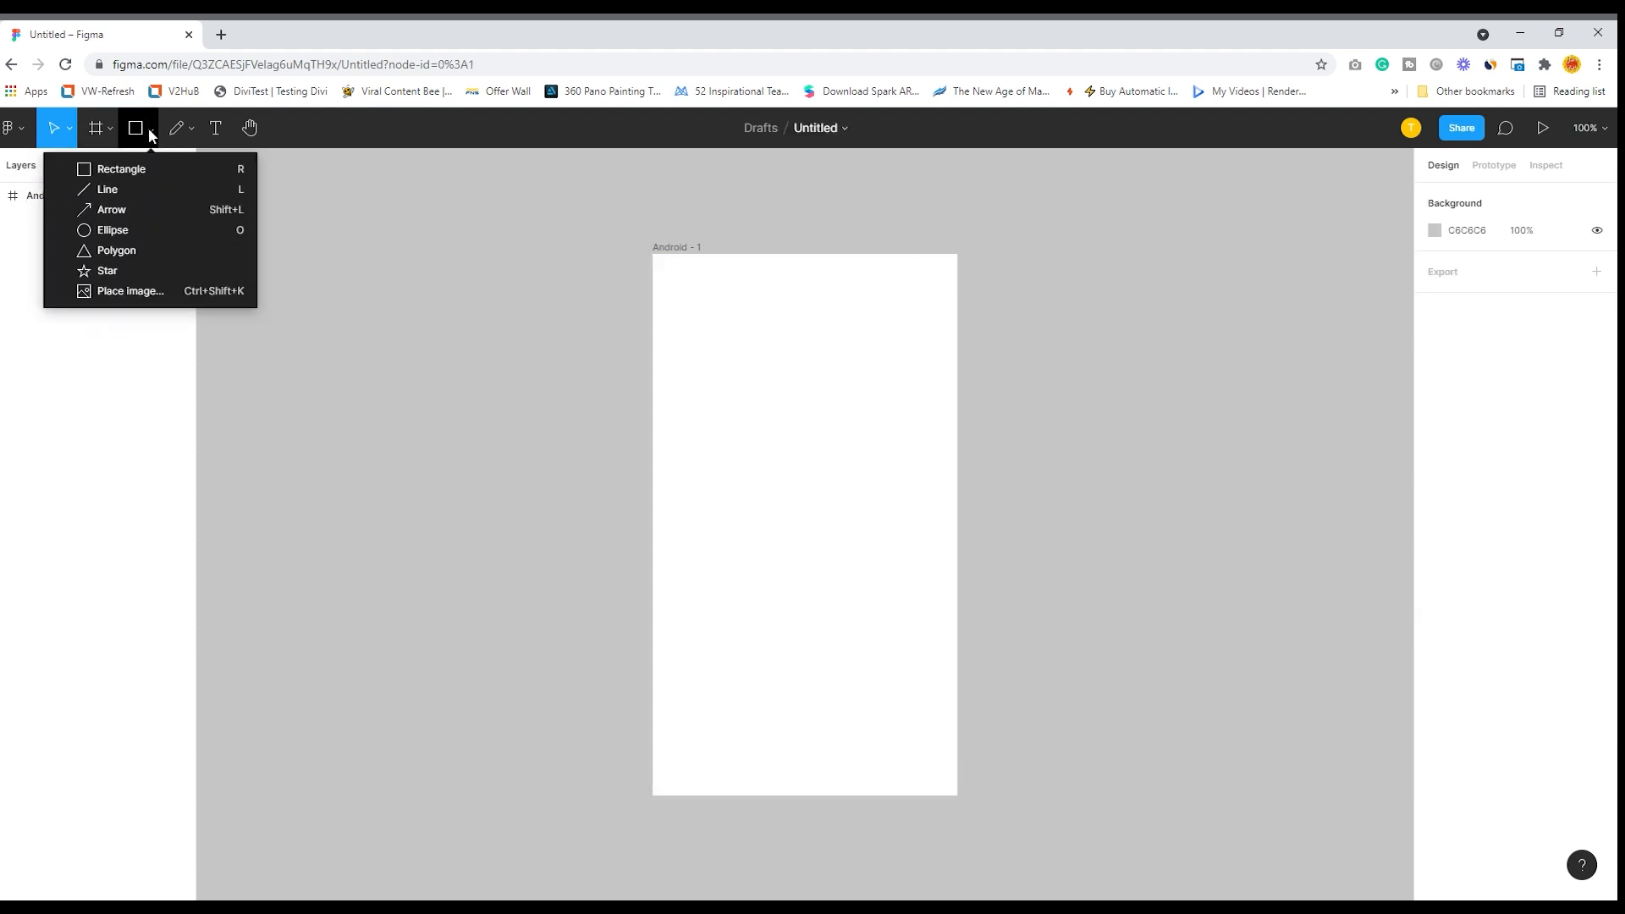
left_click(131, 292)
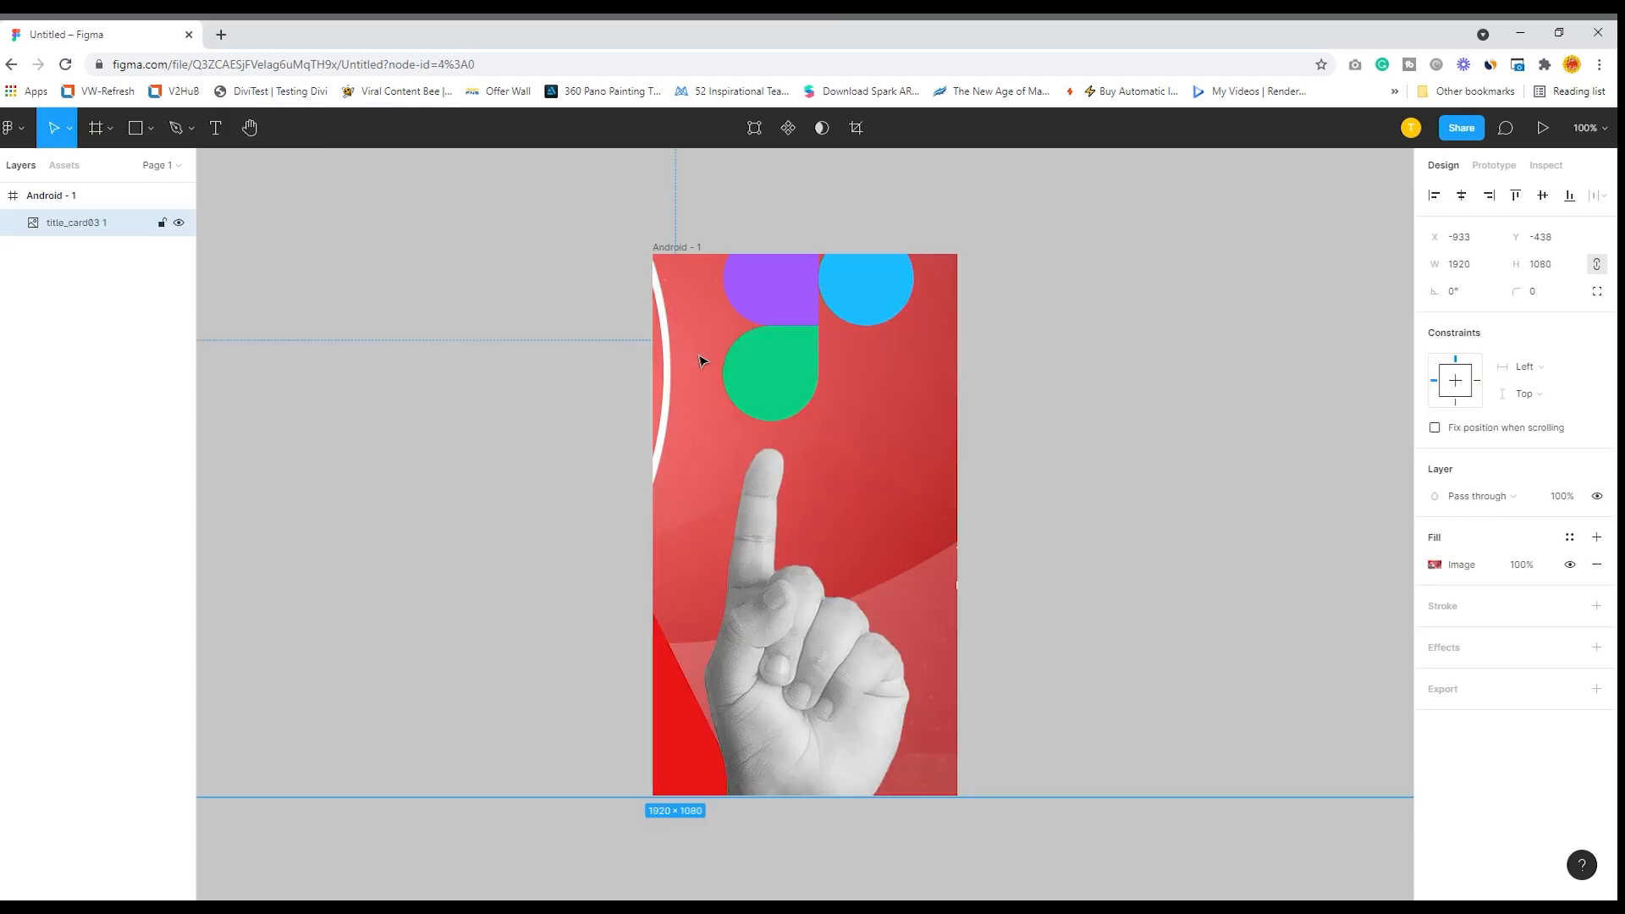
left_click_drag(817, 421, 855, 470)
left_click_drag(899, 339, 839, 484)
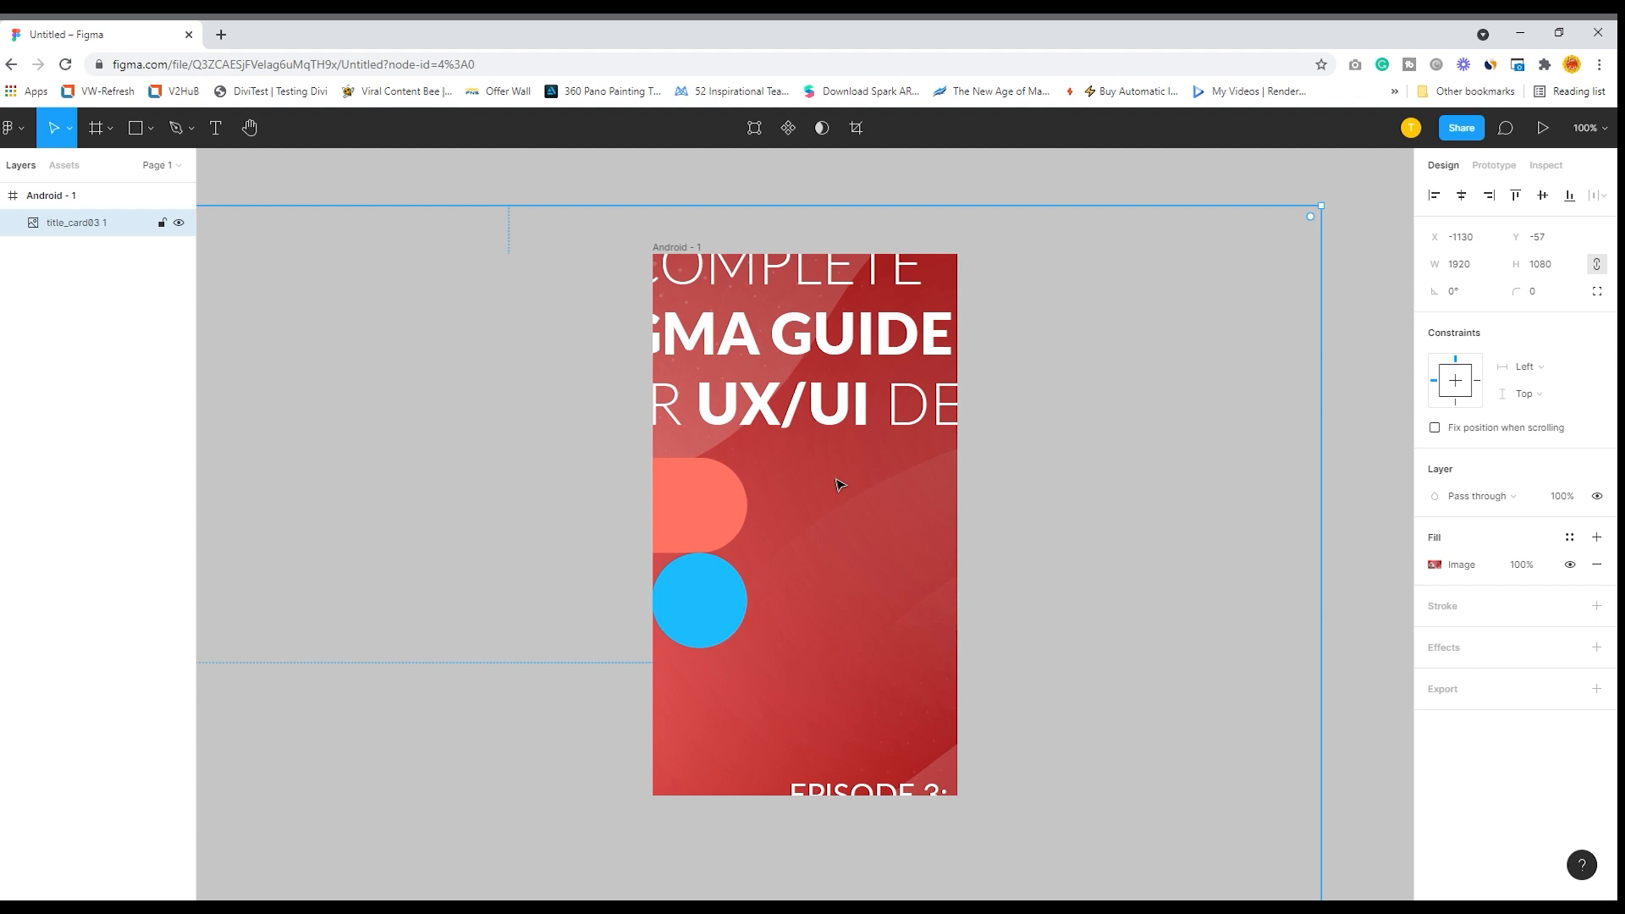
- Undo the moves and the placement of the title_card03 image
key("ctrl+z")
key("ctrl+z")
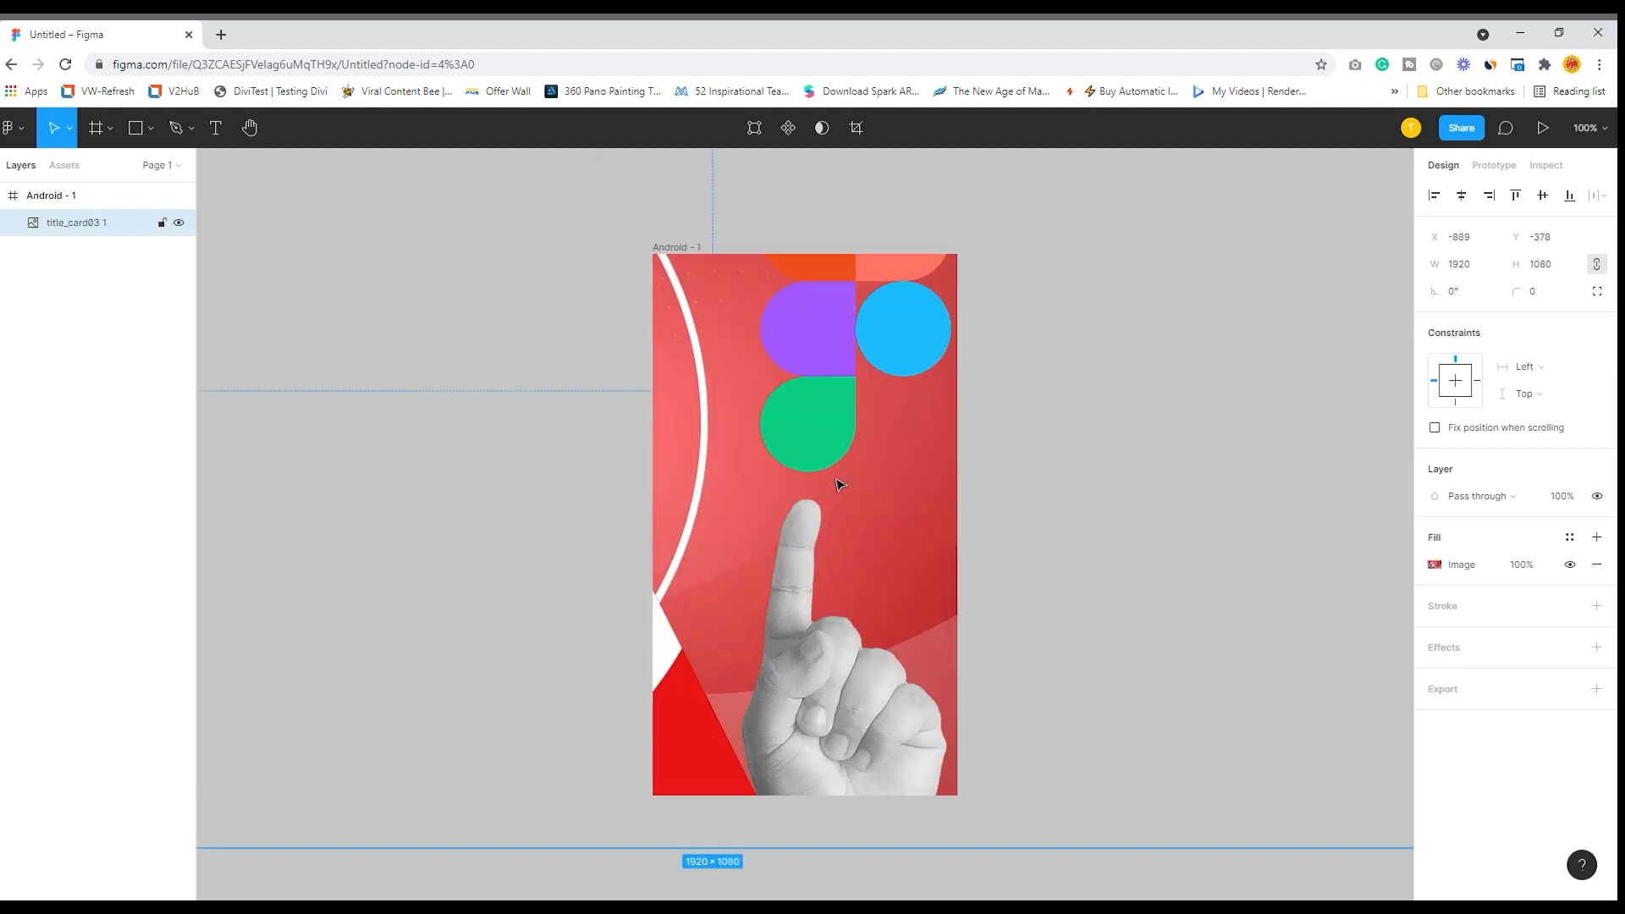
key("ctrl+z")
key("ctrl+z")
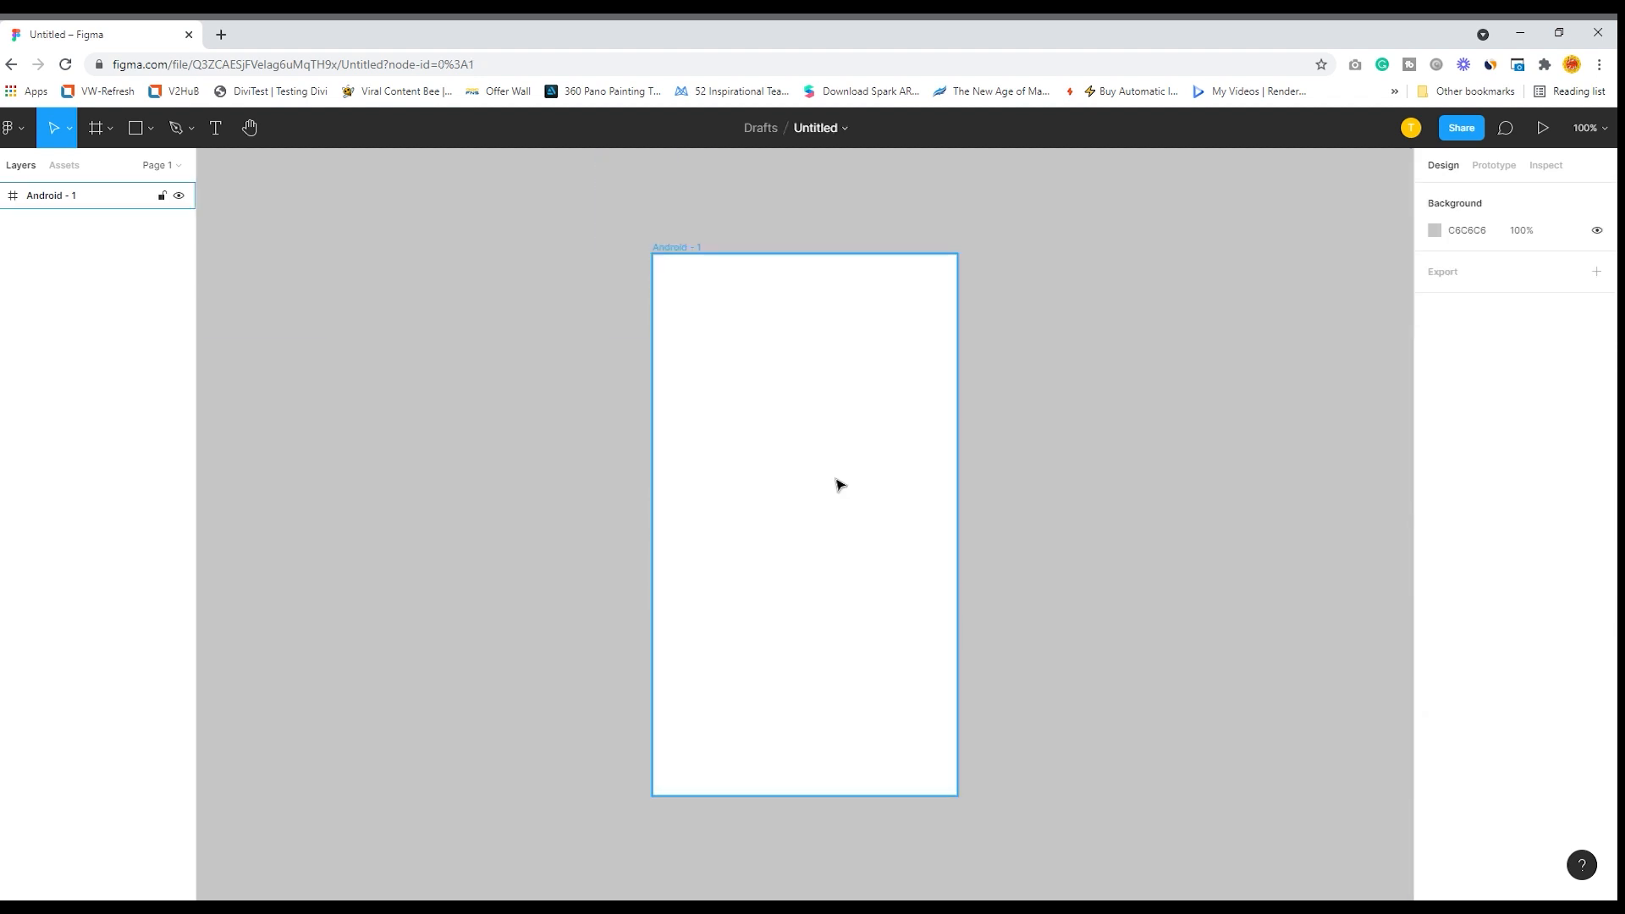
- Draw a large triangle about 579 × 487 and position it across the Android frame at about X -118, Y 76
left_click(153, 128)
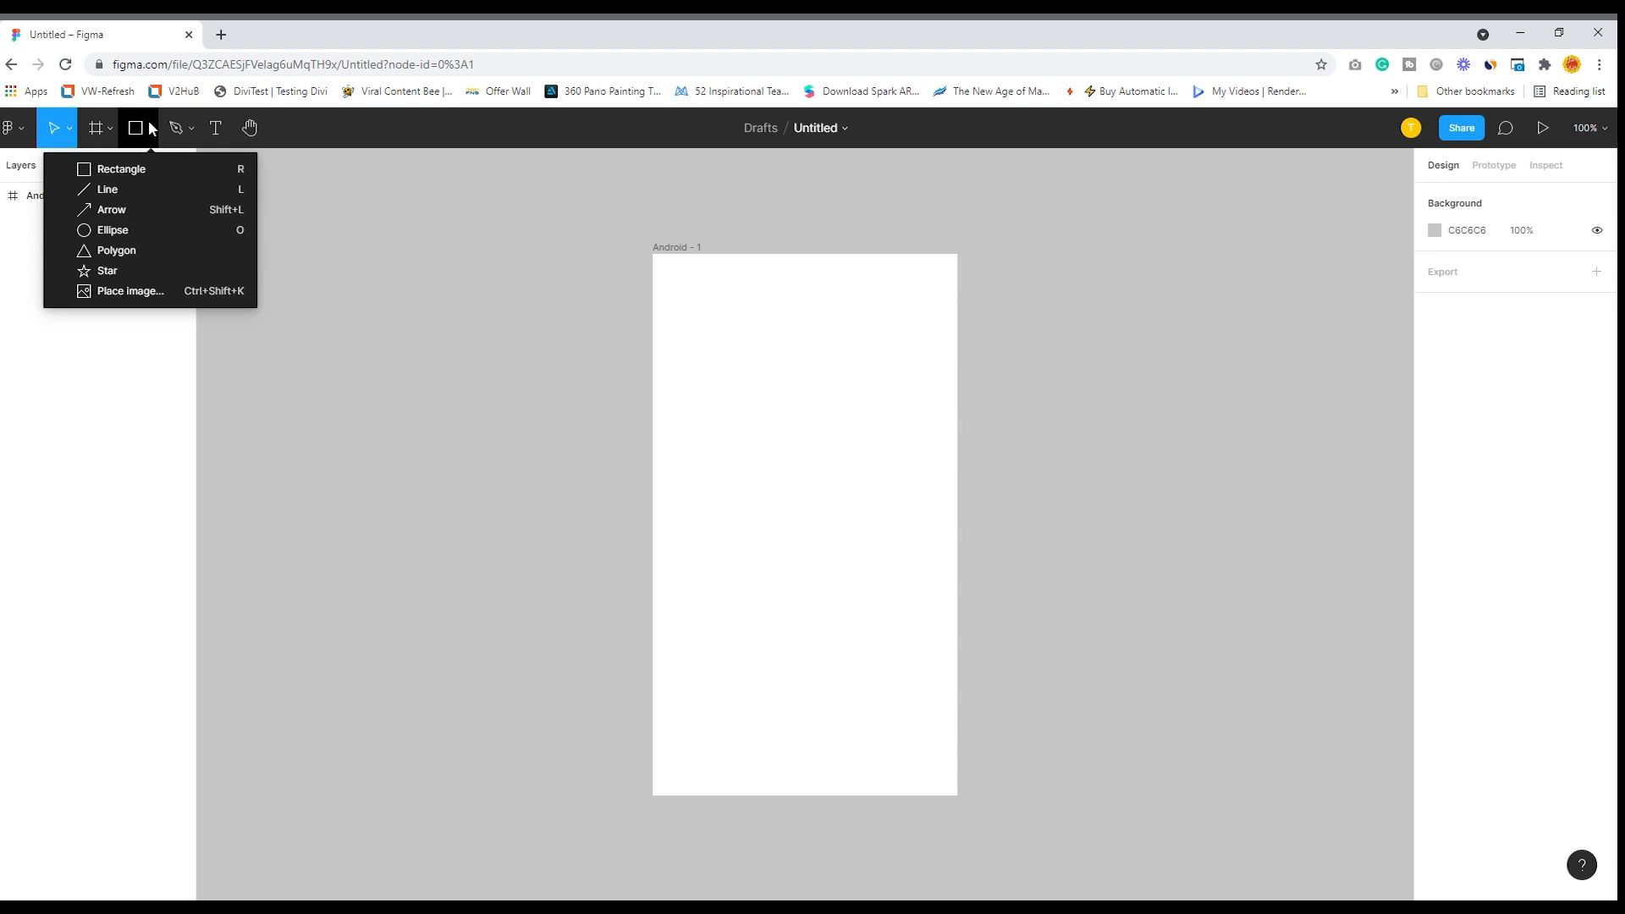
left_click(93, 249)
left_click_drag(706, 324, 1199, 742)
left_click_drag(1008, 526, 854, 517)
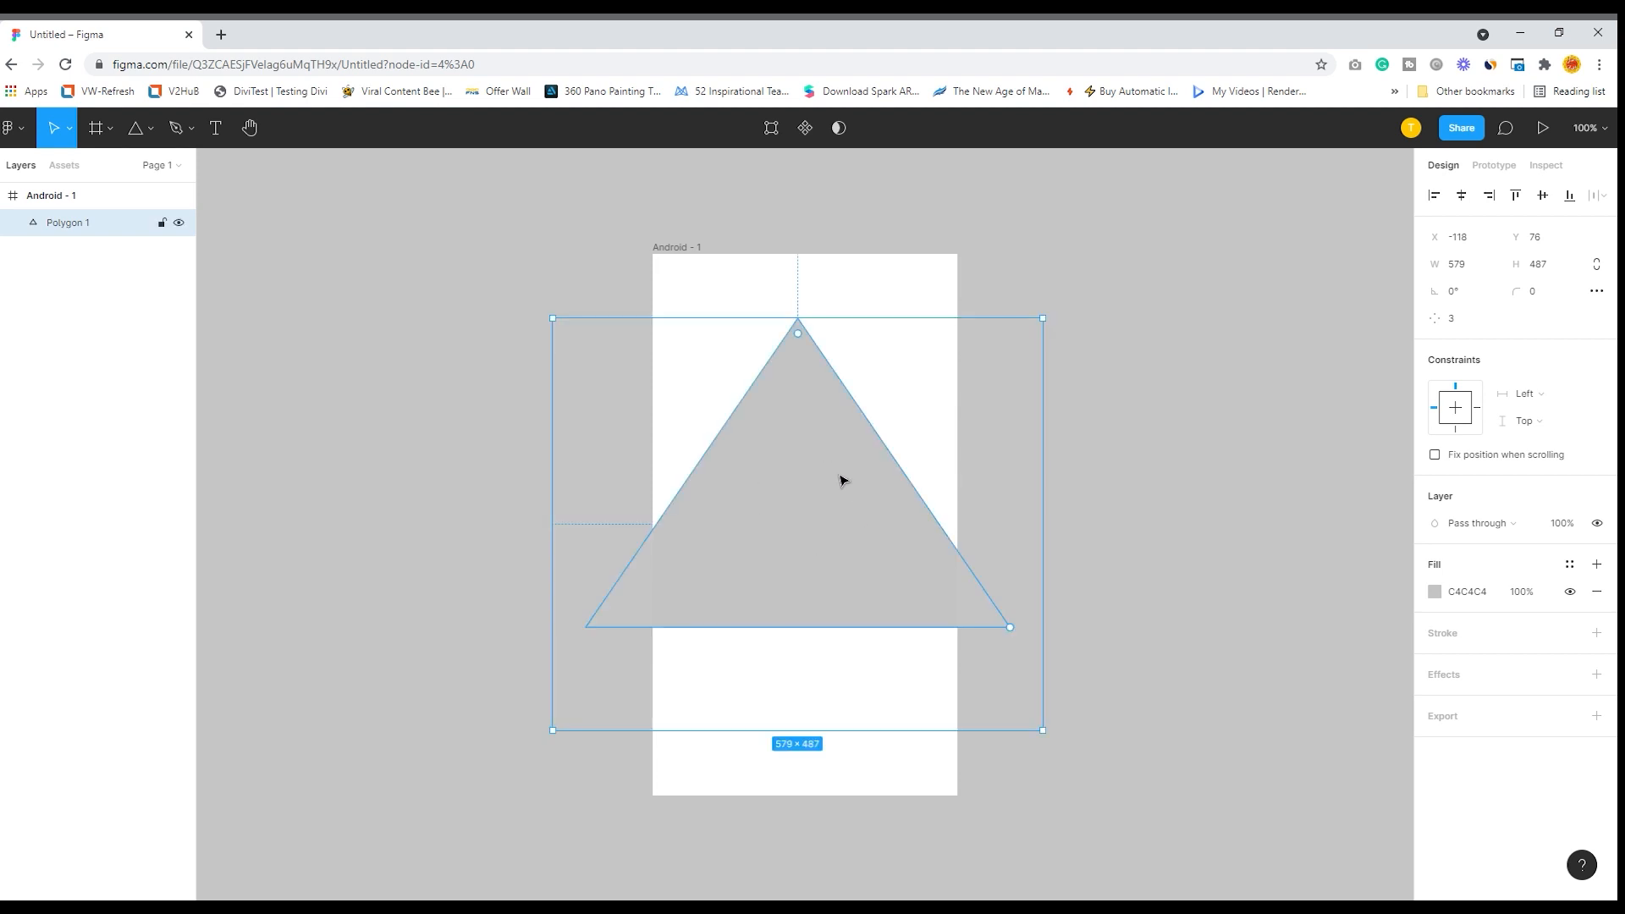
- Place the title card image into the large triangle as its fill
left_click(151, 128)
left_click(150, 288)
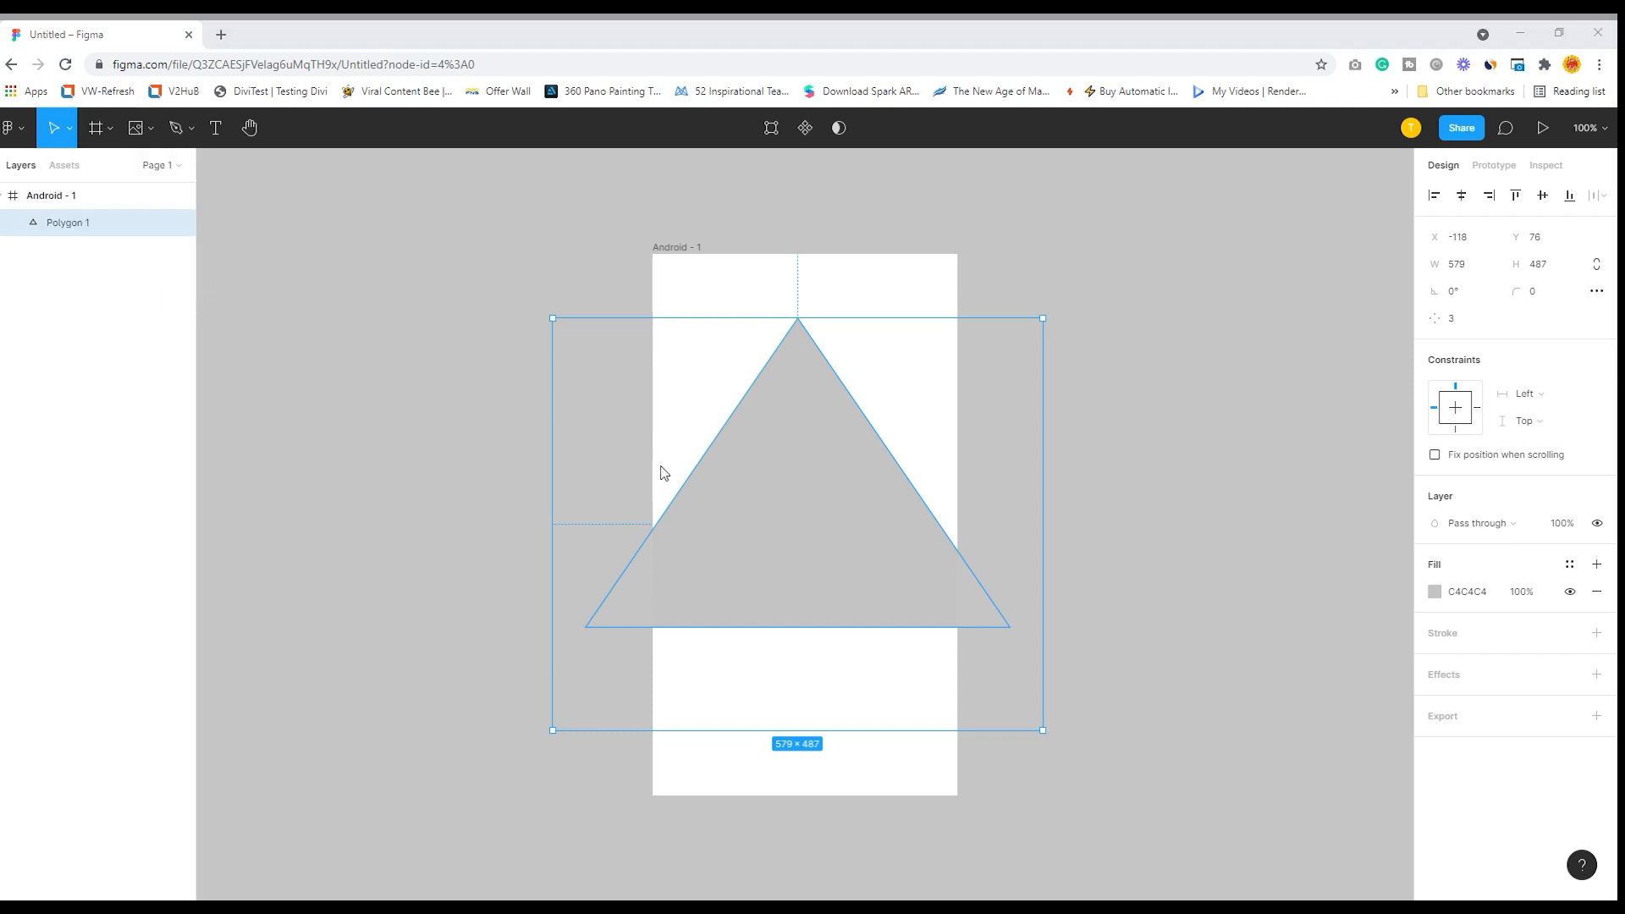
left_click(748, 486)
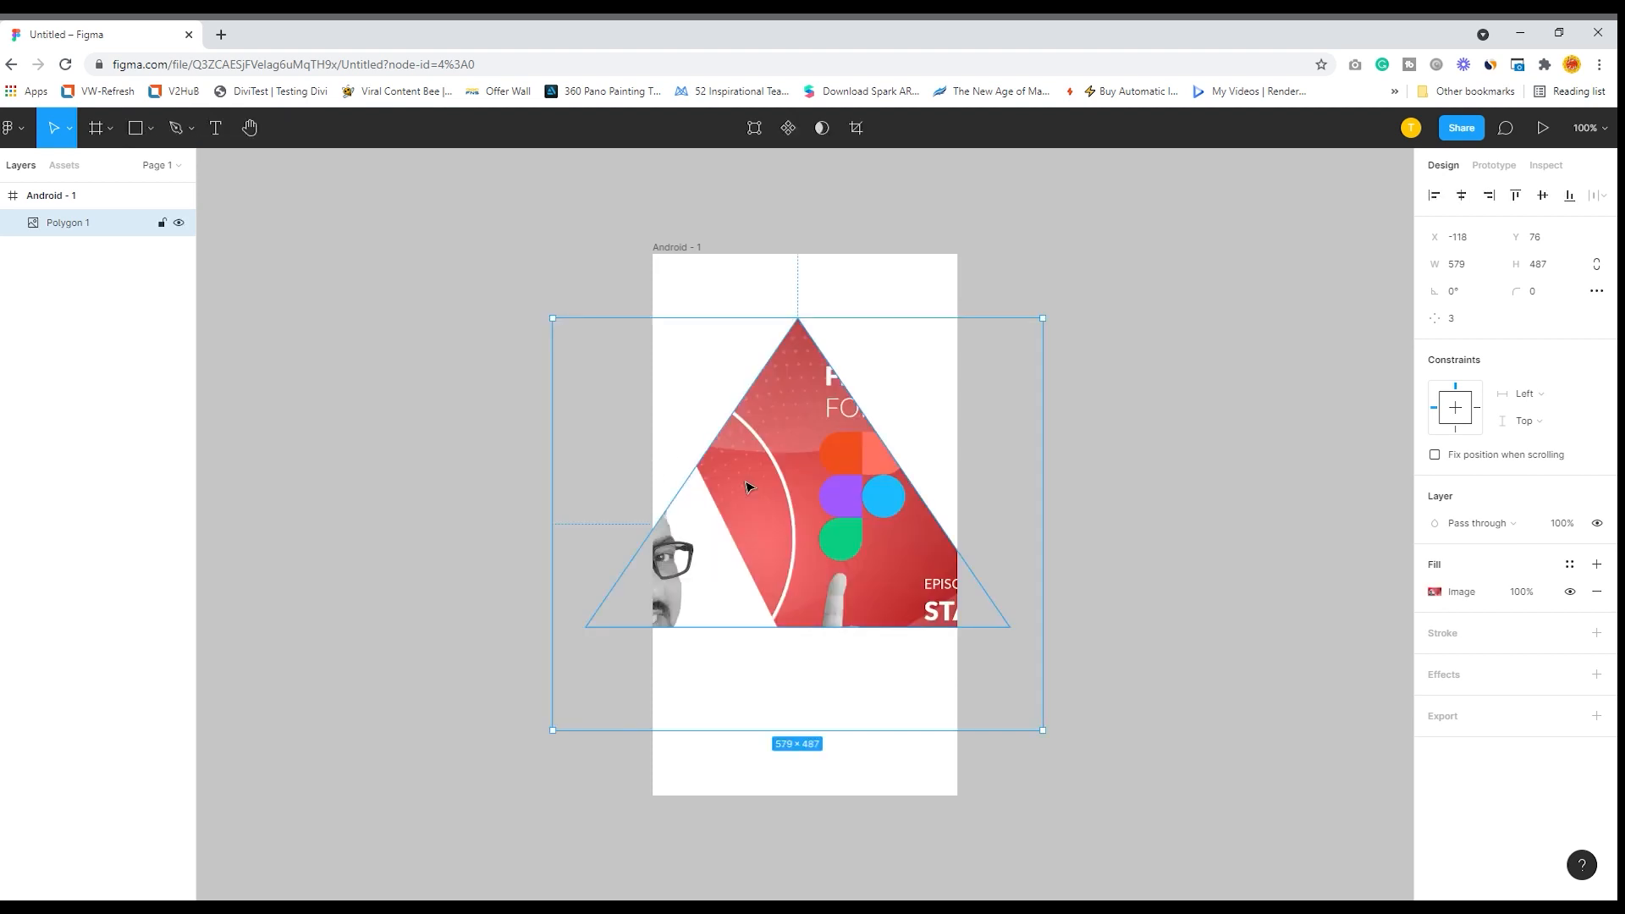
- Reshape the image-filled triangle, moving its apex to the frame's upper-left corner and the other two points farther outside the frame
mouse_move(848, 447)
left_mouse_down()
mouse_move(836, 437)
mouse_move(887, 444)
mouse_move(853, 442)
left_mouse_up()
double_click(836, 437)
left_click_drag(807, 309, 656, 263)
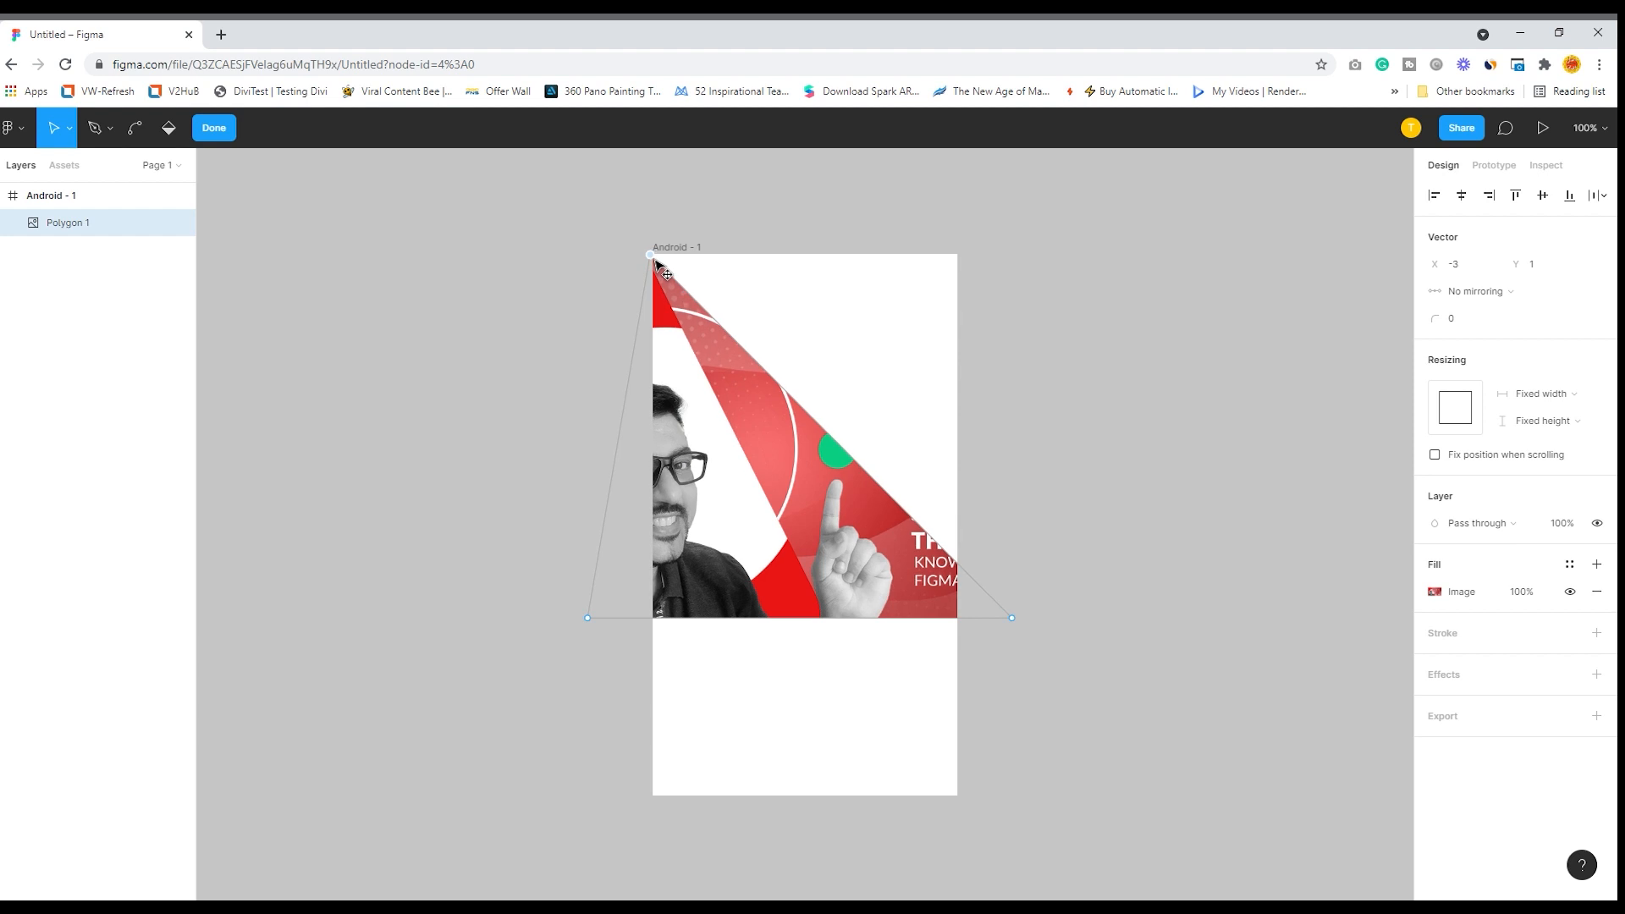
left_click_drag(1012, 618, 1274, 378)
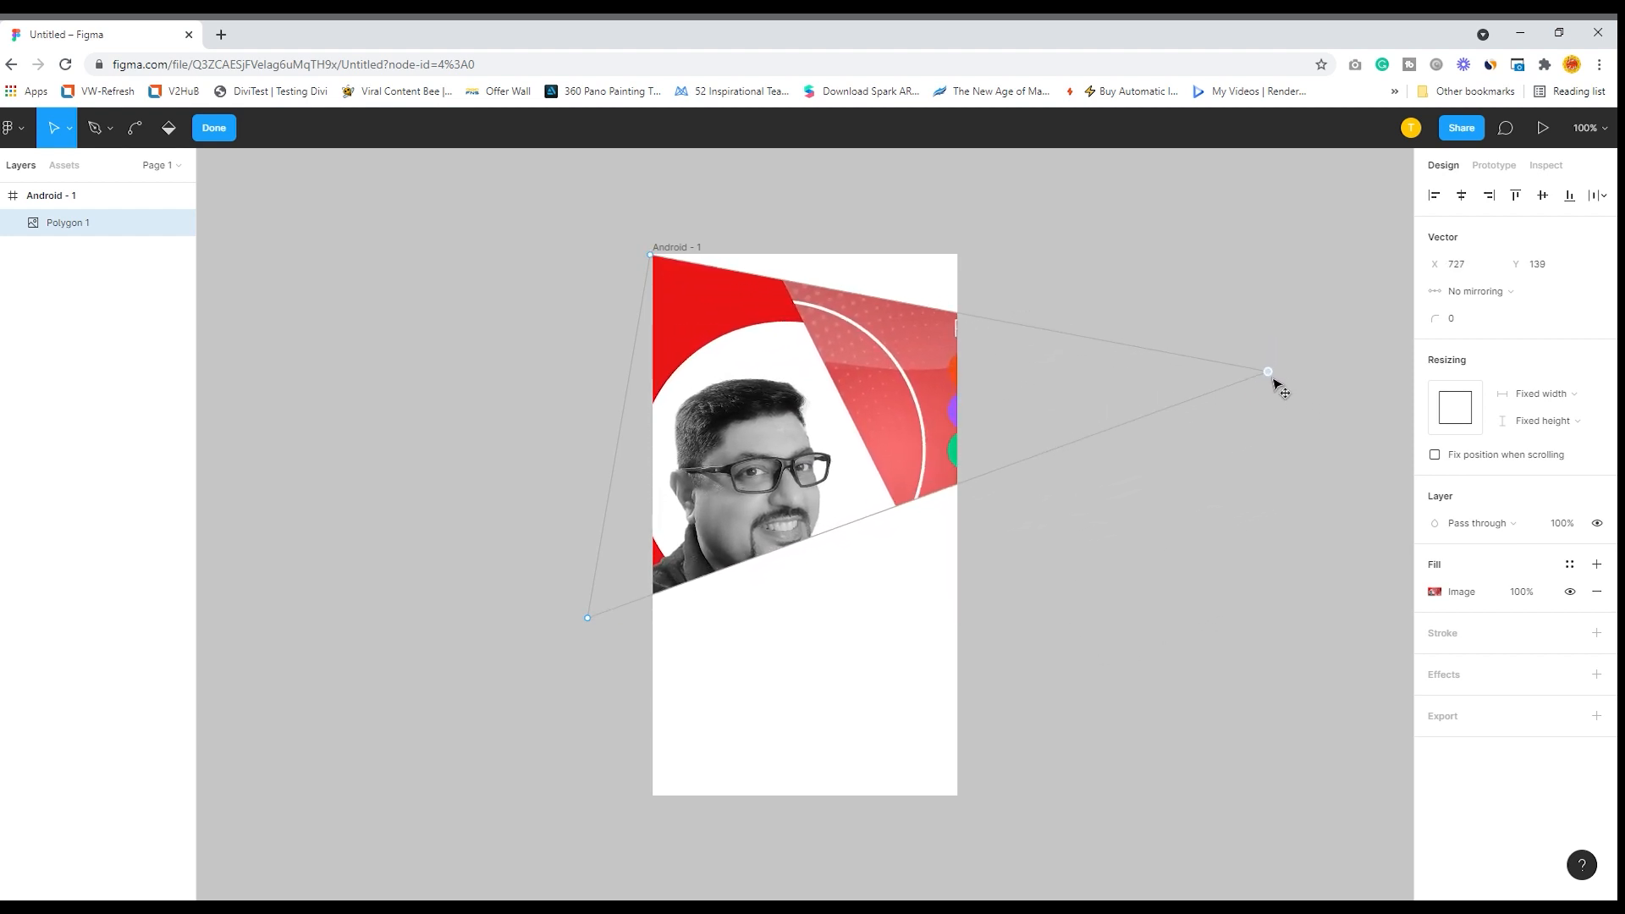
mouse_move(590, 622)
left_mouse_down()
mouse_move(631, 772)
mouse_move(671, 811)
mouse_move(660, 792)
mouse_move(657, 809)
mouse_move(504, 750)
left_mouse_up()
left_click(739, 409)
left_click(383, 225)
left_click(781, 401)
left_click(331, 304)
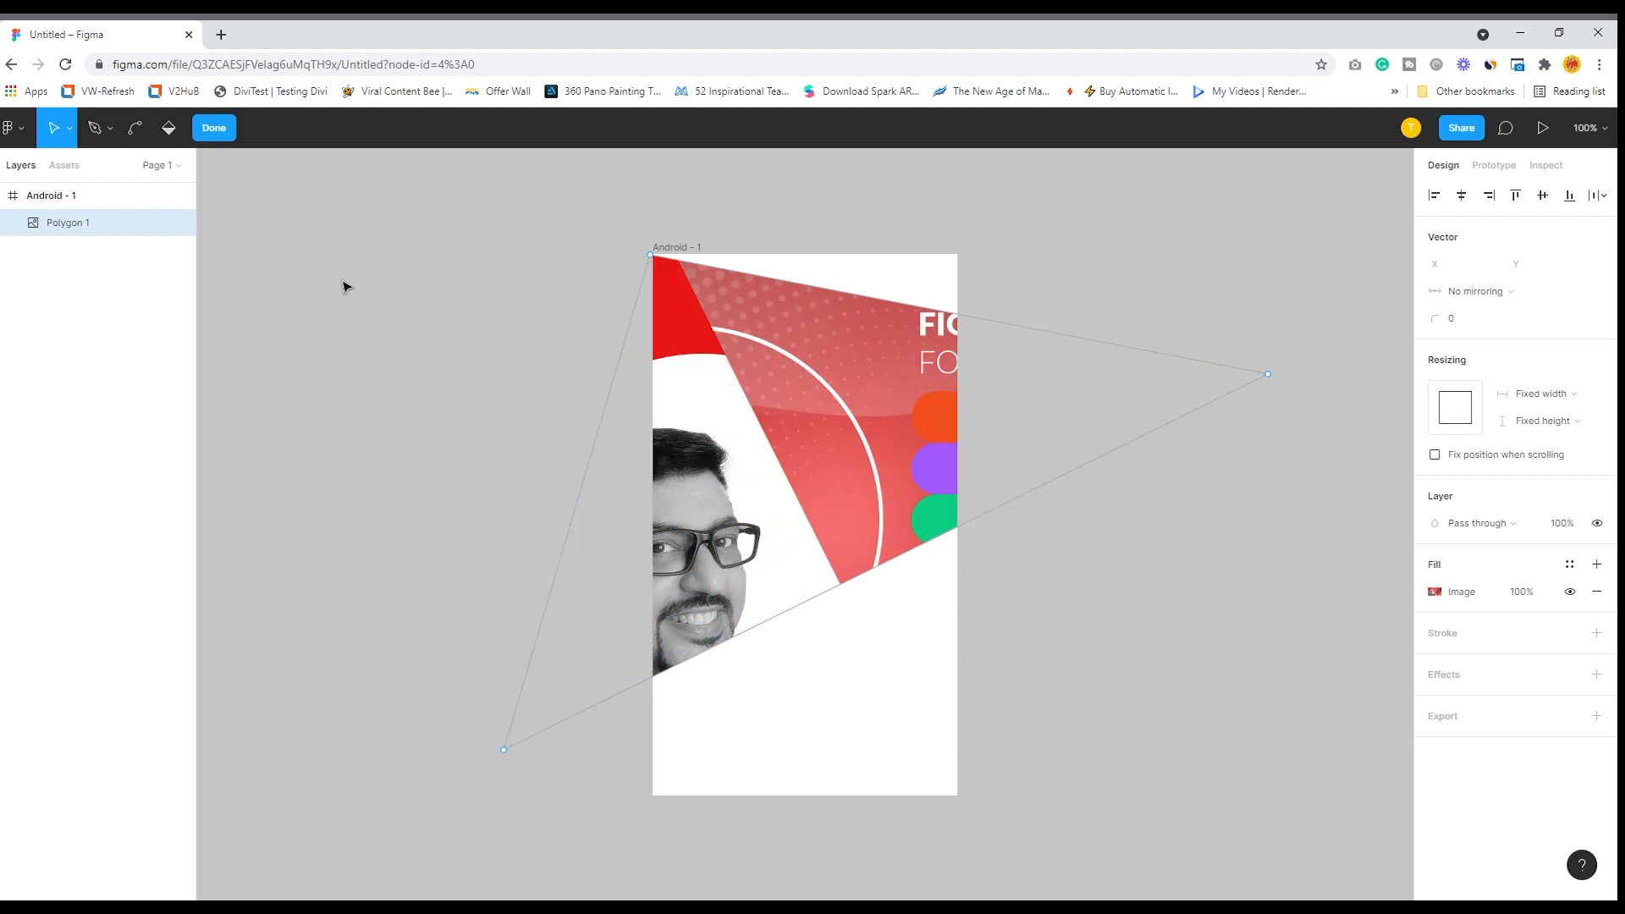
- Leave vector editing and delete the image-filled triangle from the Android frame
key("Escape")
key("Delete")
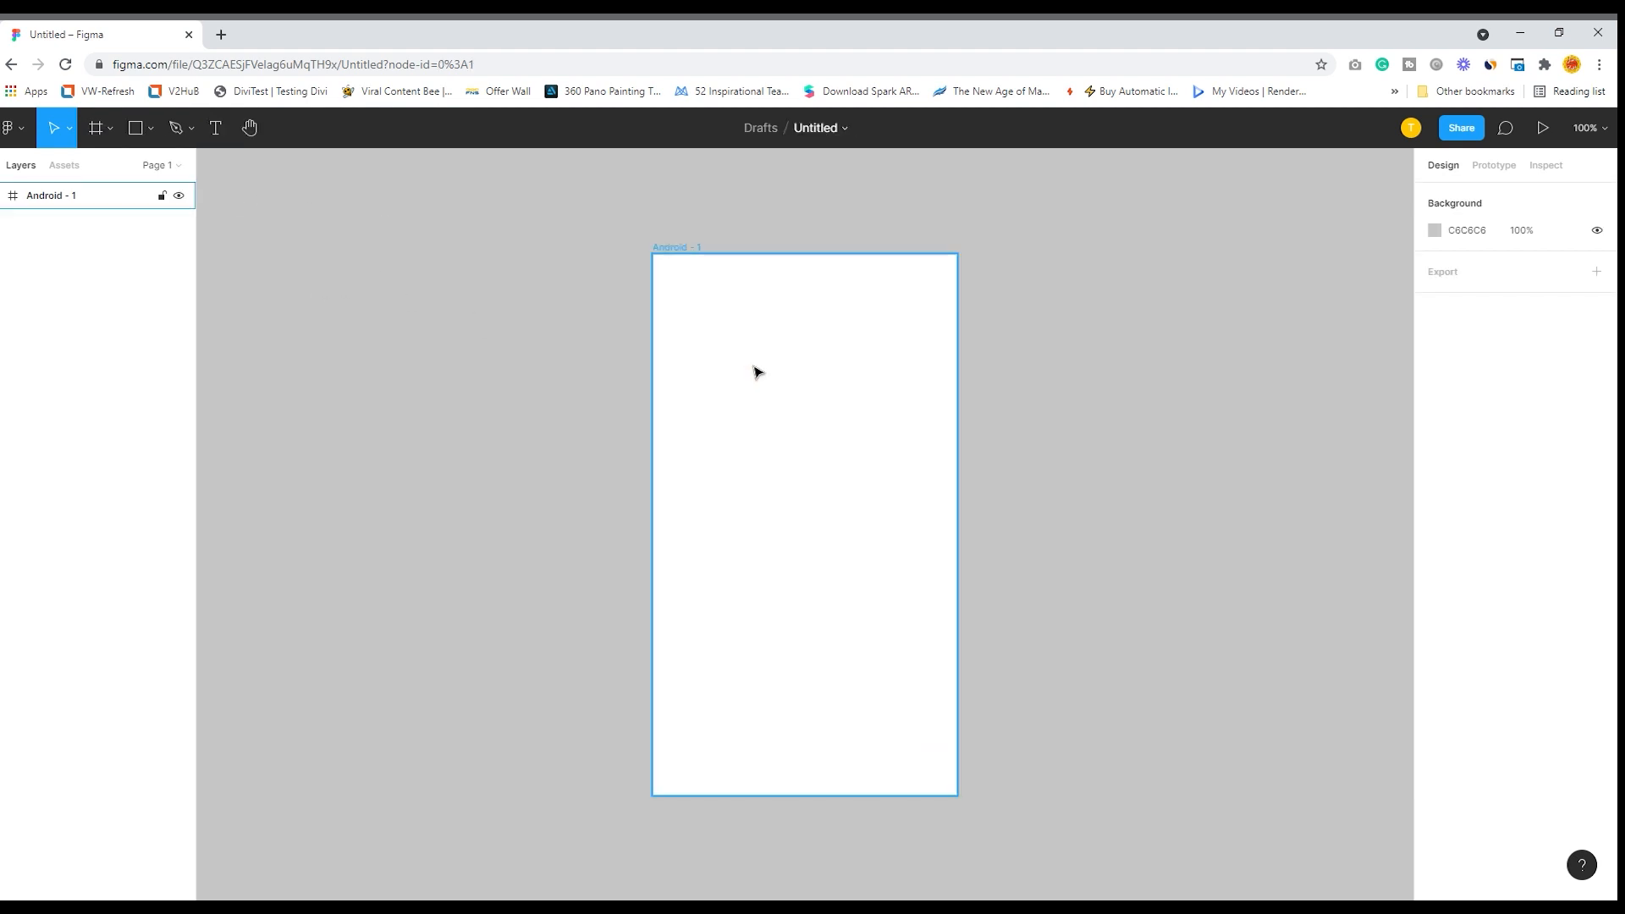
left_click(455, 321)
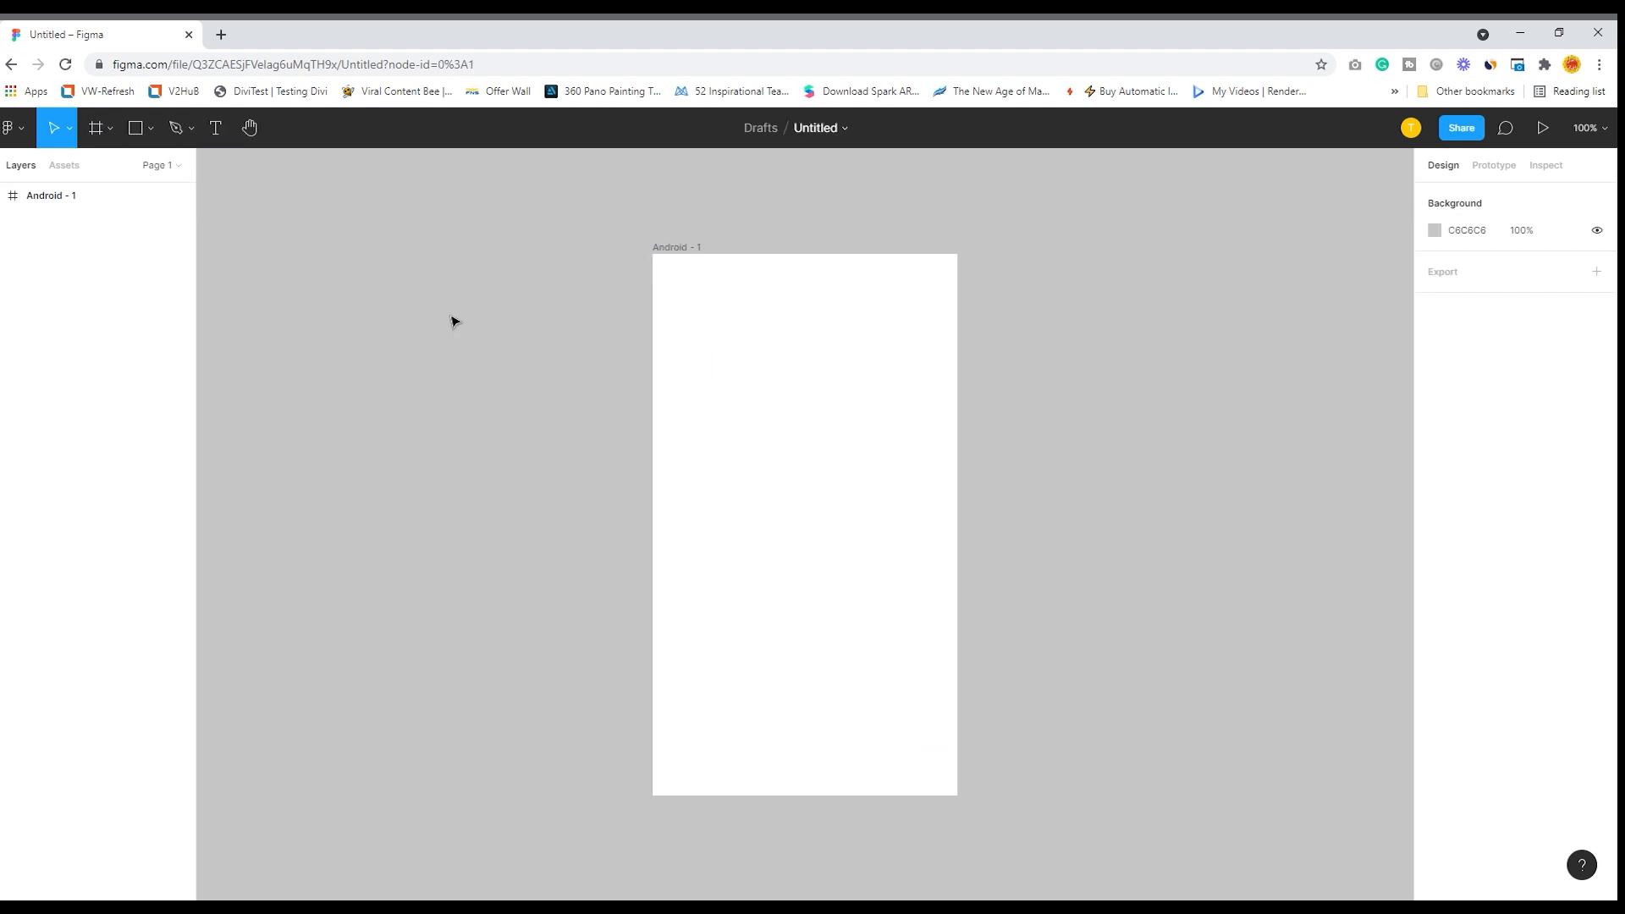
left_click(153, 129)
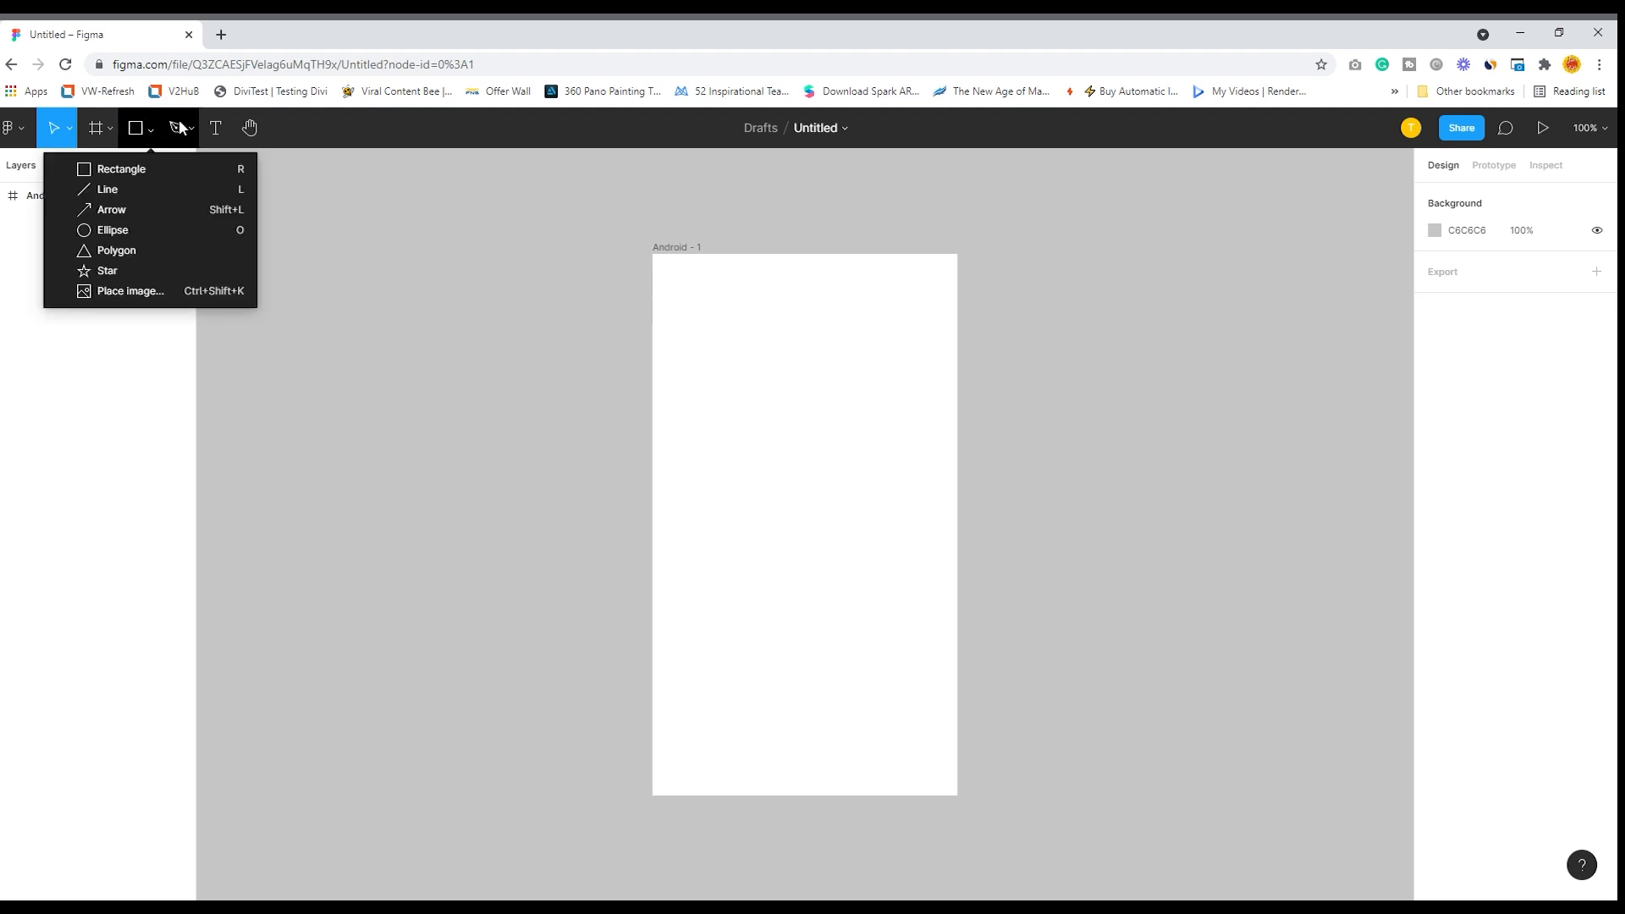
left_click(331, 193)
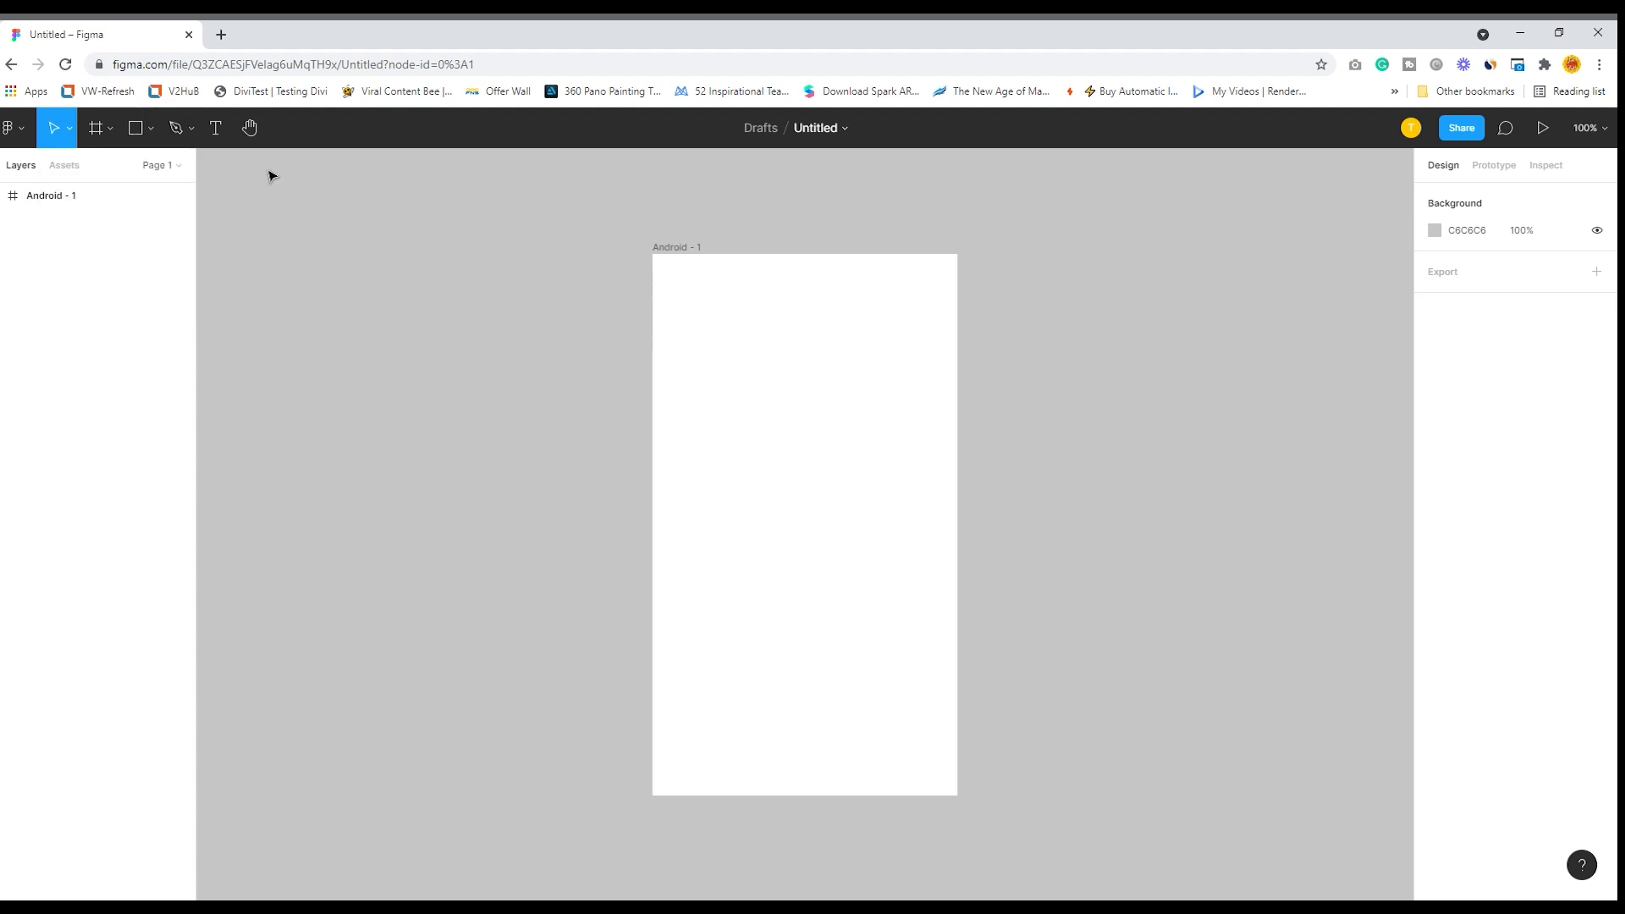
- Draw a wavy Pen path from the Android frame's upper-right corner through two curved bends to its left edge at about X 3, Y 433
left_click(190, 129)
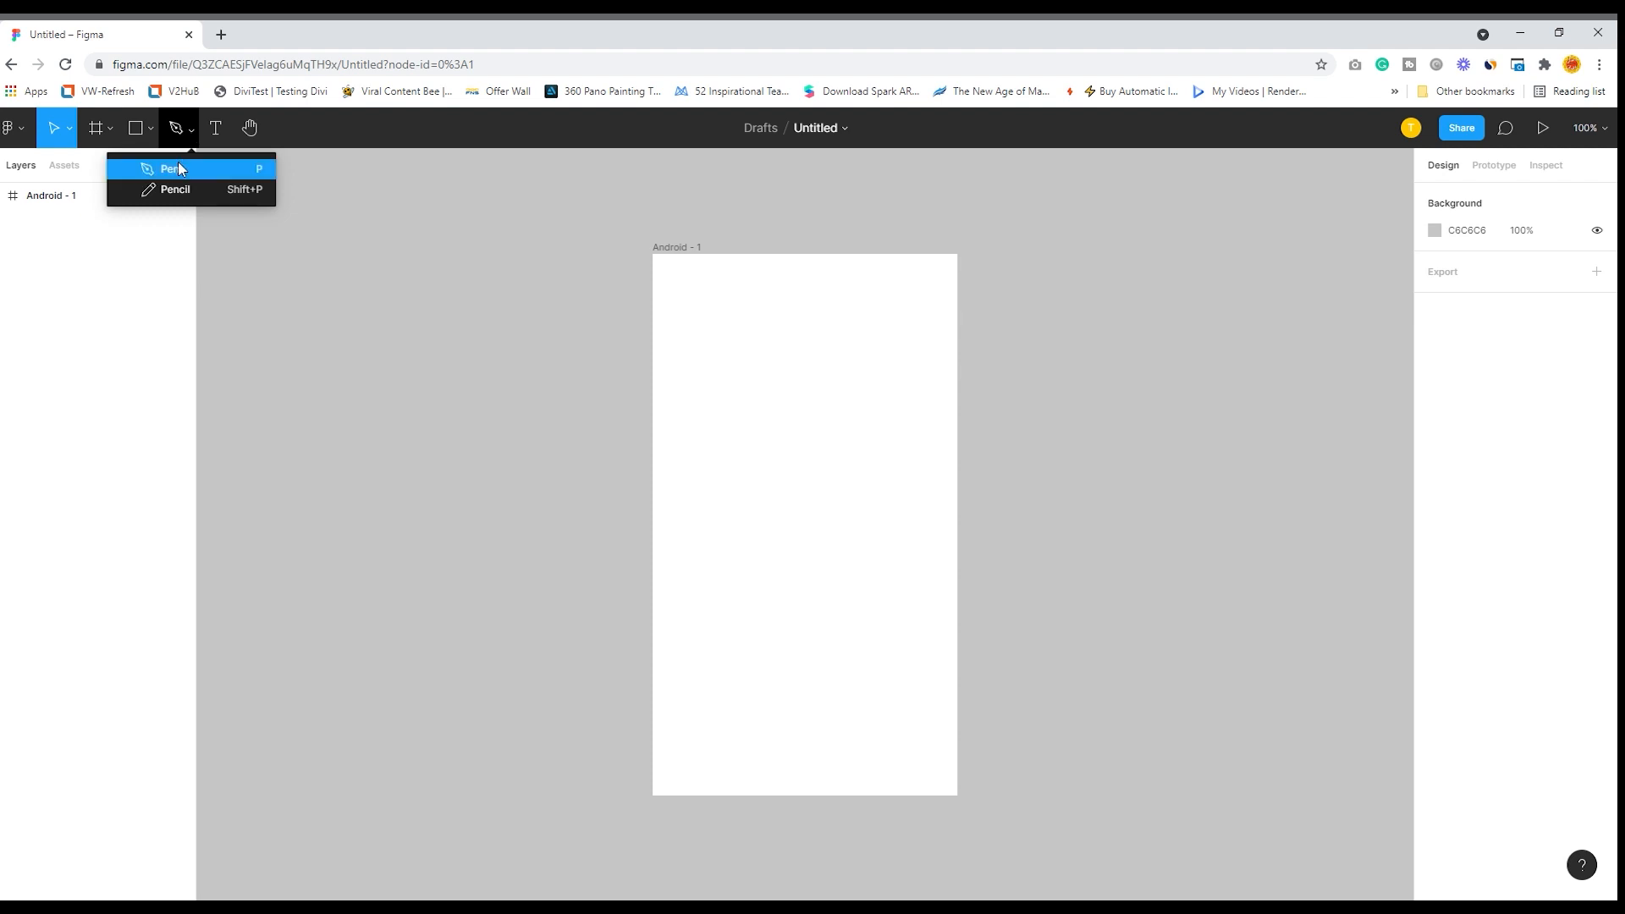
left_click(179, 165)
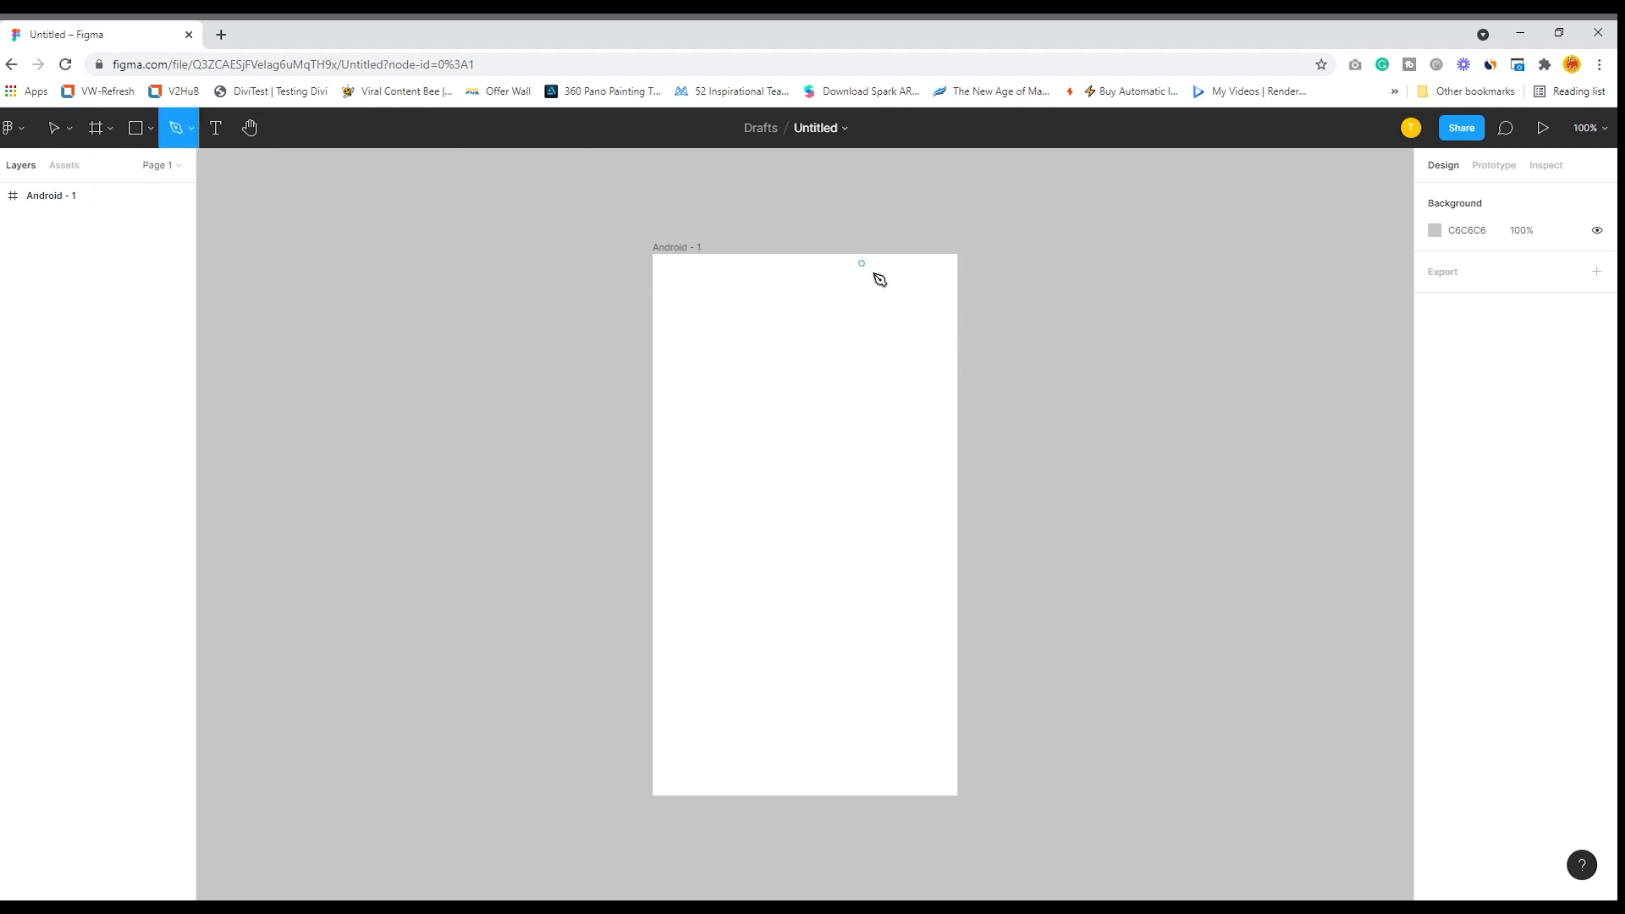
left_click(953, 256)
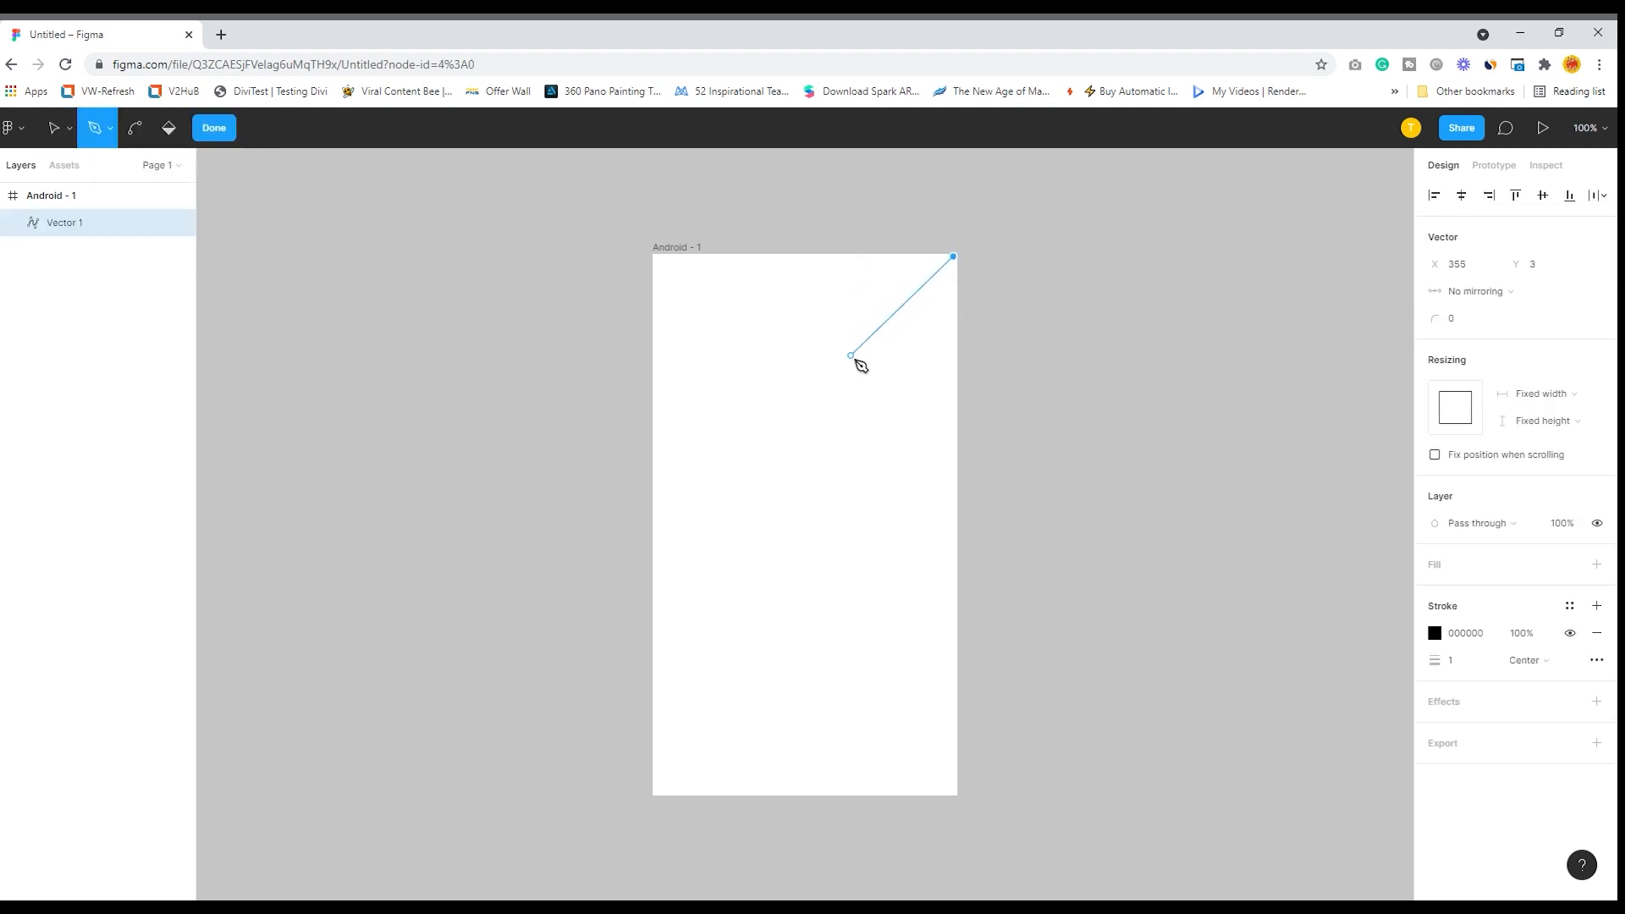
left_click_drag(864, 364, 837, 430)
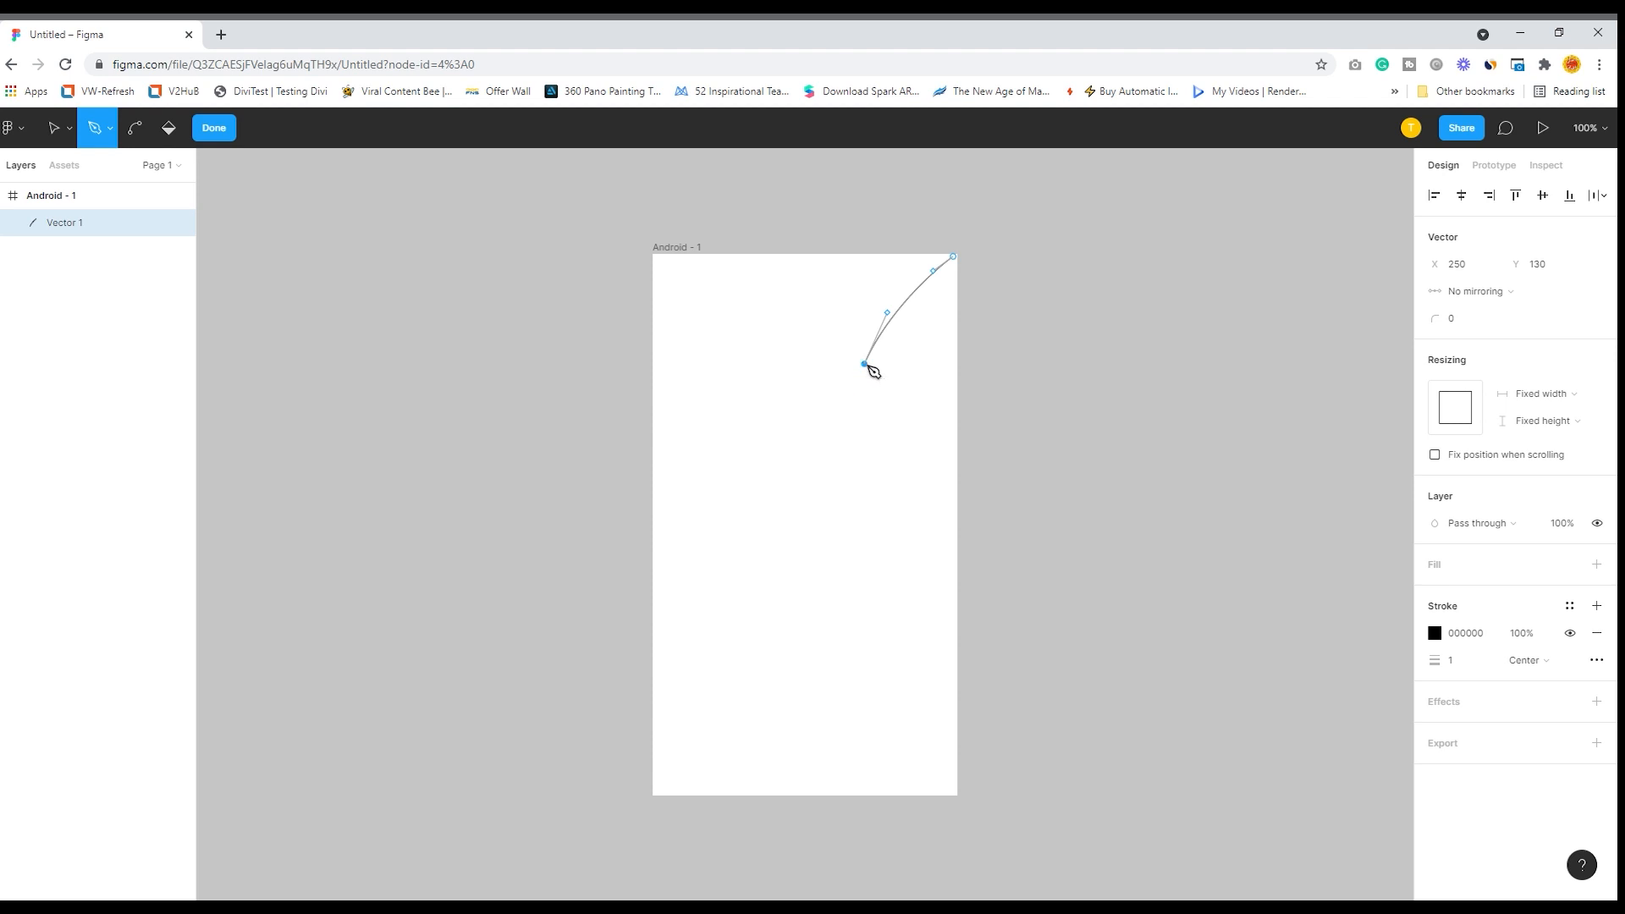
left_click_drag(776, 509, 697, 573)
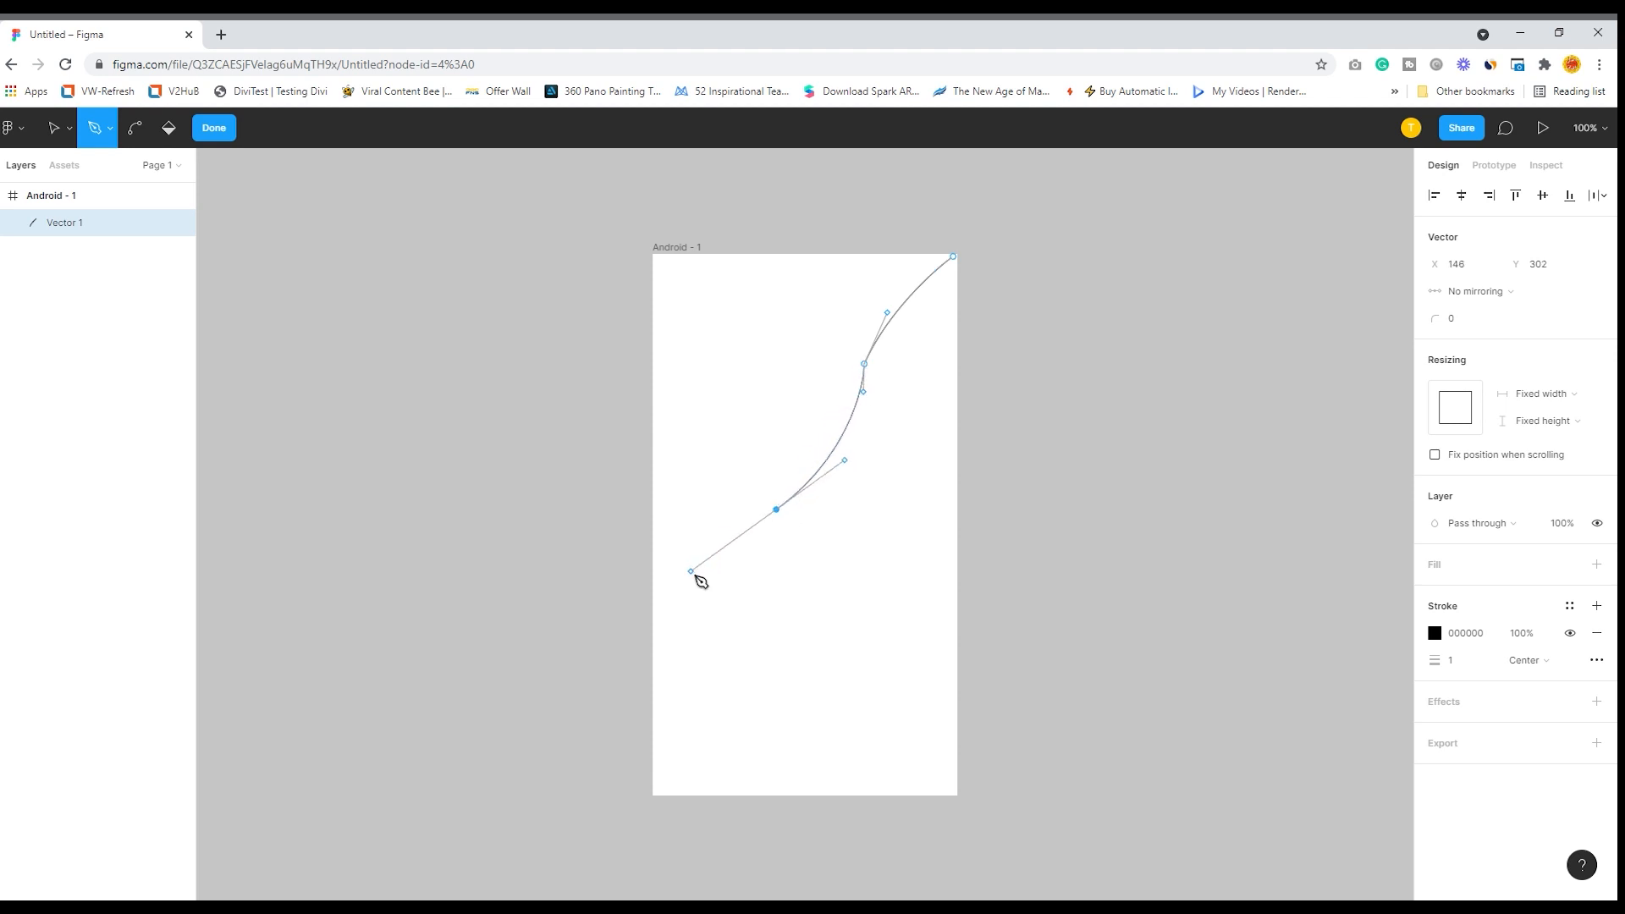
left_click(776, 510)
left_click_drag(655, 620, 616, 710)
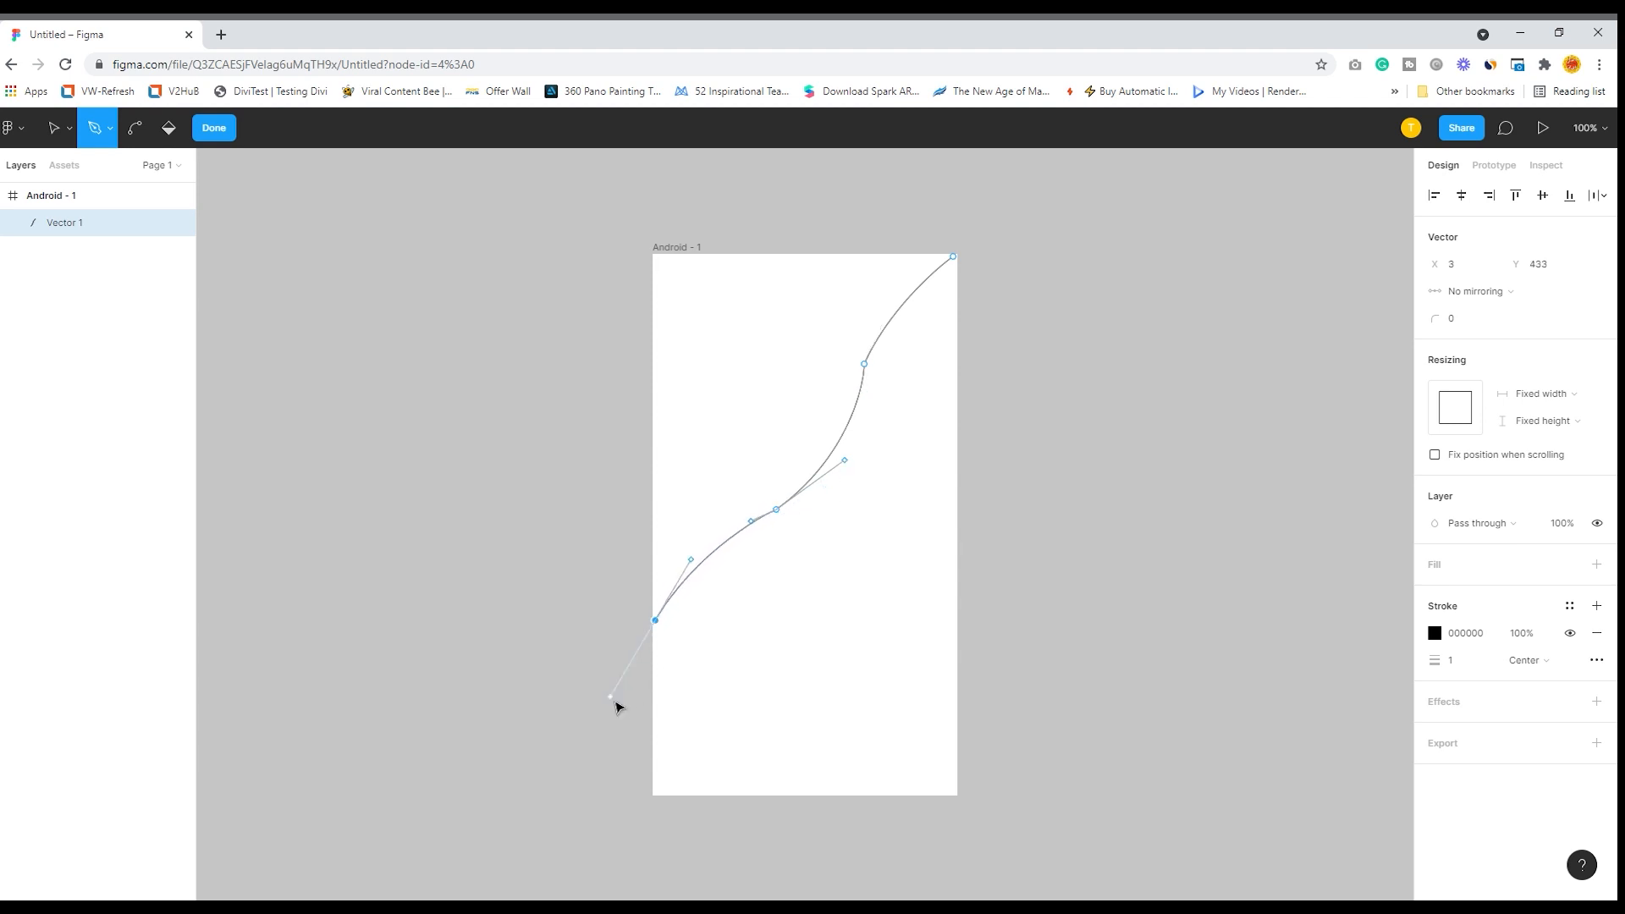
left_click(655, 620)
- Continue the path just outside the frame's left, lower and right sides and close it at the starting point in the upper-right corner
left_click(634, 661)
left_click(634, 802)
left_click(974, 802)
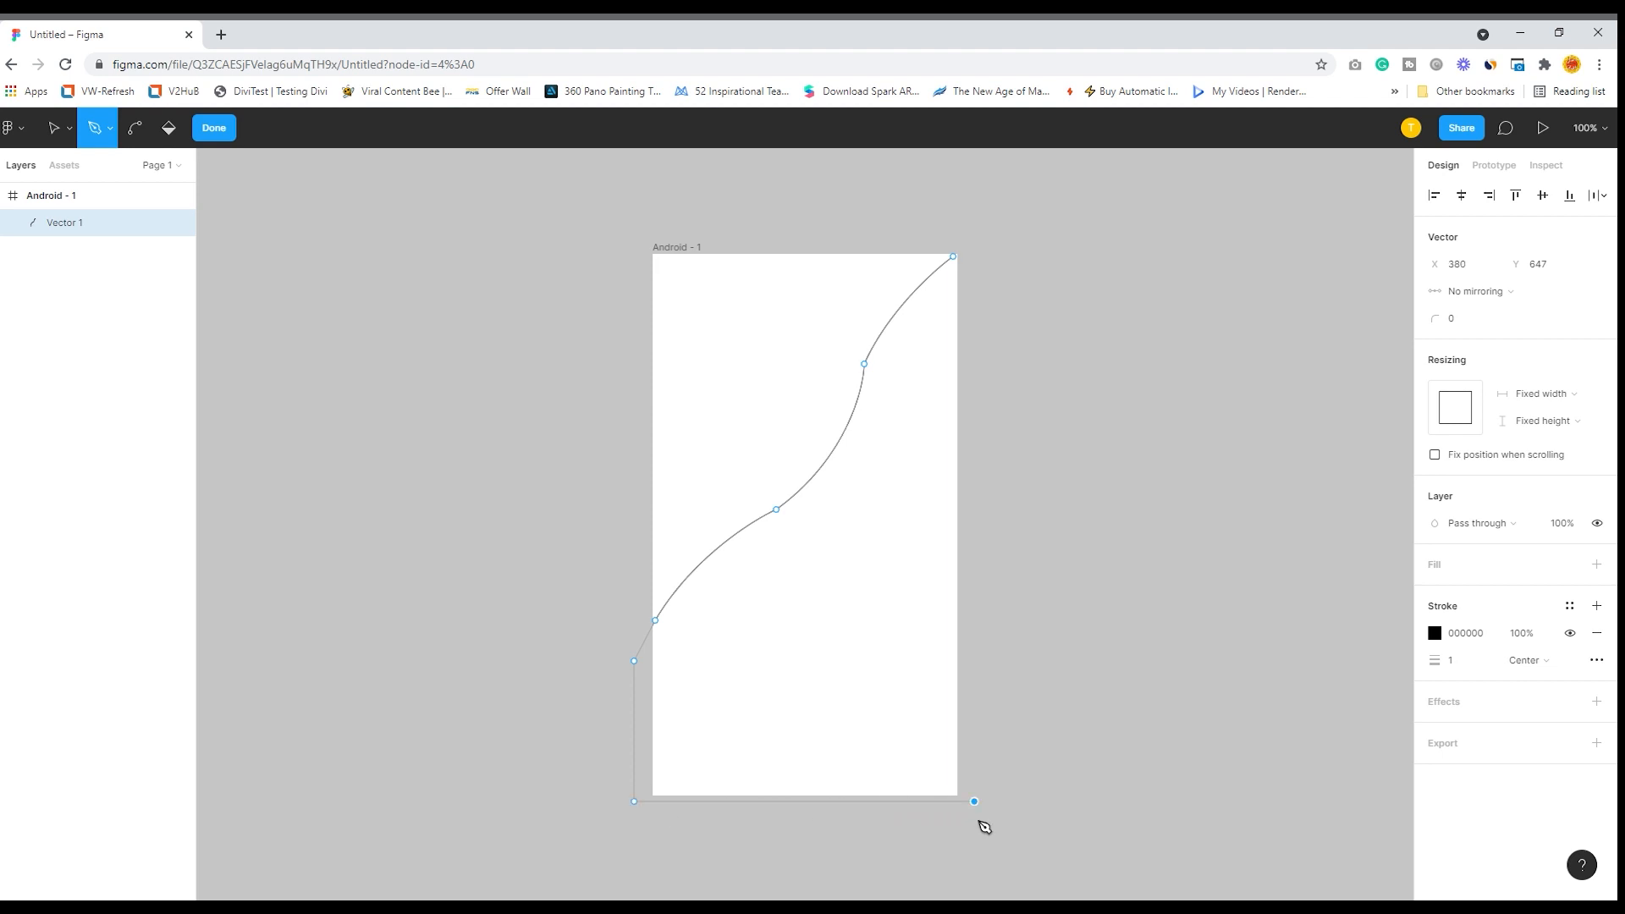
left_click(986, 264)
left_click(955, 258)
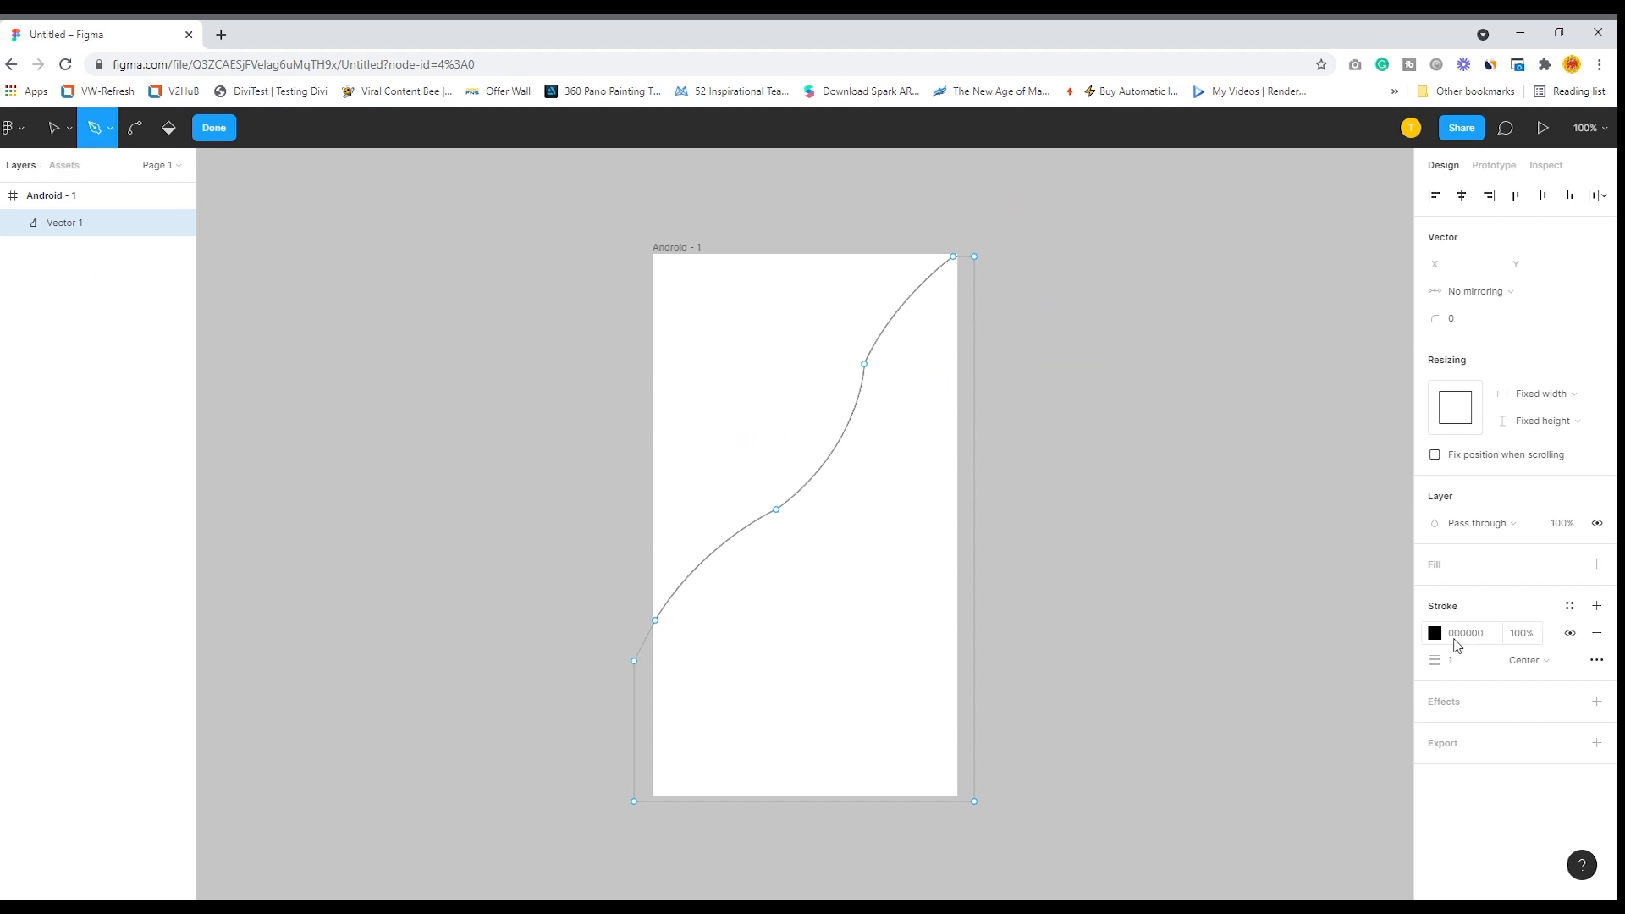
- Give the closed vector shape a solid AD2323 red fill and hide its stroke
left_click(1441, 568)
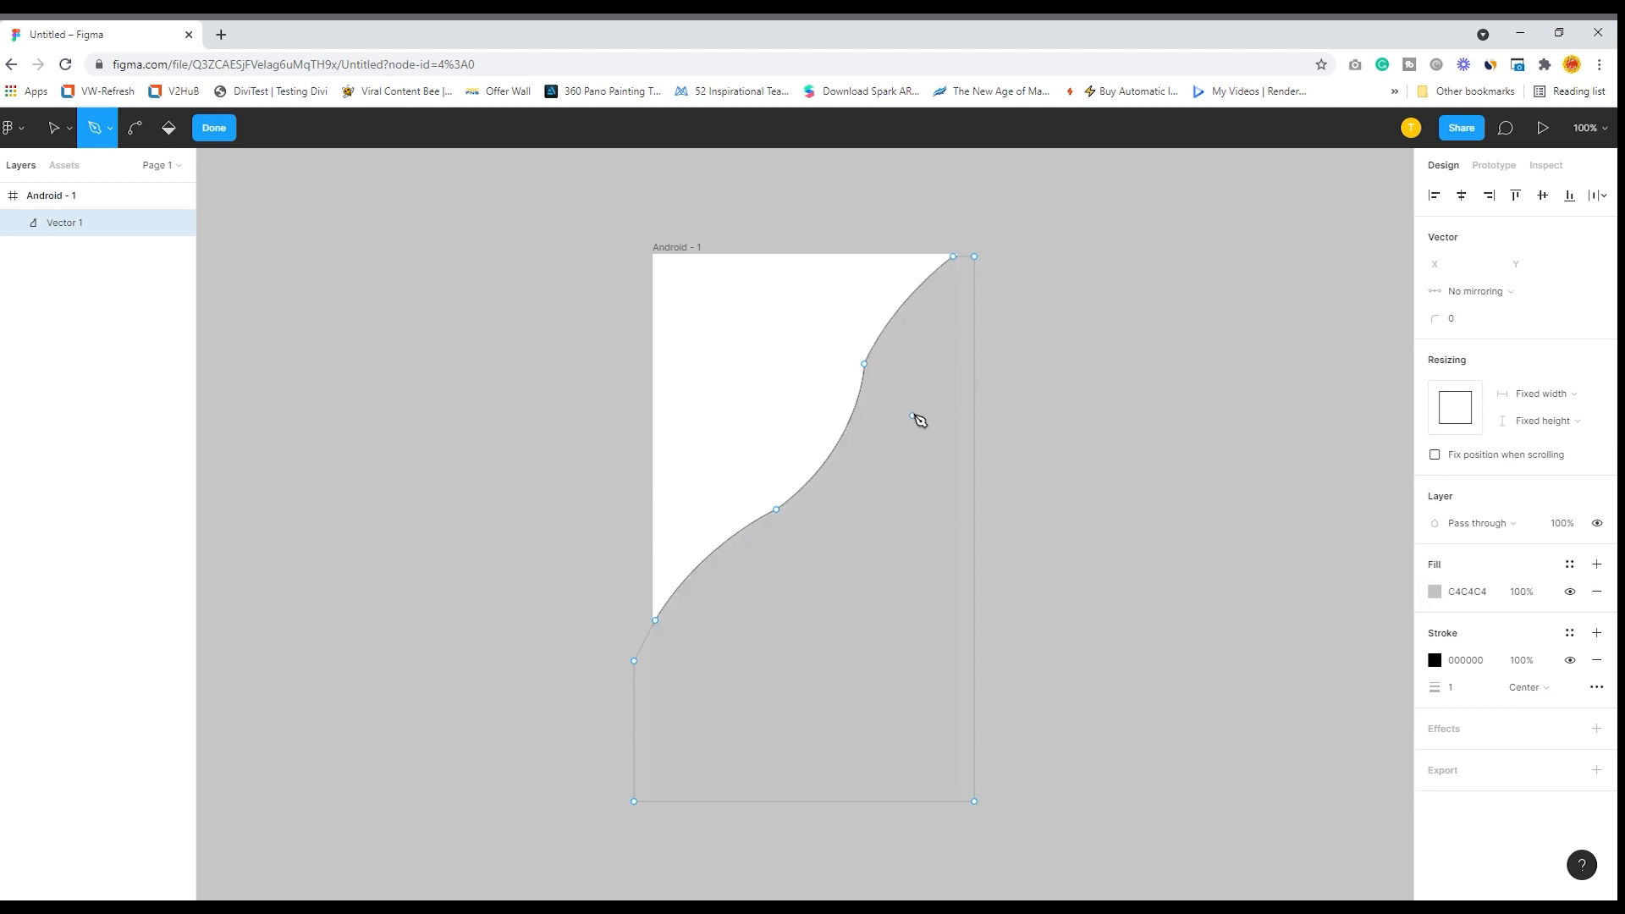
left_click(1434, 593)
left_click_drag(1349, 561, 1373, 546)
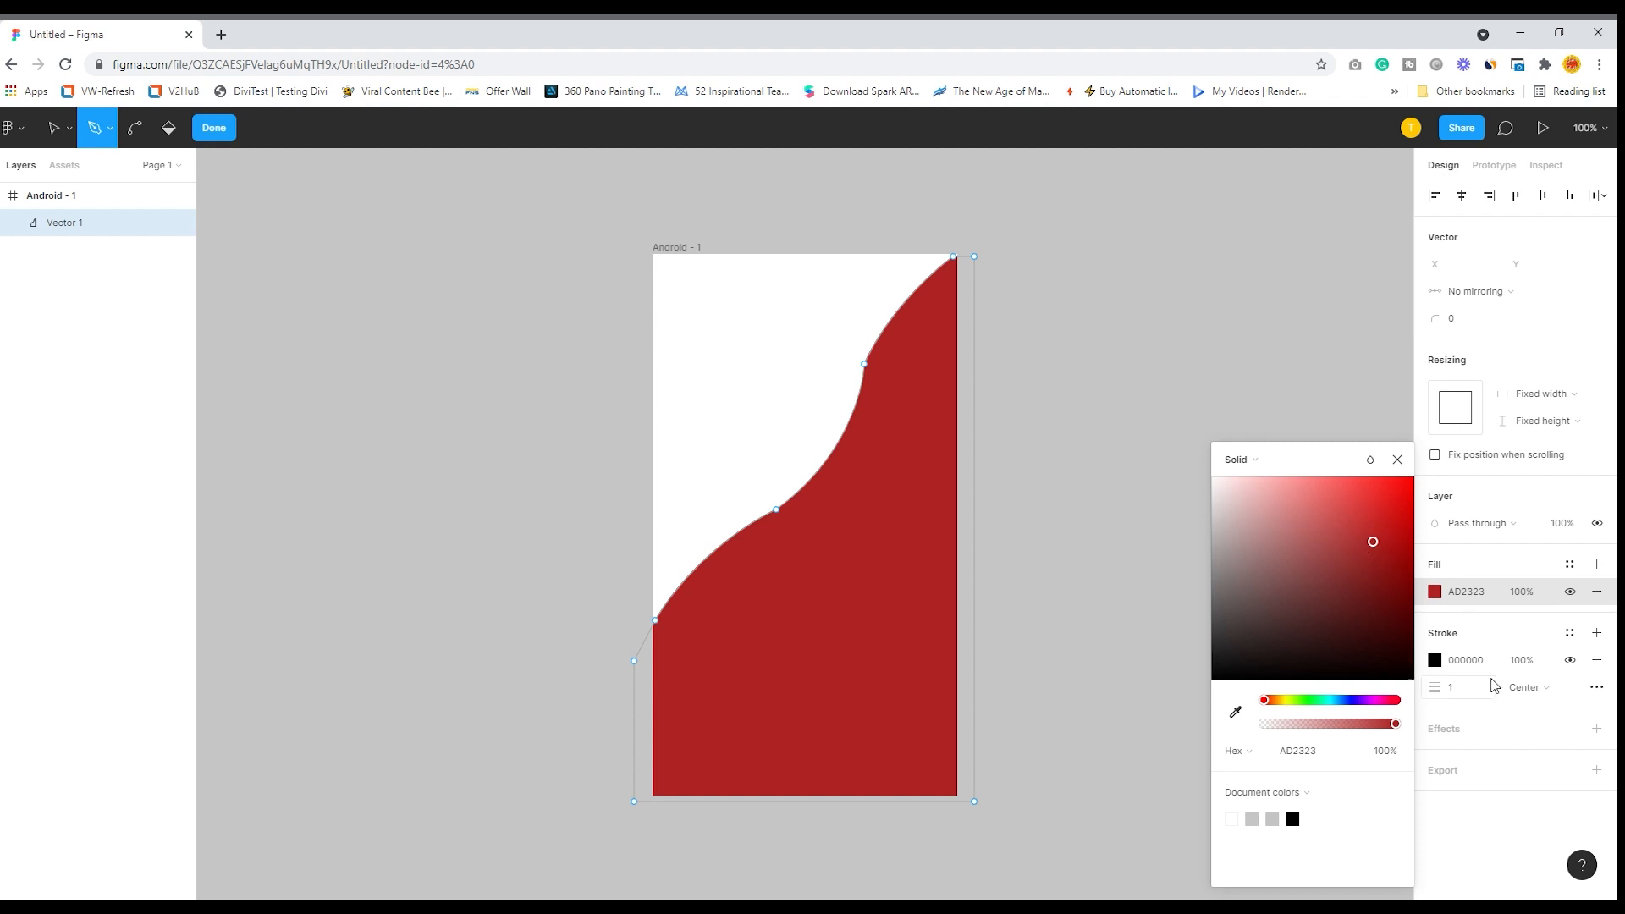
left_click(1570, 661)
- Adjust both curve handles of the anchor point at the wavy edge's upper bend
left_click(56, 129)
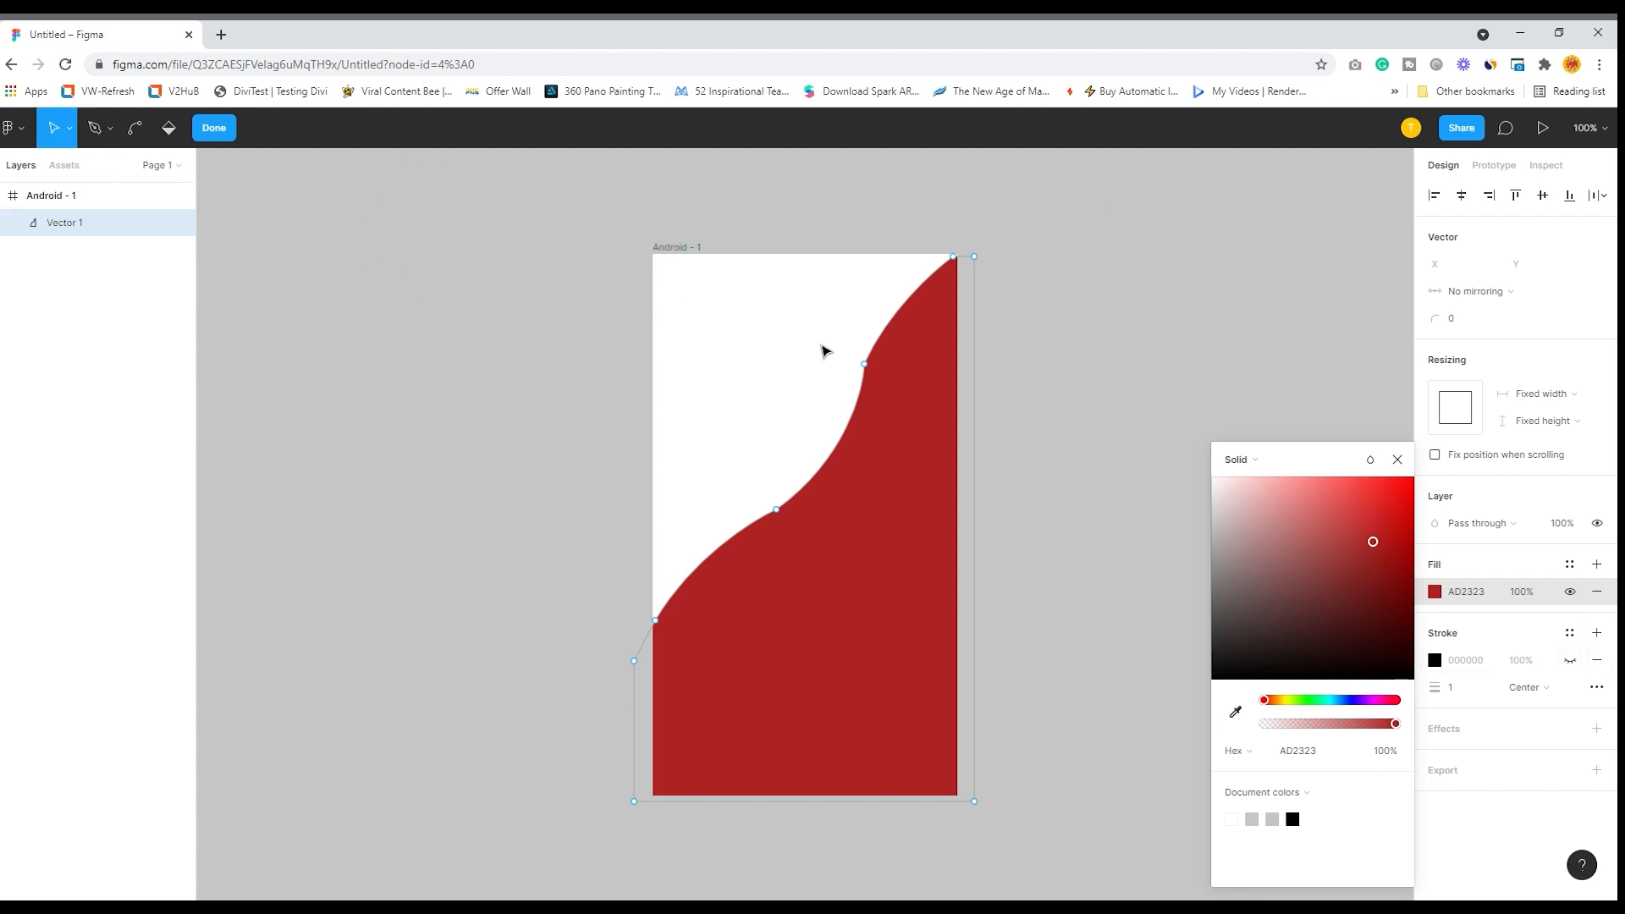
left_click(866, 364)
left_click_drag(864, 393, 850, 406)
left_click_drag(887, 312, 890, 332)
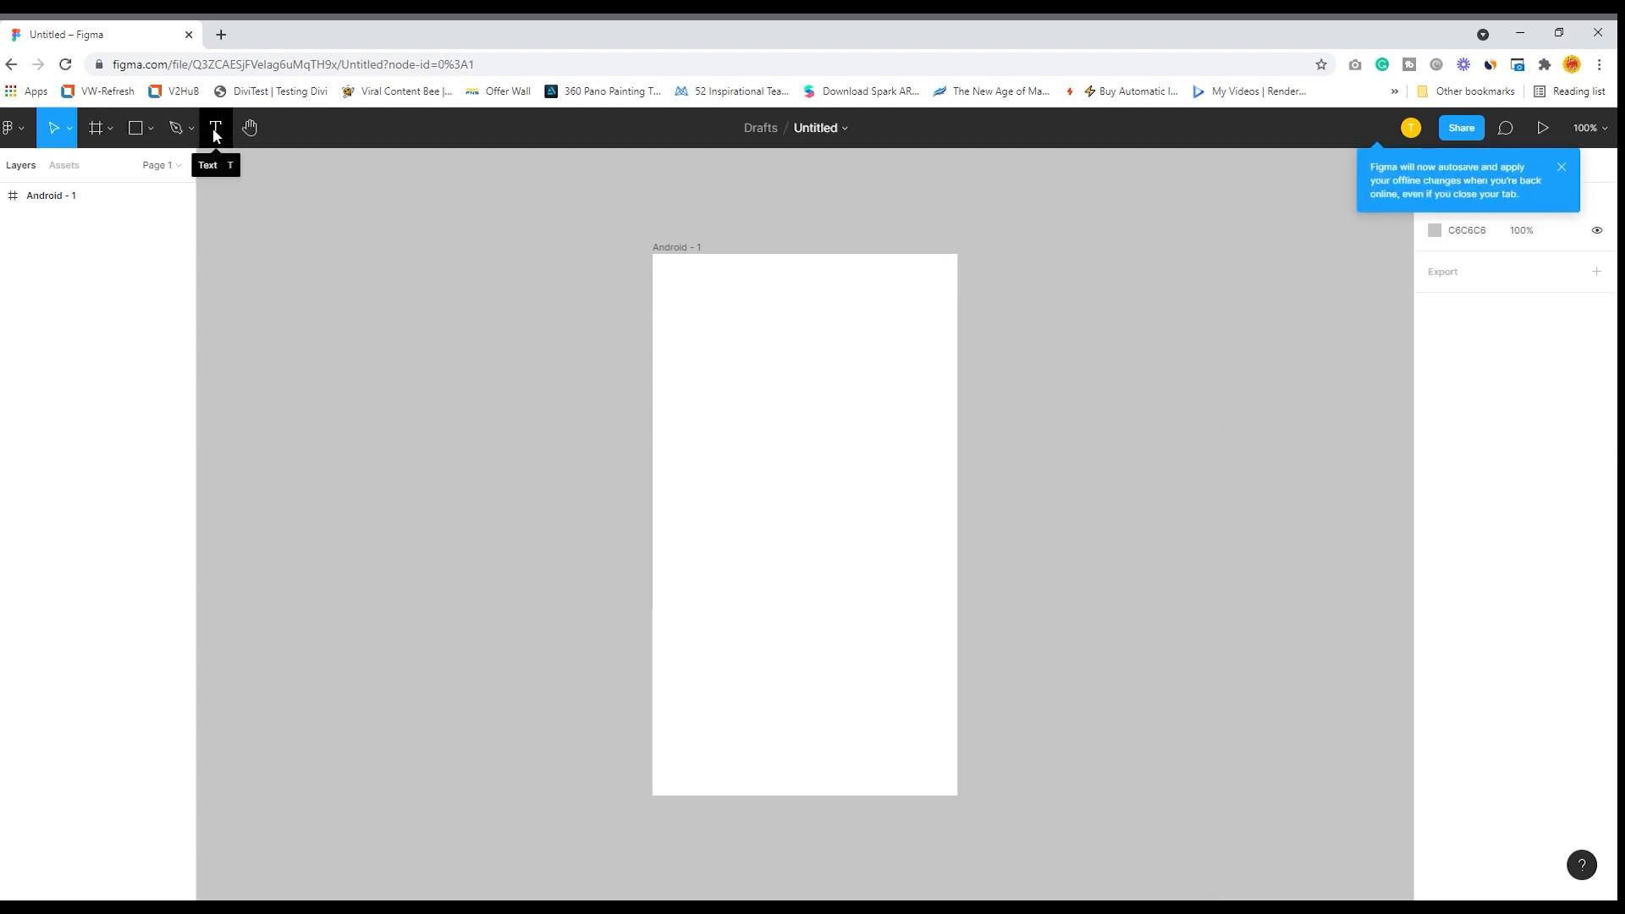
- Create a text box about 277 × 211 in the Android frame and fill it with 3 sentences generated by the Lorem ipsum plugin
left_click(216, 133)
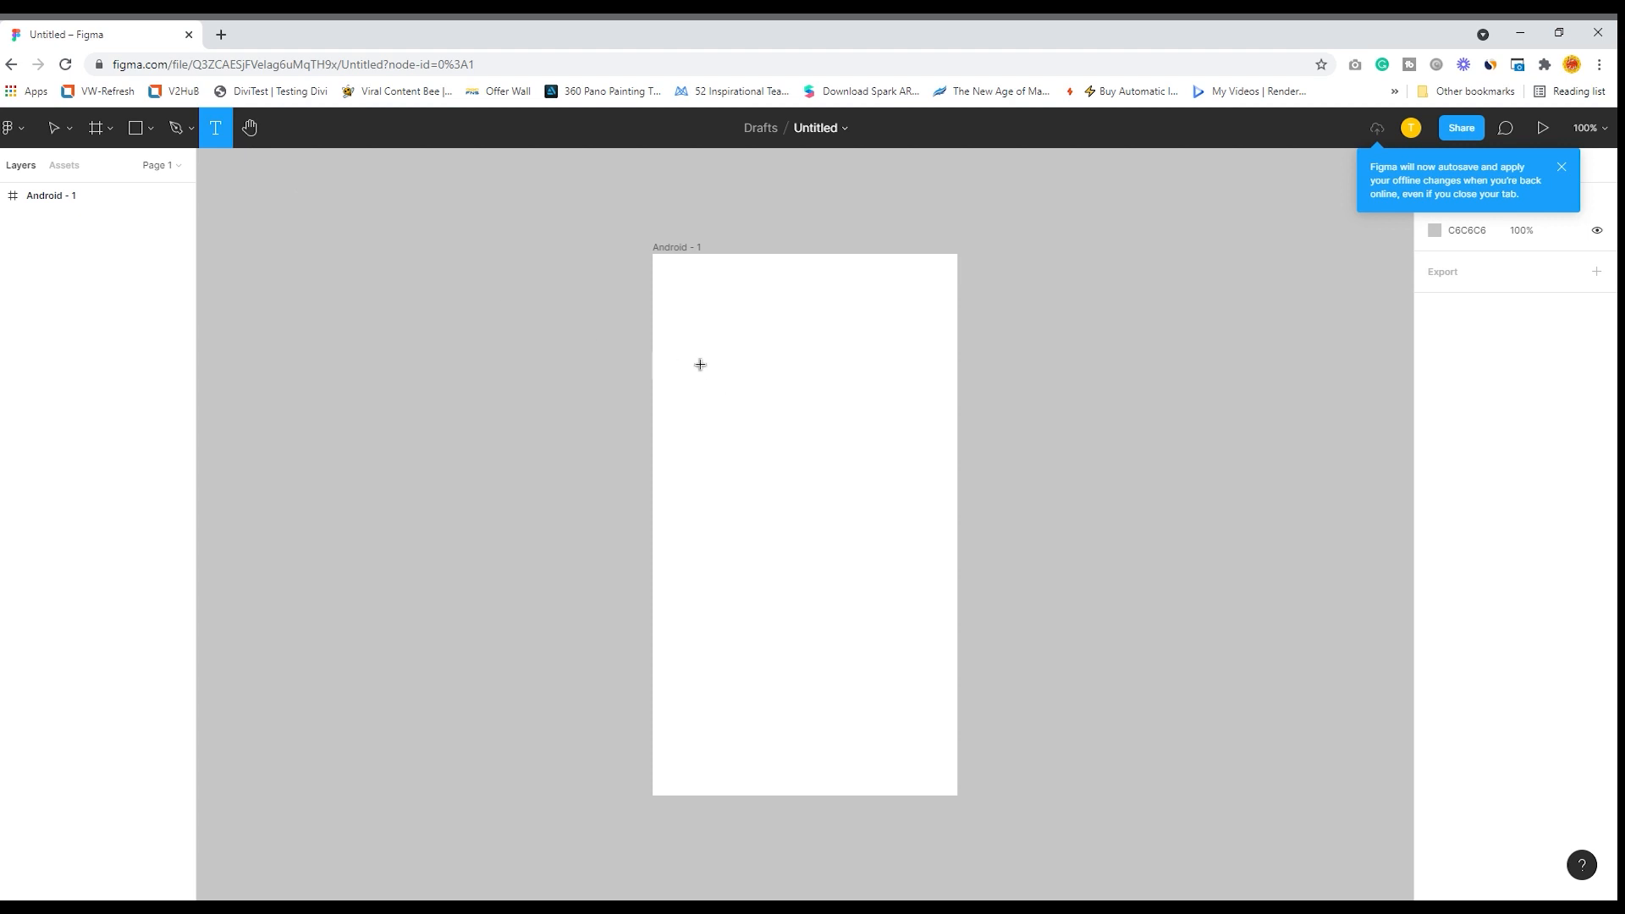
left_click_drag(682, 346, 917, 525)
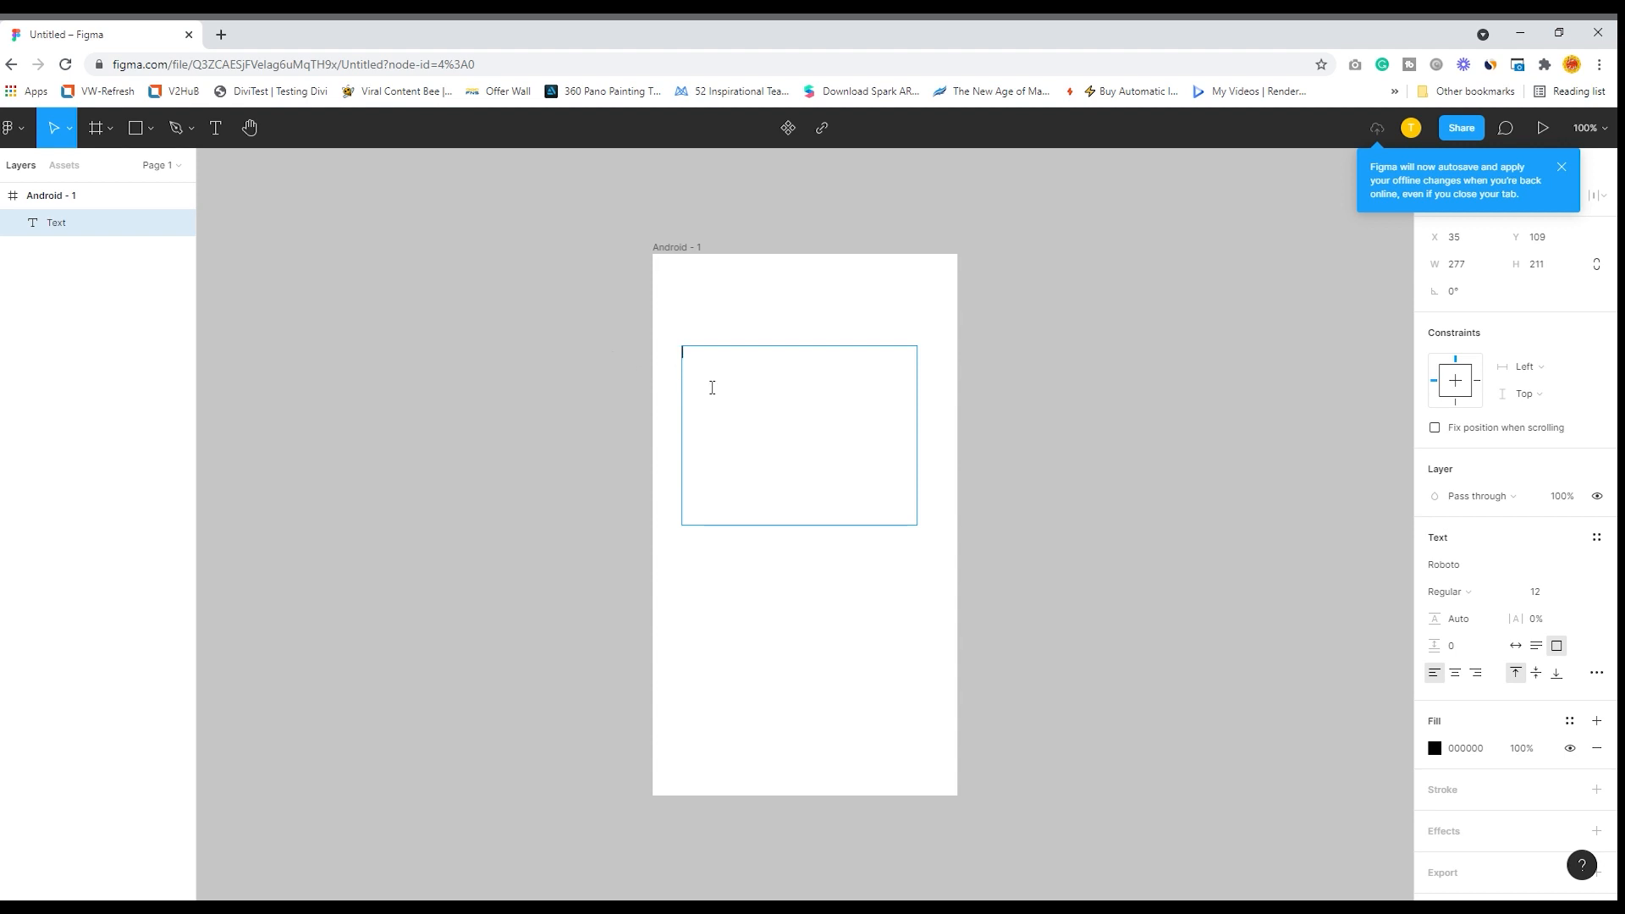
right_click(704, 382)
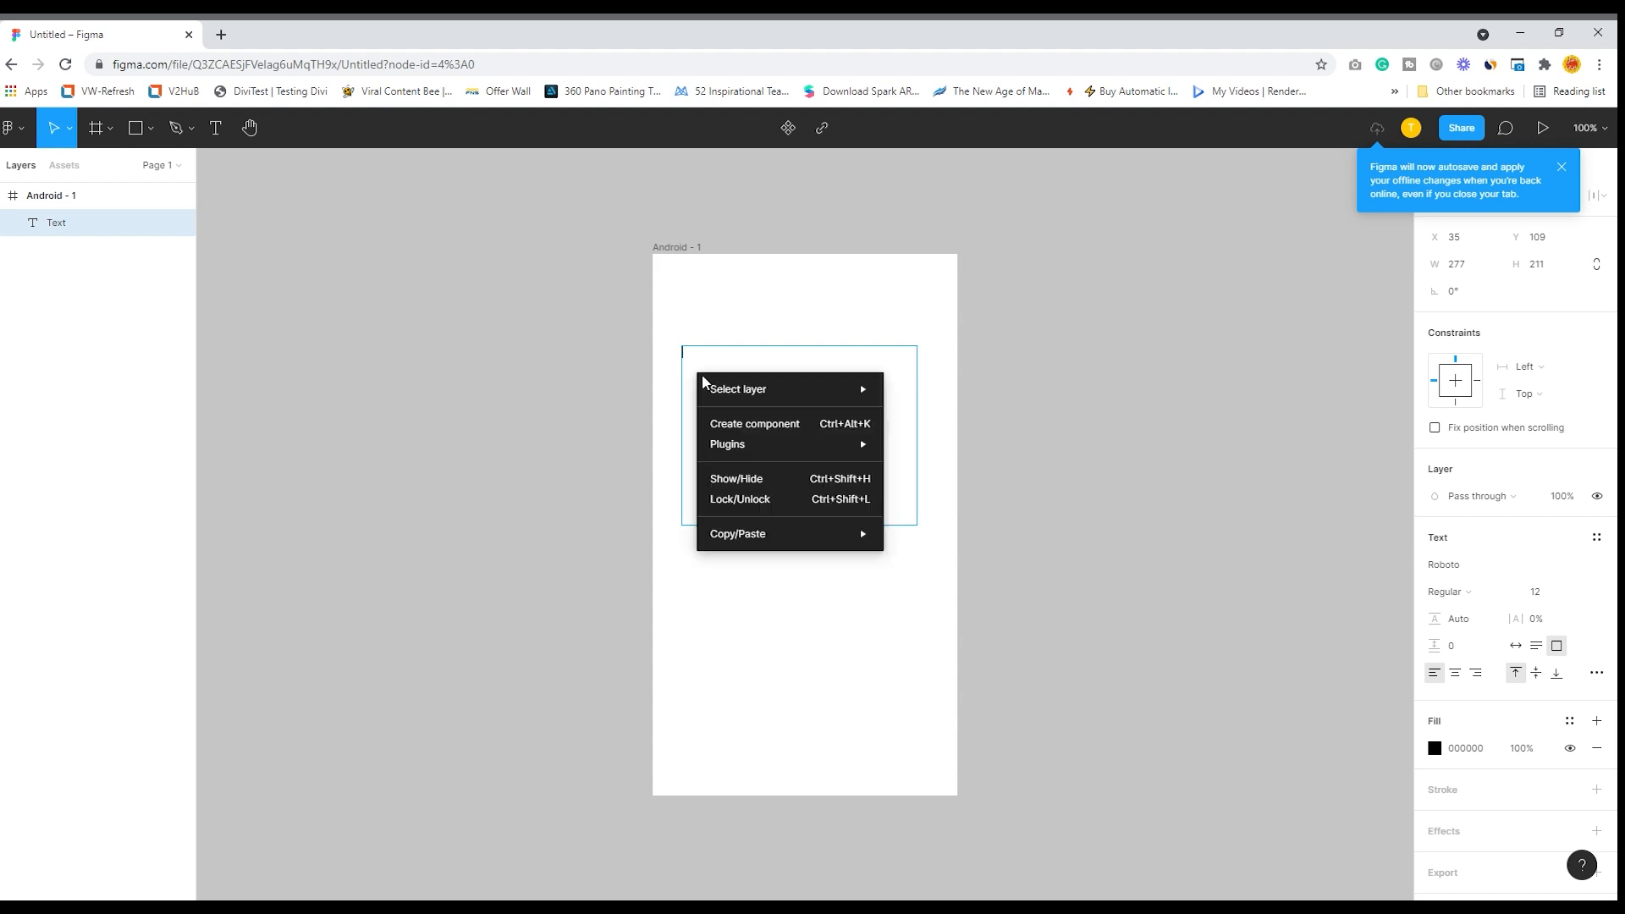
mouse_move(740, 450)
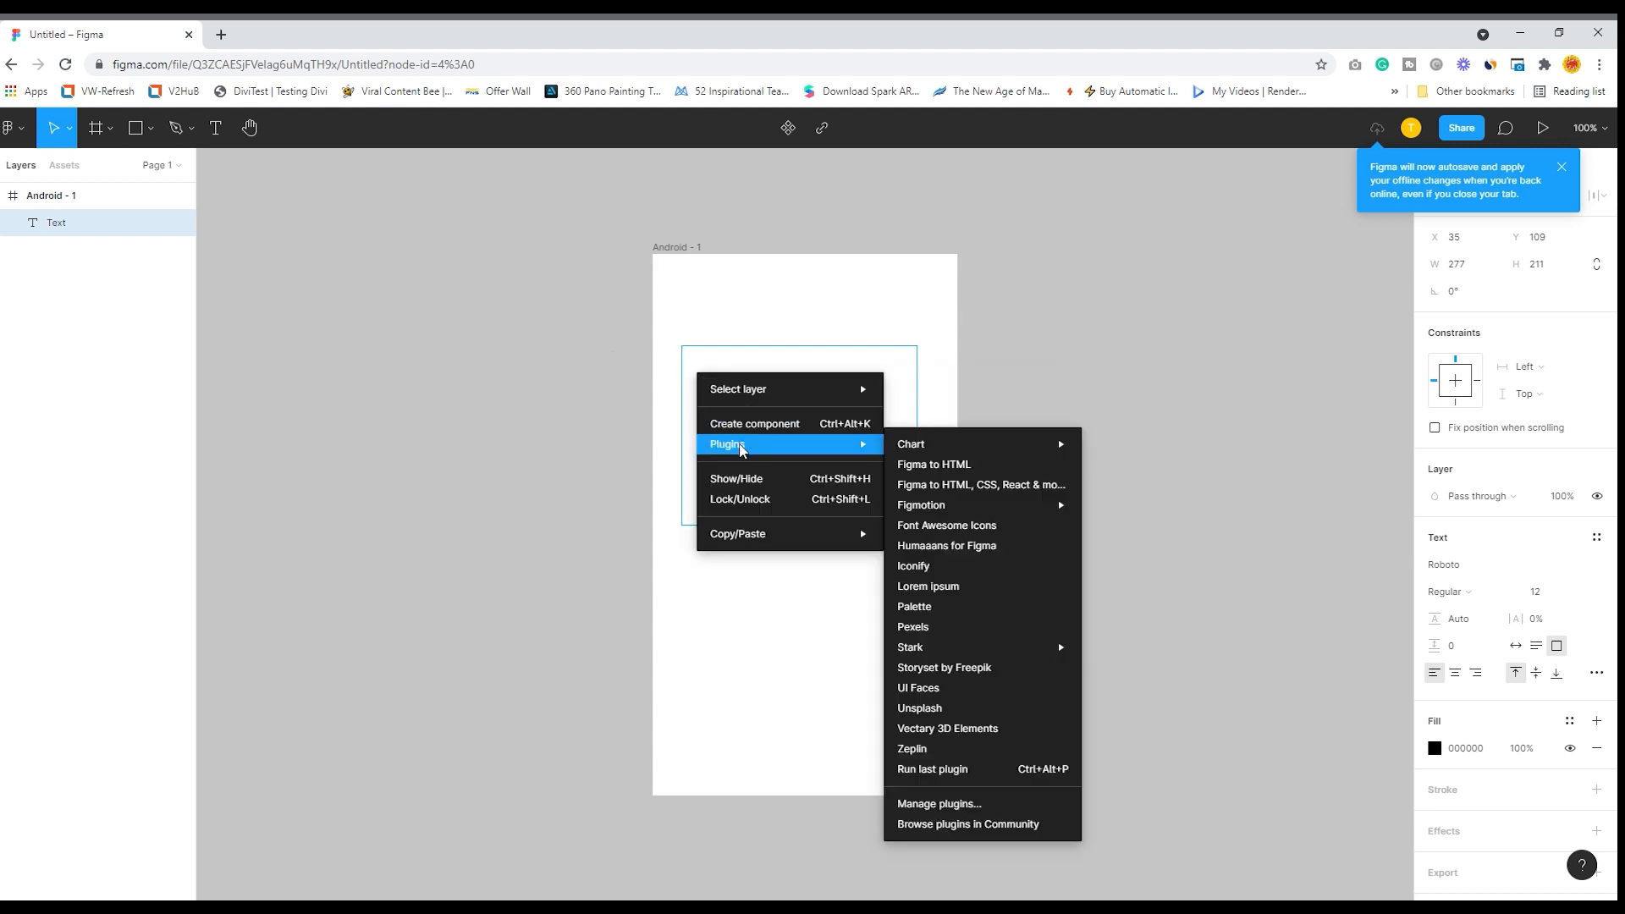
left_click(944, 587)
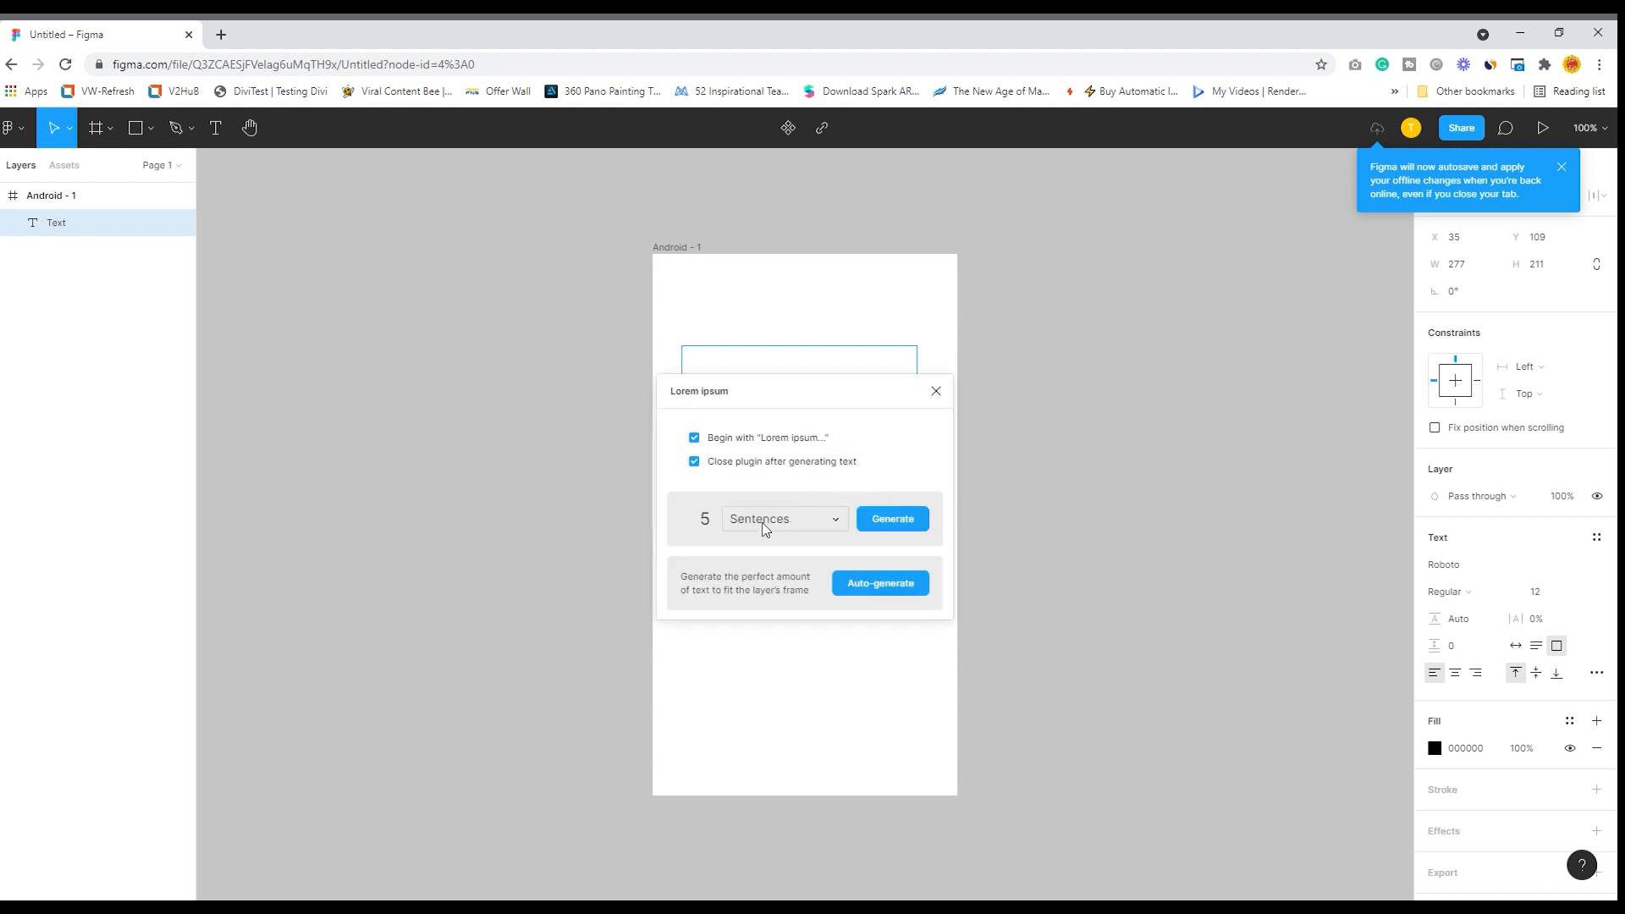
left_click_drag(716, 526, 683, 521)
type("3")
left_click(898, 521)
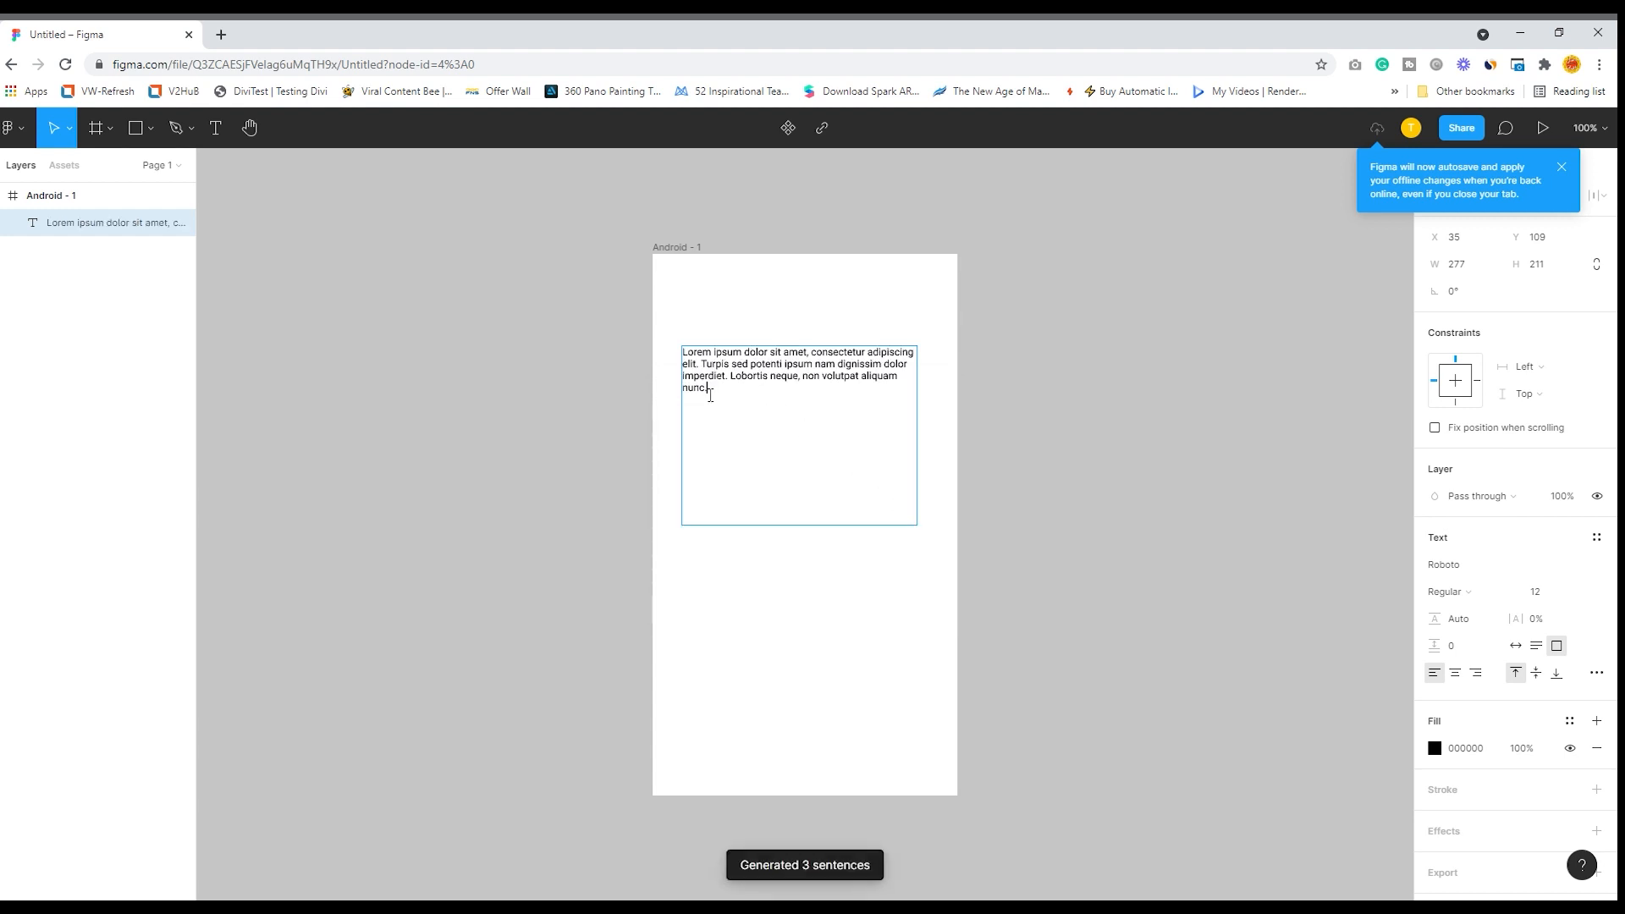
- Resize the Lorem ipsum text box to about 283 × 62 so it fits closely around the paragraph
left_click_drag(737, 394, 660, 356)
left_click(922, 525)
key("Escape")
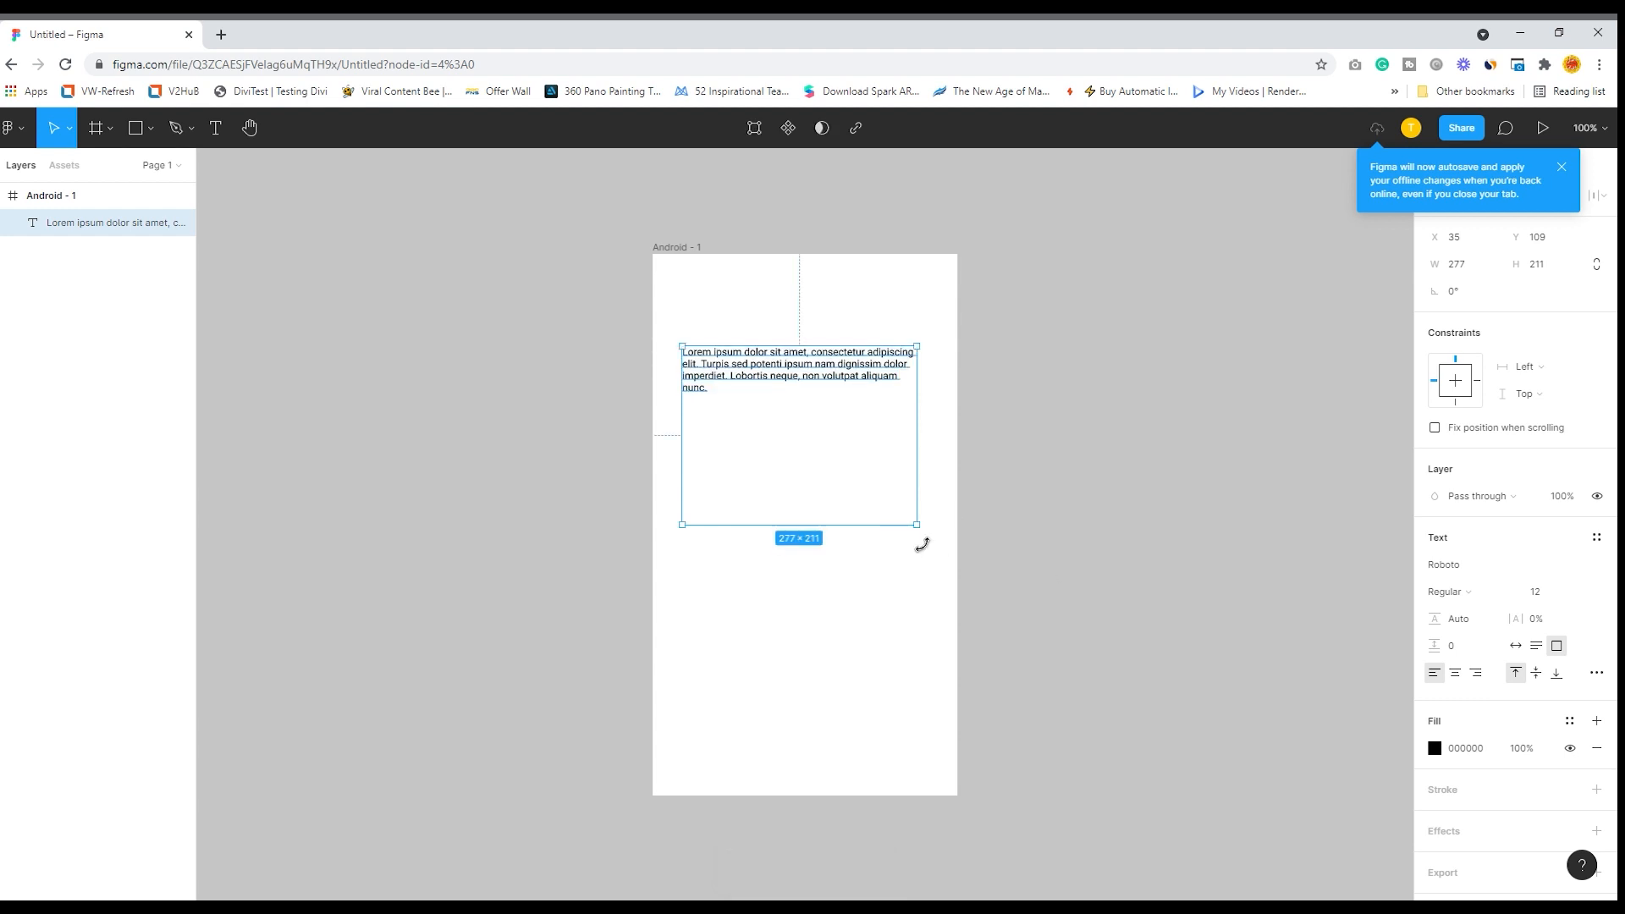
left_click_drag(929, 536, 934, 409)
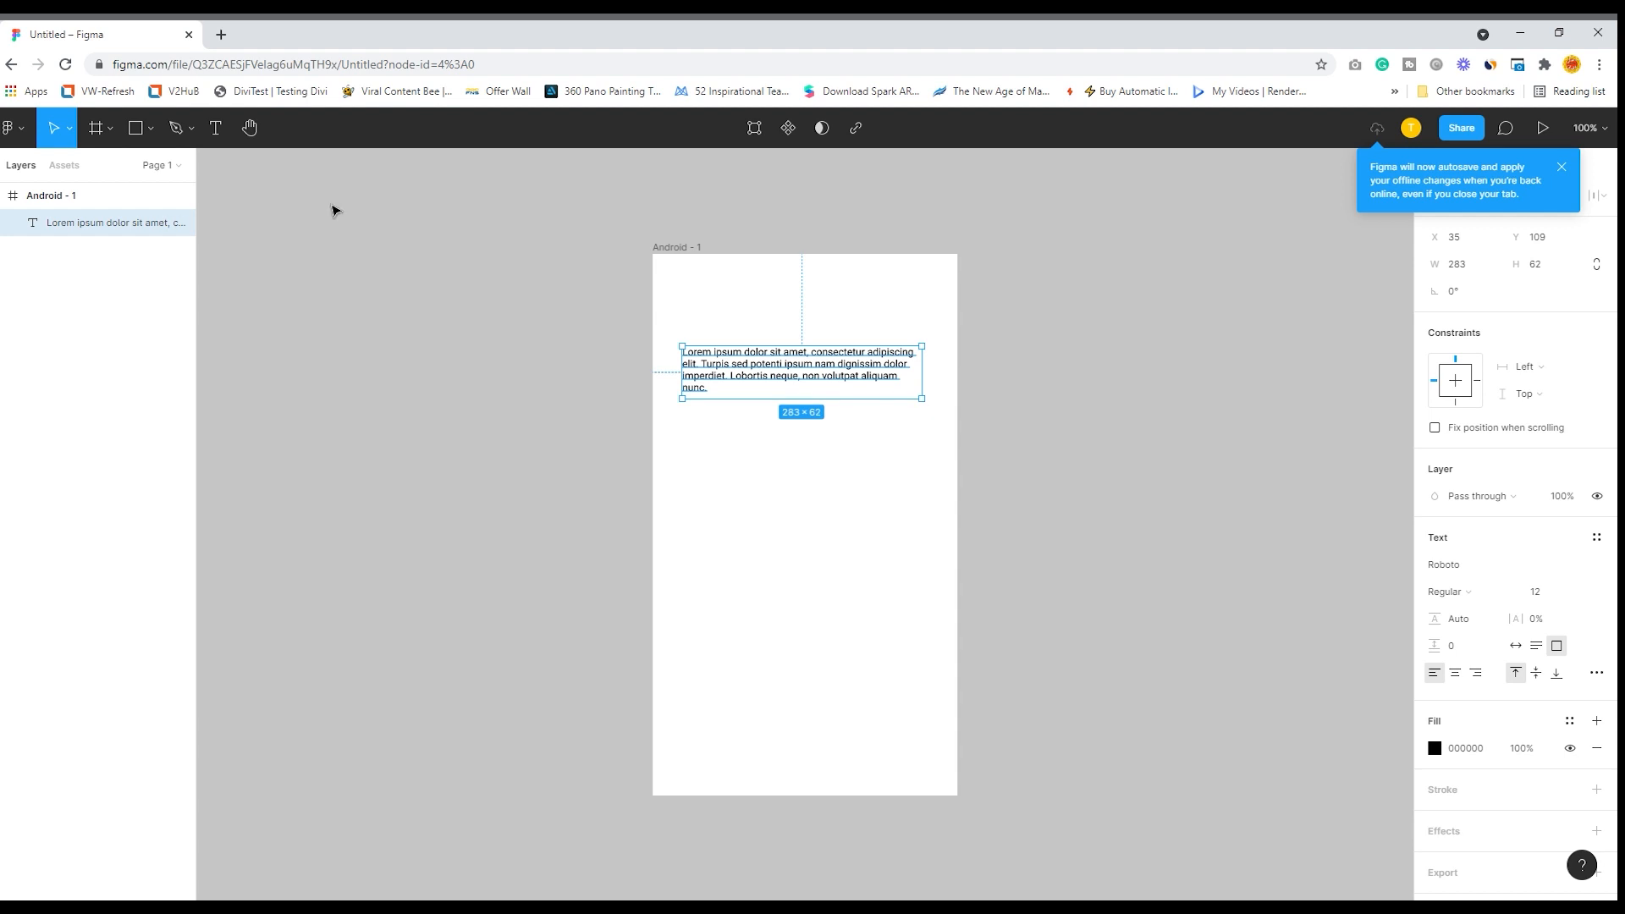
- Add a text box about 273 × 92 below the paragraph containing "This is Header Text"
left_click(215, 129)
left_click_drag(685, 427, 917, 506)
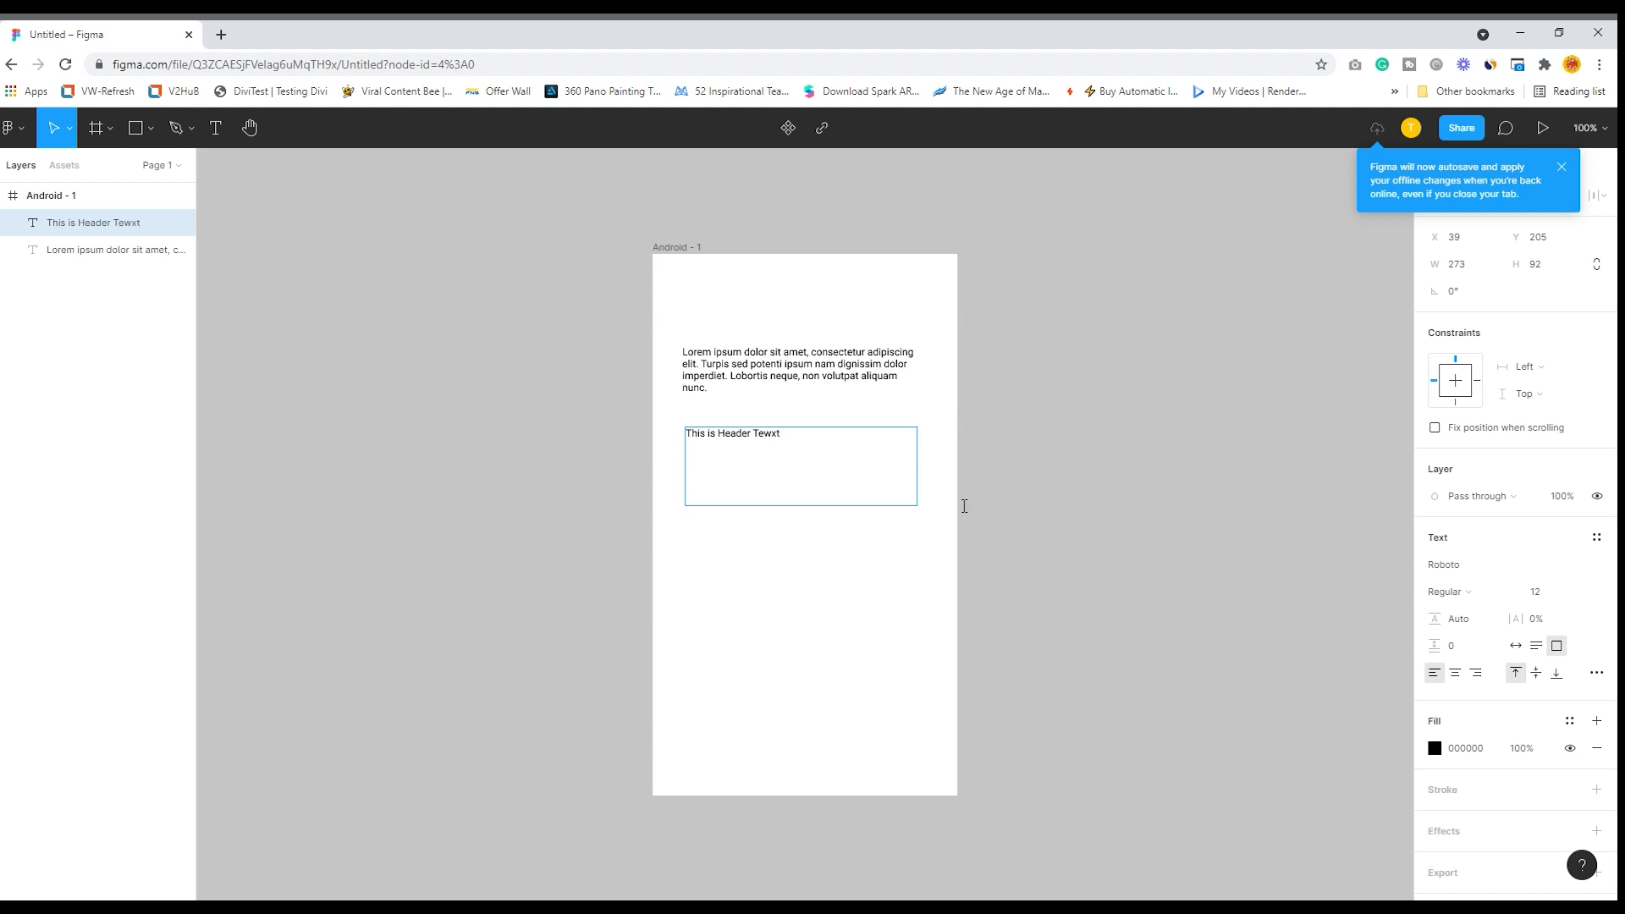
key("BackSpace")
- Change all of the header text to the Roboto Mono font at size 96
key("ctrl+a")
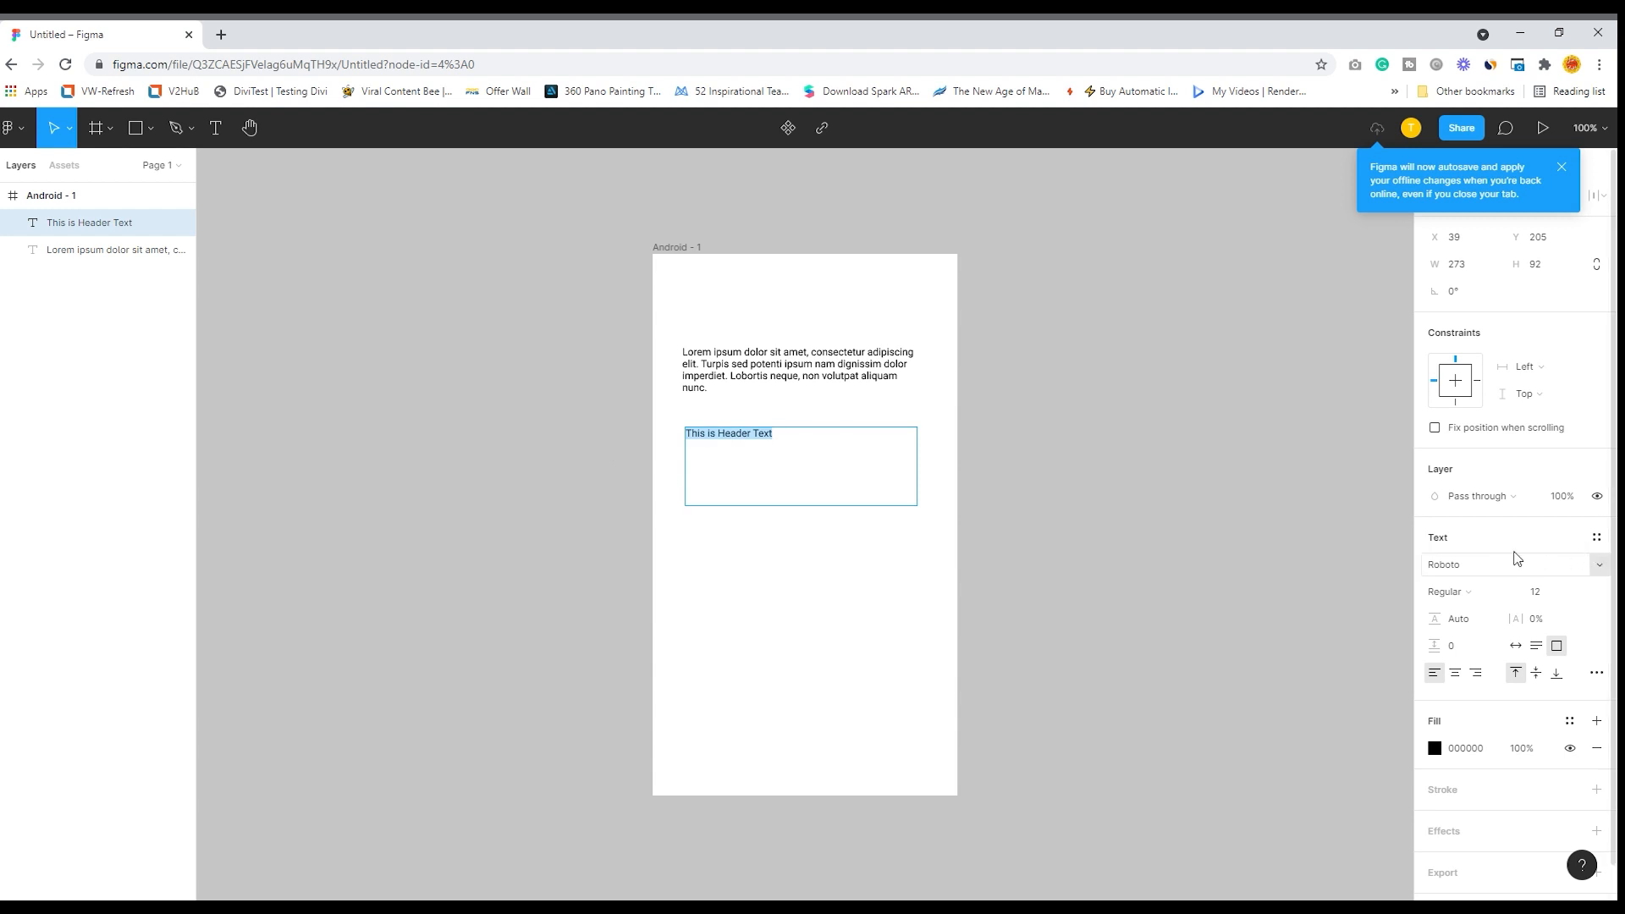
left_click(1598, 566)
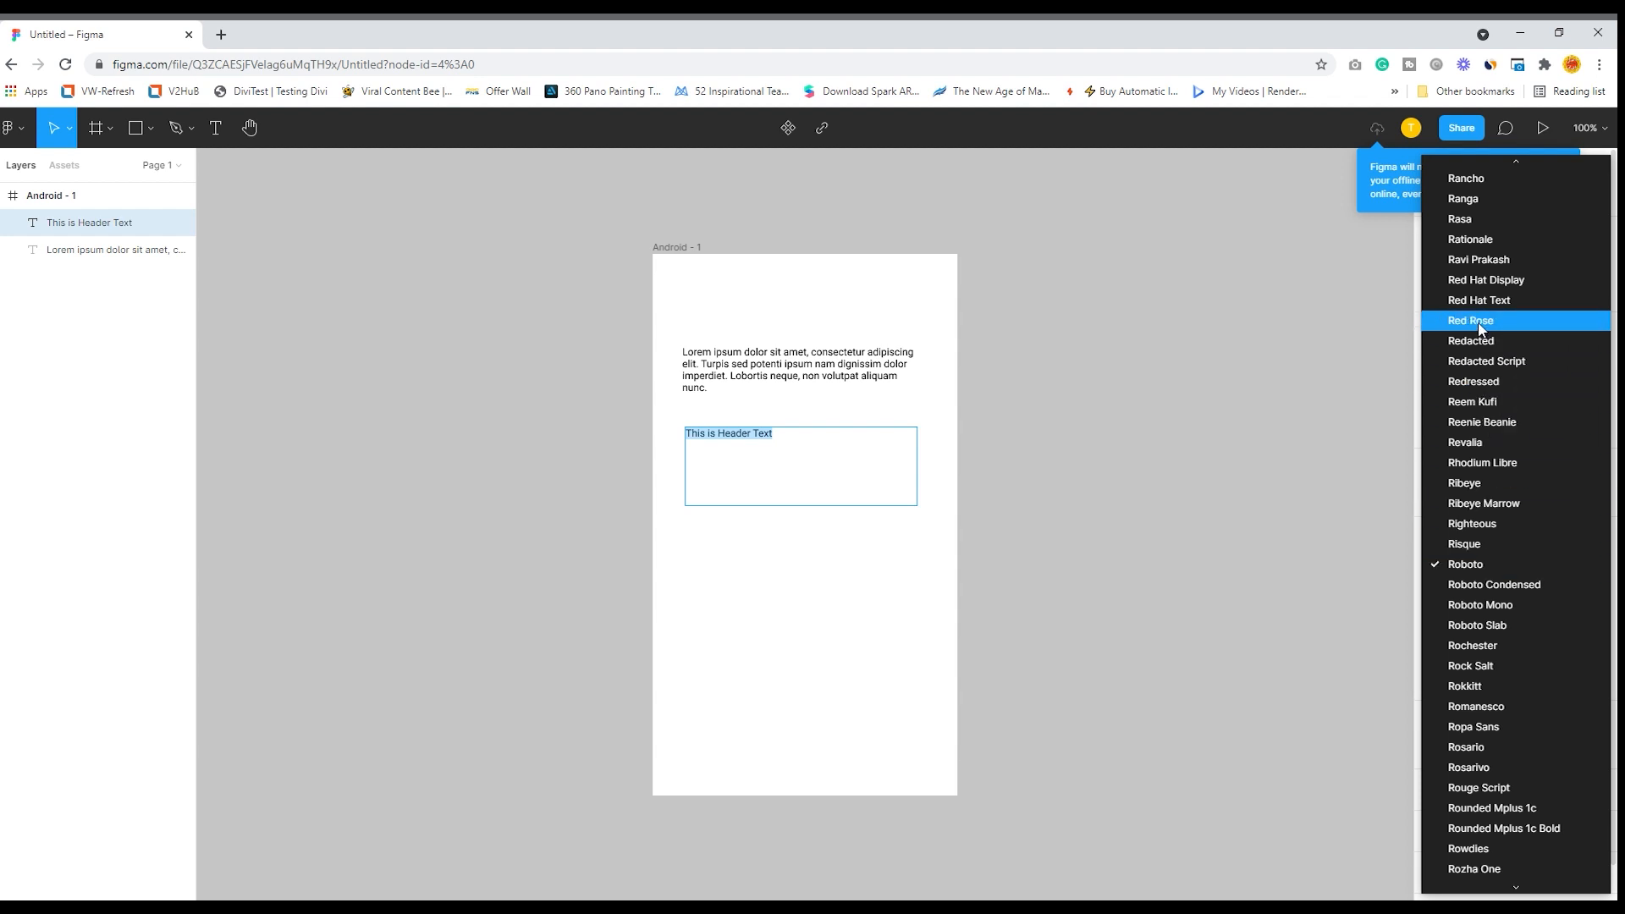
left_click(1489, 604)
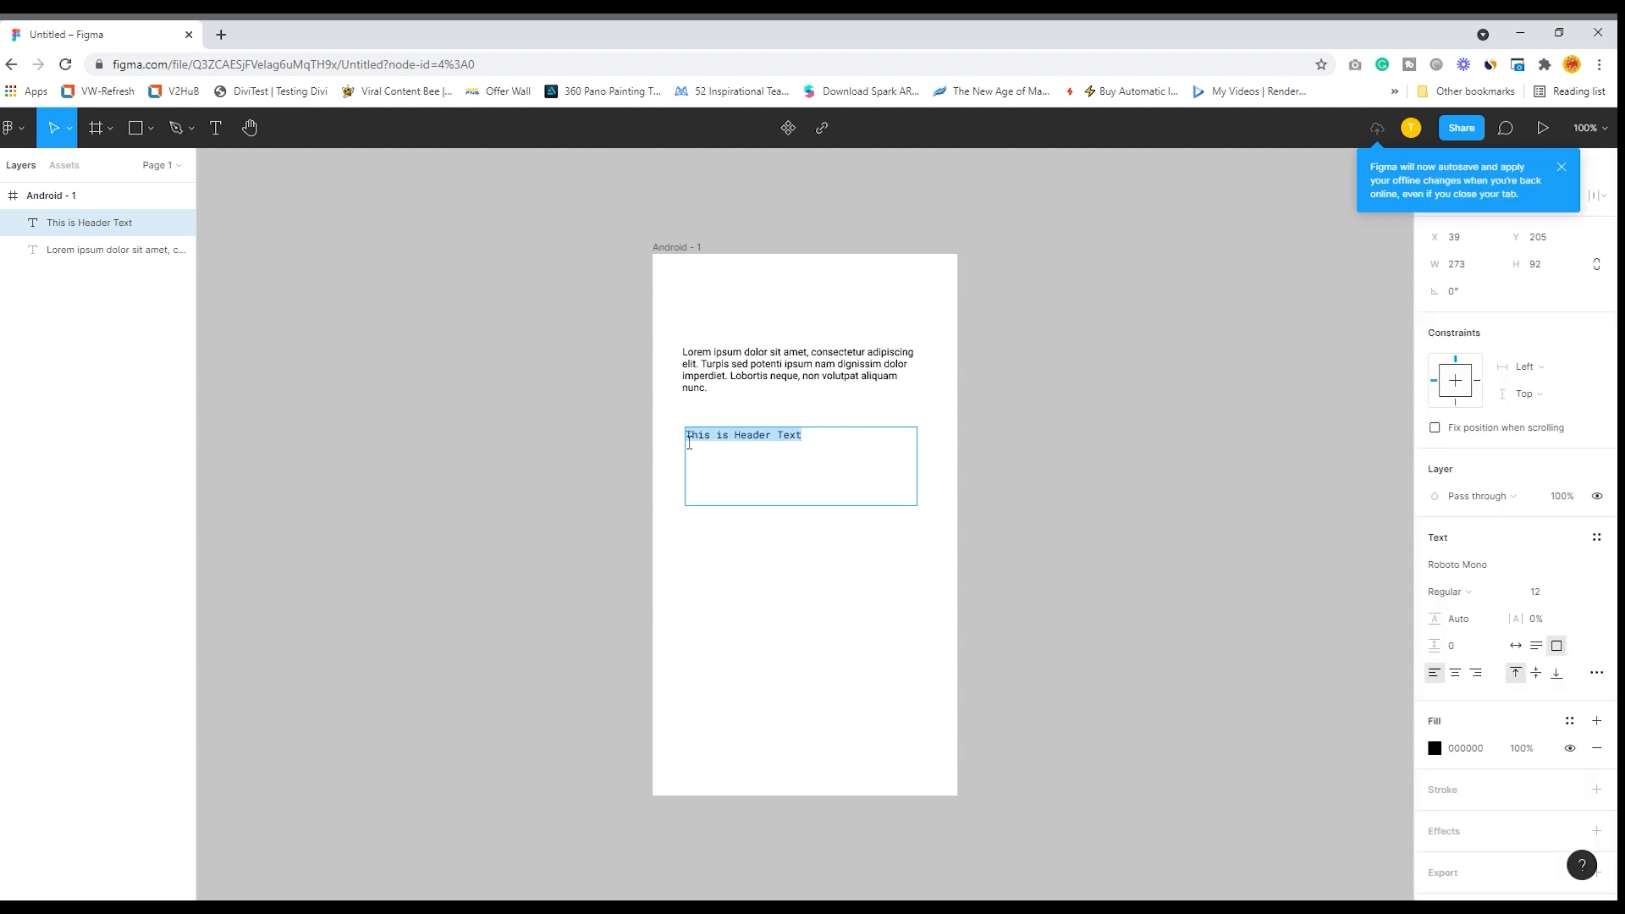
left_click(1579, 591)
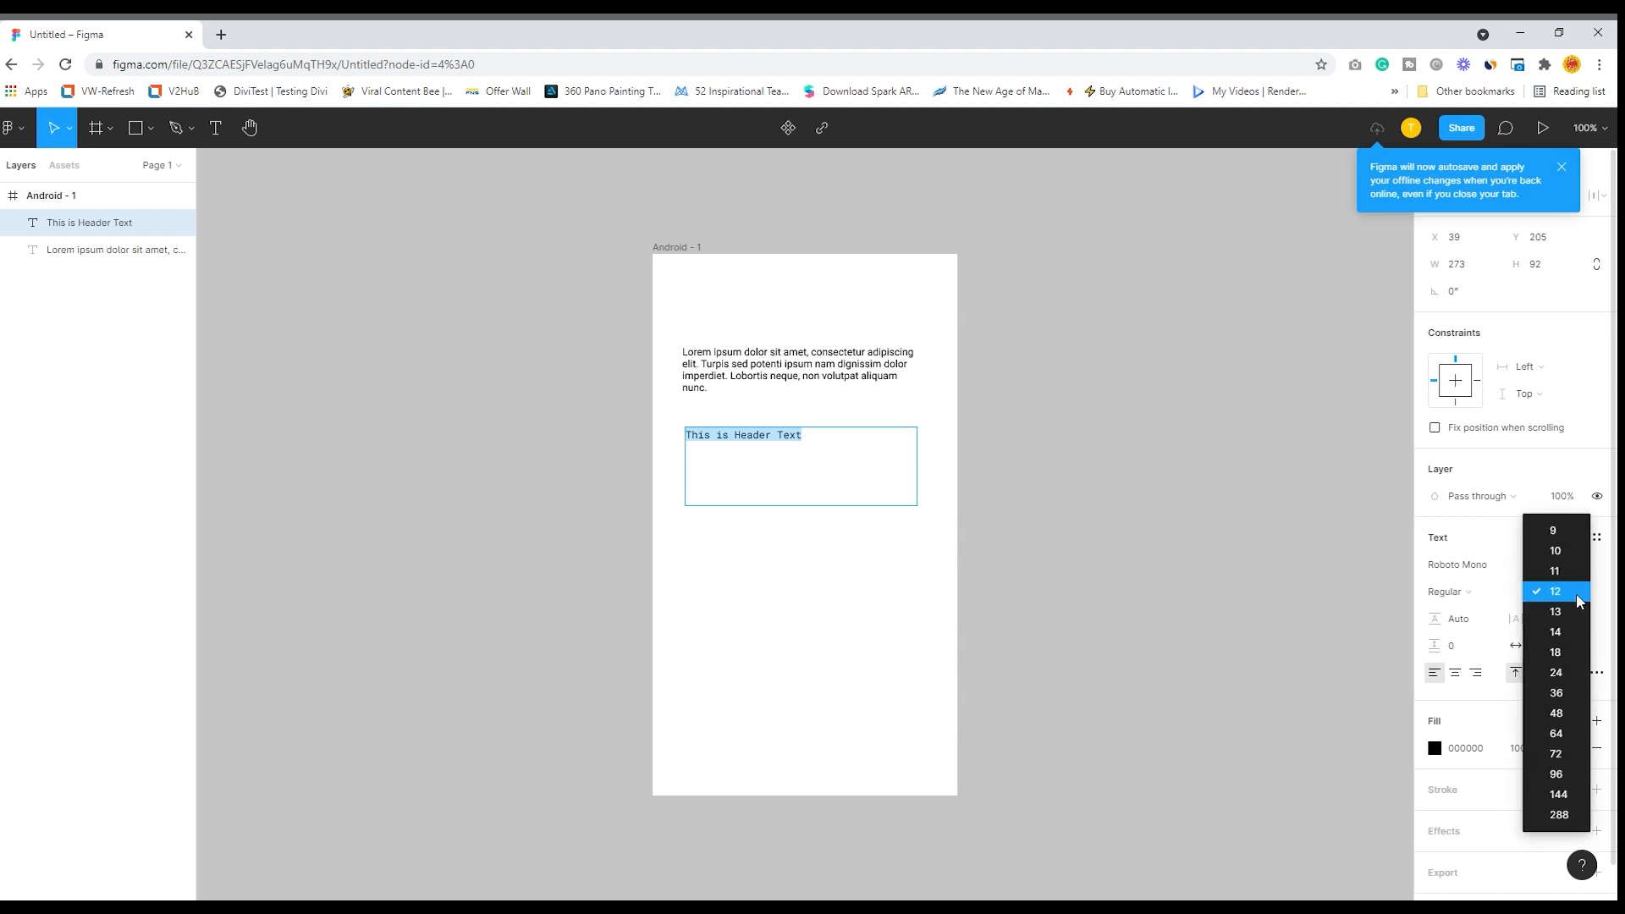
left_click(1564, 775)
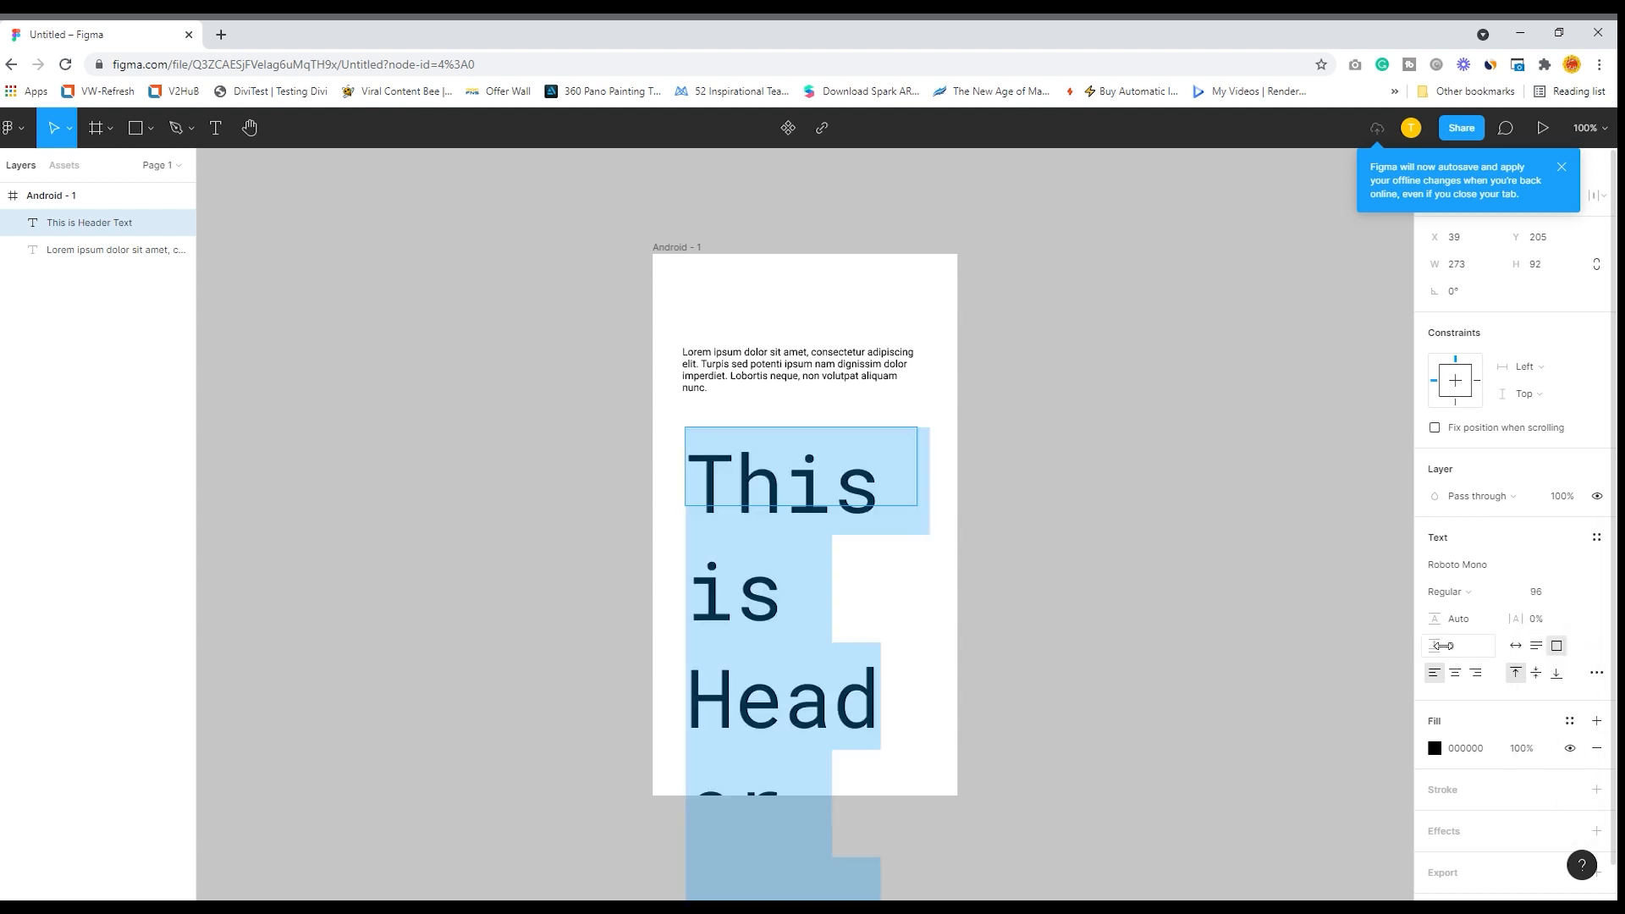
- Reduce the header text's line height to 75.4%
left_click_drag(1436, 646, 1390, 642)
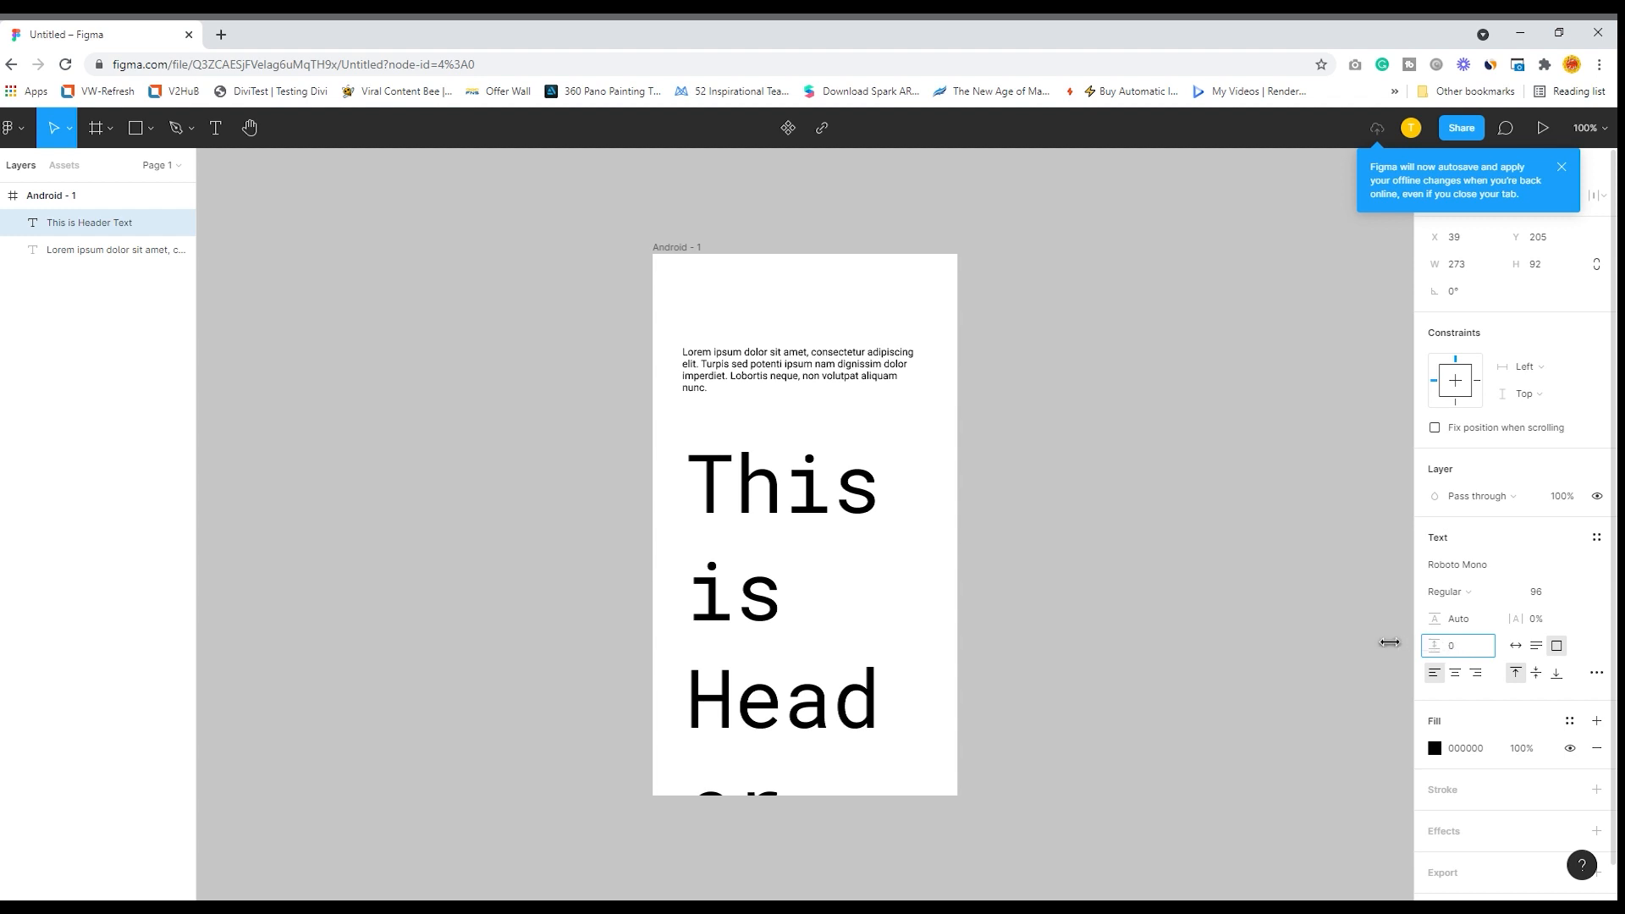
left_click(1457, 618)
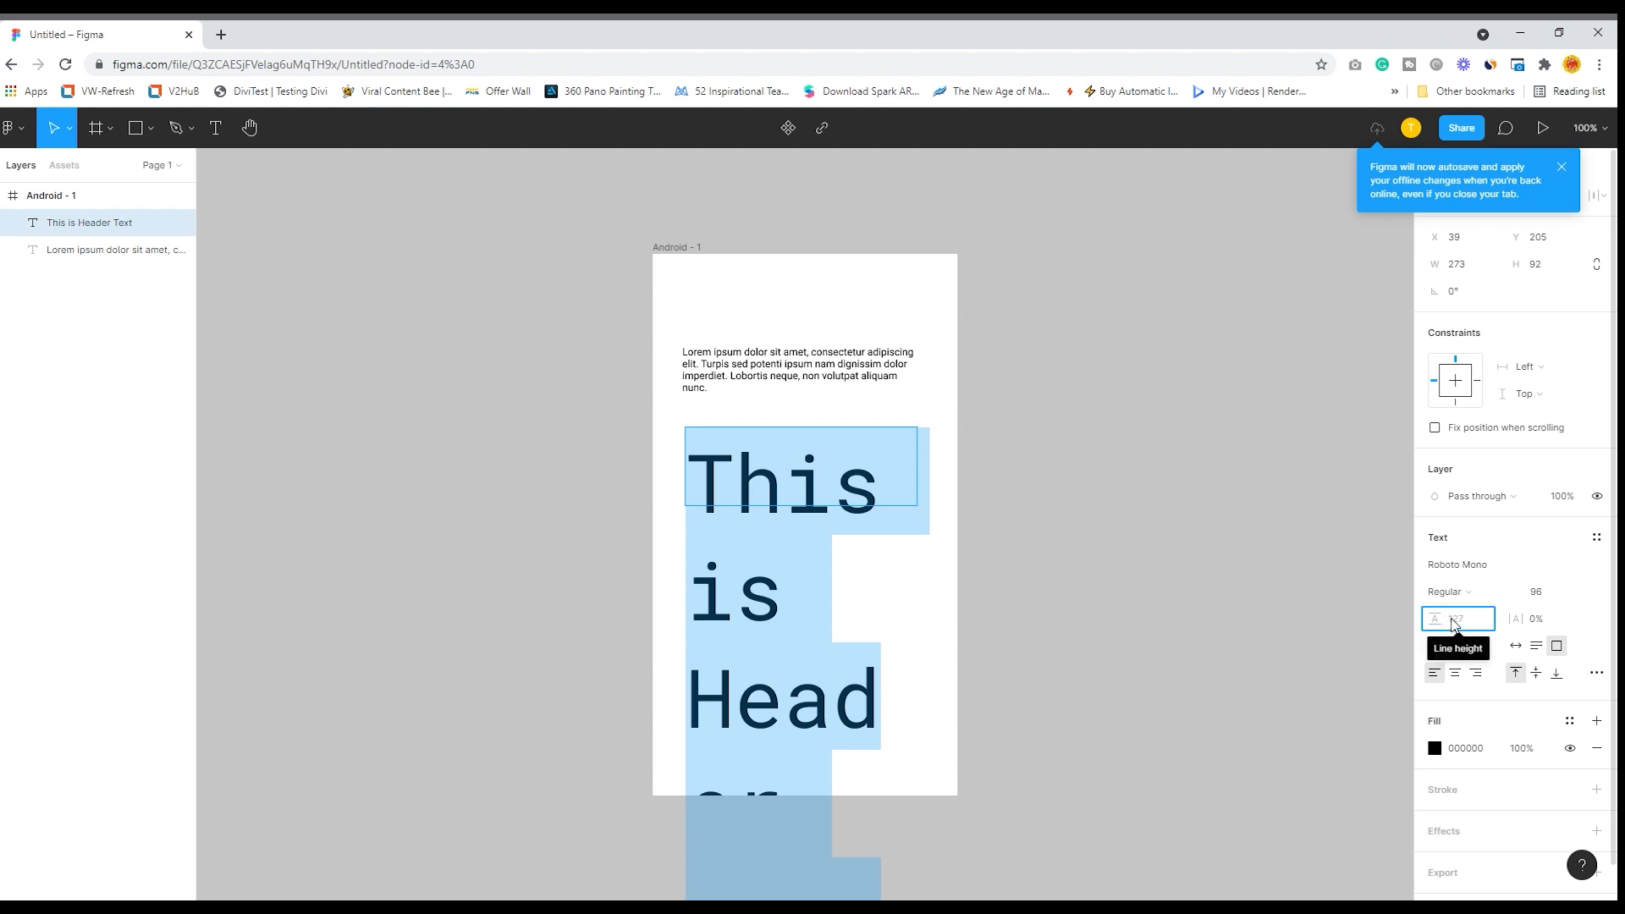
left_click_drag(1447, 618, 1344, 628)
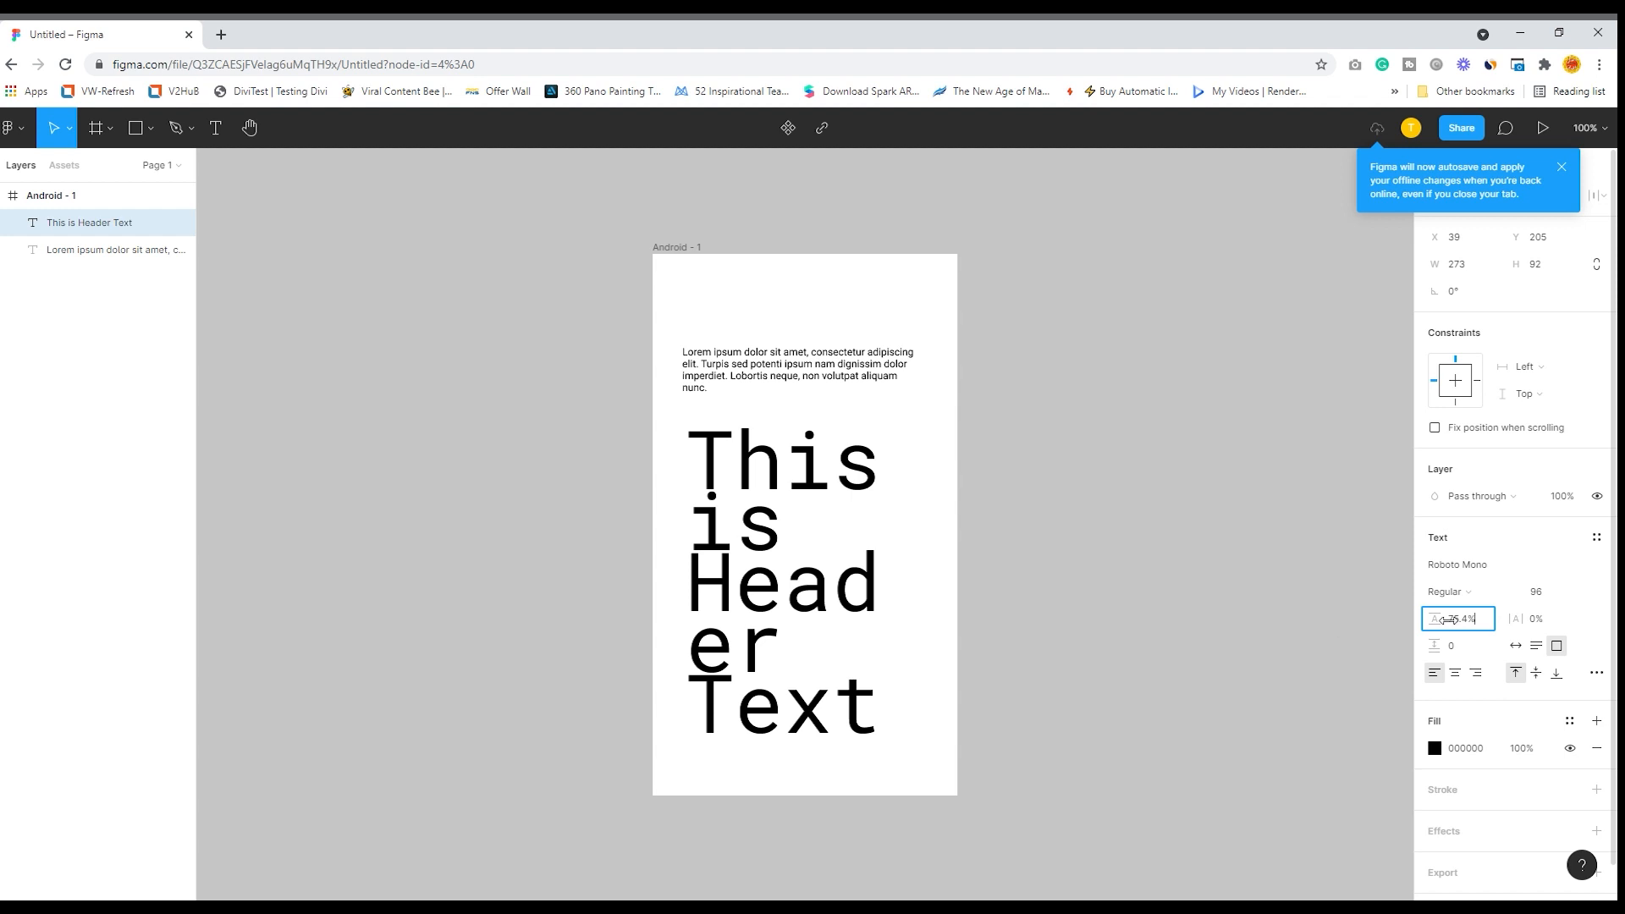
- Set the font size of the whole header text to 72
double_click(859, 595)
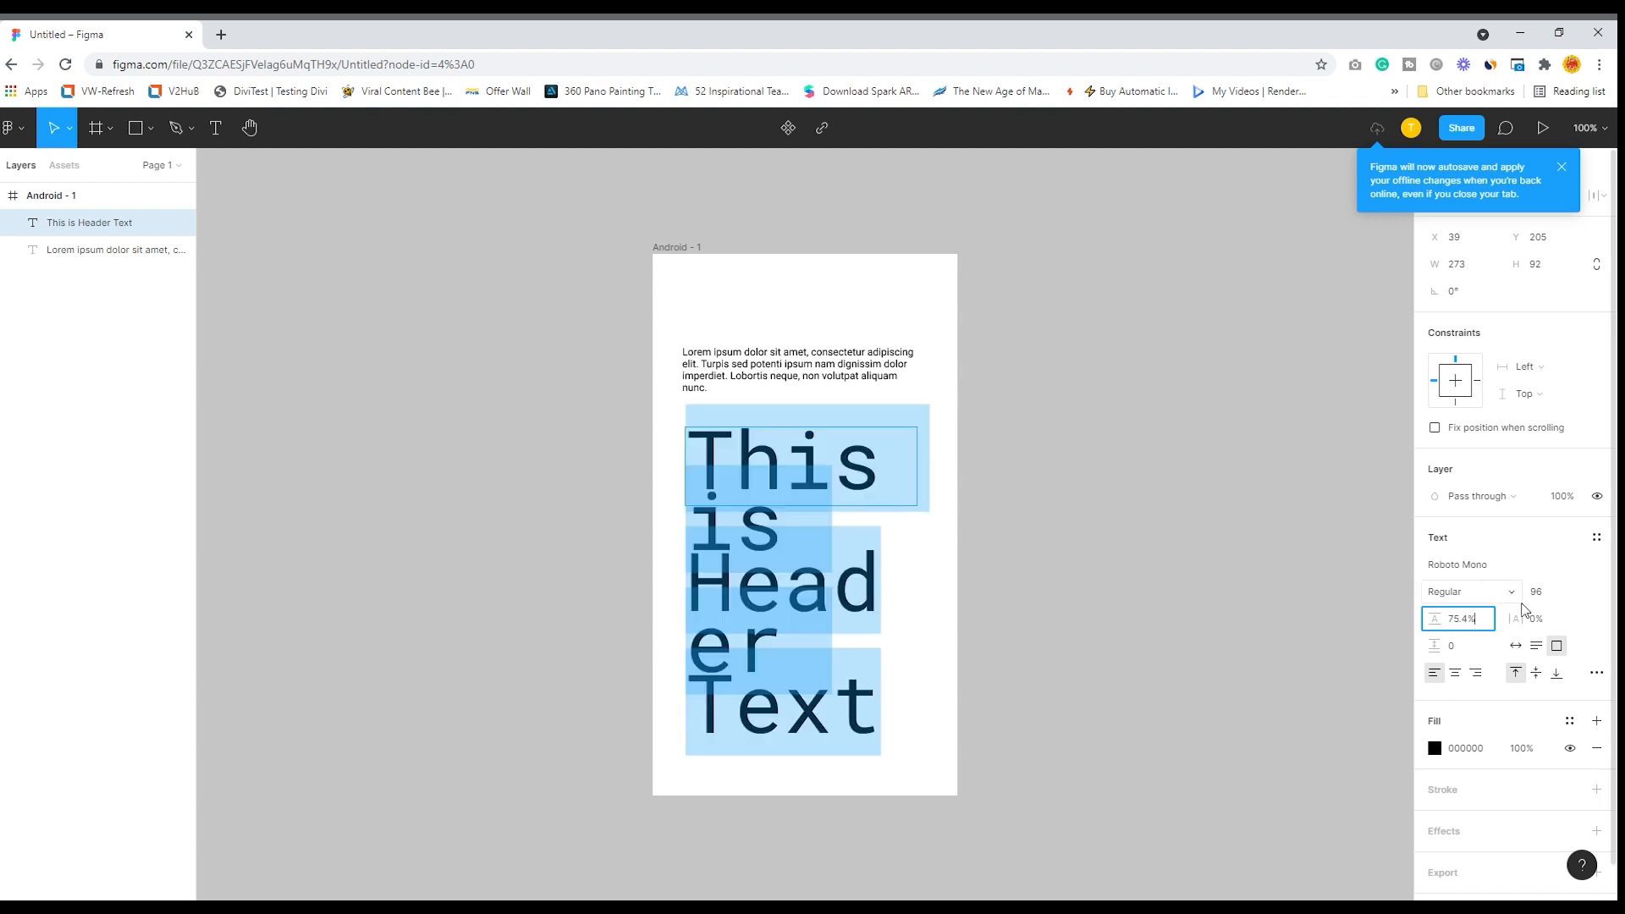
left_click(1580, 592)
left_click(1574, 572)
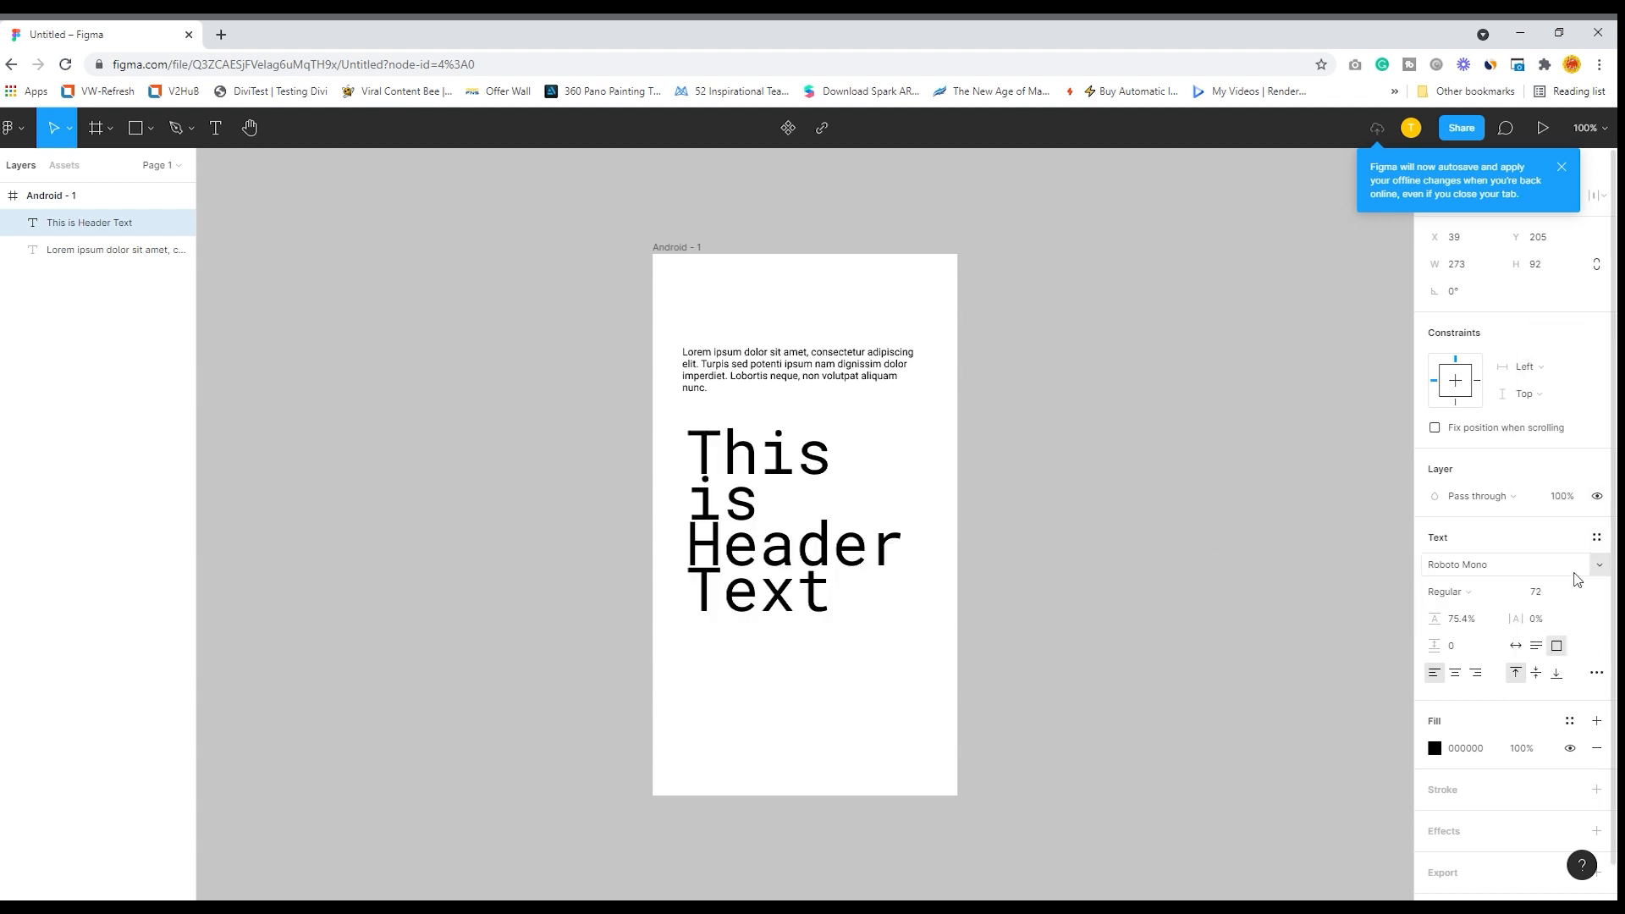
- Resize the header text box to about 301 × 241 and move it closer beneath the paragraph, at about X 35, Y 183
key("Escape")
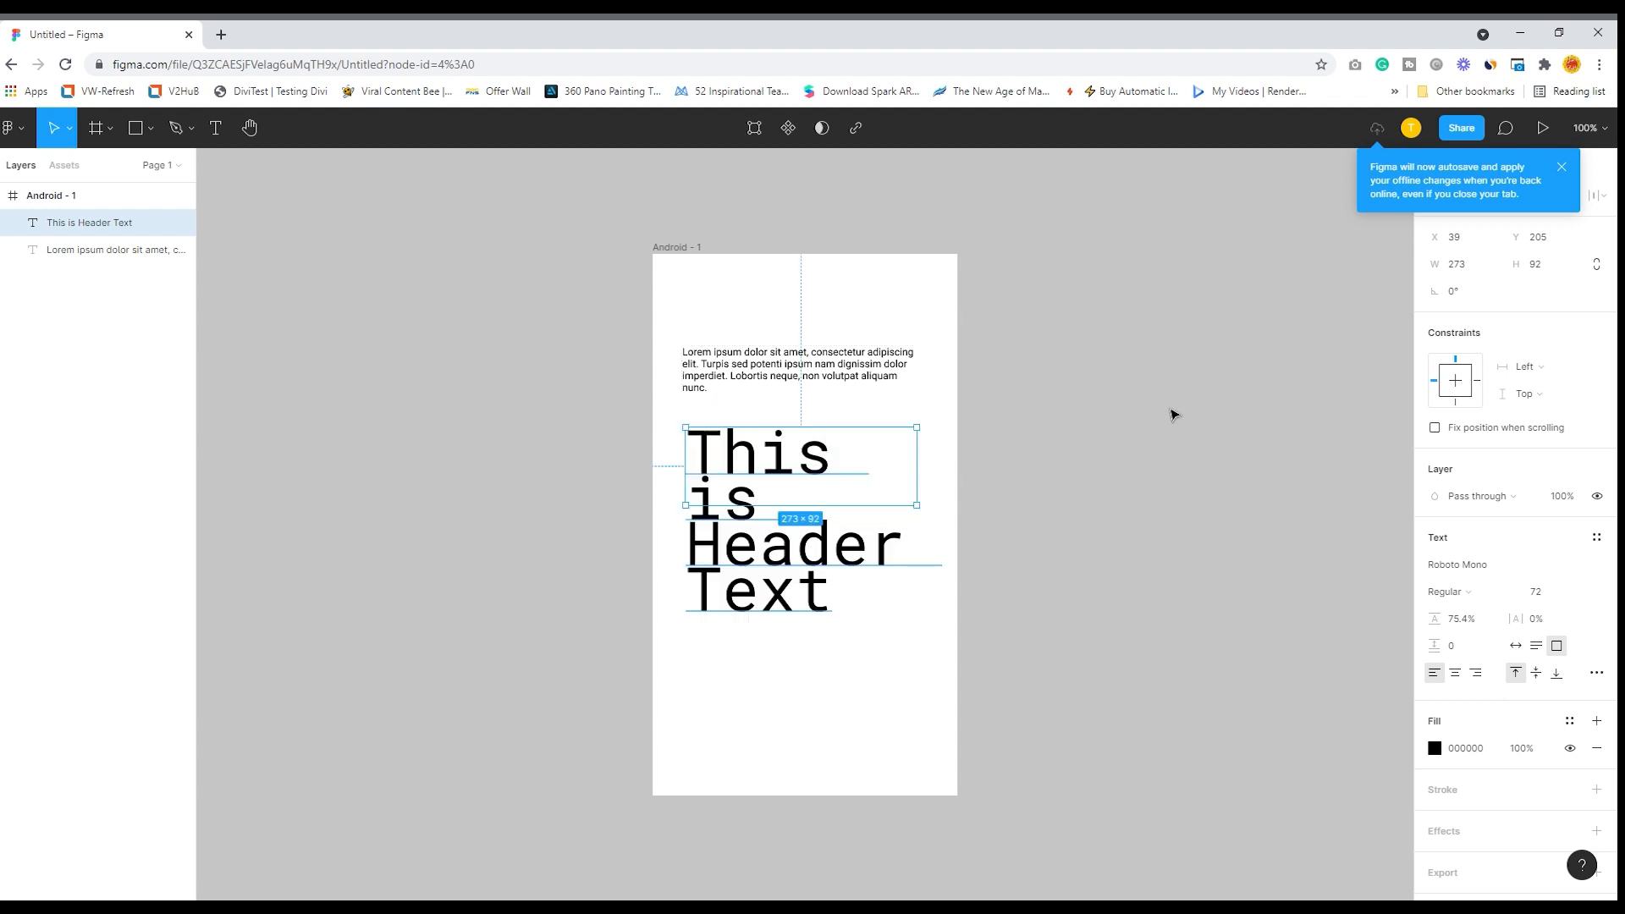
left_click_drag(809, 505, 808, 631)
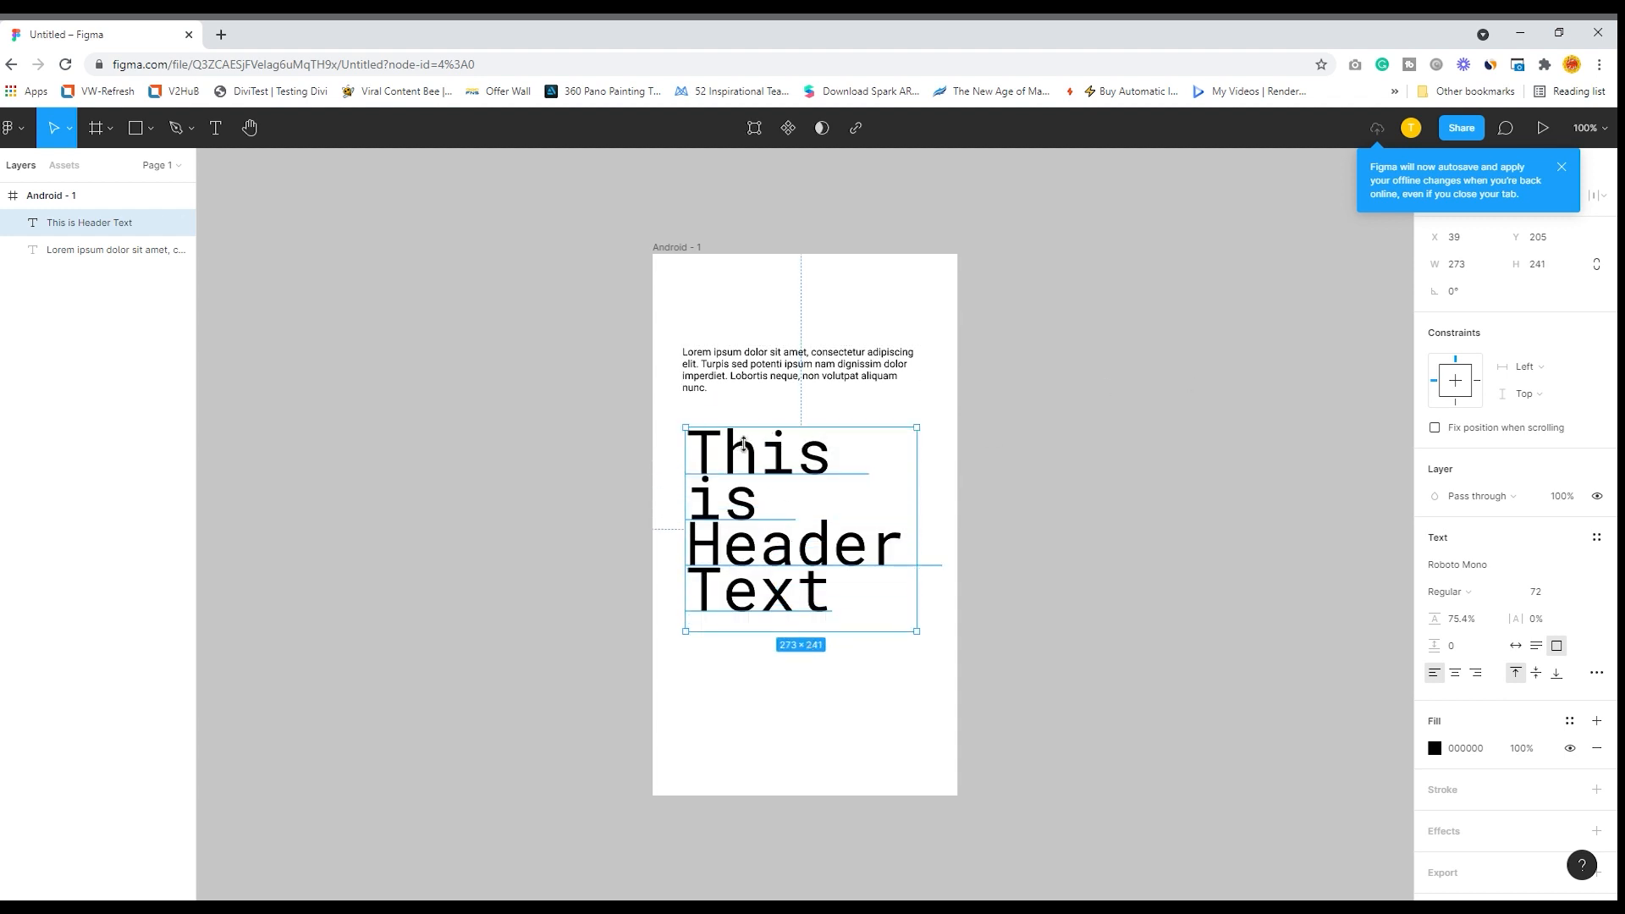
left_click_drag(738, 461, 733, 442)
left_click(1116, 413)
left_click(818, 550)
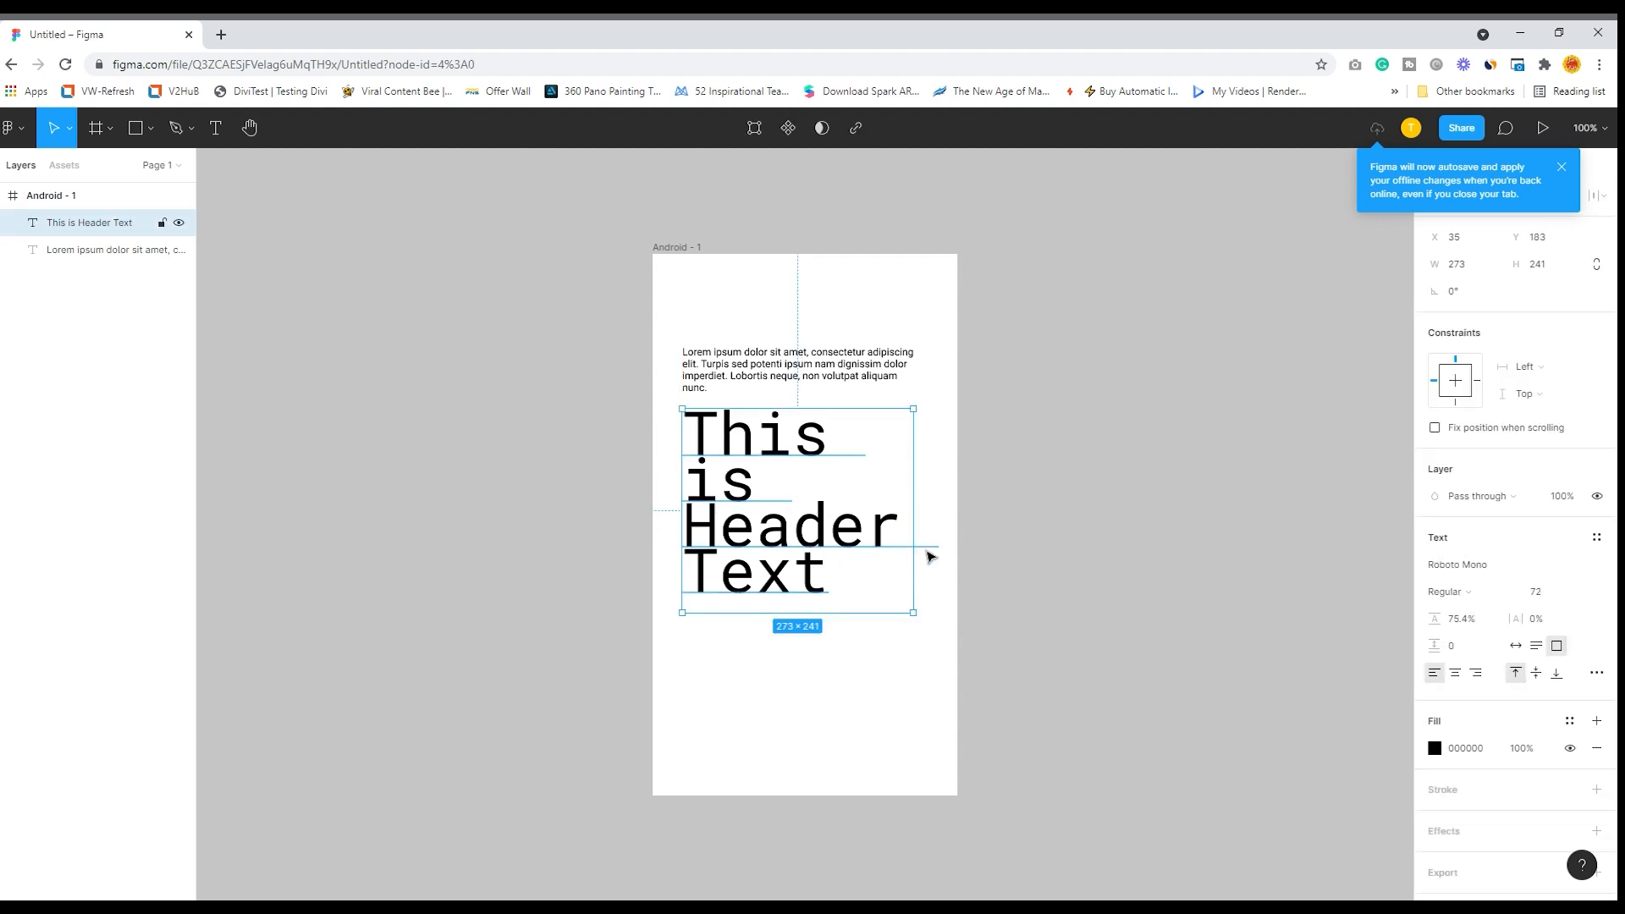
left_click_drag(914, 559, 950, 560)
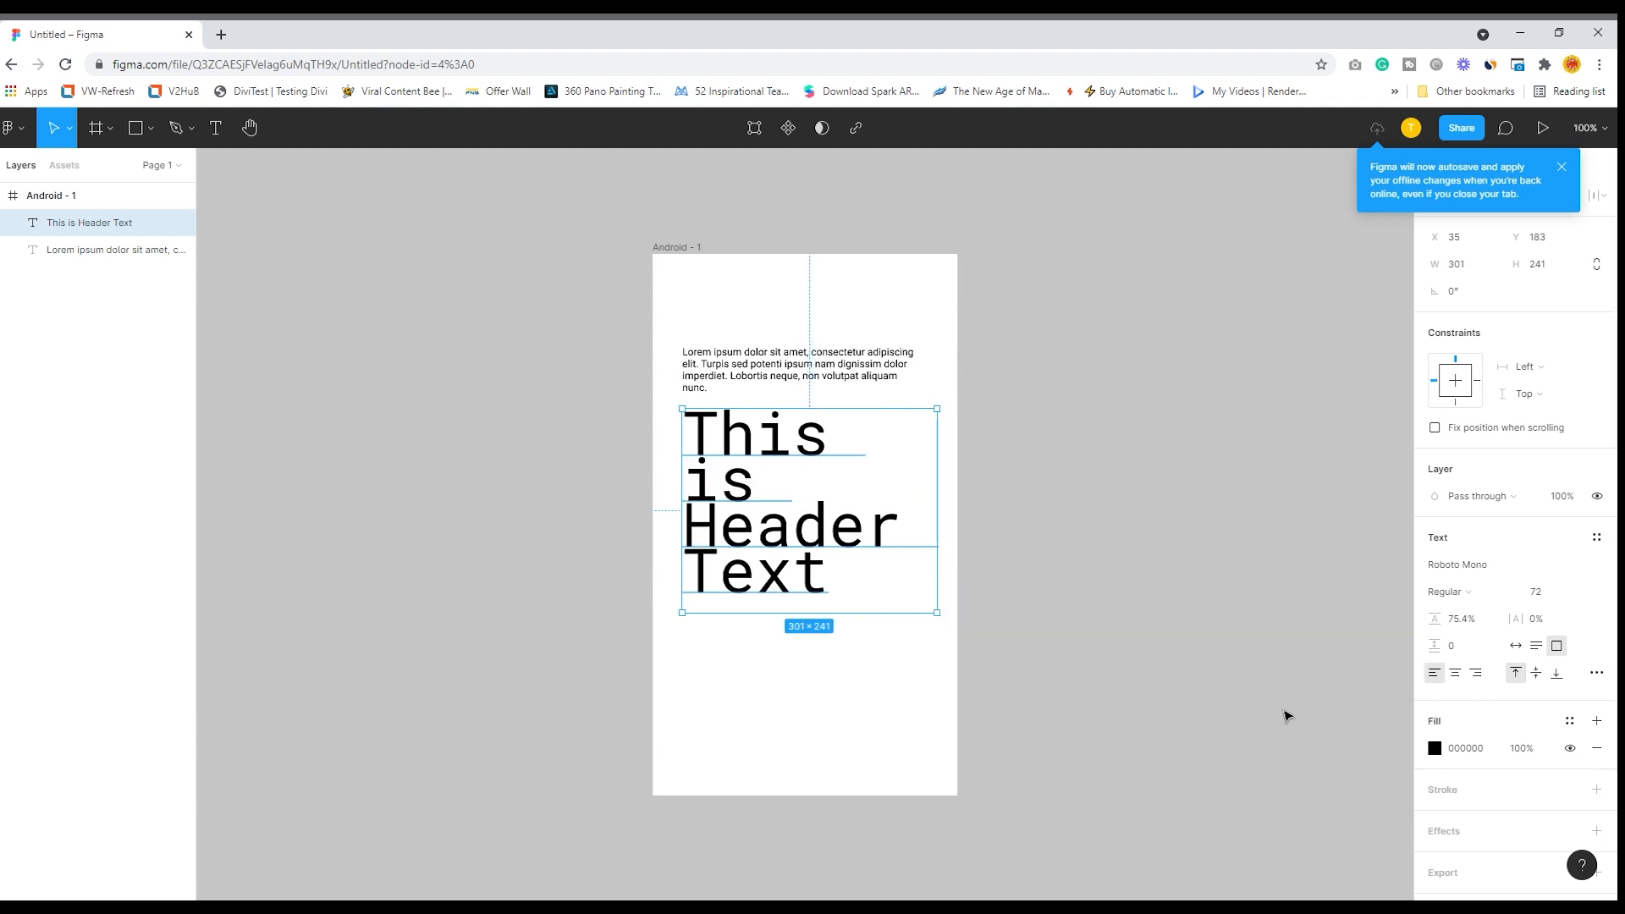
- Change the header text's fill colour to dark red B20A0A
left_click(1436, 752)
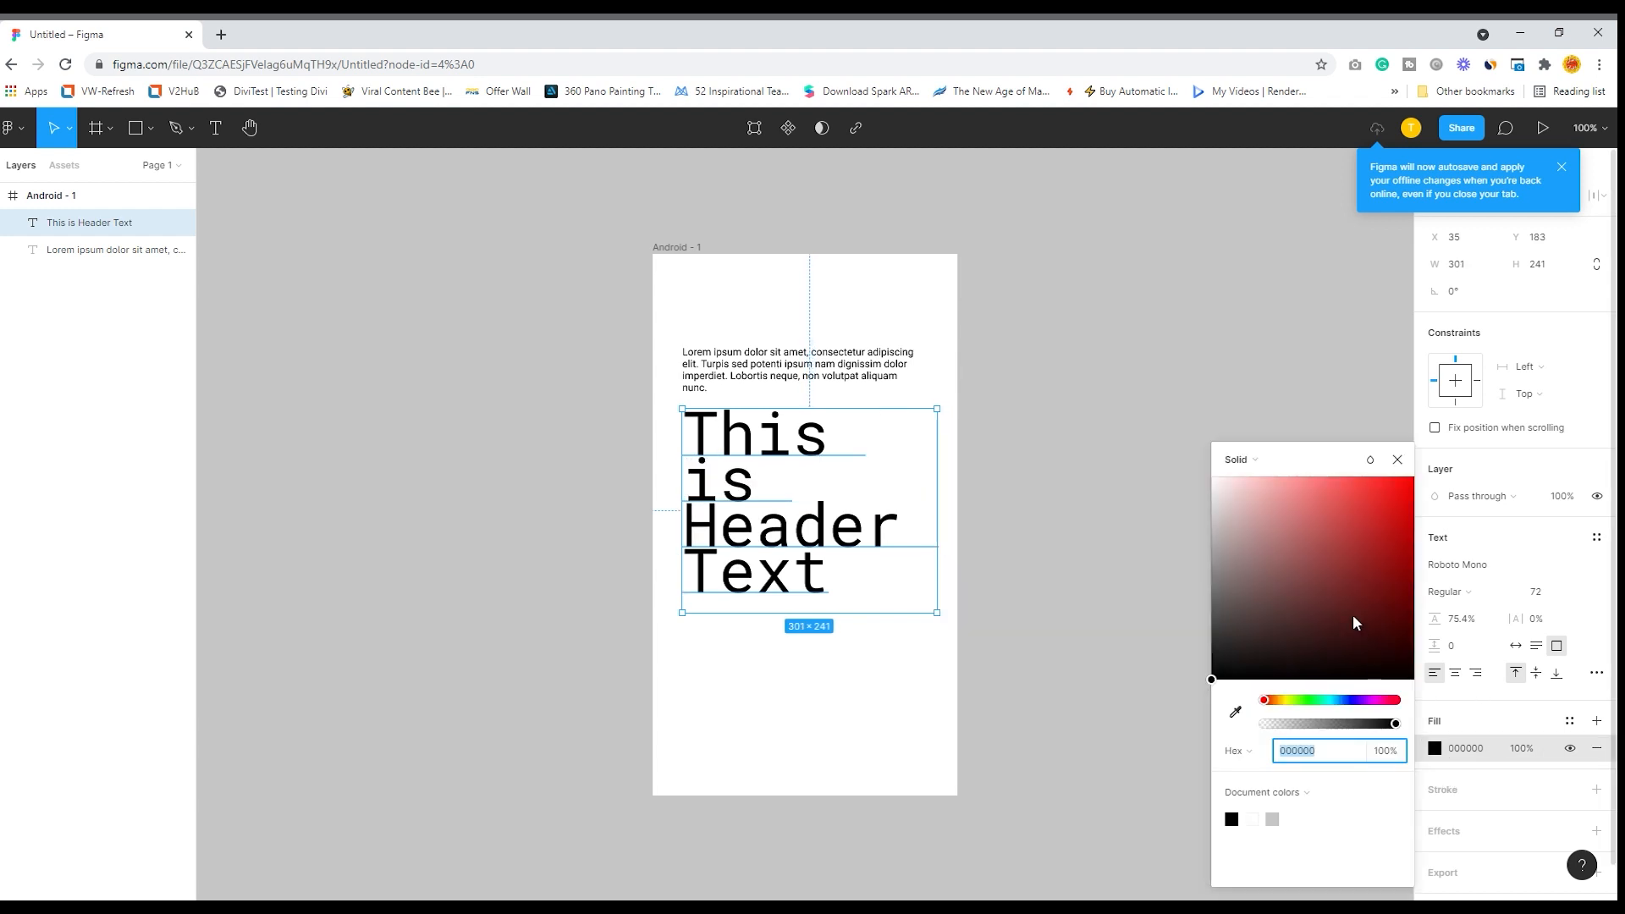
left_click(1403, 539)
left_click(1114, 531)
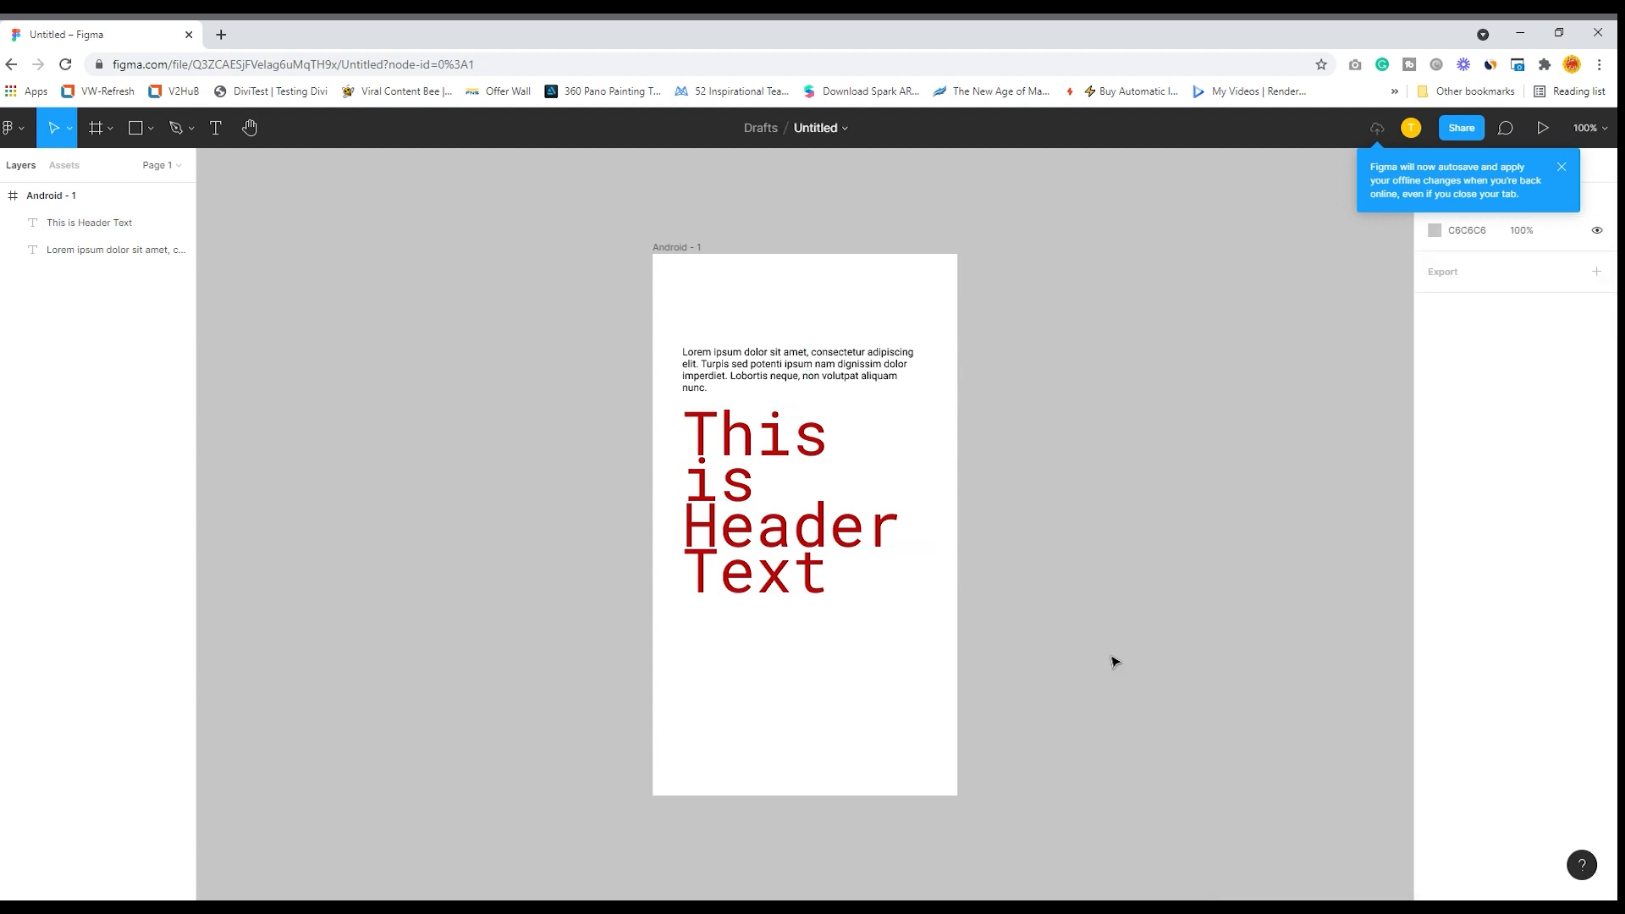
- Reduce the header text box's height to about 234 and deselect it
left_click(839, 542)
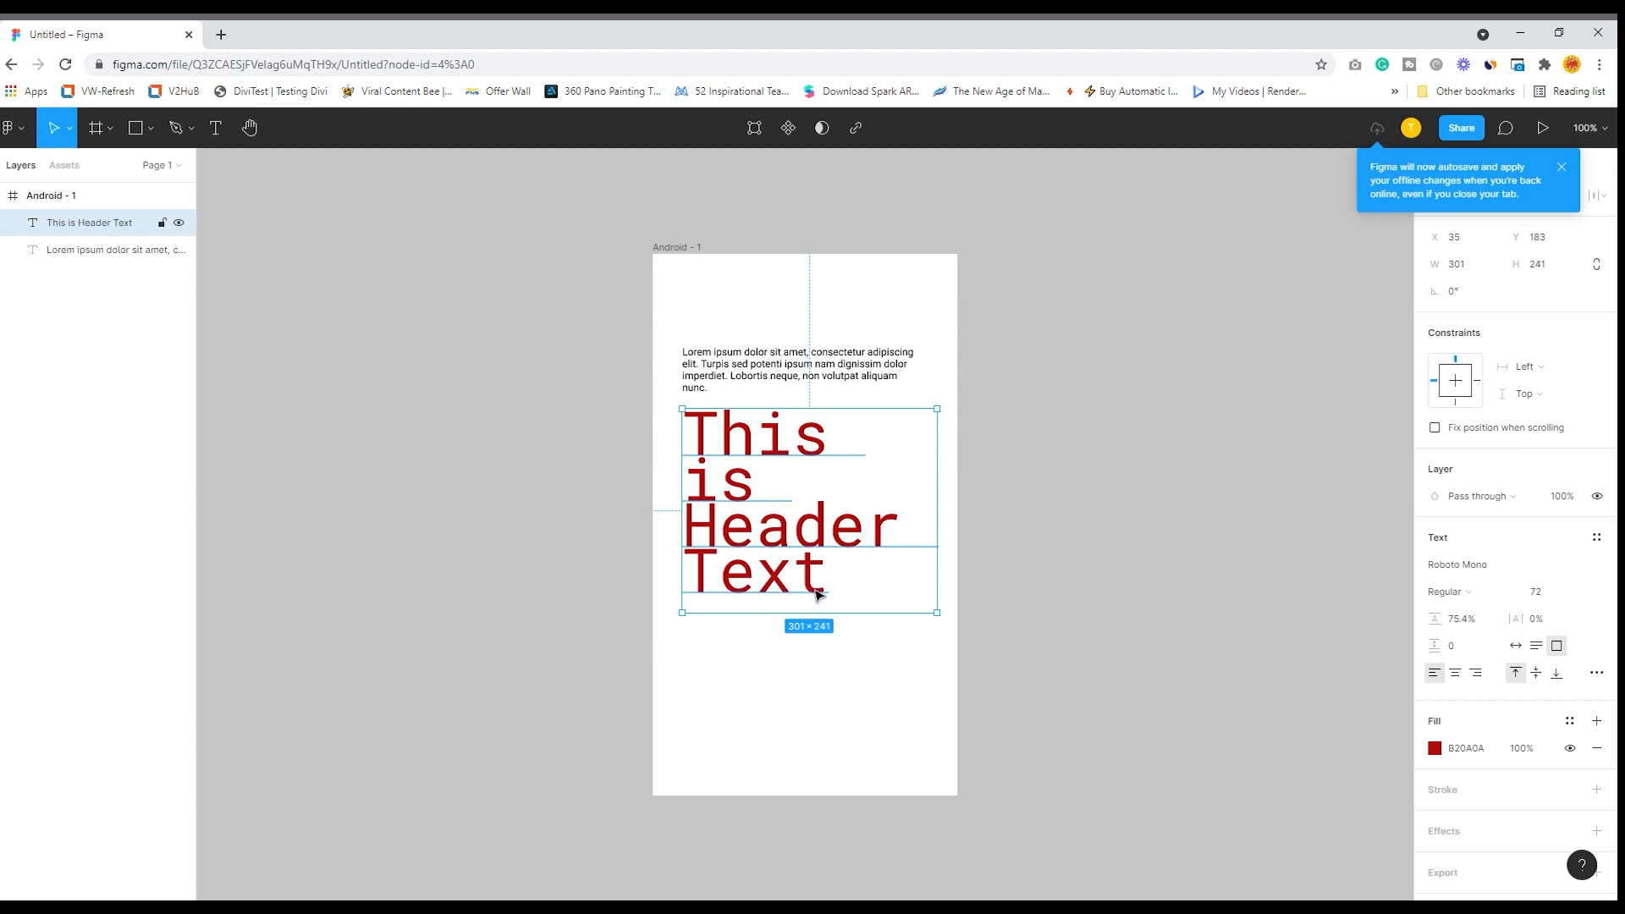
mouse_move(748, 625)
left_mouse_down()
mouse_move(733, 672)
mouse_move(754, 620)
left_mouse_up()
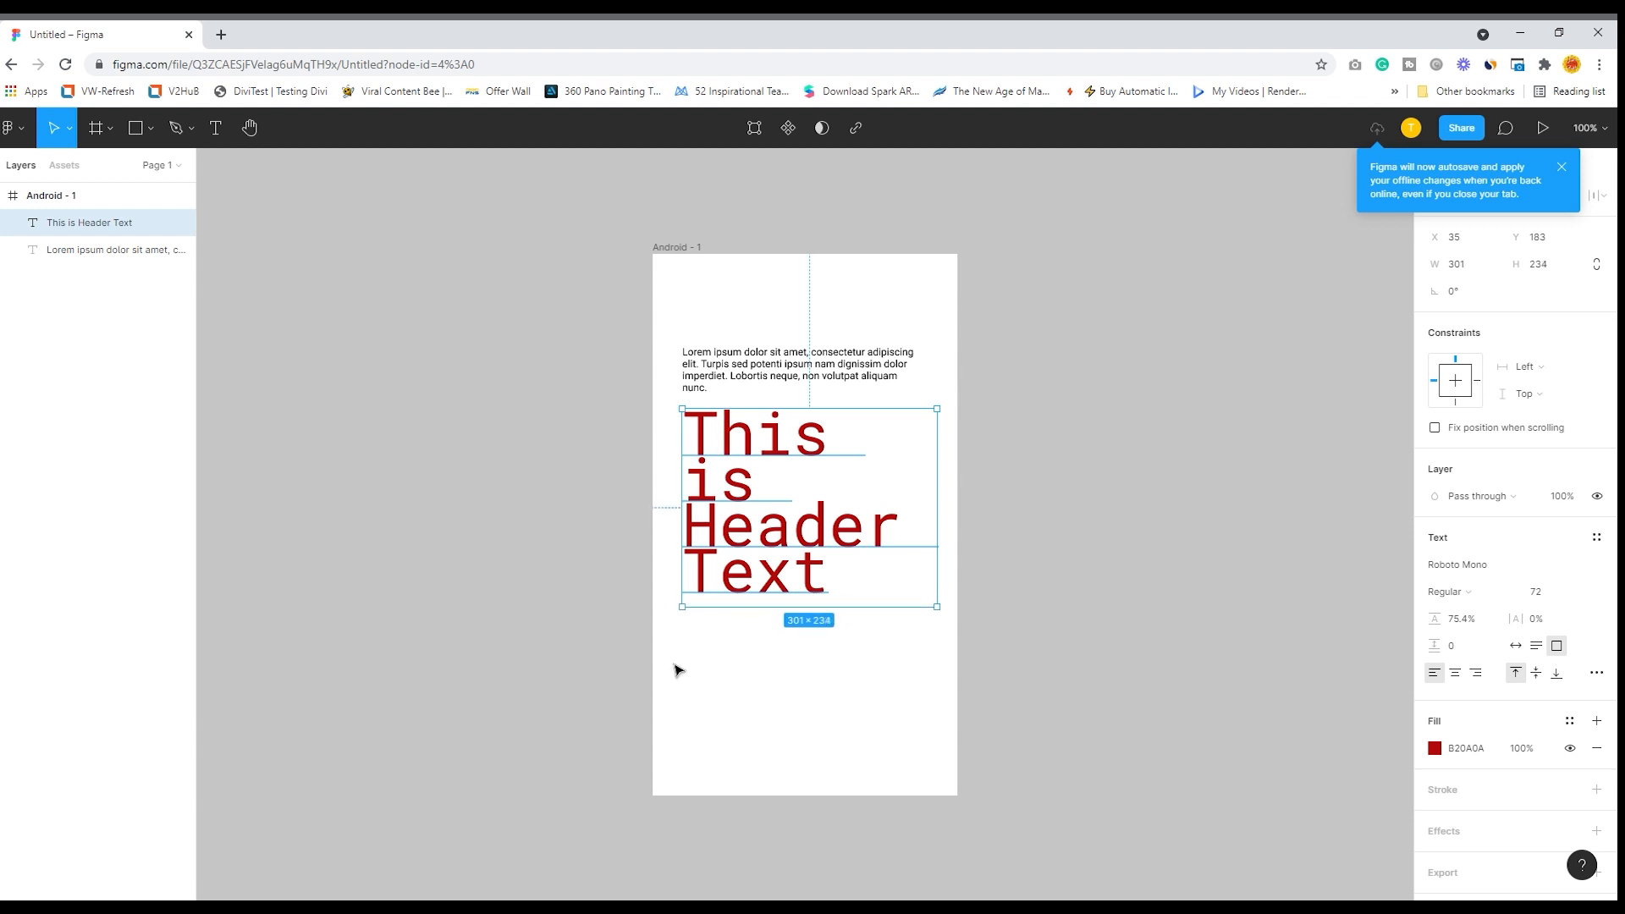
left_click(544, 265)
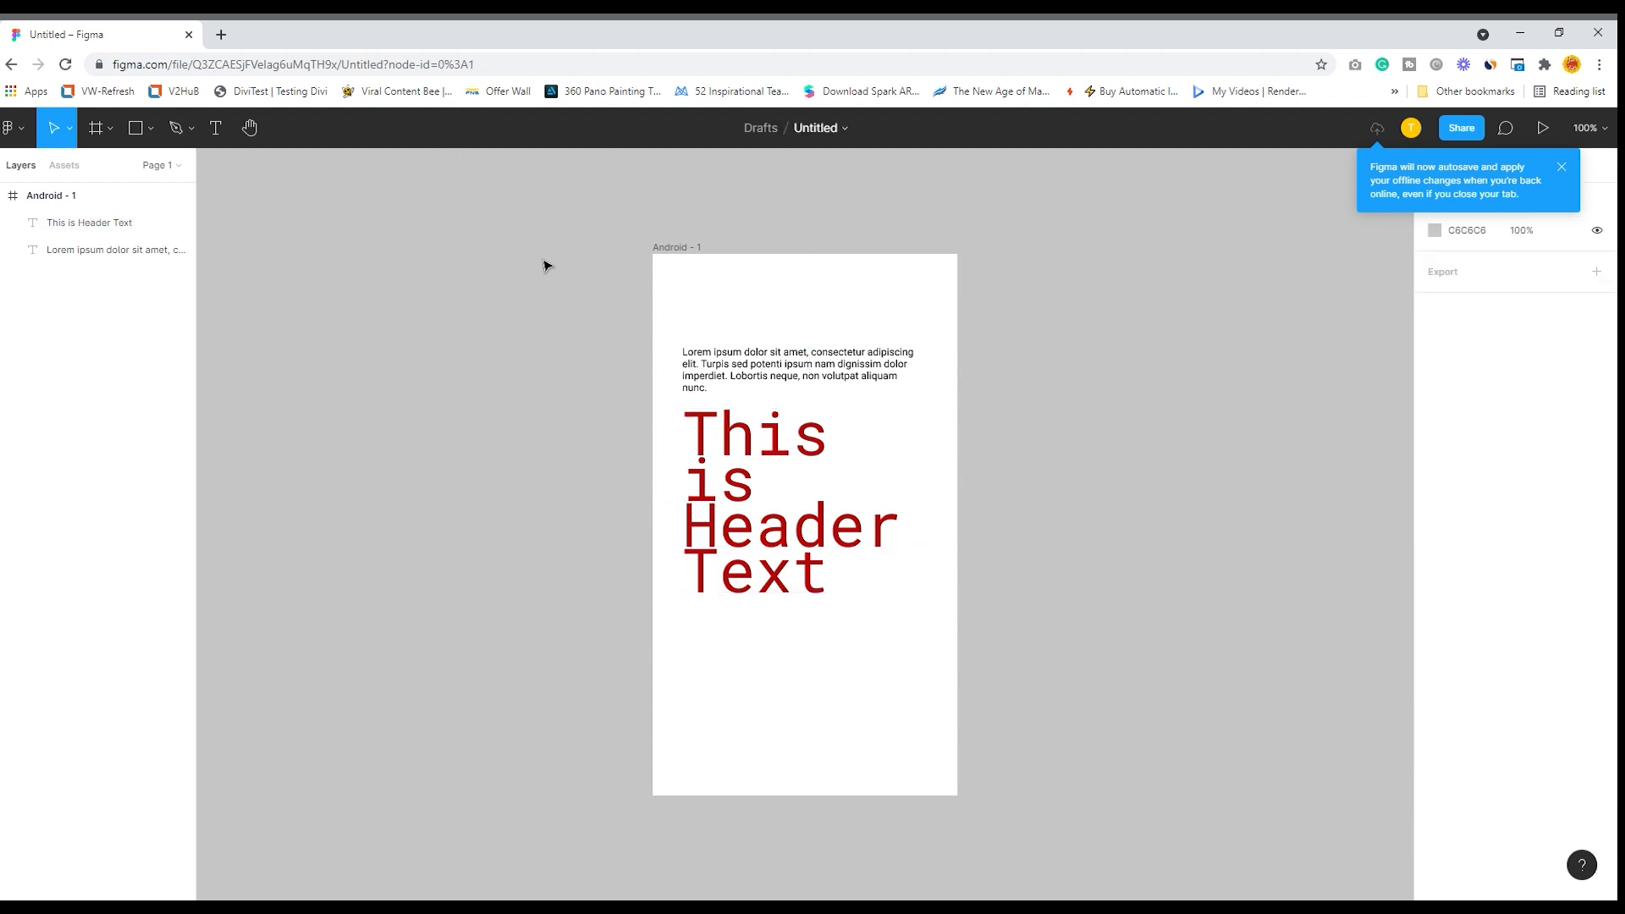
- Delete both the paragraph and the header text from the Android frame
left_click(251, 135)
left_click_drag(518, 377, 254, 341)
left_click_drag(605, 298, 447, 280)
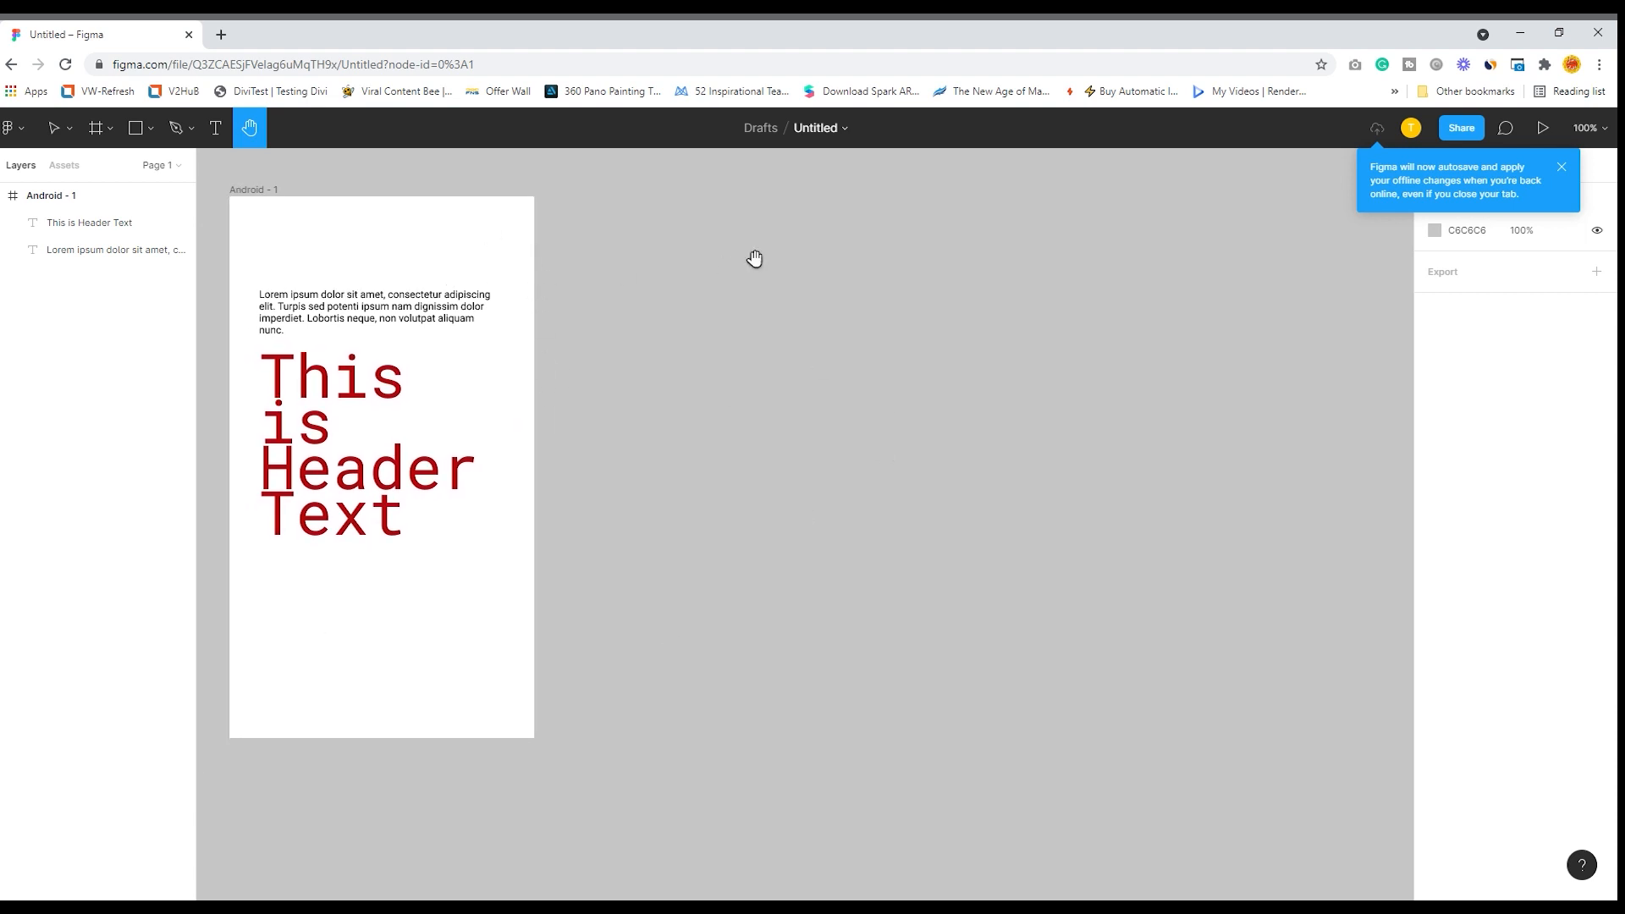
mouse_move(399, 275)
left_mouse_down()
mouse_move(461, 268)
mouse_move(398, 279)
left_mouse_up()
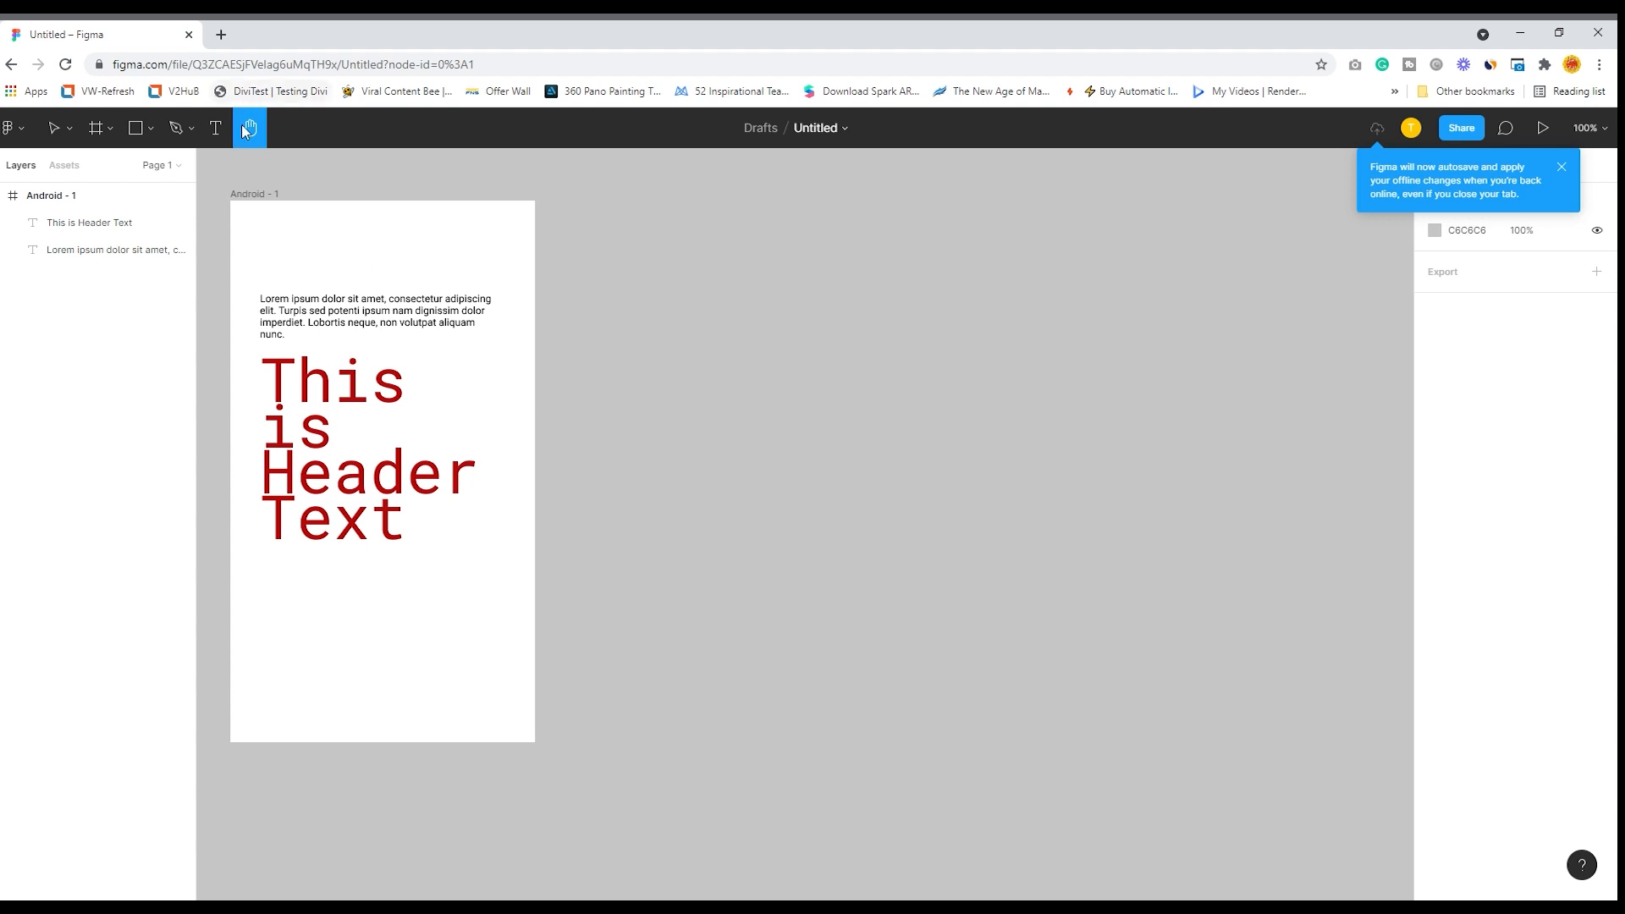
left_click(64, 129)
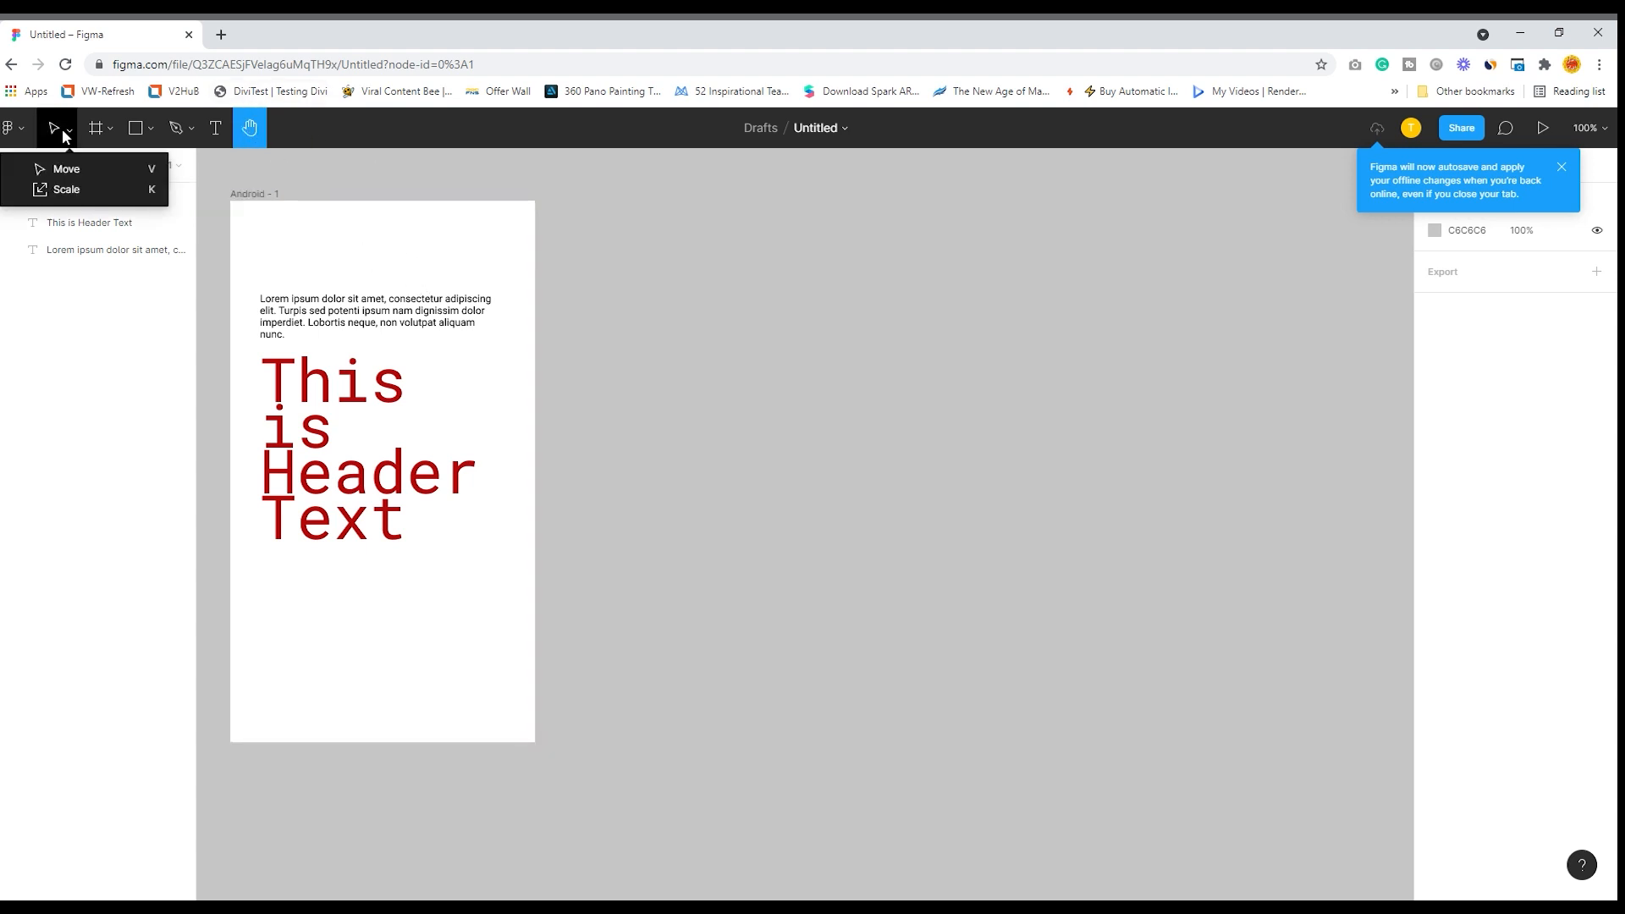
left_click(65, 170)
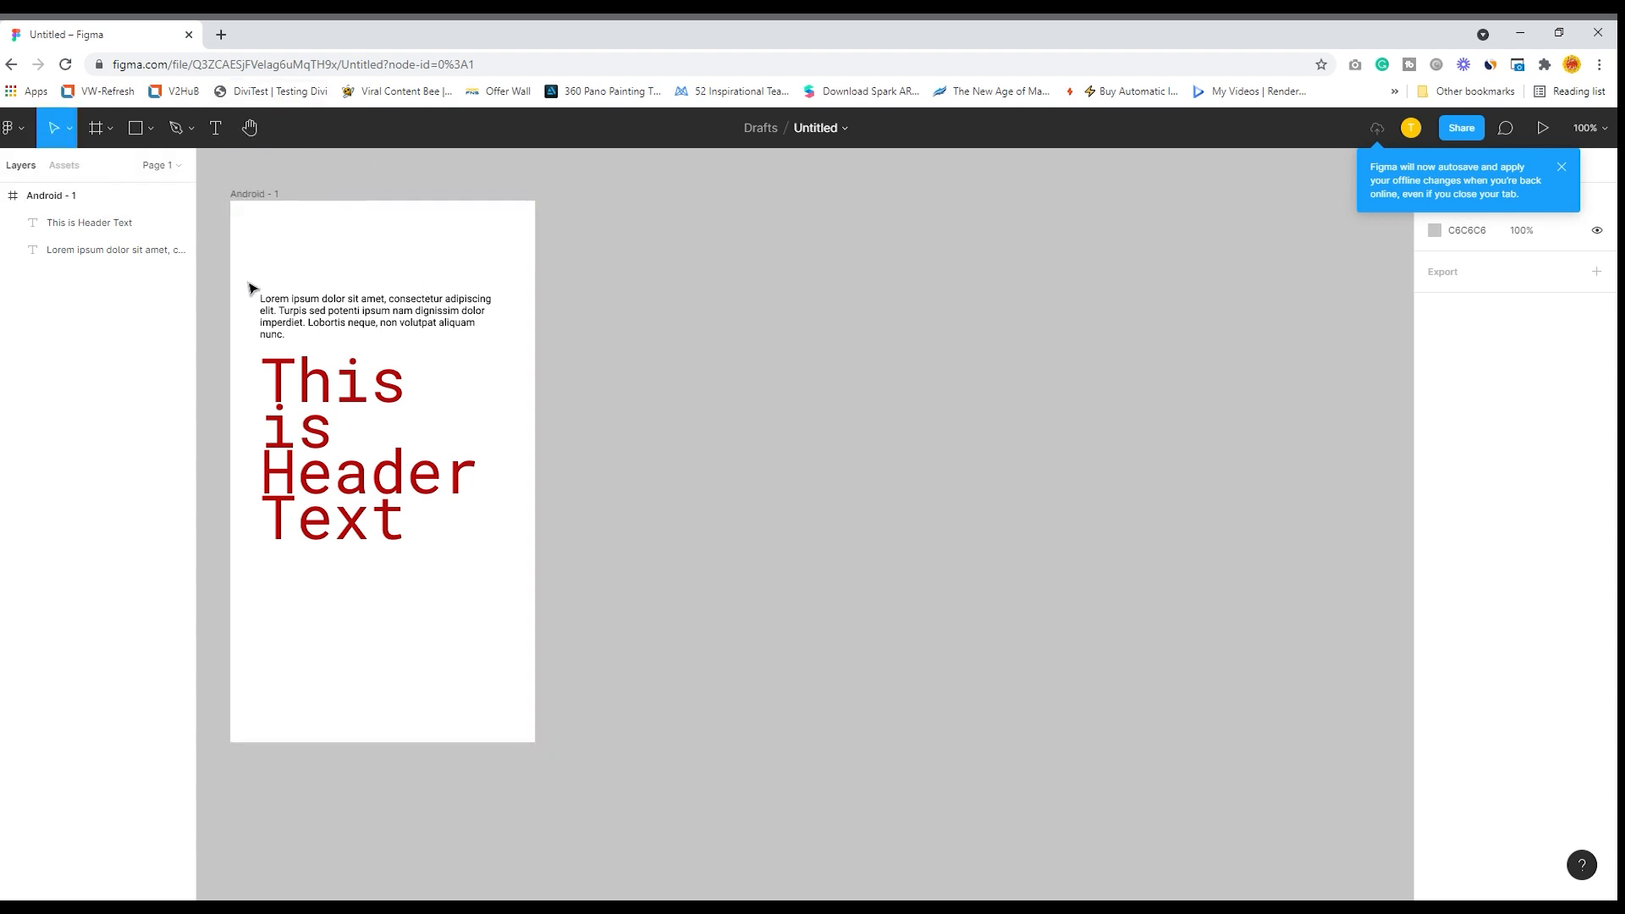
left_click_drag(254, 286, 524, 635)
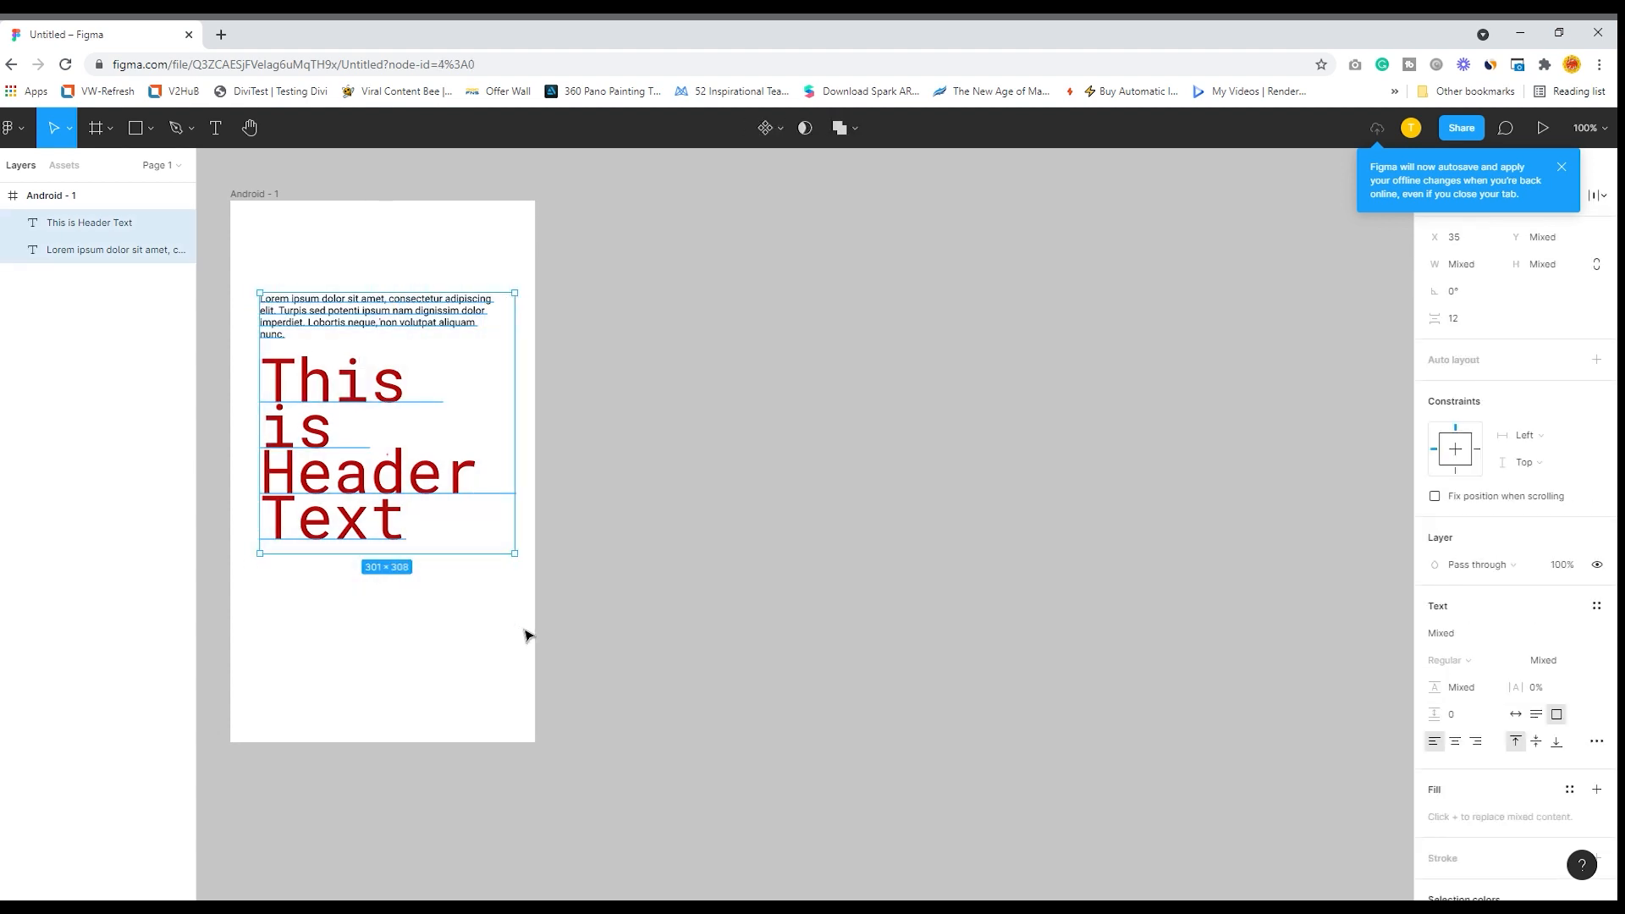
key("Delete")
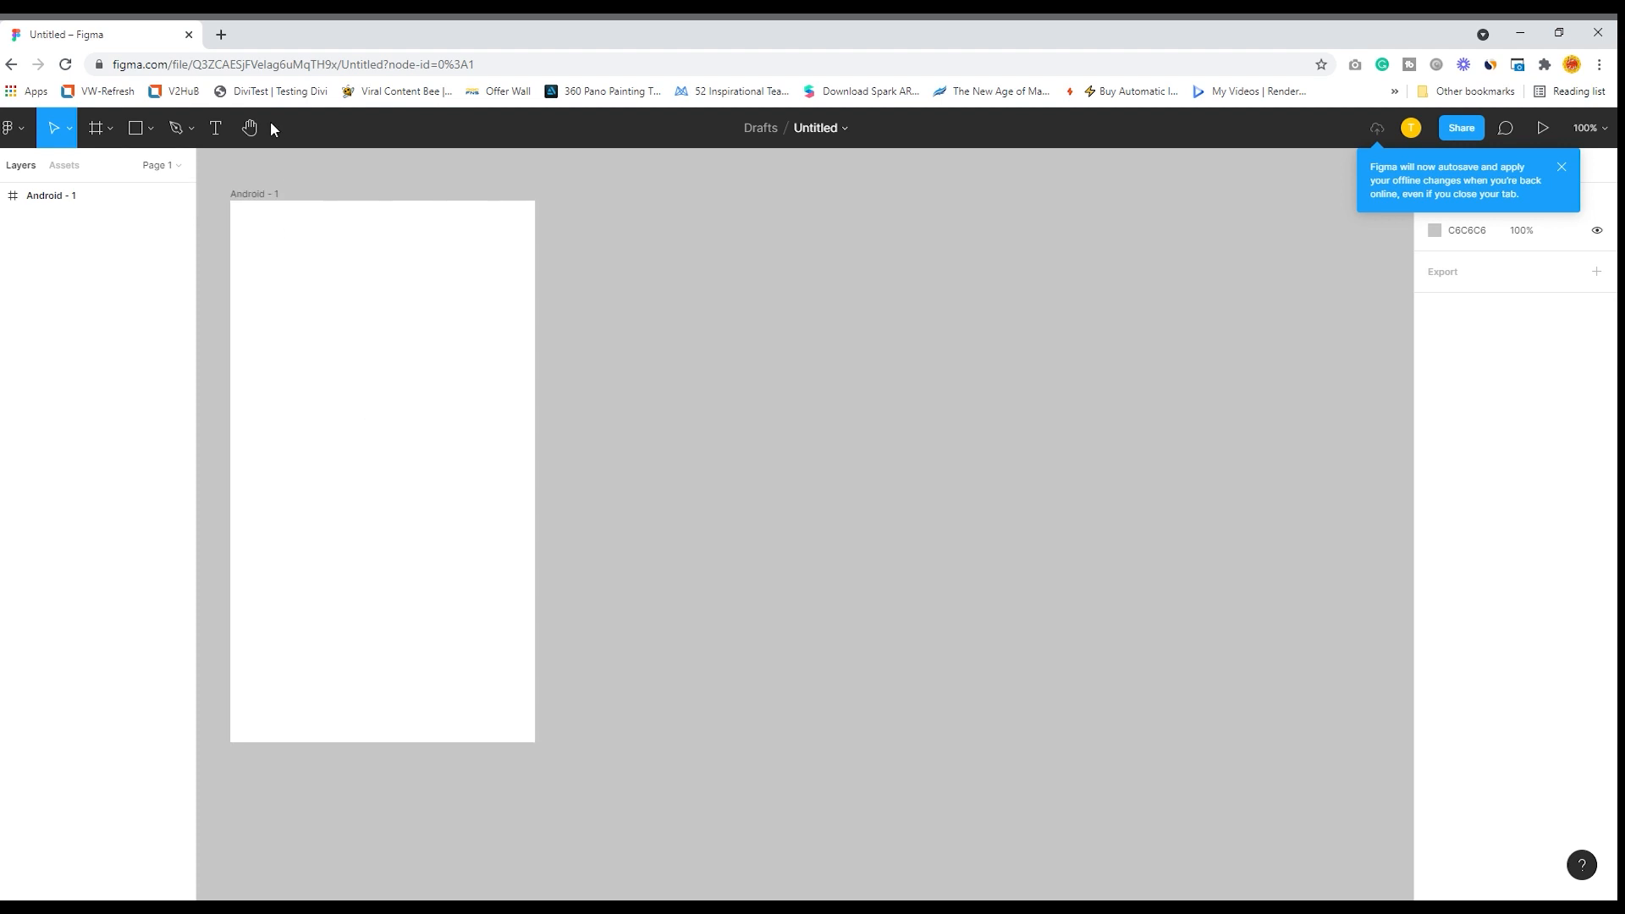
- Draw a rectangle about 330 × 471 inside the empty Android frame, at about X 13, Y 70
left_click(249, 127)
left_click_drag(428, 323, 731, 348)
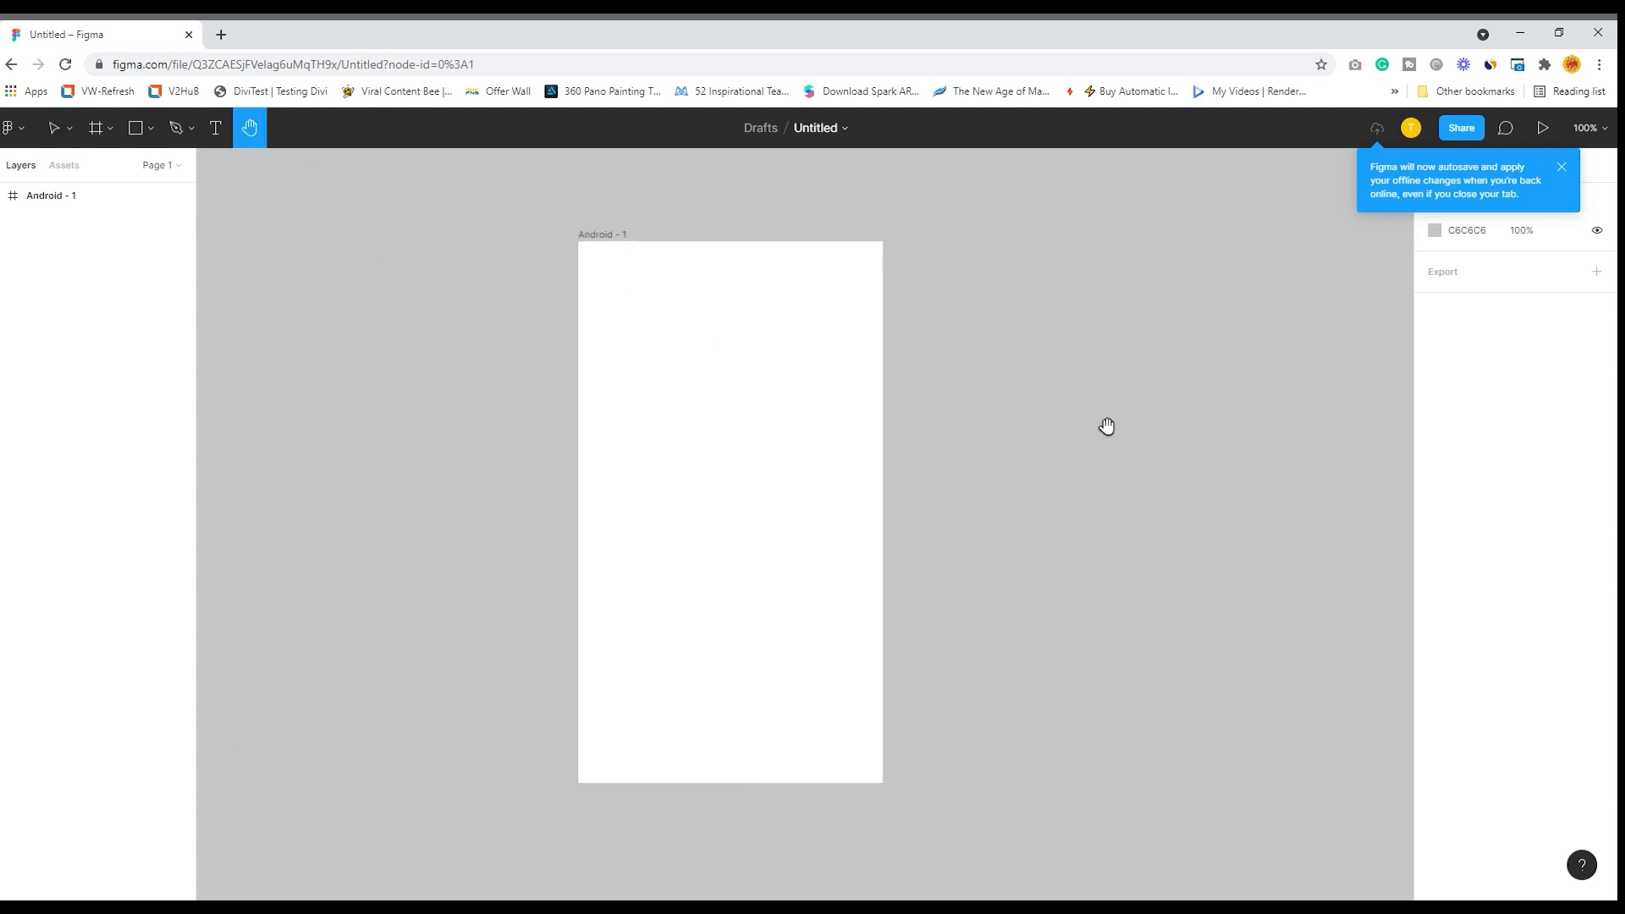
left_click(151, 127)
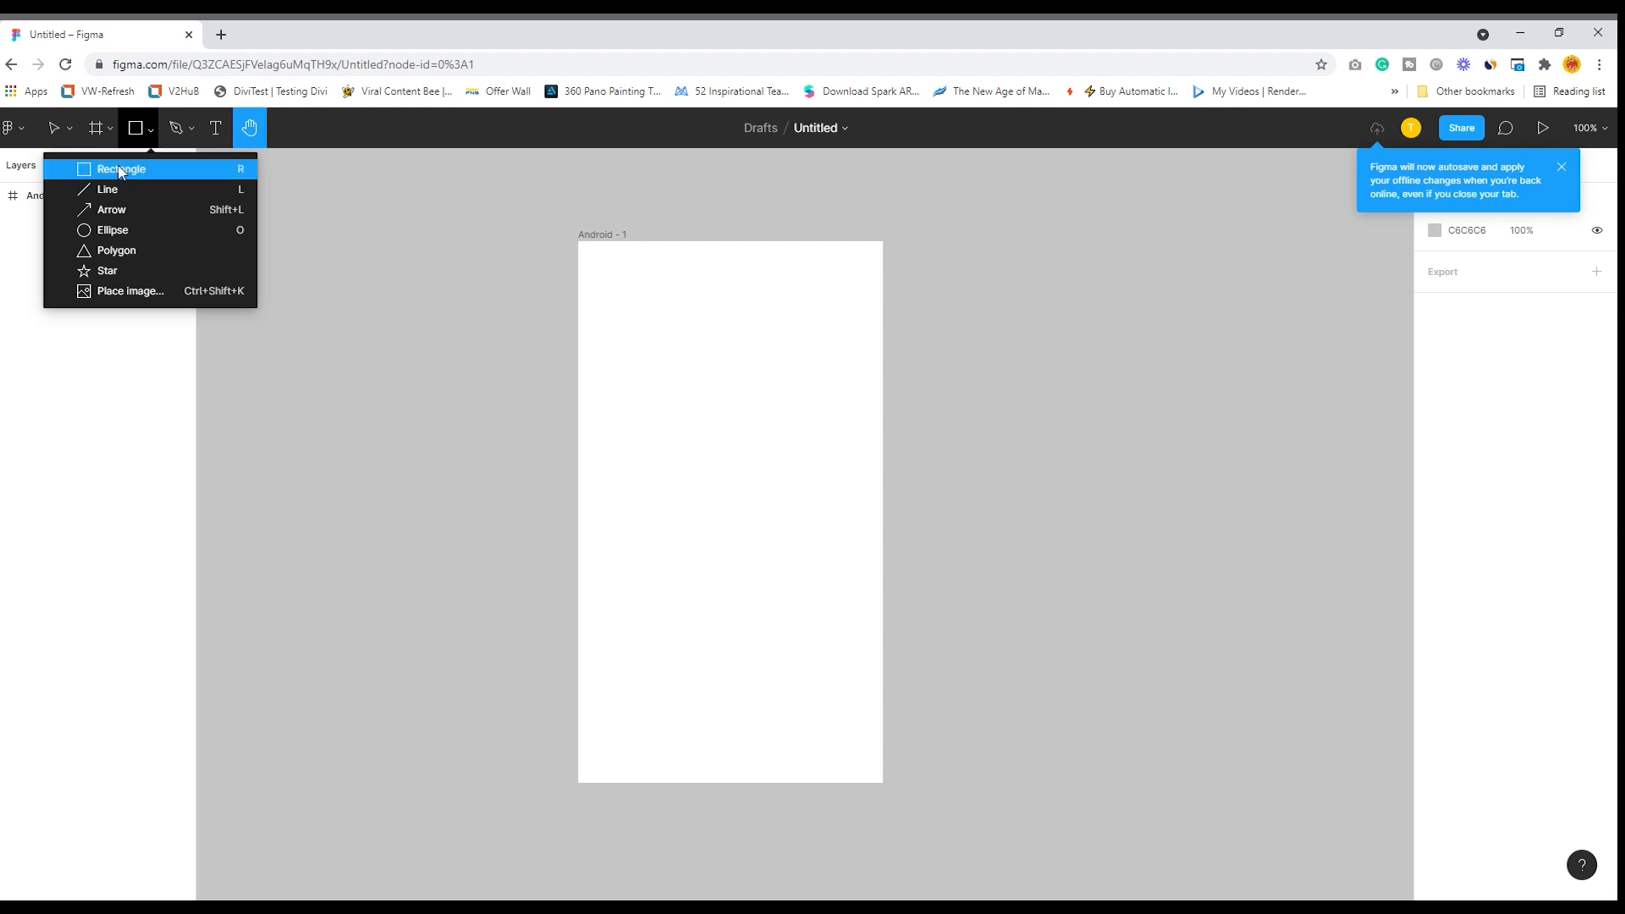
left_click(119, 171)
mouse_move(589, 301)
left_mouse_down()
mouse_move(806, 582)
mouse_move(868, 698)
left_mouse_up()
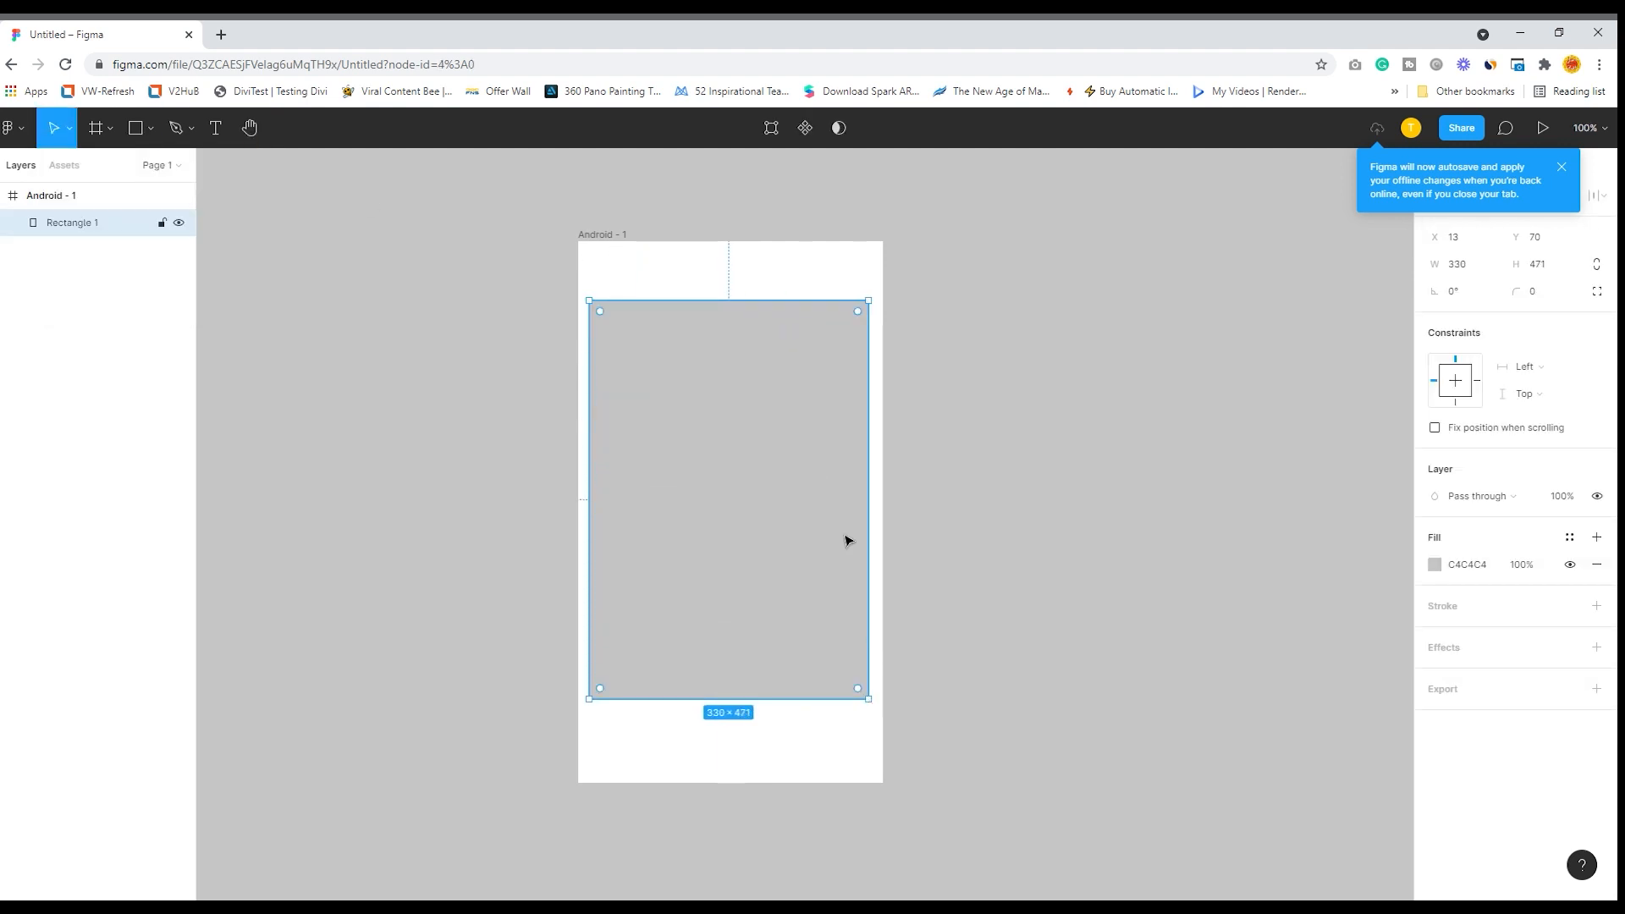
- Fill the rectangle with an image from the Unsplash plugin's portrait preset and close the plugin
left_click(150, 128)
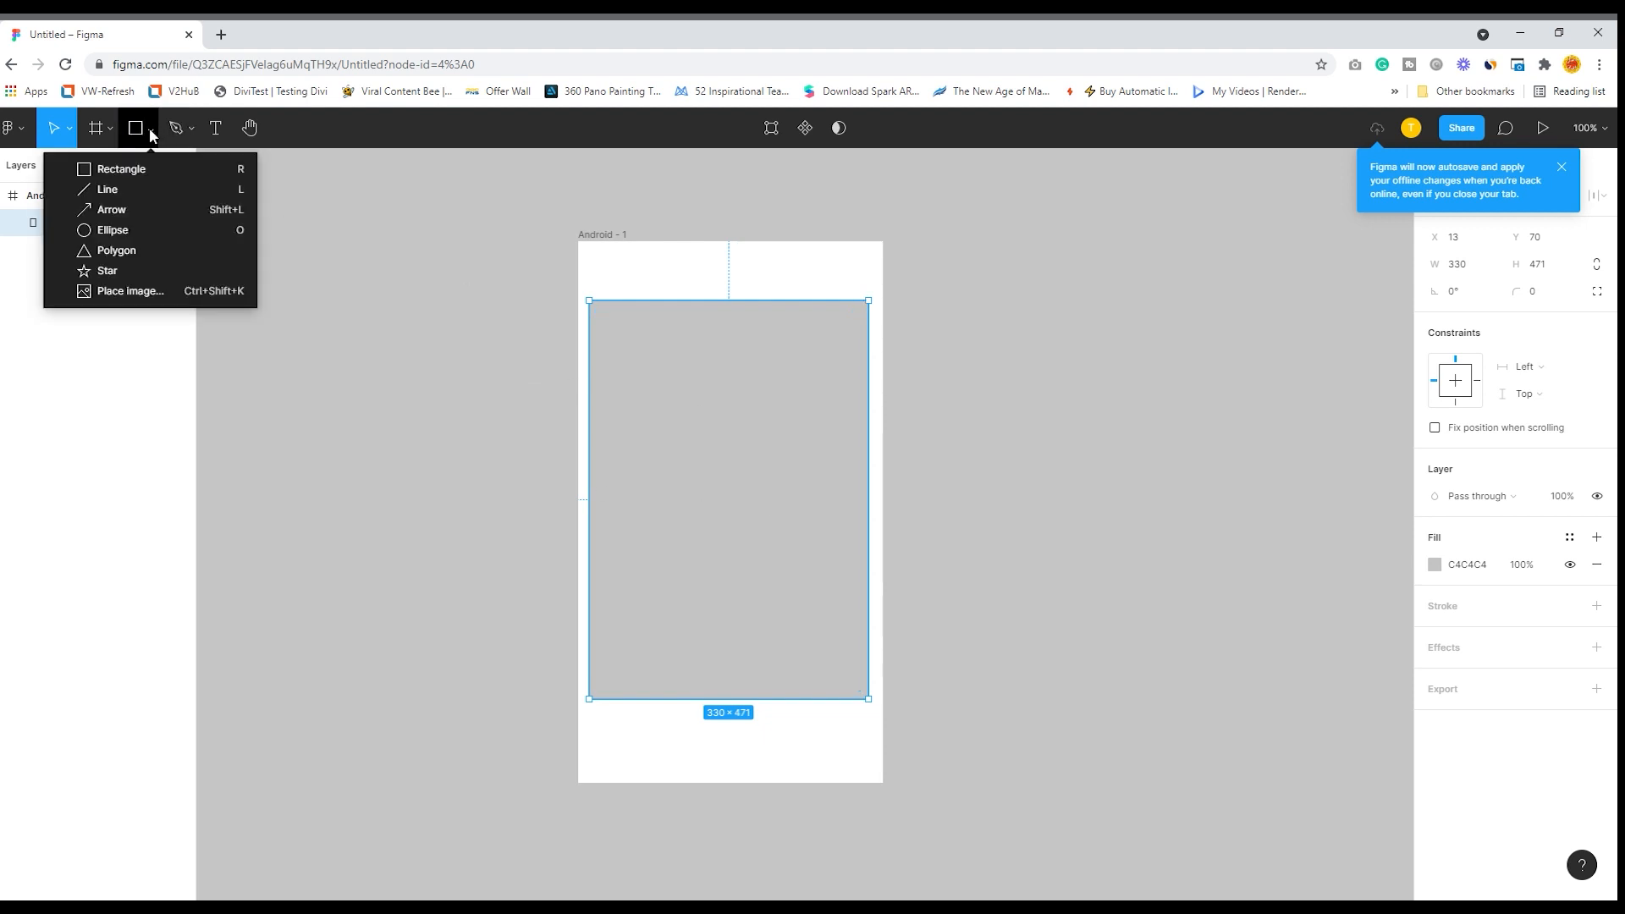
left_click(120, 296)
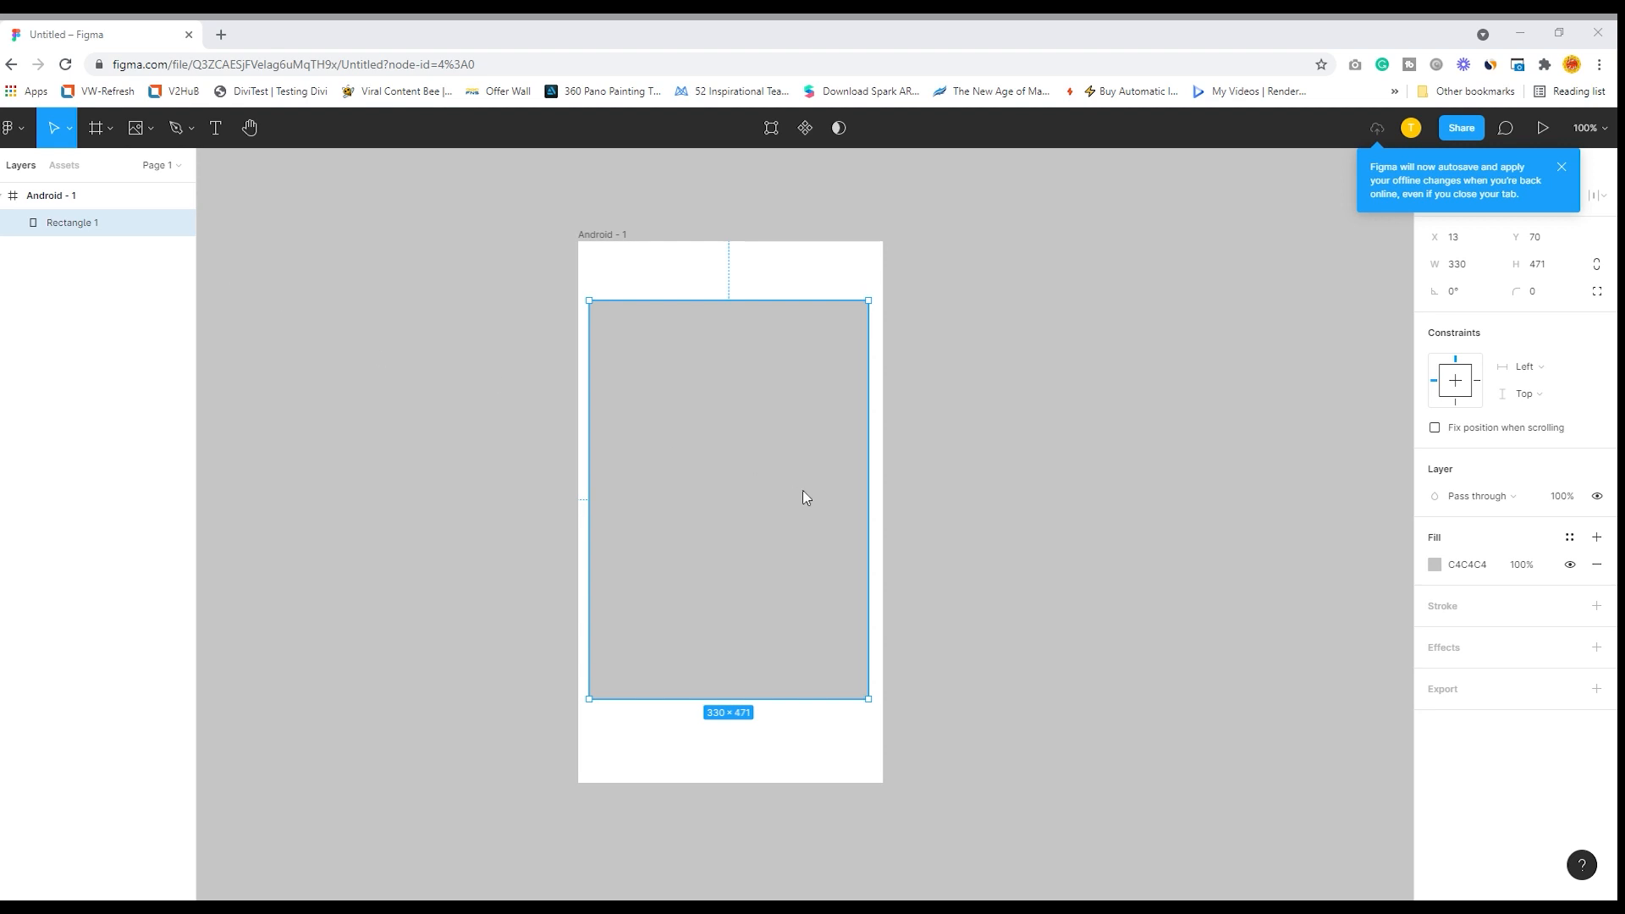
right_click(644, 426)
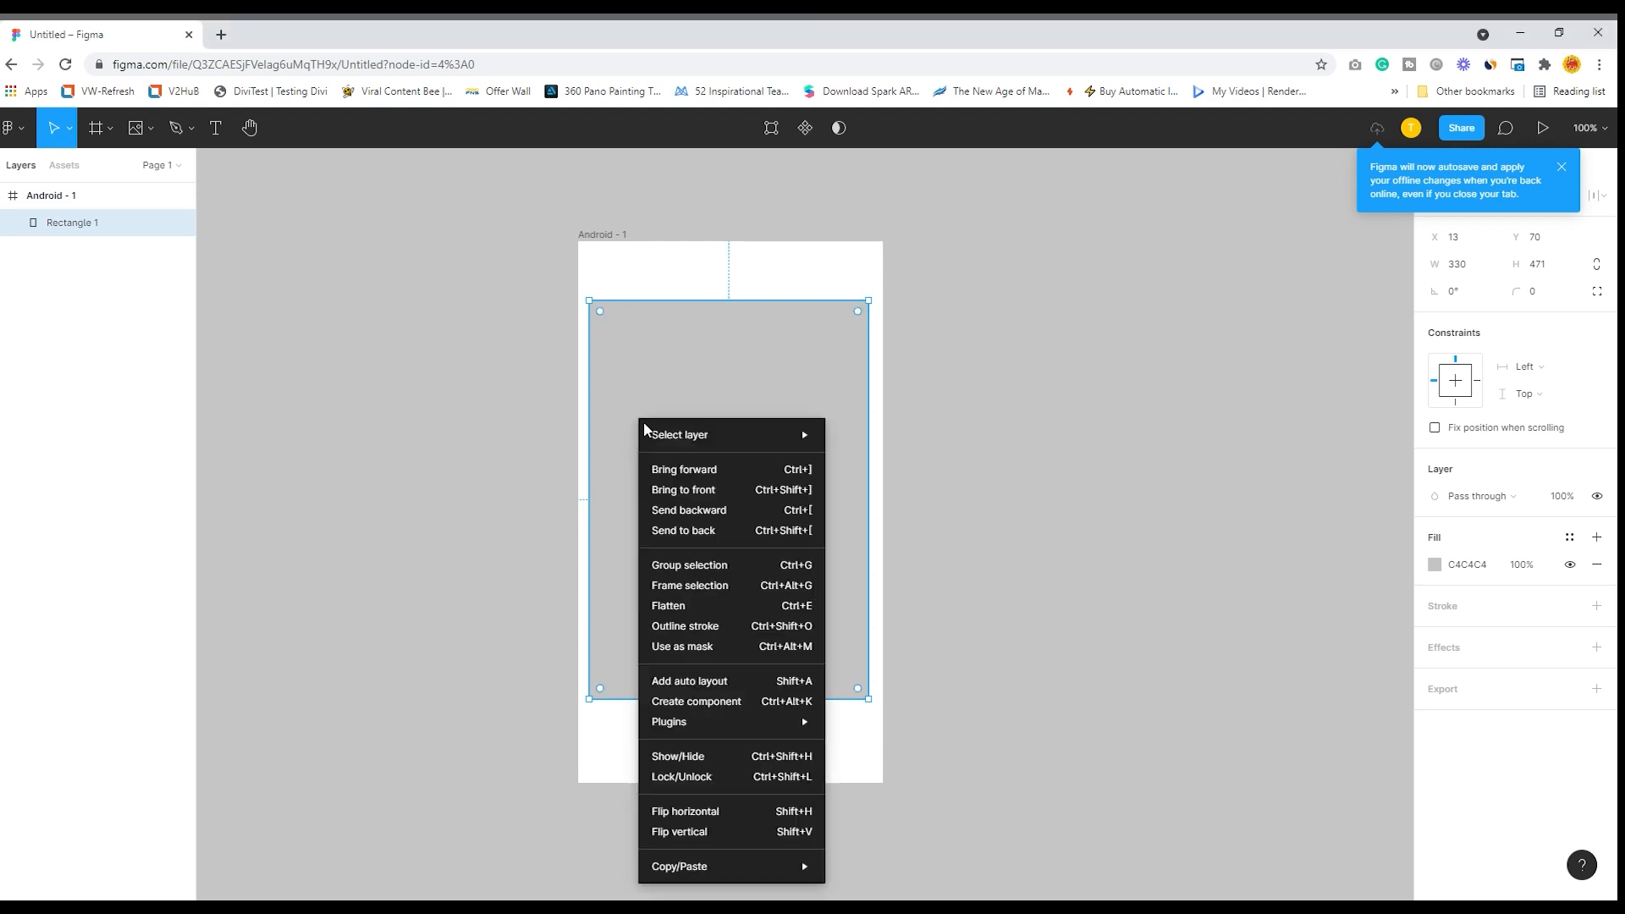
mouse_move(682, 729)
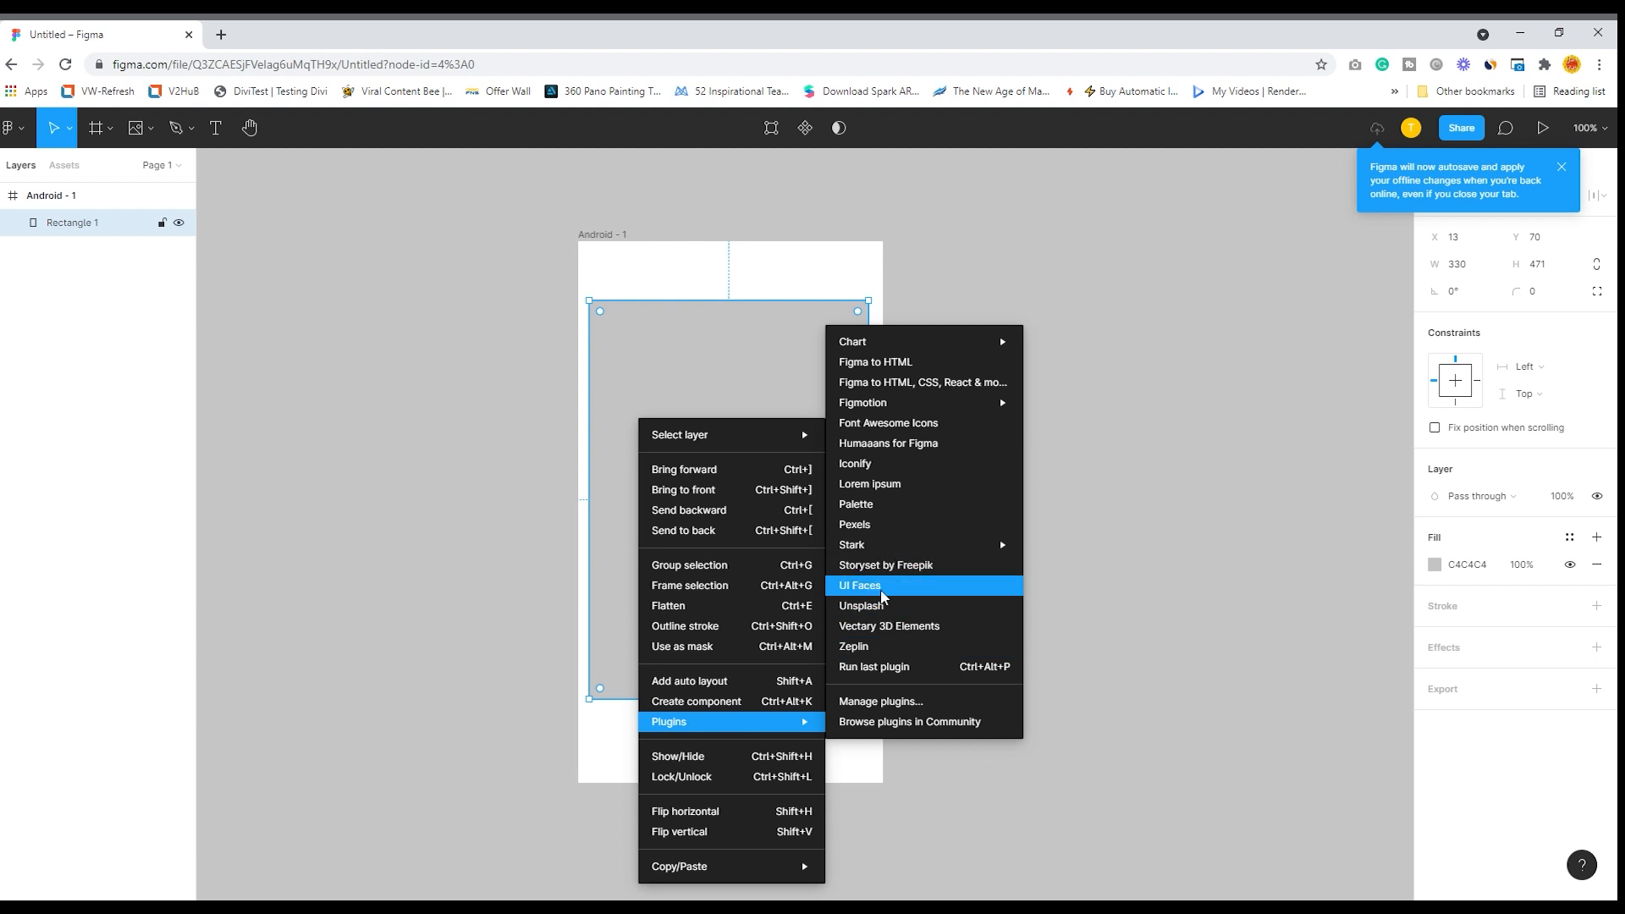
left_click(872, 606)
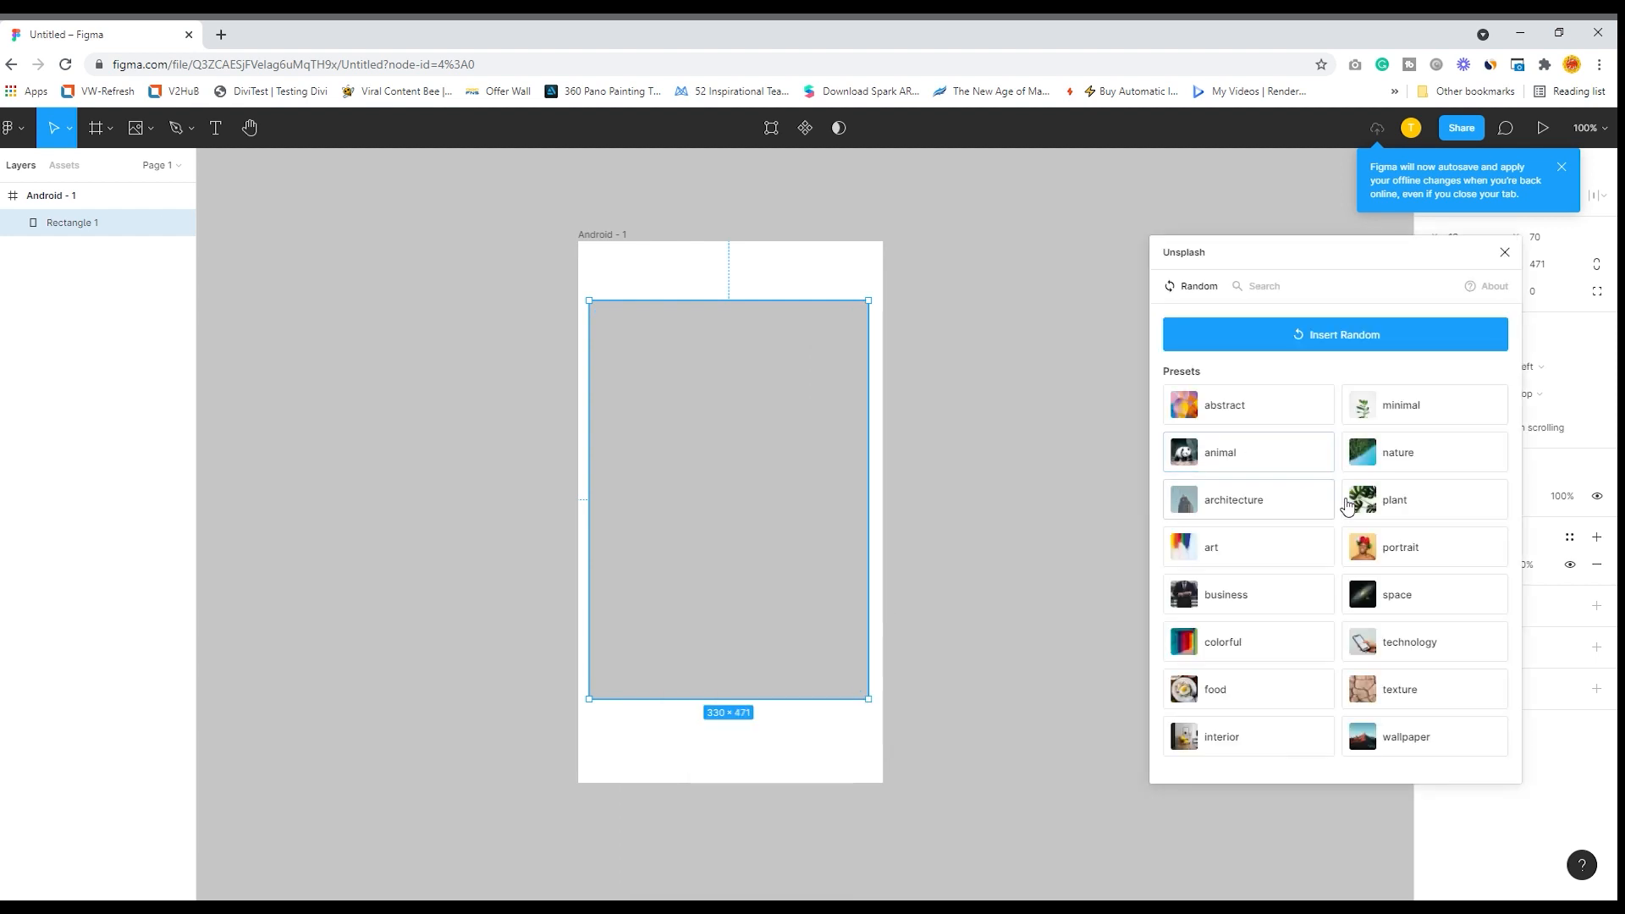
left_click(1389, 556)
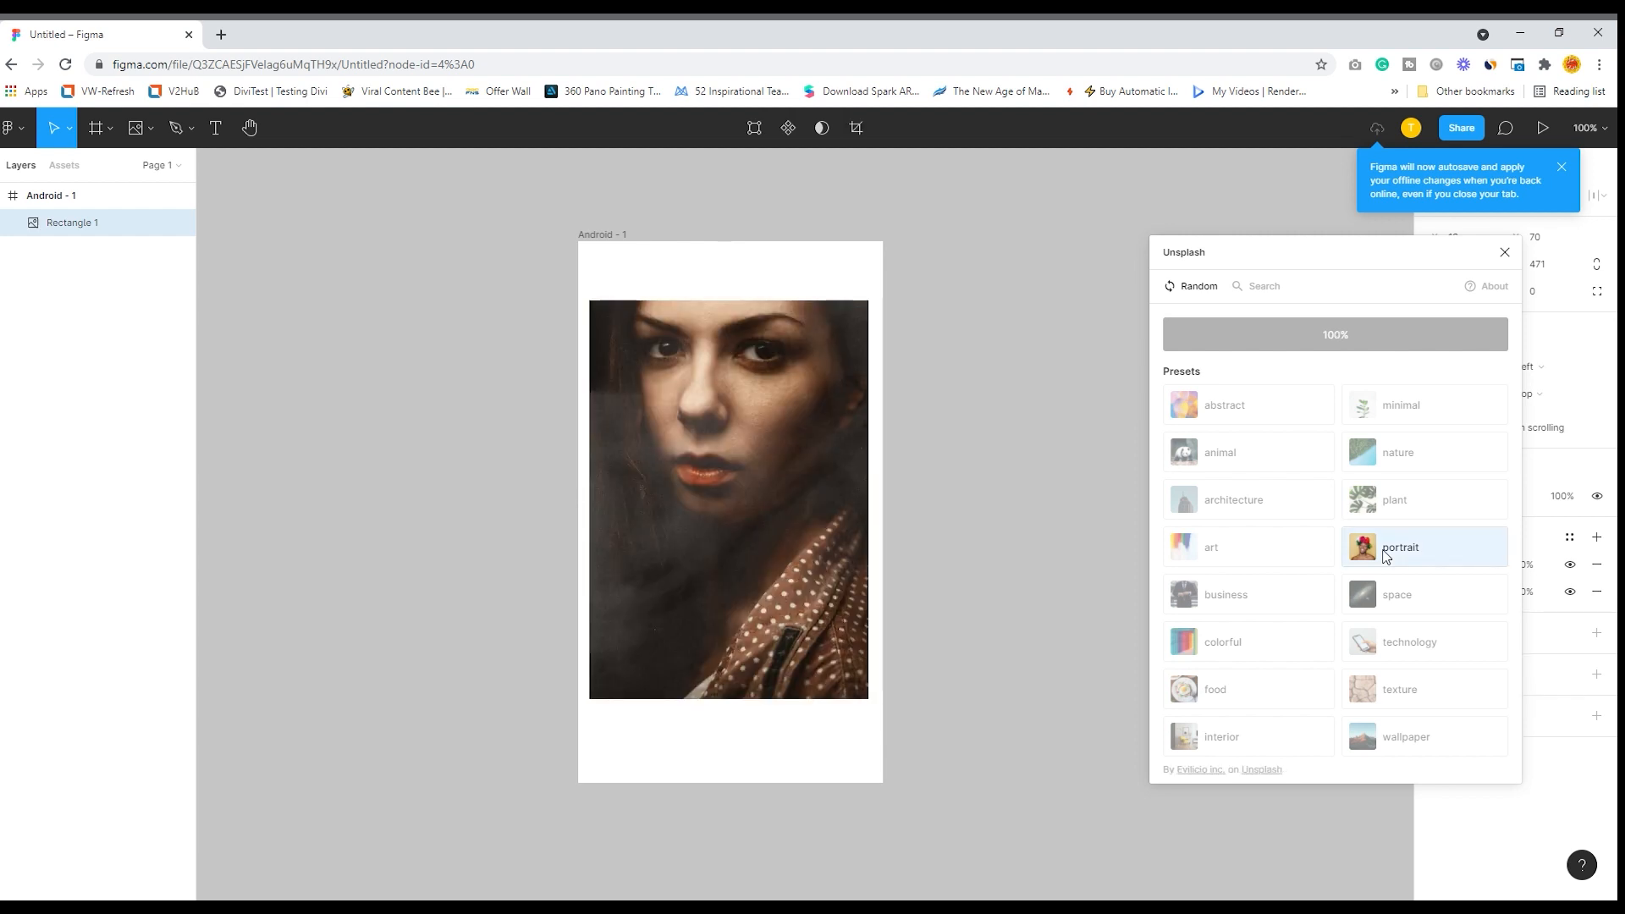
left_click(1505, 252)
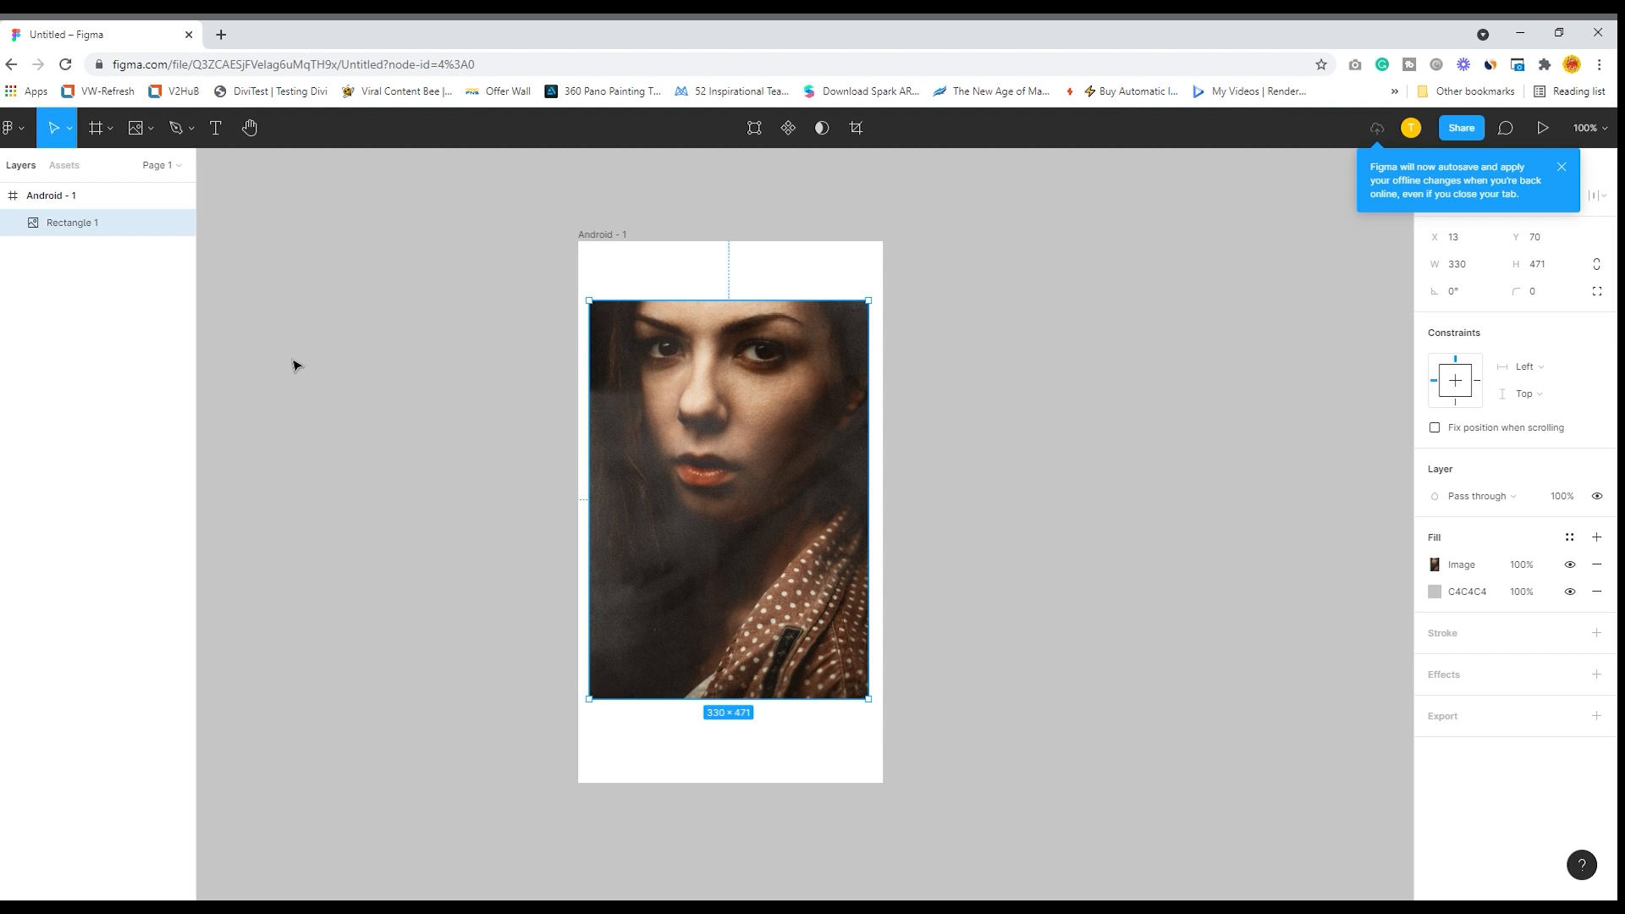
- Draw a slice about 177 × 255 over the upper-left part of the portrait image
left_click(111, 132)
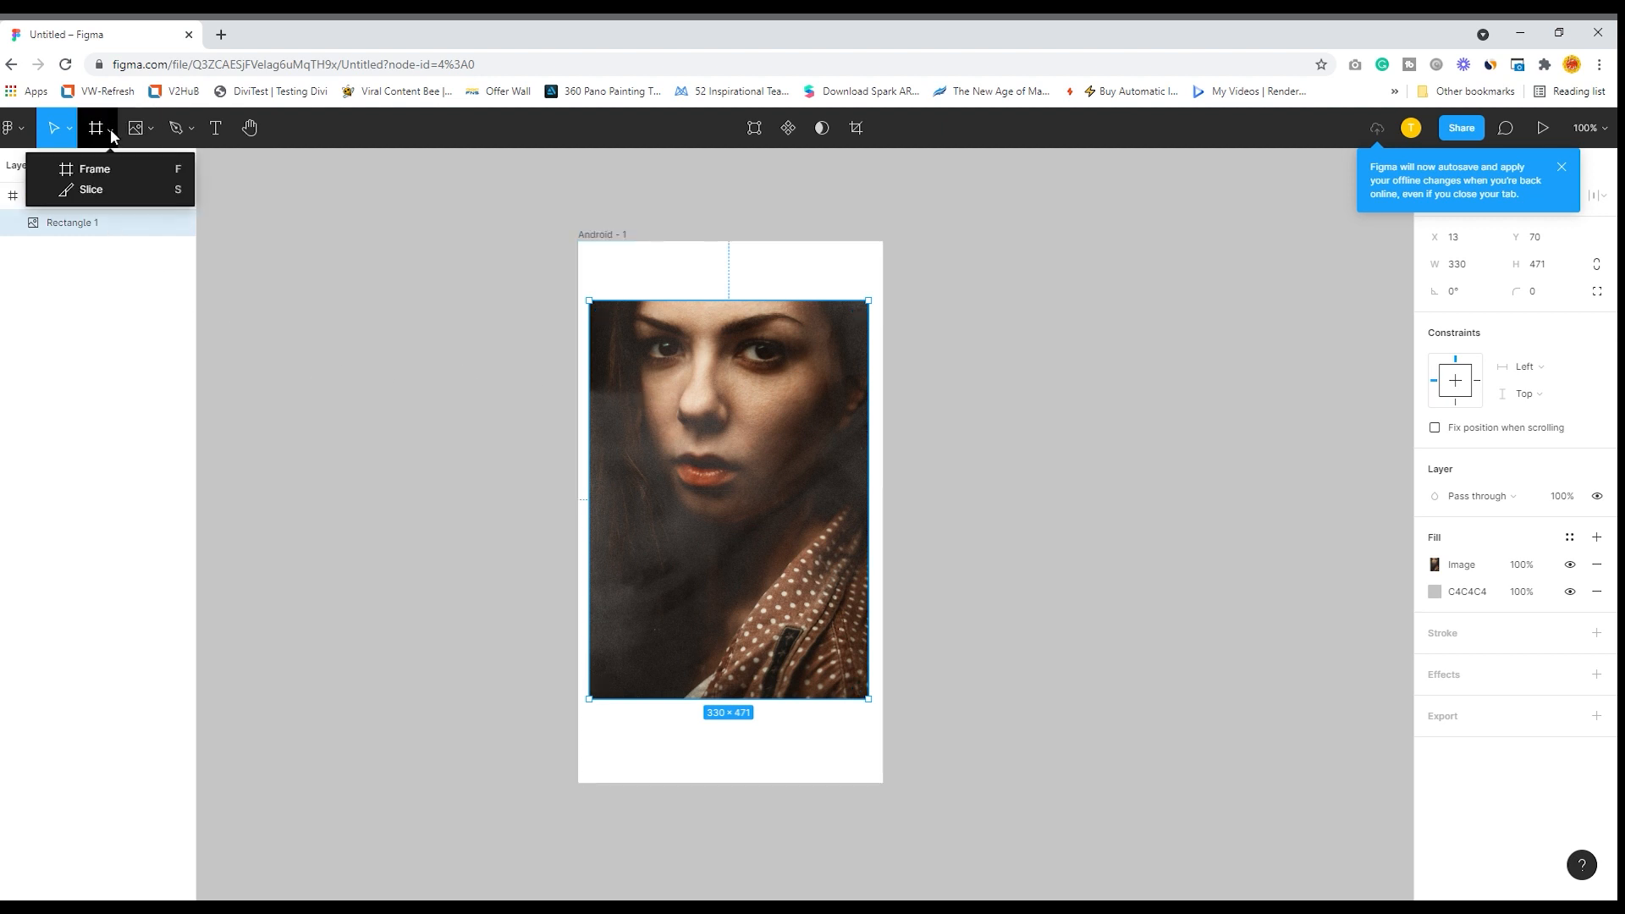
left_click(92, 190)
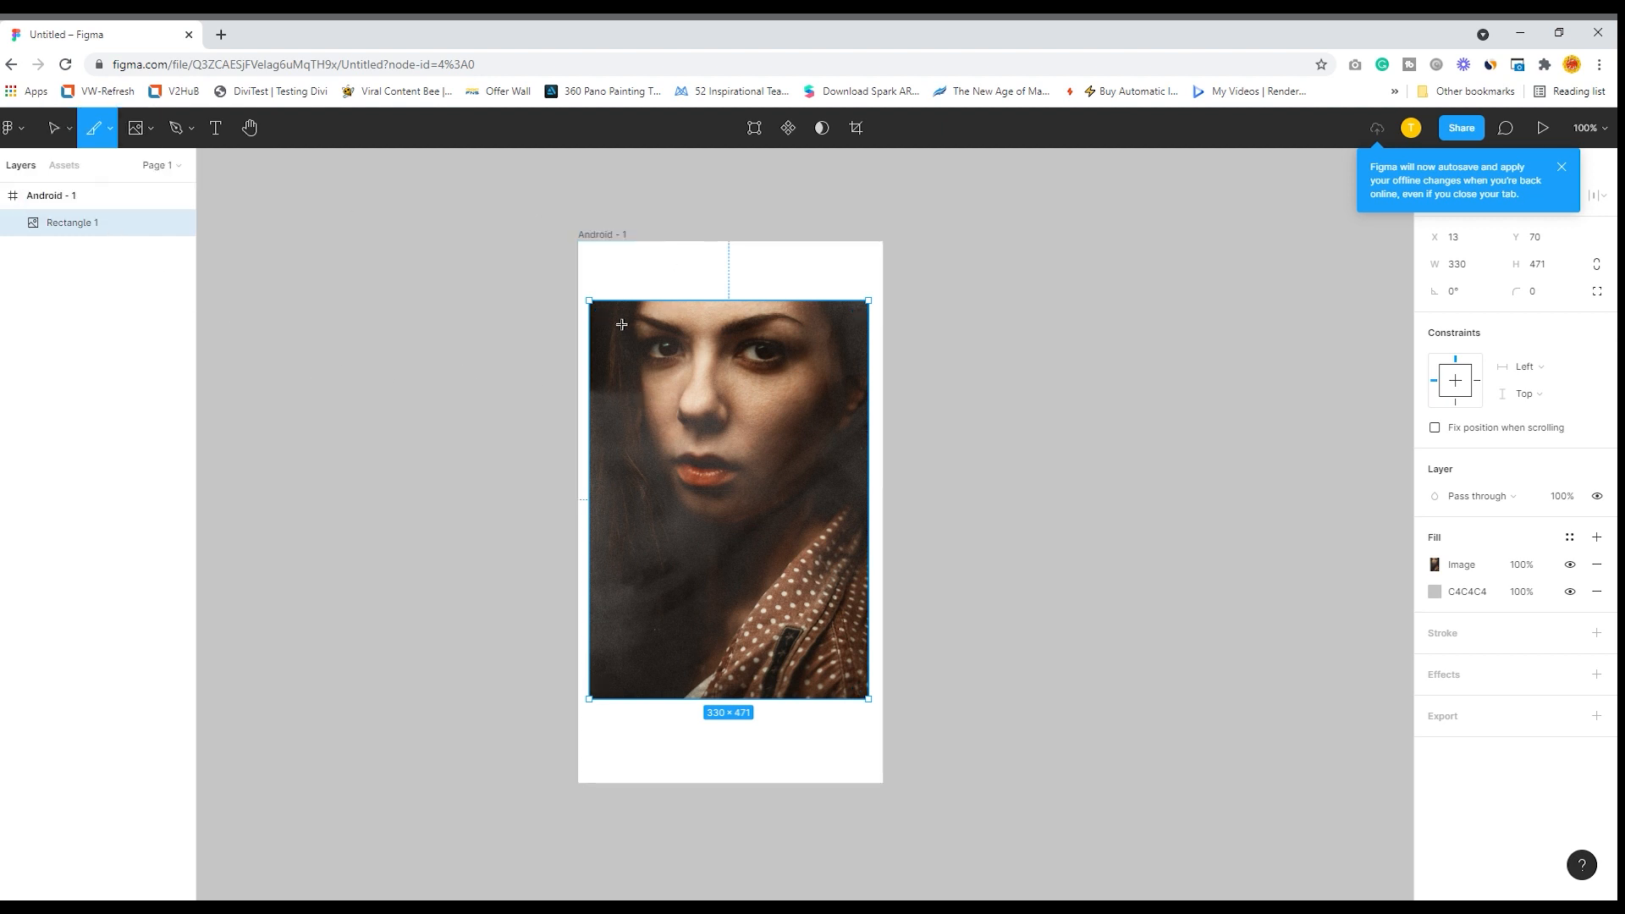
left_click_drag(602, 310, 751, 526)
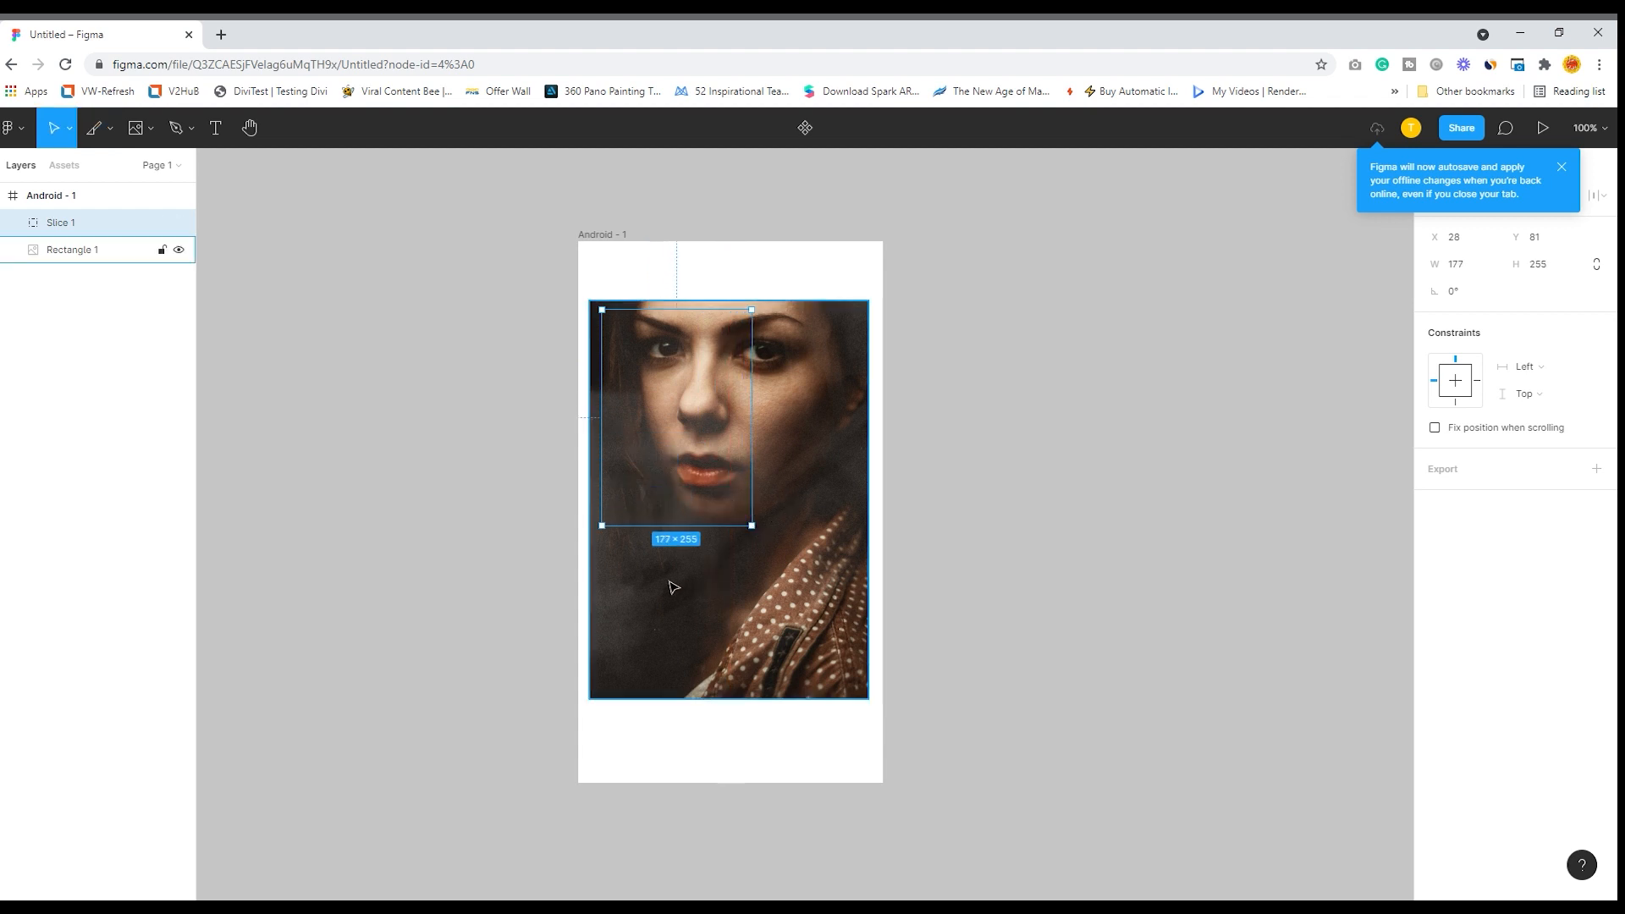
- Draw two more slices along the image's right side, about 117 × 105 at the top and about 117 × 346 below it
left_click(111, 129)
left_click(106, 188)
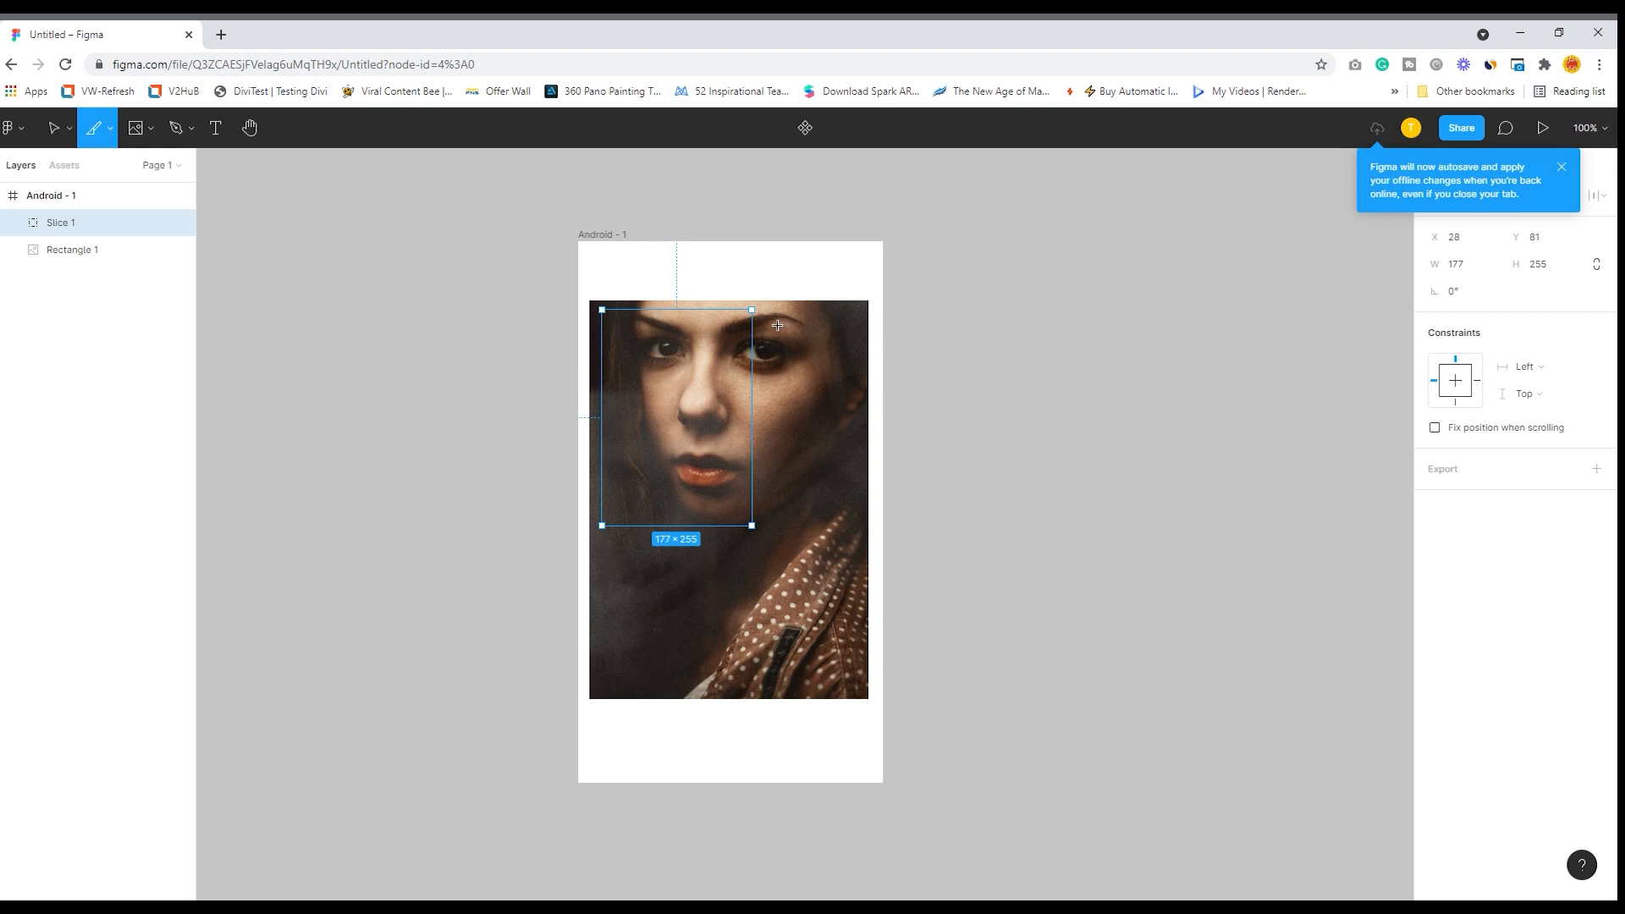
left_click_drag(760, 308, 859, 397)
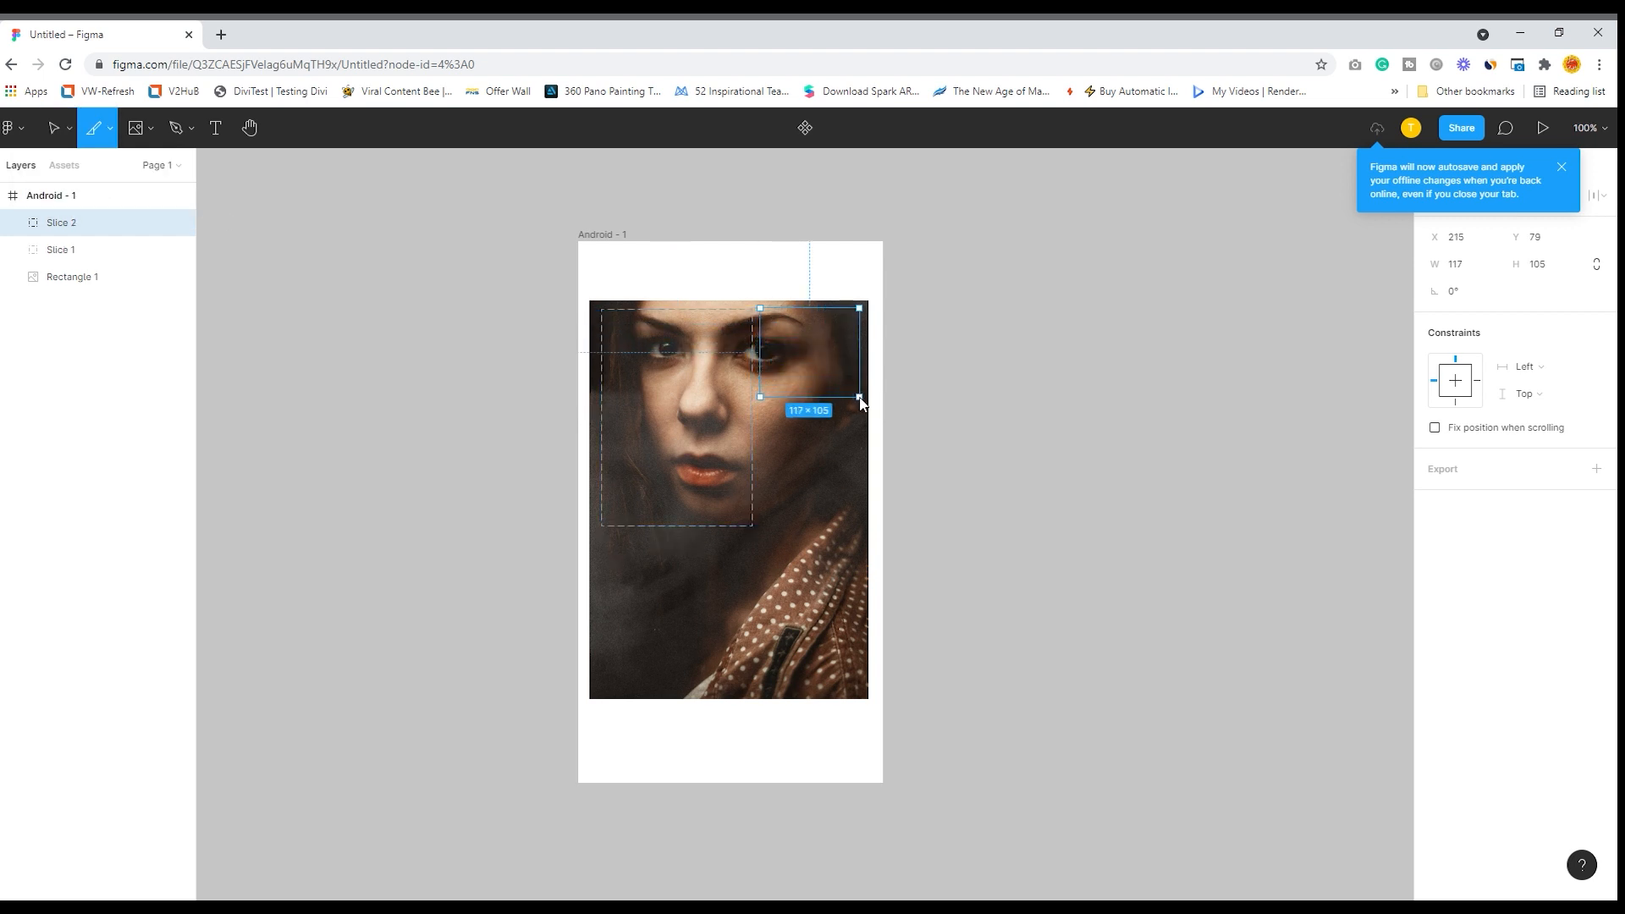
left_click(110, 129)
left_click(93, 187)
left_click_drag(760, 403, 860, 703)
left_click(91, 133)
left_click(53, 128)
- Add a 1x PNG export setting to Slice 1, the upper-left slice, and export it
left_click(633, 320)
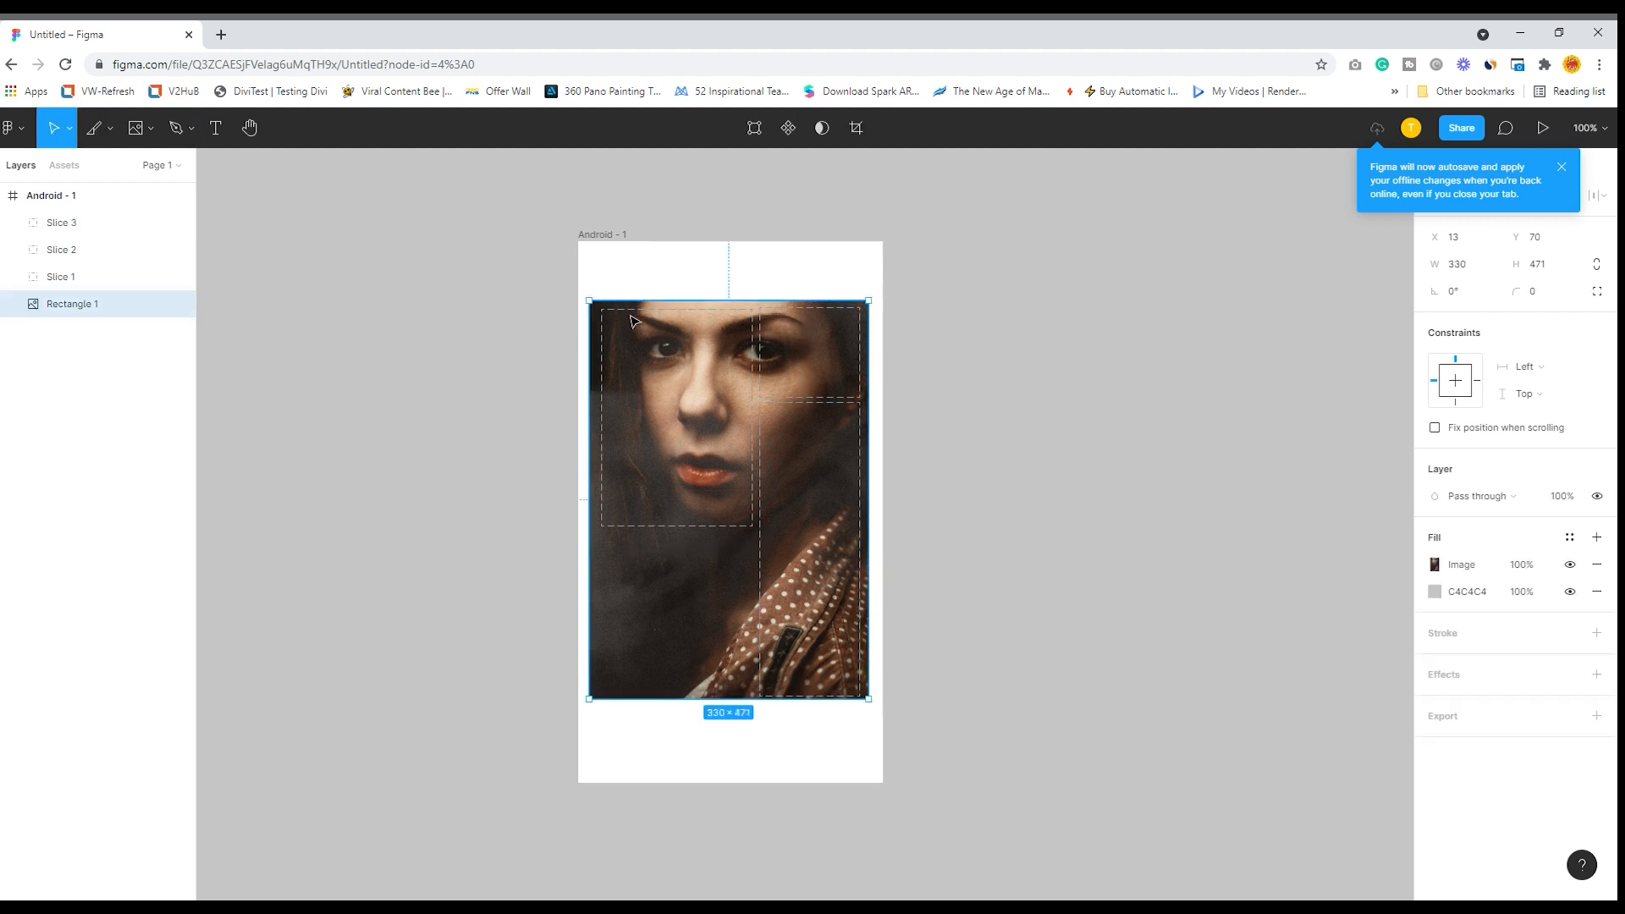
left_click(63, 223)
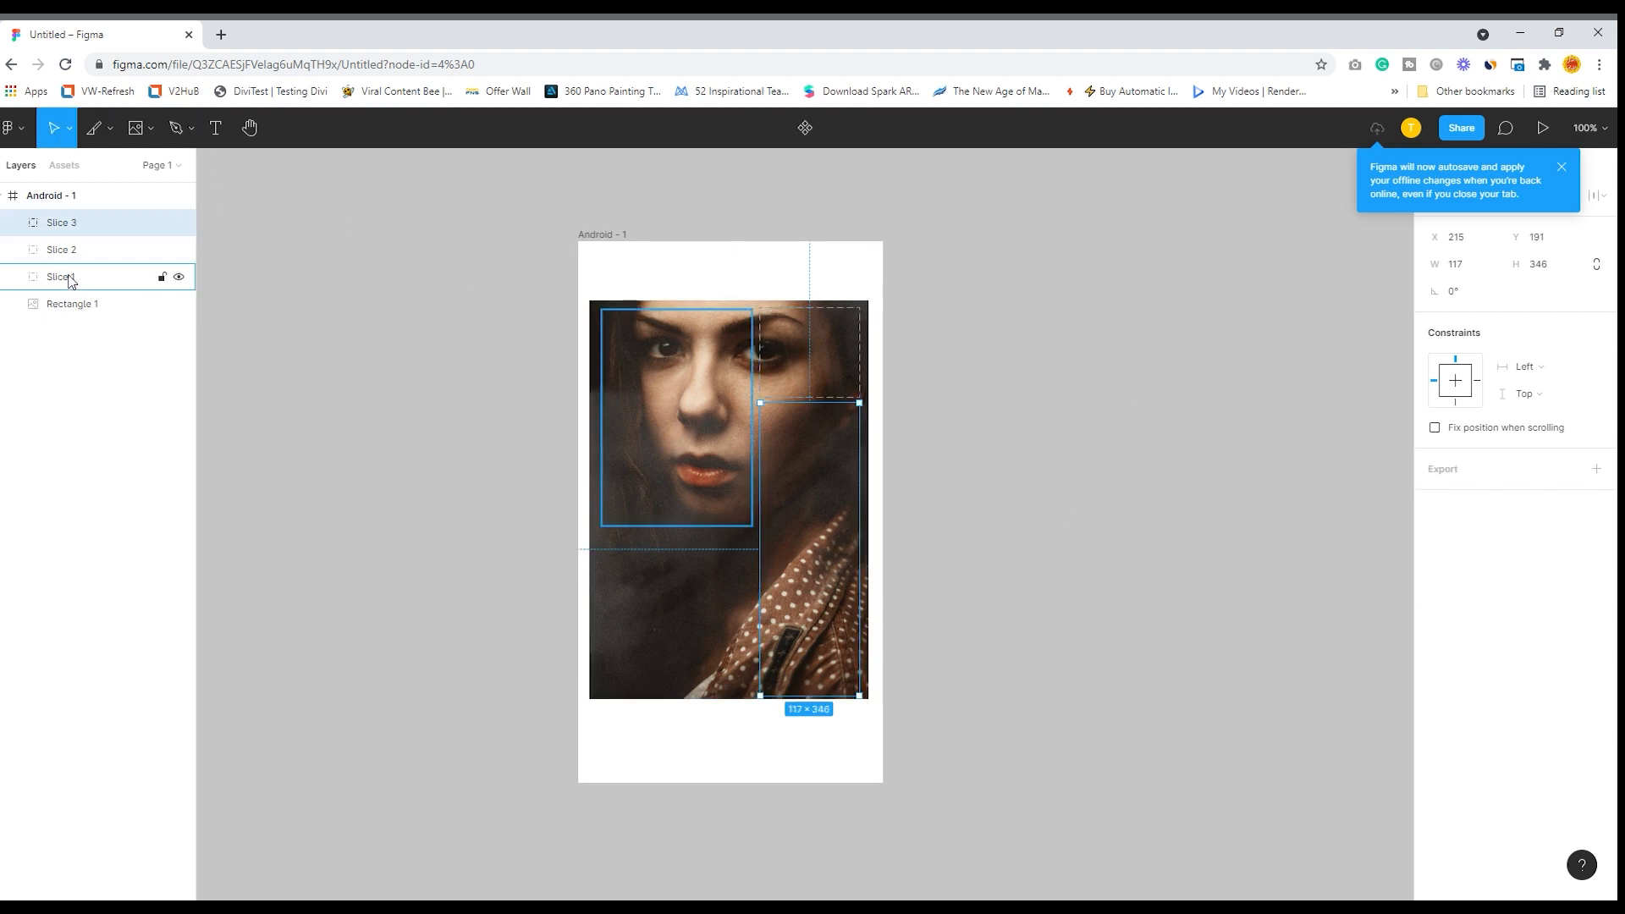
left_click(68, 279)
left_click(1444, 472)
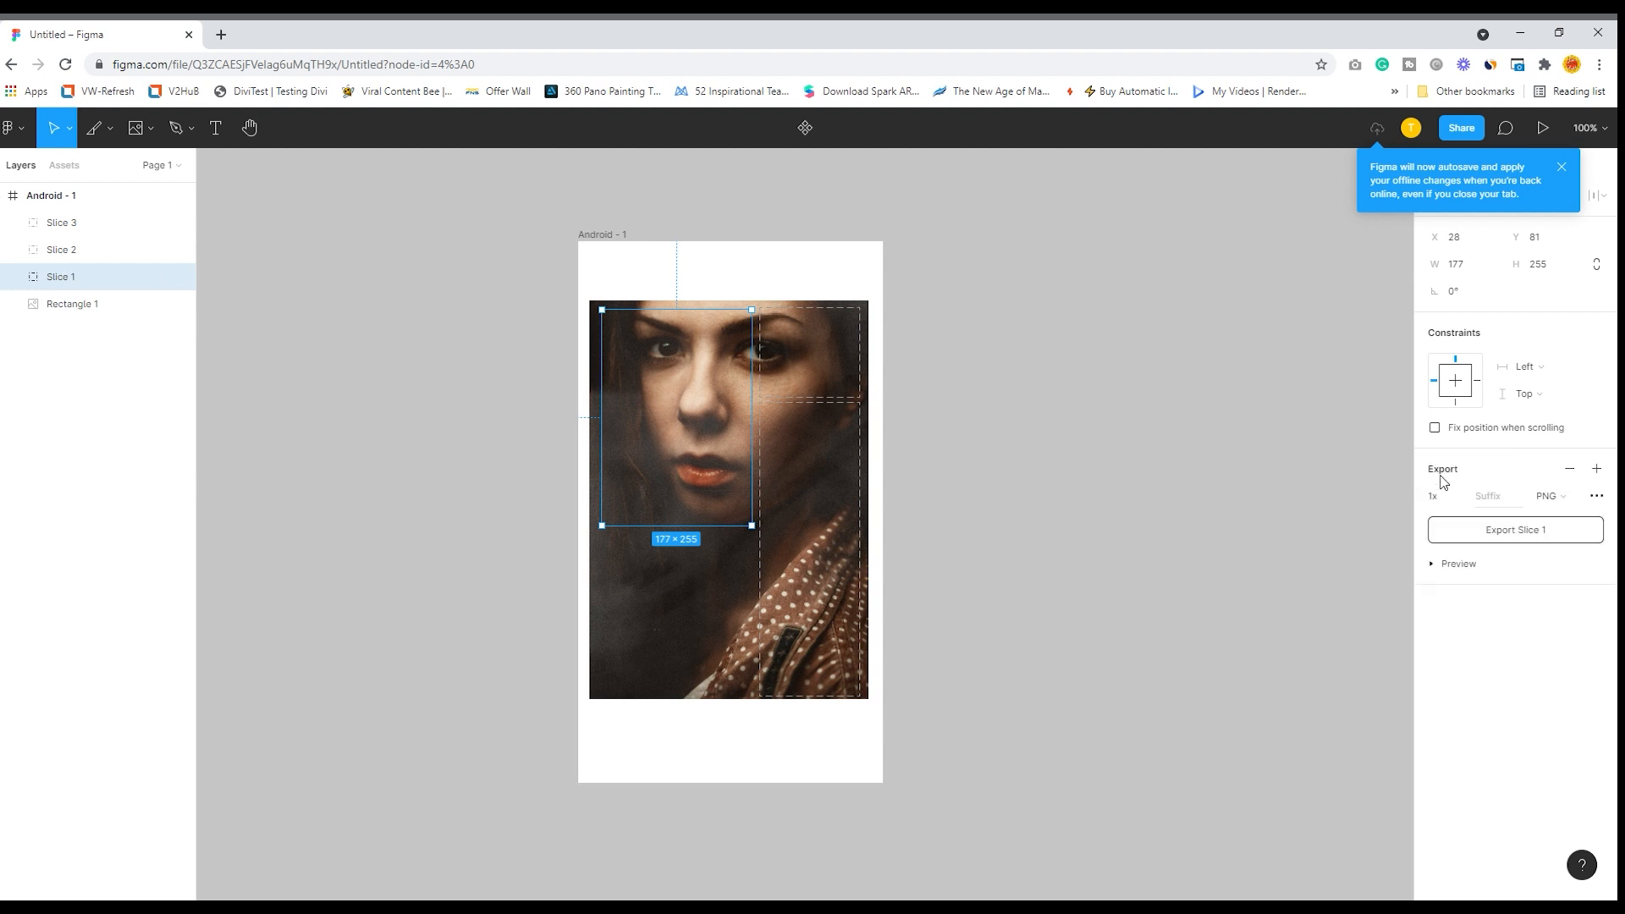
left_click(1499, 538)
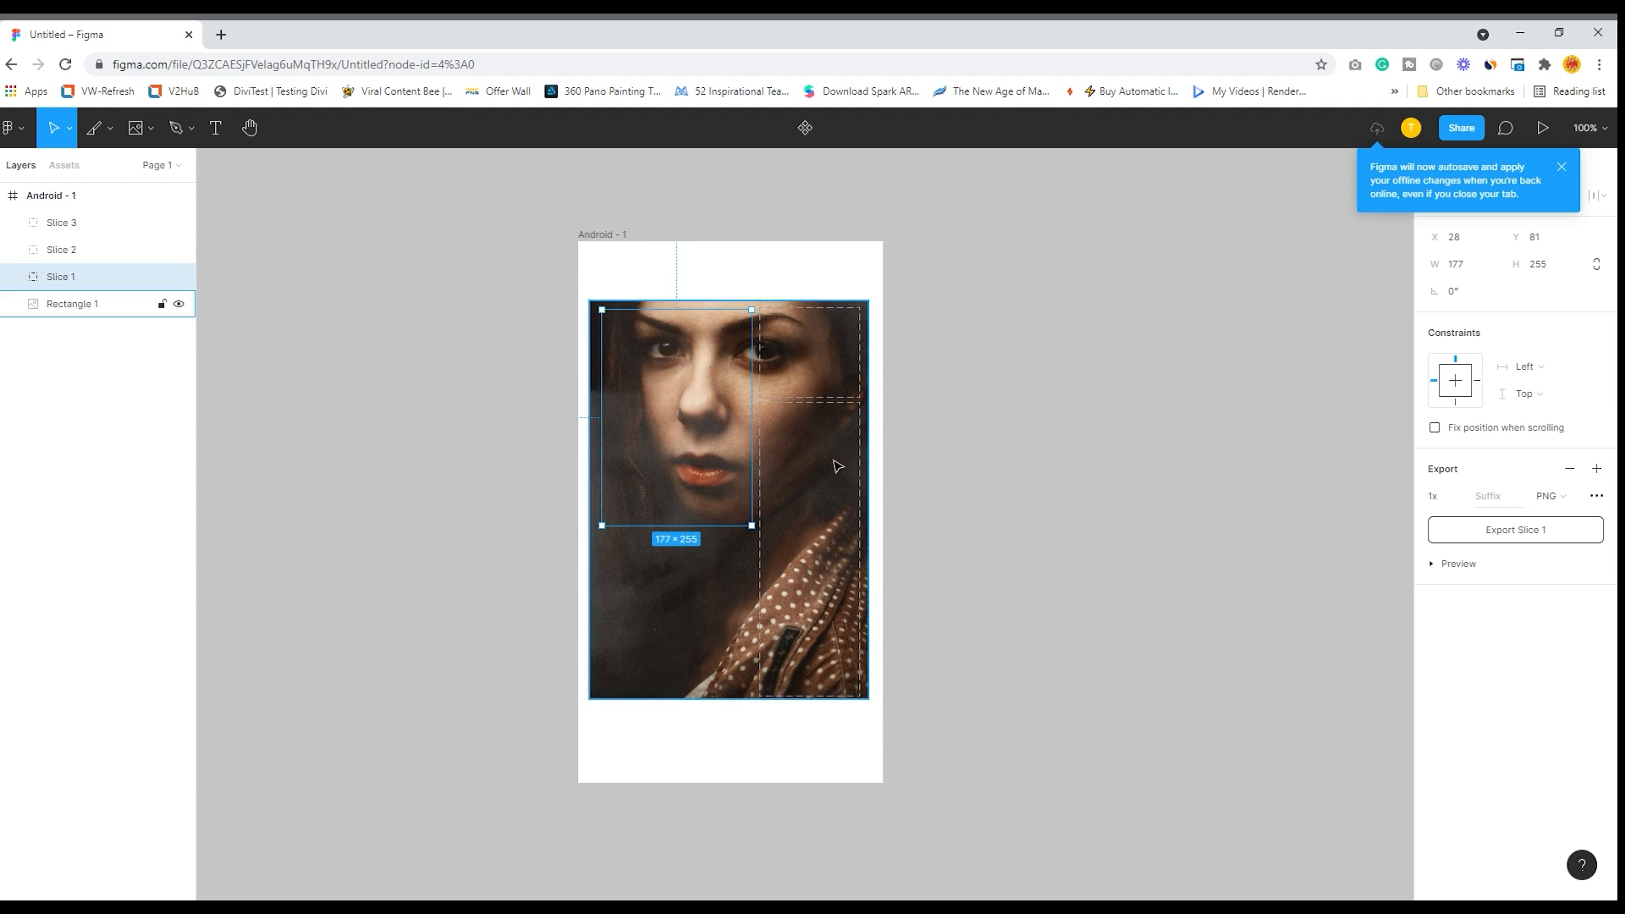
- Inspect the portrait's image fill settings and the properties of Slice 3 and Slice 1, and clear the selection
left_click(800, 432)
double_click(787, 411)
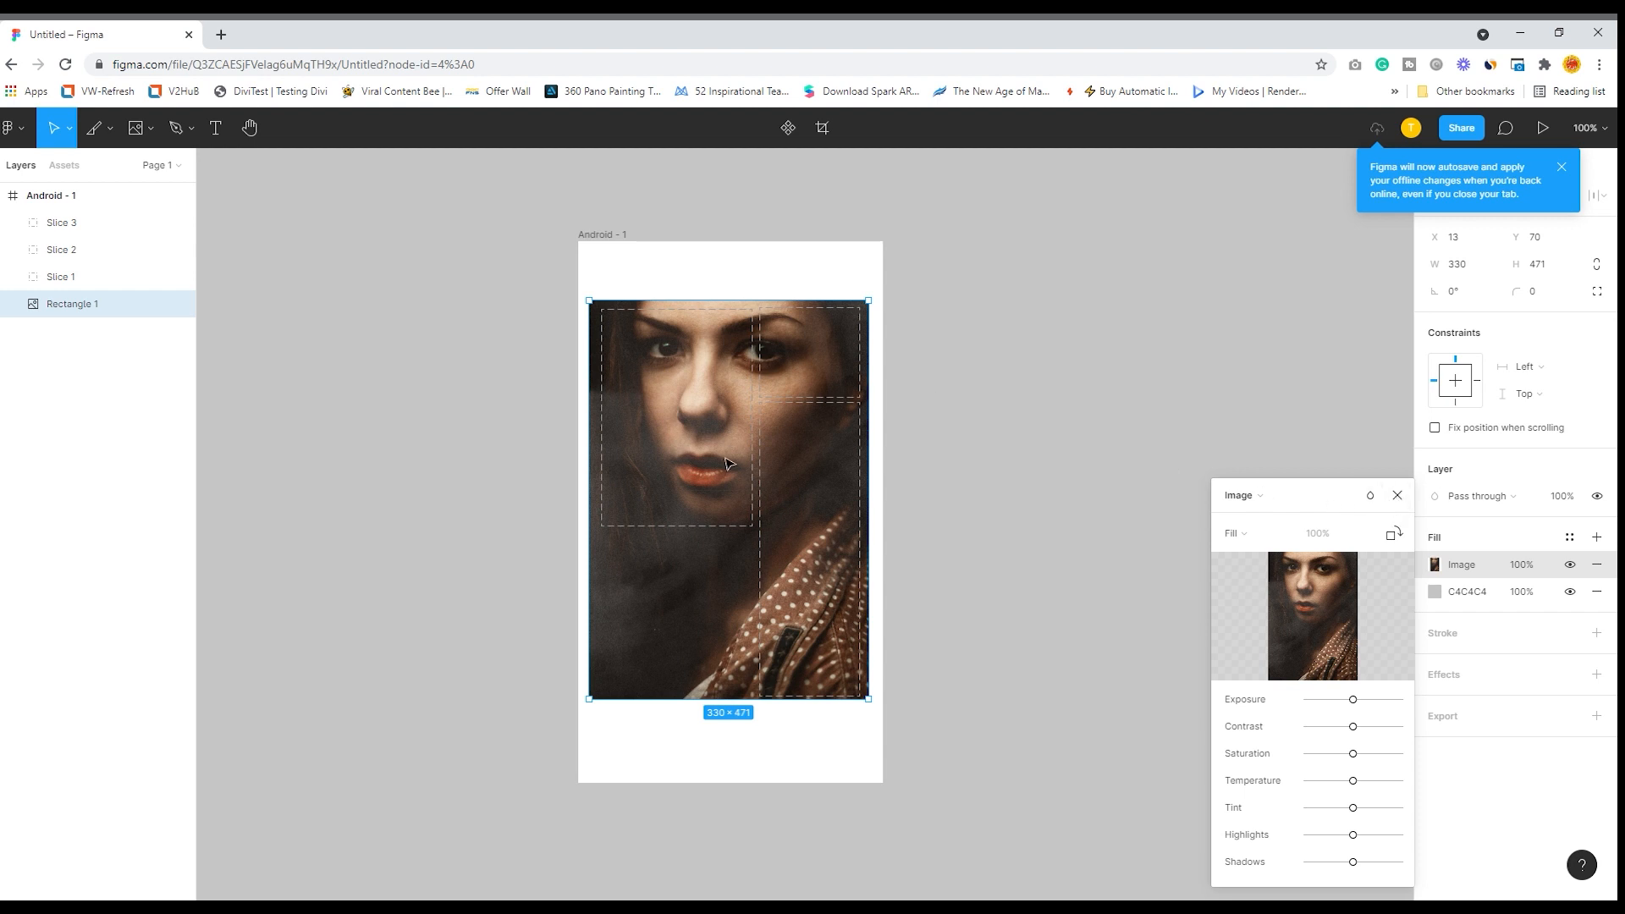
left_click(1397, 495)
left_click(64, 227)
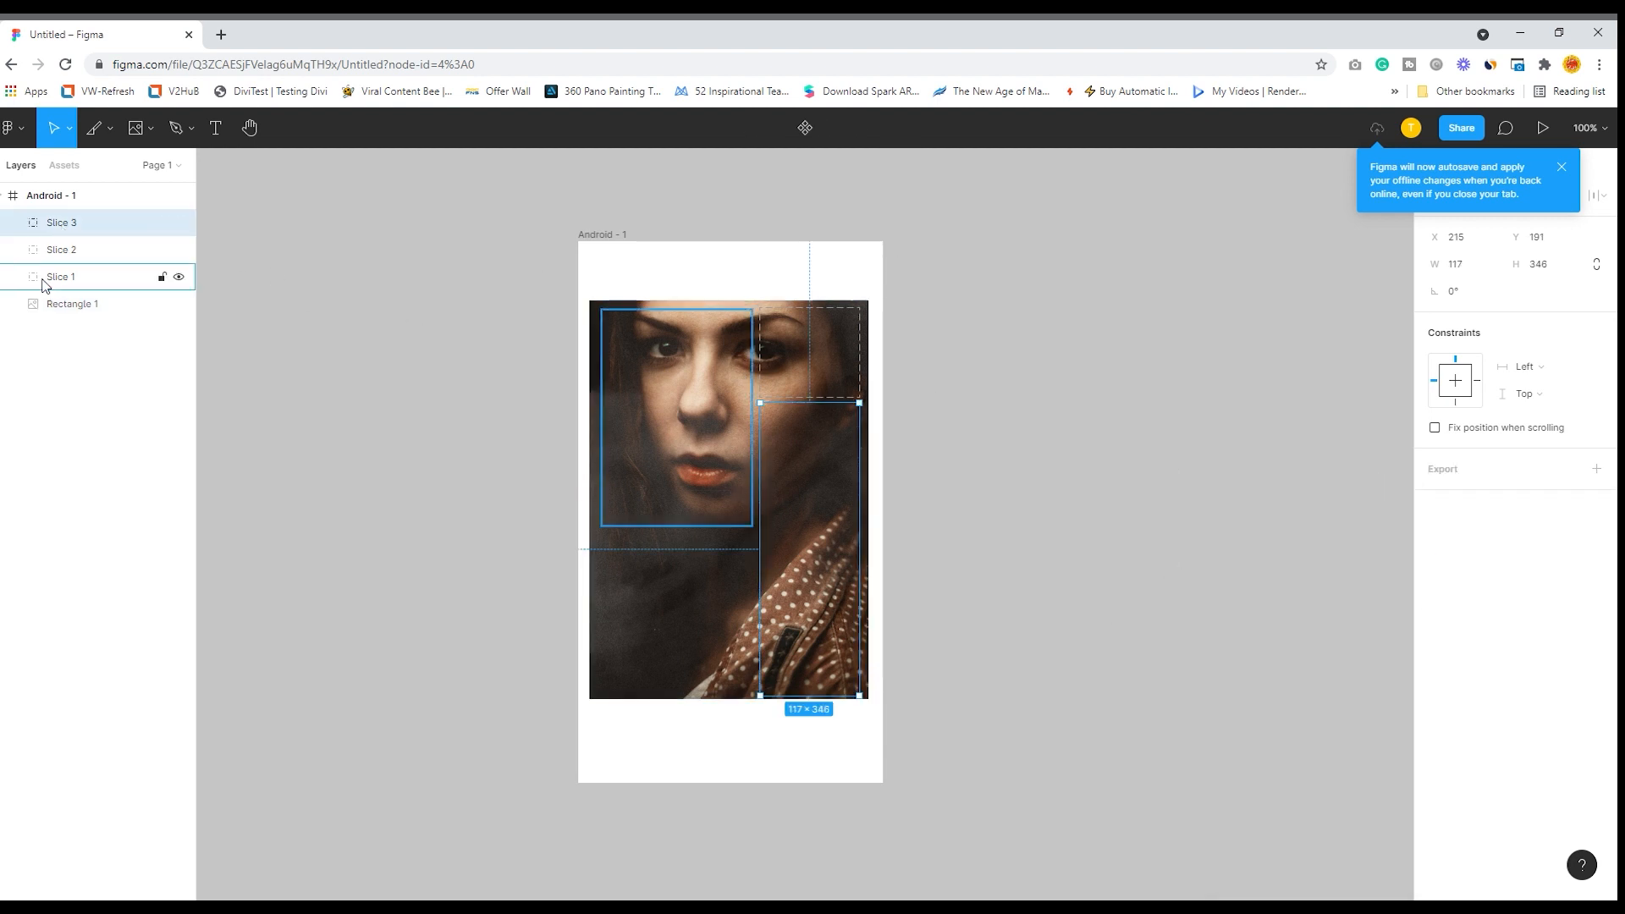
left_click(60, 277)
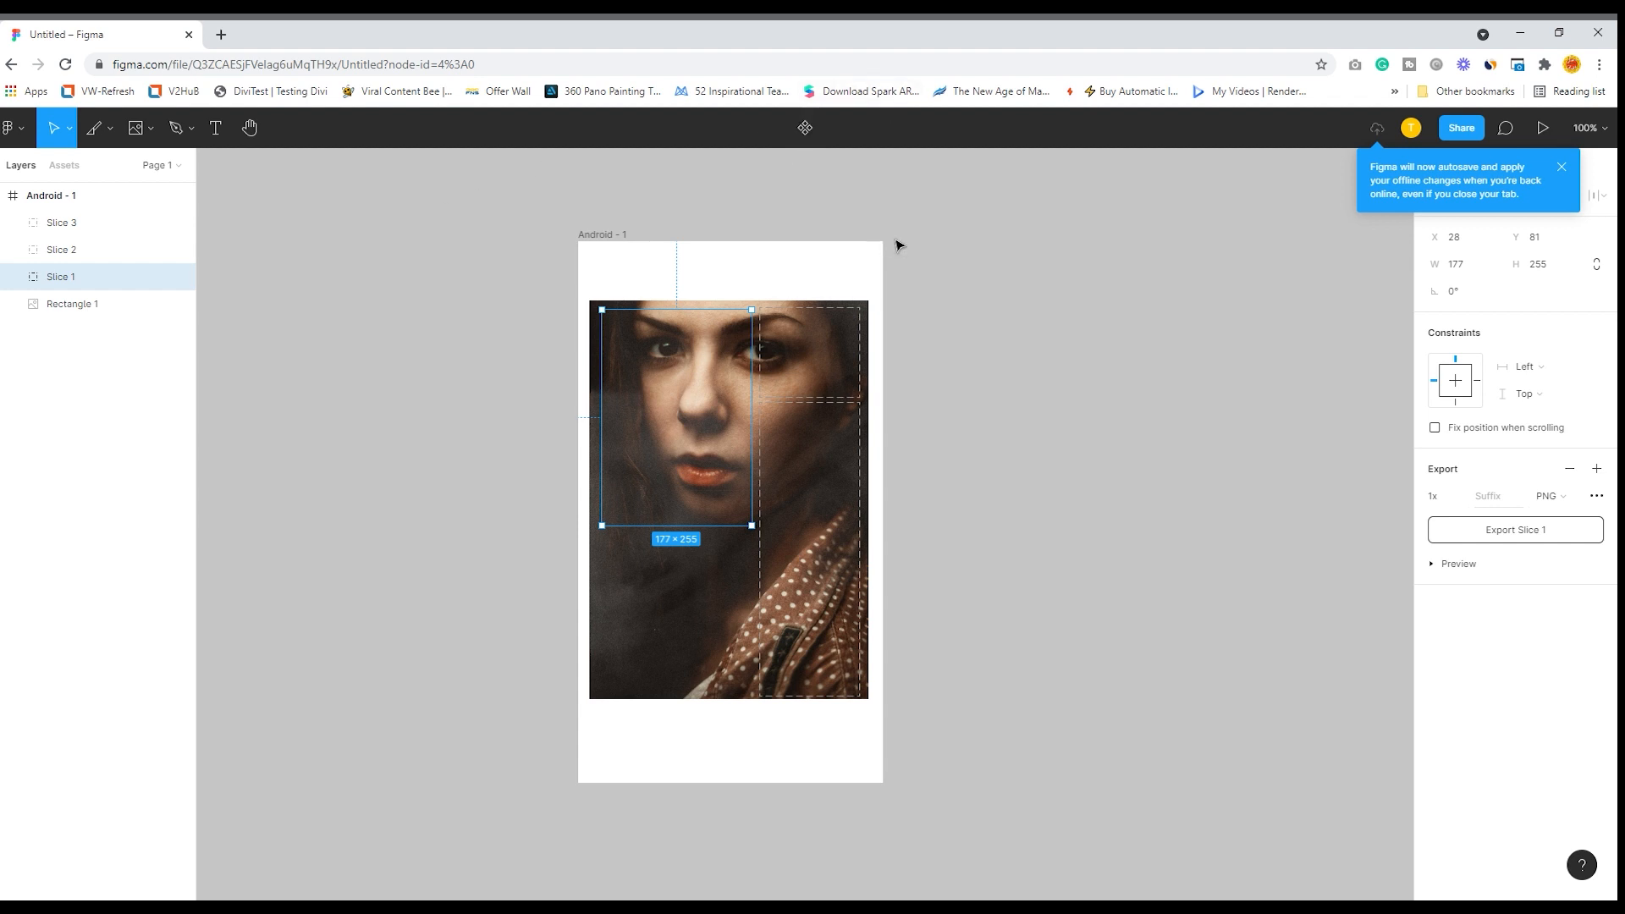
left_click(903, 212)
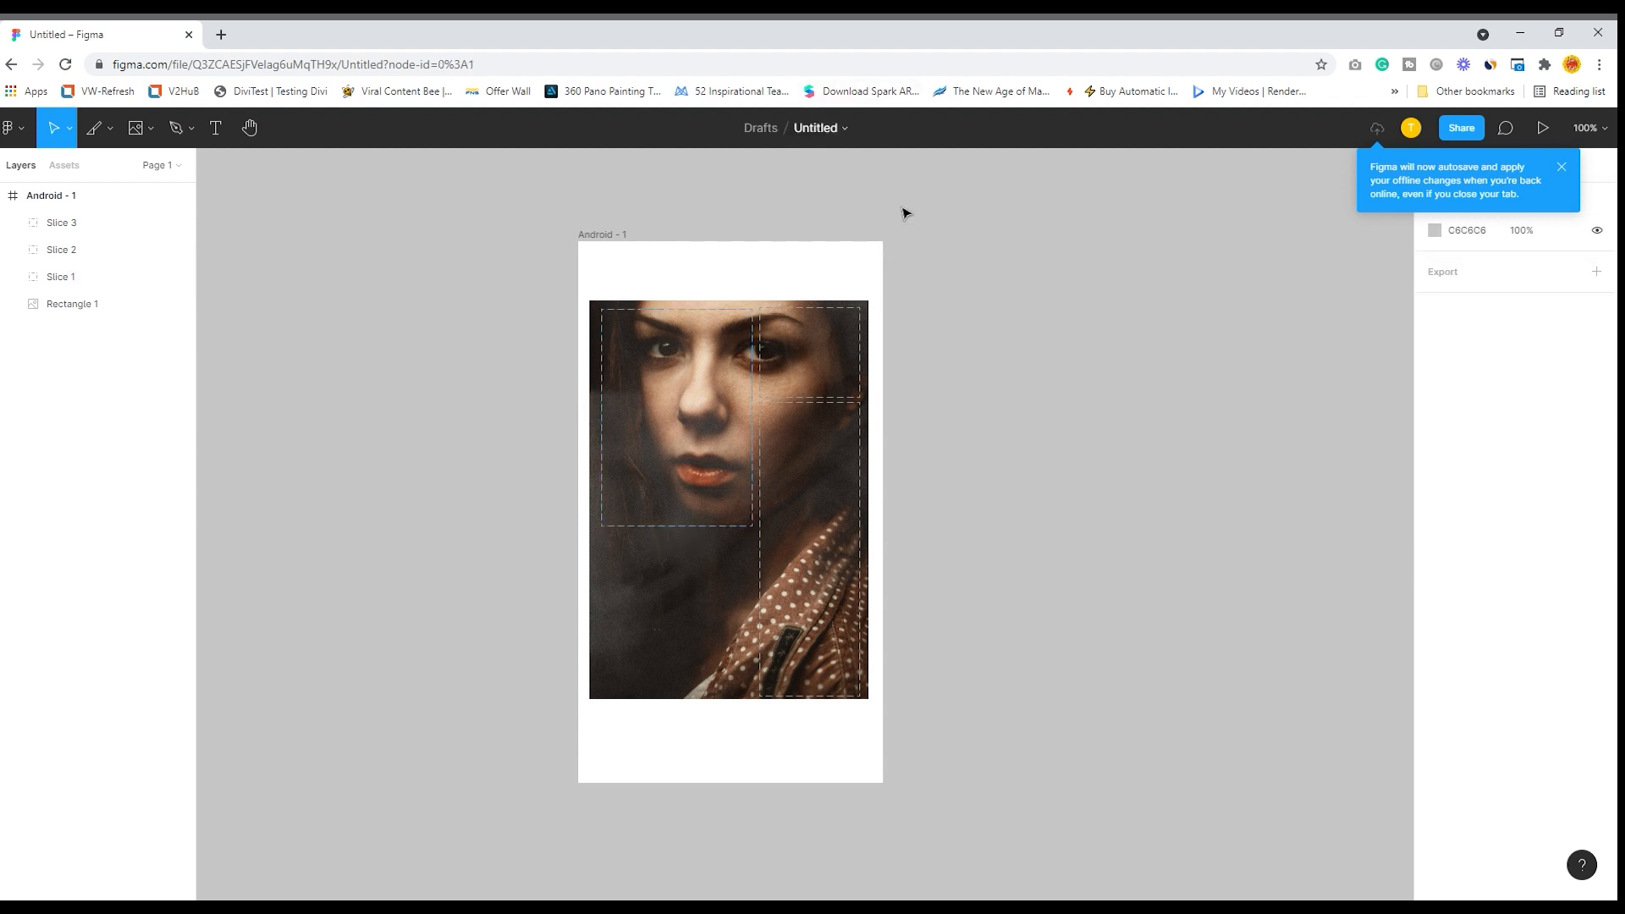